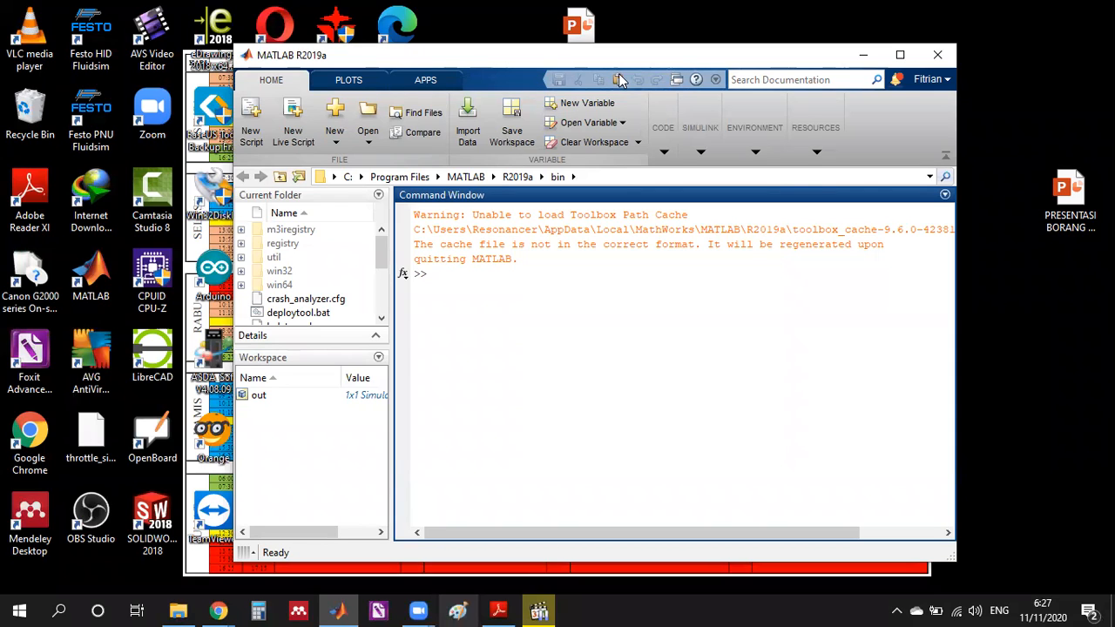
Reposition the MATLAB window and widen it until the Simulink command shows in full.
{"action": "left_click_drag", "start_coordinate": [621, 79], "coordinate": [646, 81]}
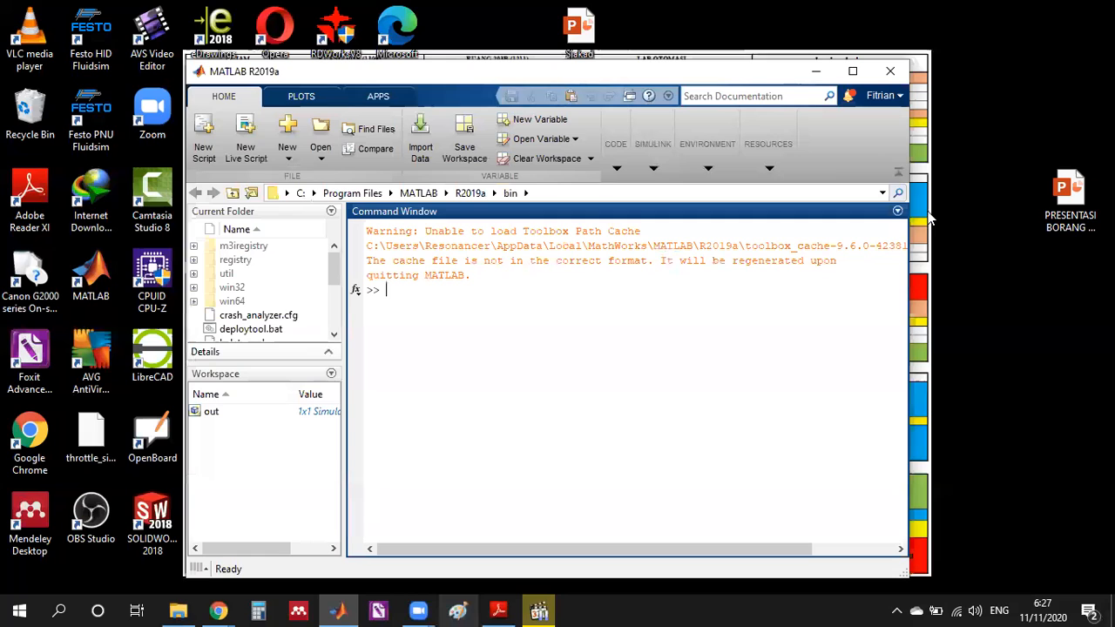
{"action": "left_click_drag", "start_coordinate": [909, 171], "coordinate": [996, 171]}
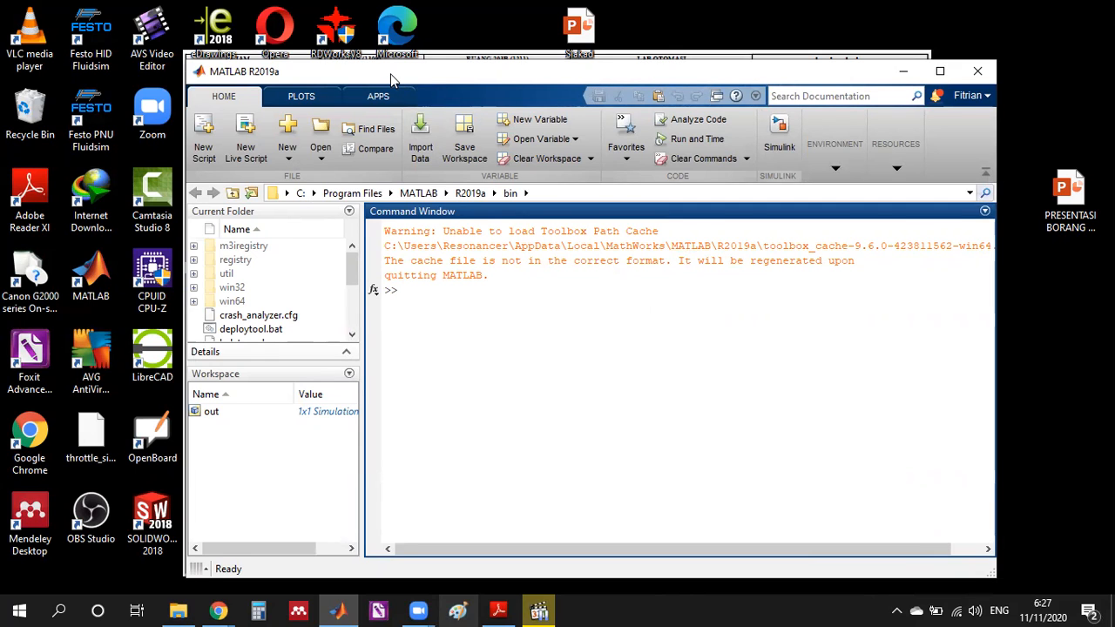
{"action": "left_click_drag", "start_coordinate": [391, 81], "coordinate": [386, 82]}
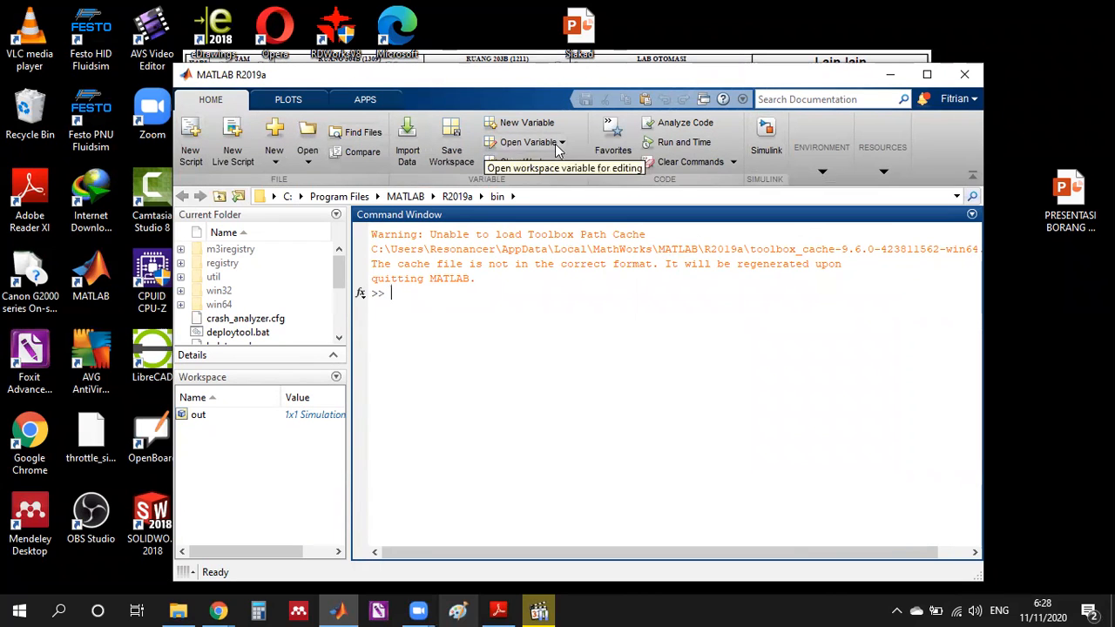
Start Simulink, create a blank model and move its window clear of the left half of the desktop.
{"action": "left_click", "coordinate": [767, 135]}
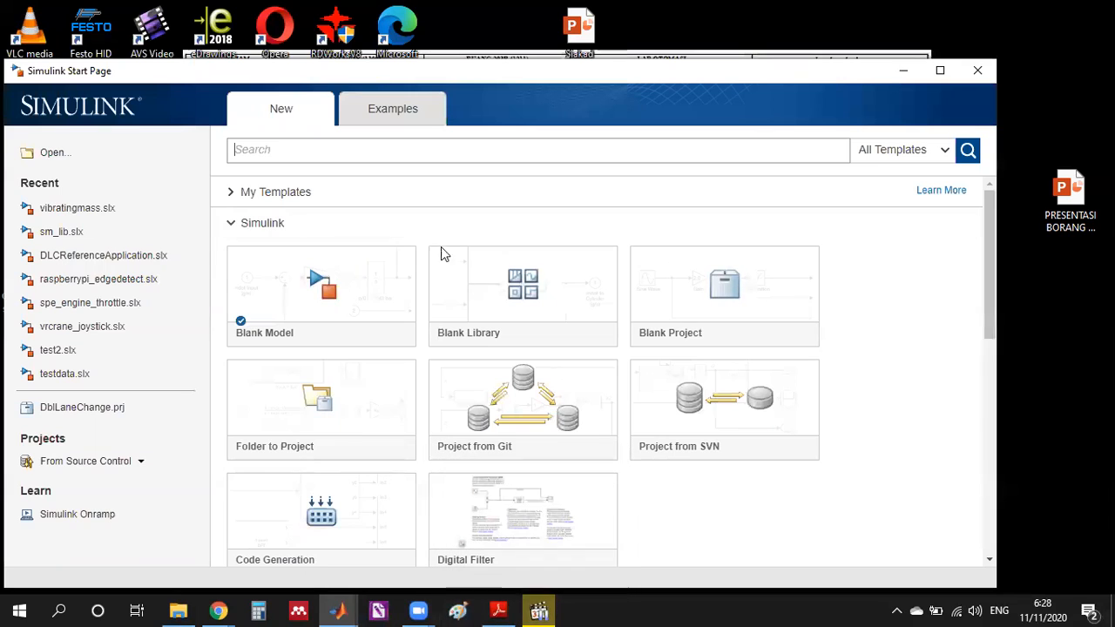
{"action": "left_click", "coordinate": [322, 283]}
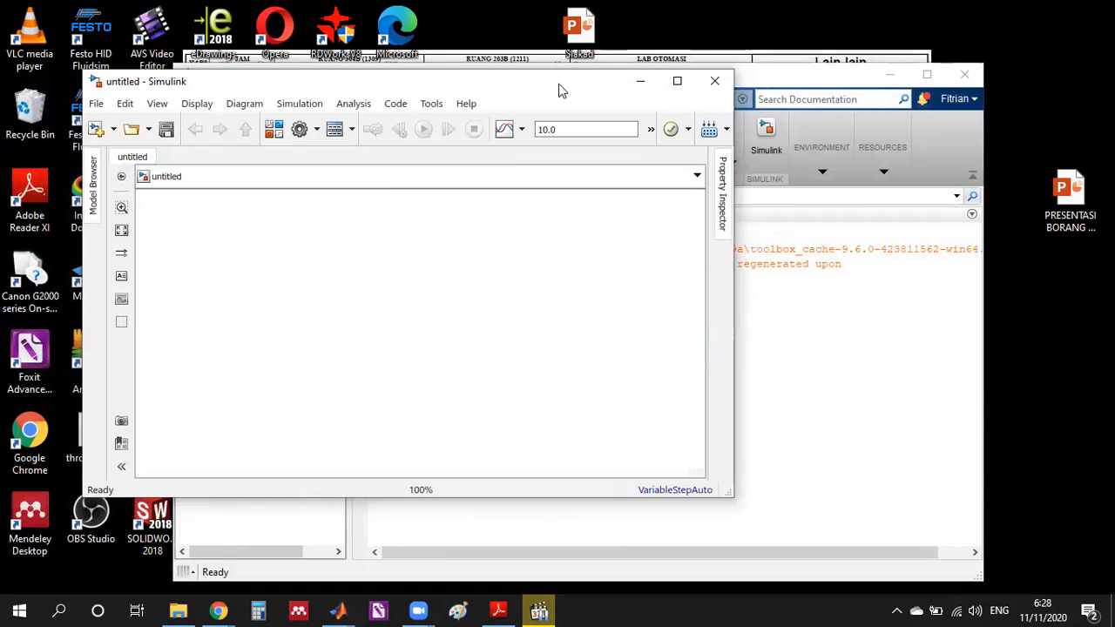
{"action": "left_click_drag", "start_coordinate": [562, 89], "coordinate": [818, 89]}
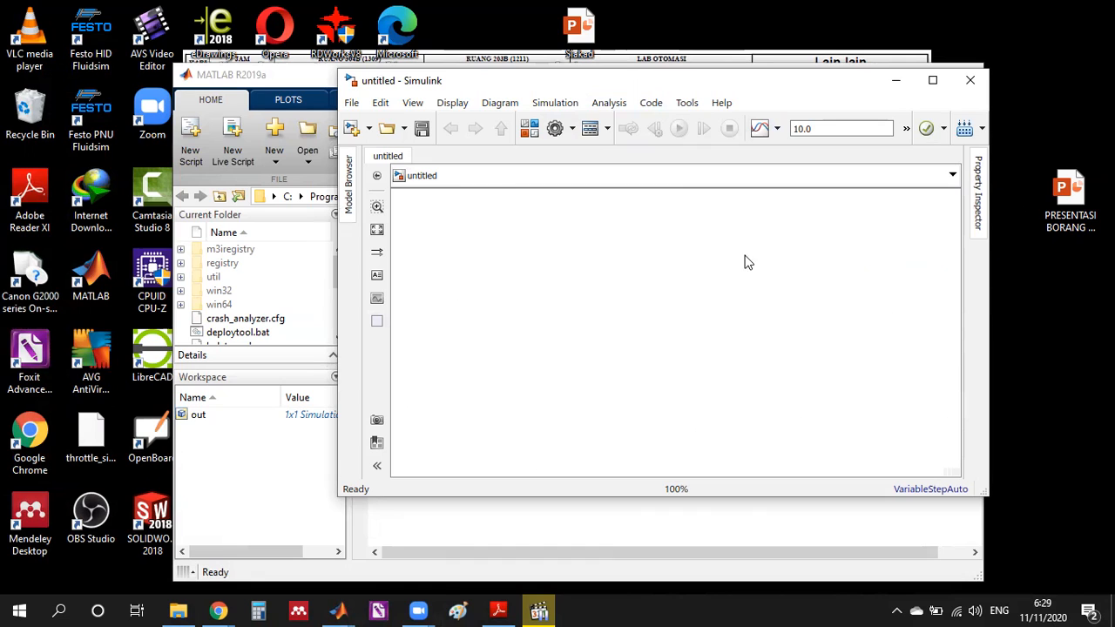
Open the Simulink Library Browser and arrange it next to the model window without overlap.
{"action": "left_click", "coordinate": [533, 133]}
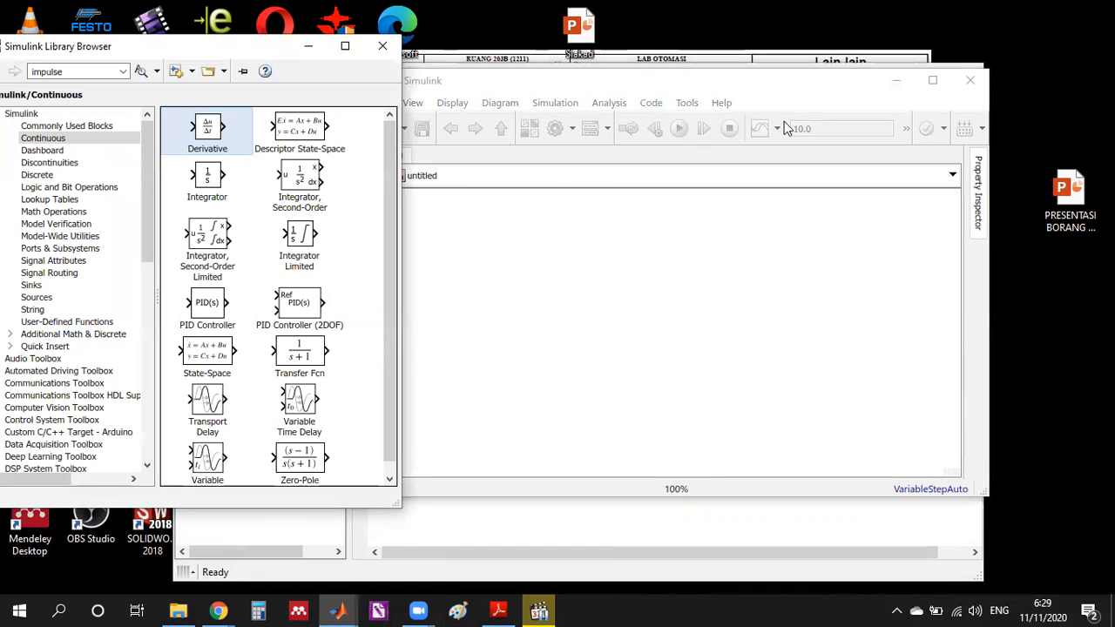
{"action": "left_click", "coordinate": [778, 90]}
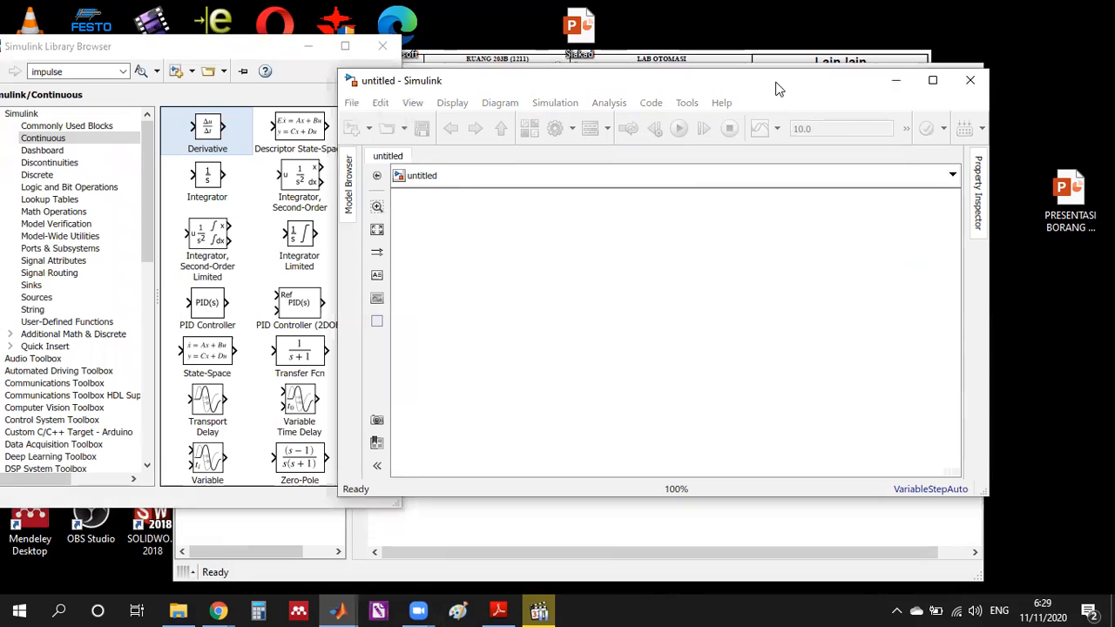
{"action": "left_click_drag", "start_coordinate": [776, 84], "coordinate": [843, 79]}
{"action": "left_click", "coordinate": [253, 48]}
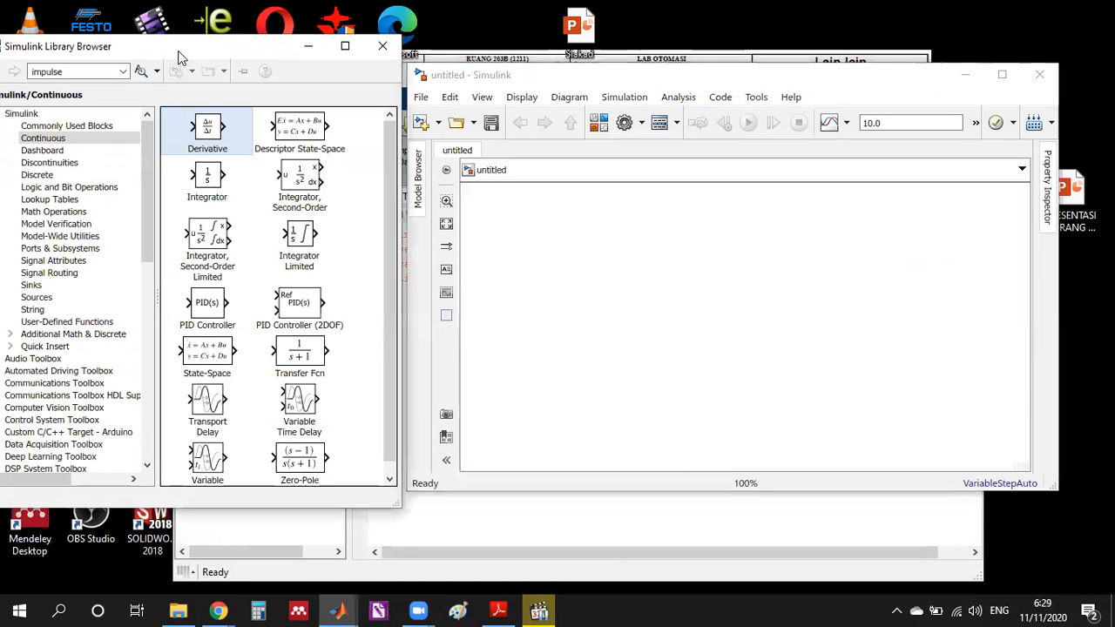
{"action": "left_click_drag", "start_coordinate": [179, 57], "coordinate": [183, 80]}
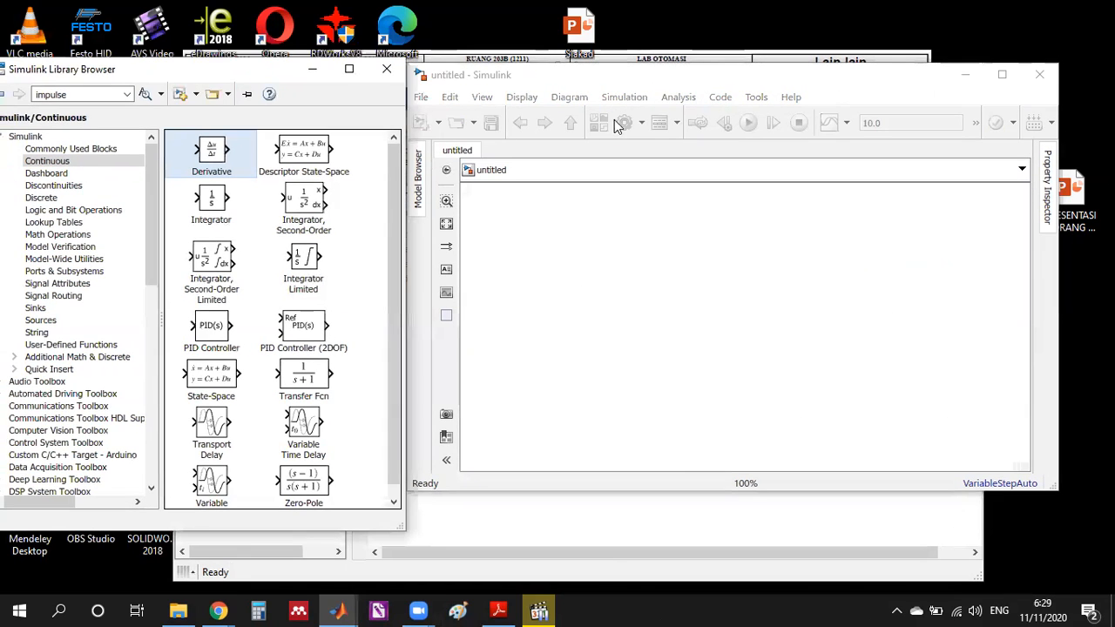
{"action": "left_click", "coordinate": [655, 81]}
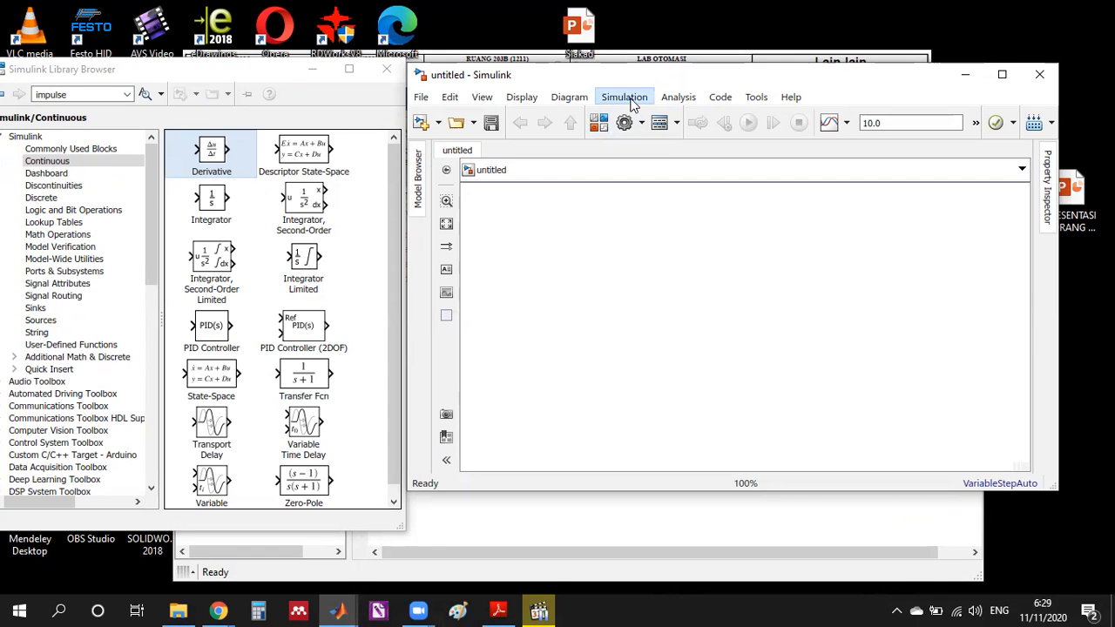
{"action": "left_click", "coordinate": [624, 97]}
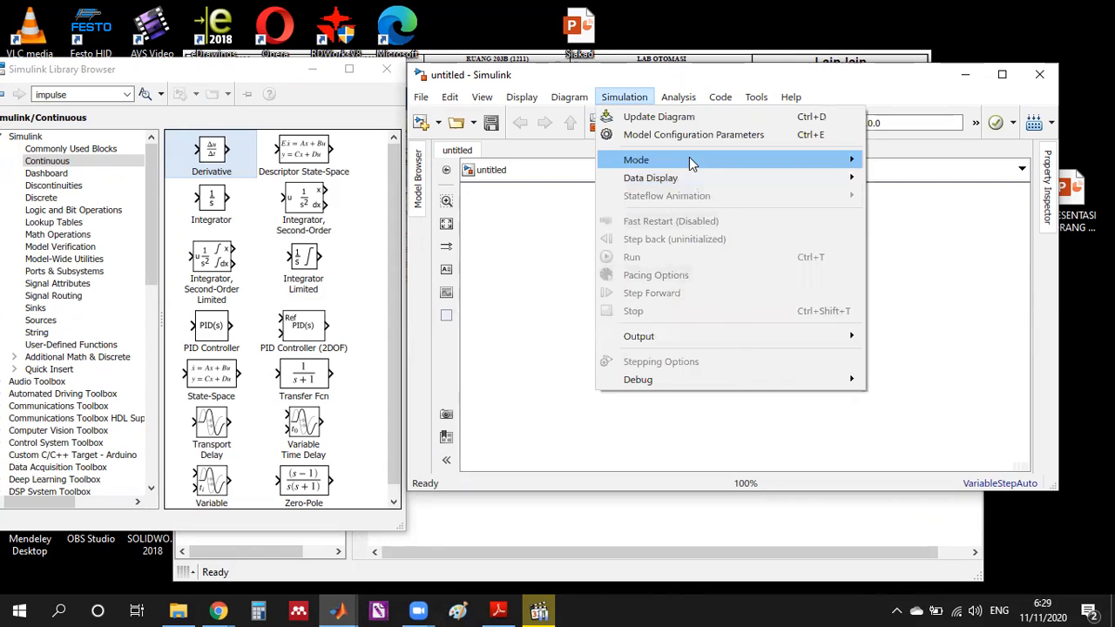
{"action": "left_click", "coordinate": [542, 105]}
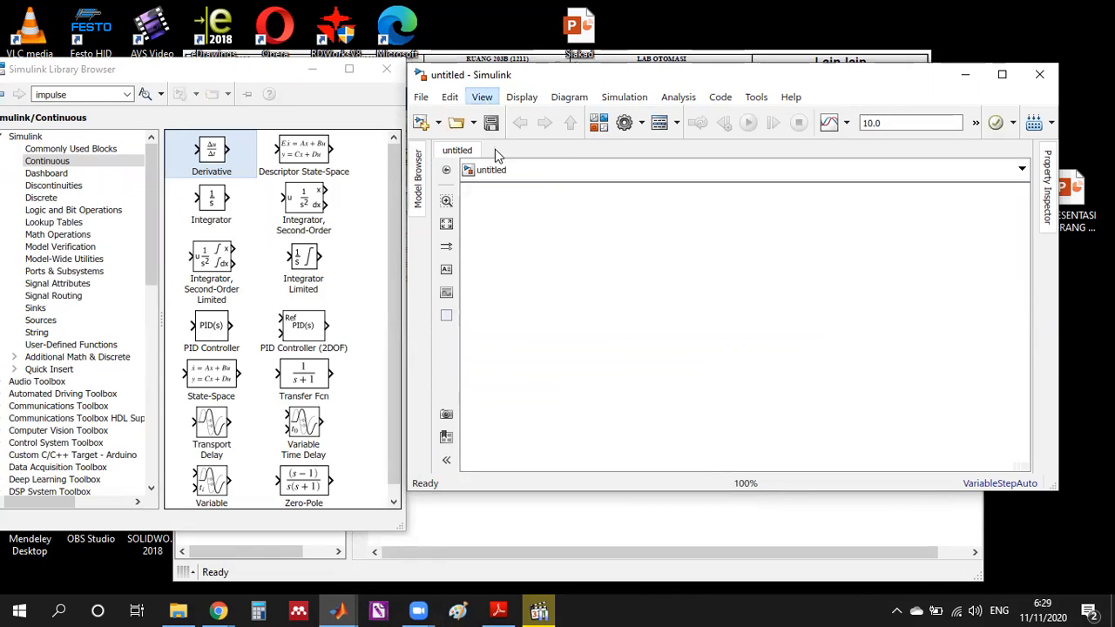
{"action": "left_click", "coordinate": [482, 97]}
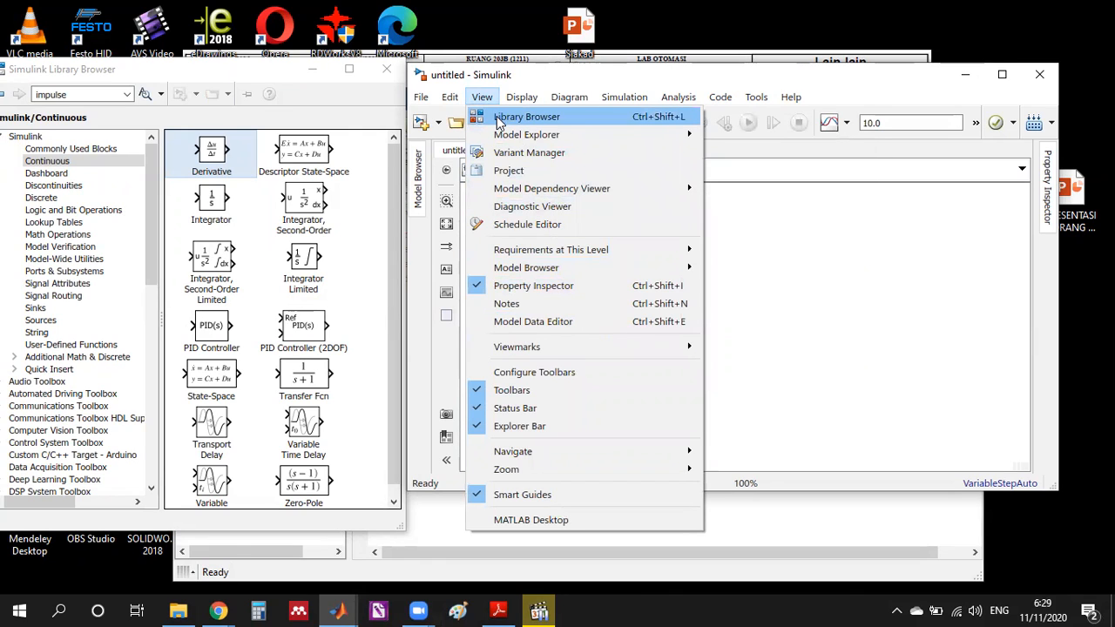
{"action": "left_click", "coordinate": [196, 77]}
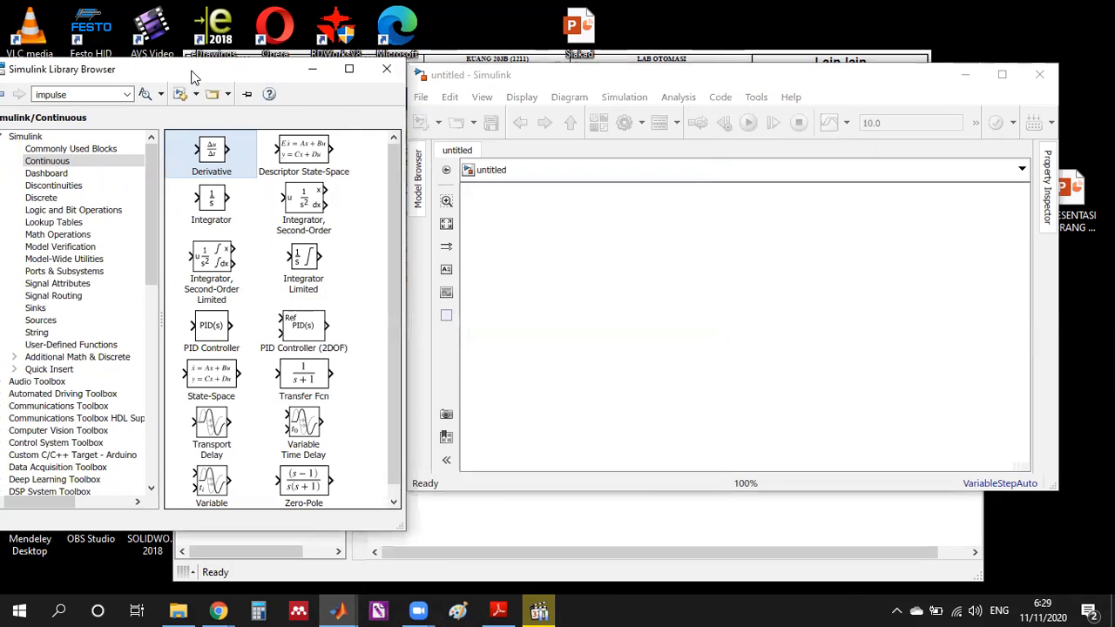
Shift the model window and the Library Browser so that both are fully visible side by side.
{"action": "mouse_move", "coordinate": [791, 72]}
{"action": "left_mouse_down"}
{"action": "mouse_move", "coordinate": [838, 73]}
{"action": "mouse_move", "coordinate": [809, 73]}
{"action": "left_mouse_up"}
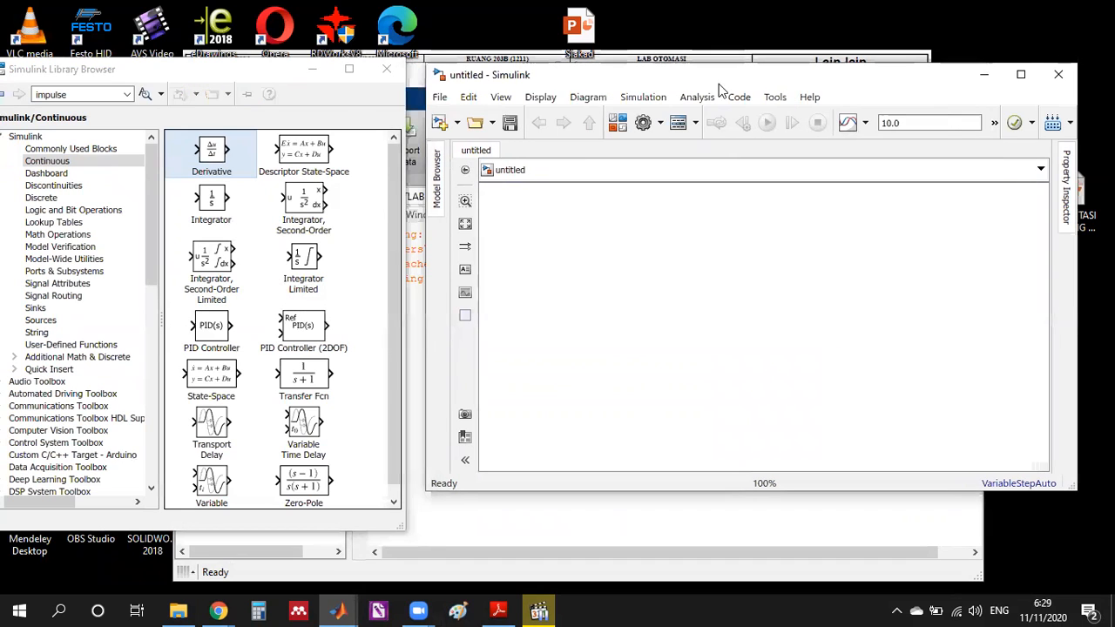
{"action": "left_click", "coordinate": [235, 74]}
{"action": "left_click_drag", "start_coordinate": [235, 70], "coordinate": [256, 72]}
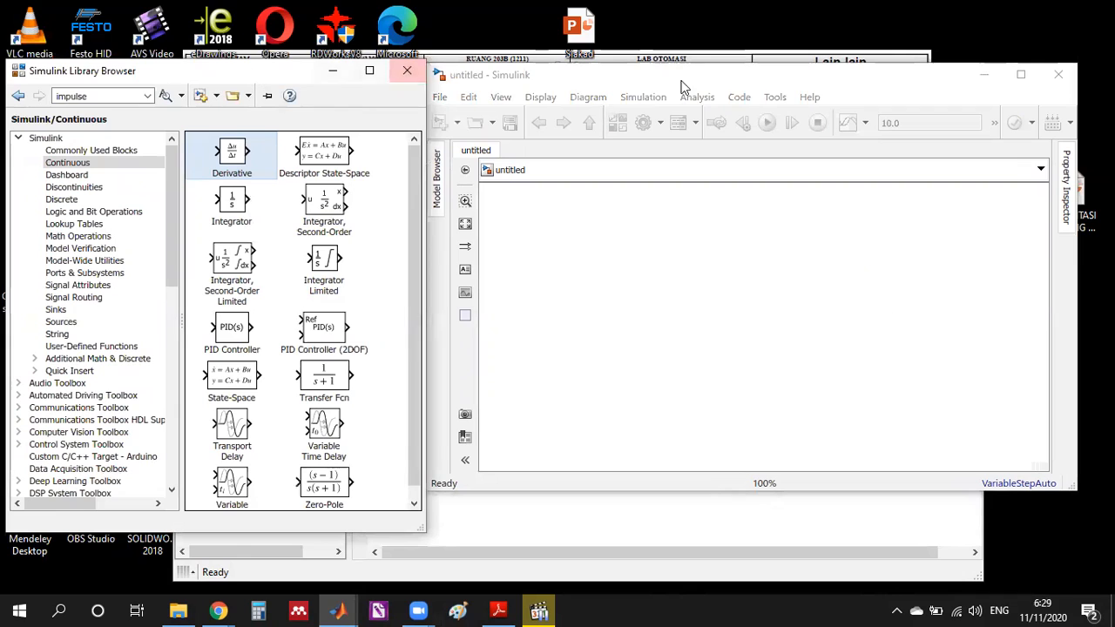
{"action": "left_click", "coordinate": [790, 79]}
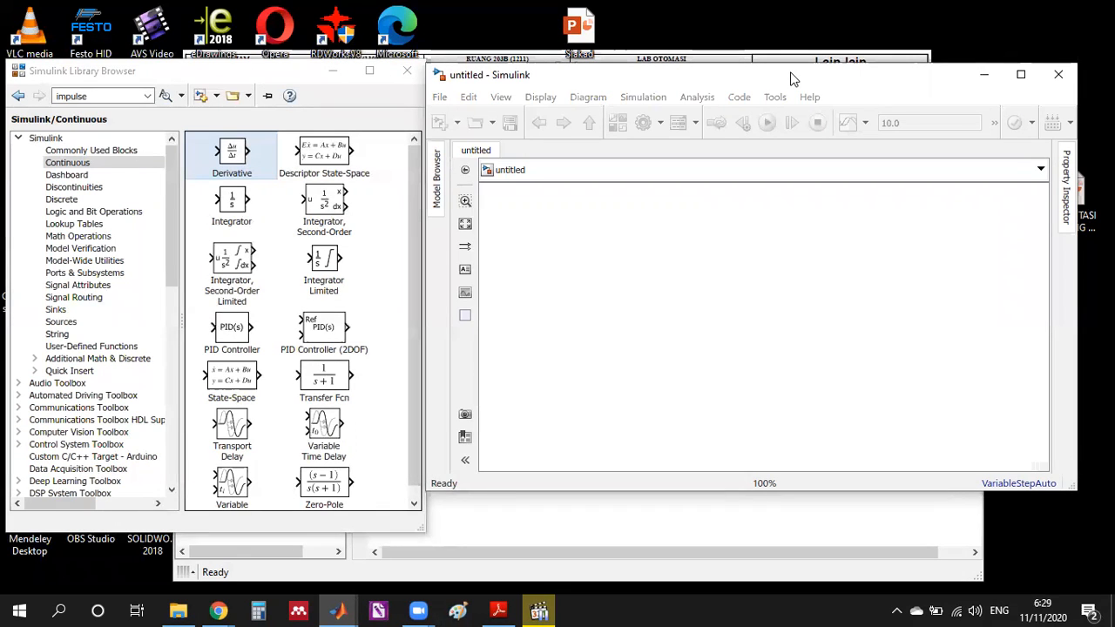
{"action": "left_click_drag", "start_coordinate": [791, 79], "coordinate": [794, 76]}
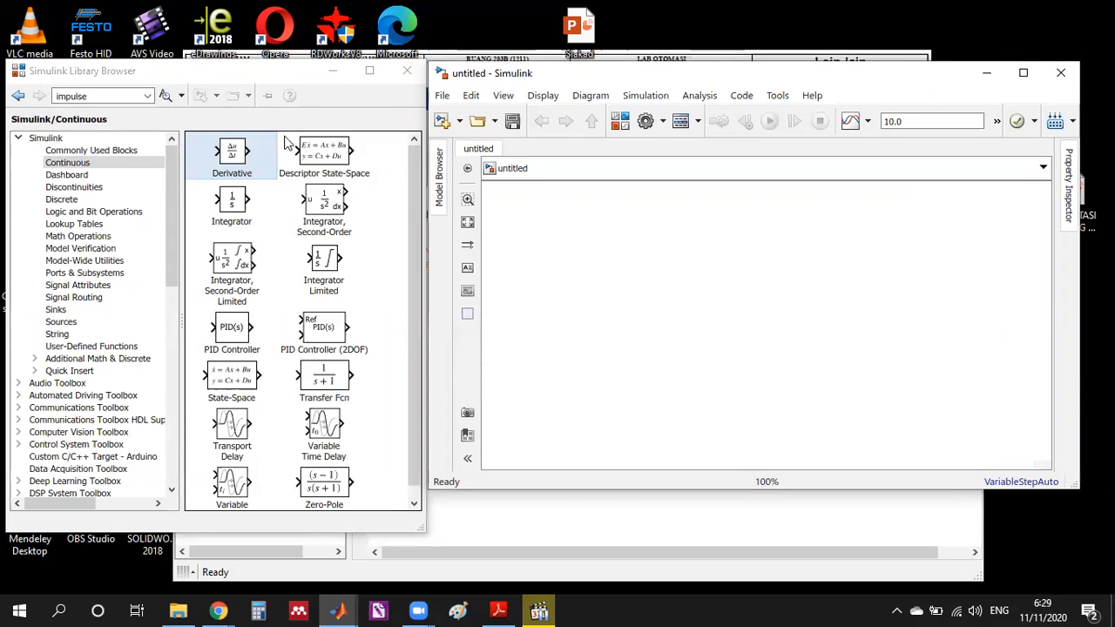
Look through the Commonly Used Blocks, Continuous and Dashboard categories of the Simulink library.
{"action": "left_click", "coordinate": [174, 200]}
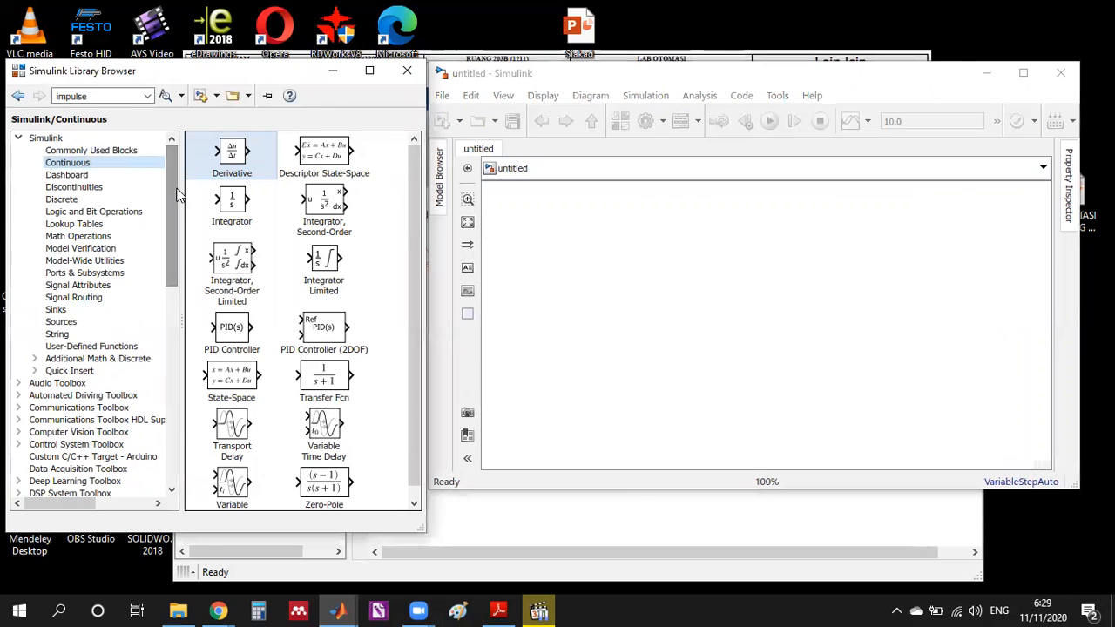
{"action": "left_click", "coordinate": [781, 77]}
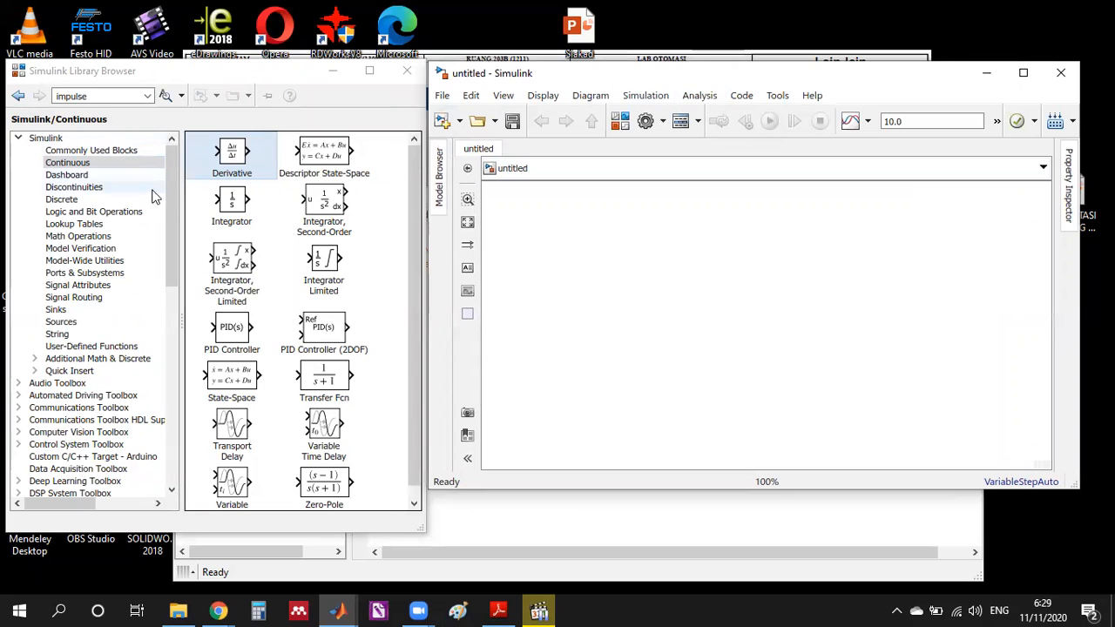
{"action": "left_click_drag", "start_coordinate": [164, 202], "coordinate": [159, 175]}
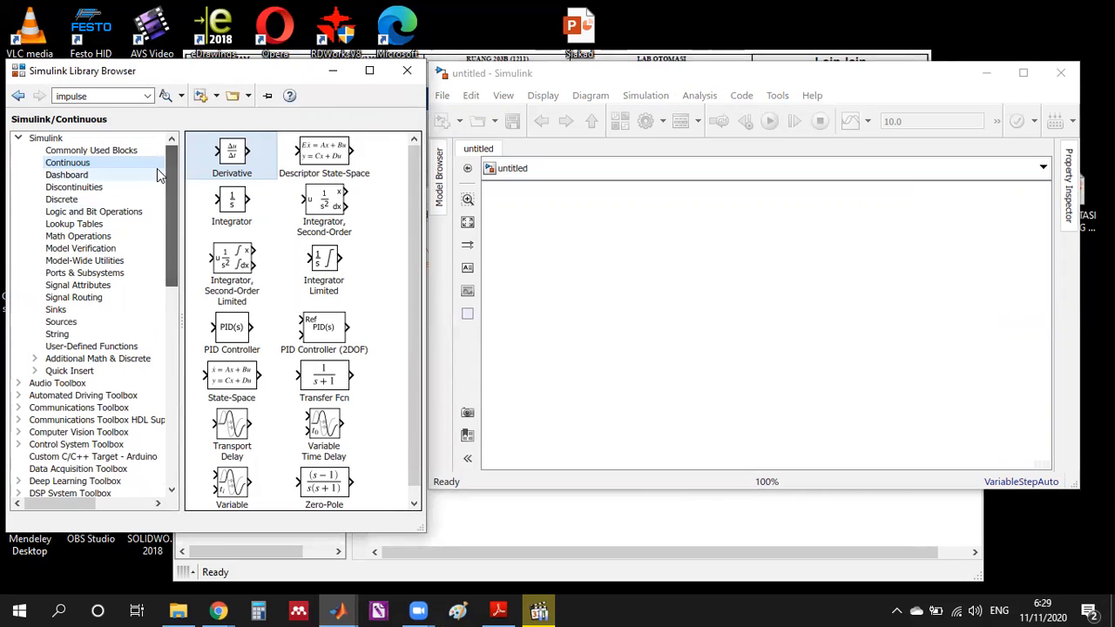
{"action": "left_click", "coordinate": [87, 151]}
{"action": "left_click", "coordinate": [86, 163]}
{"action": "left_click", "coordinate": [83, 176]}
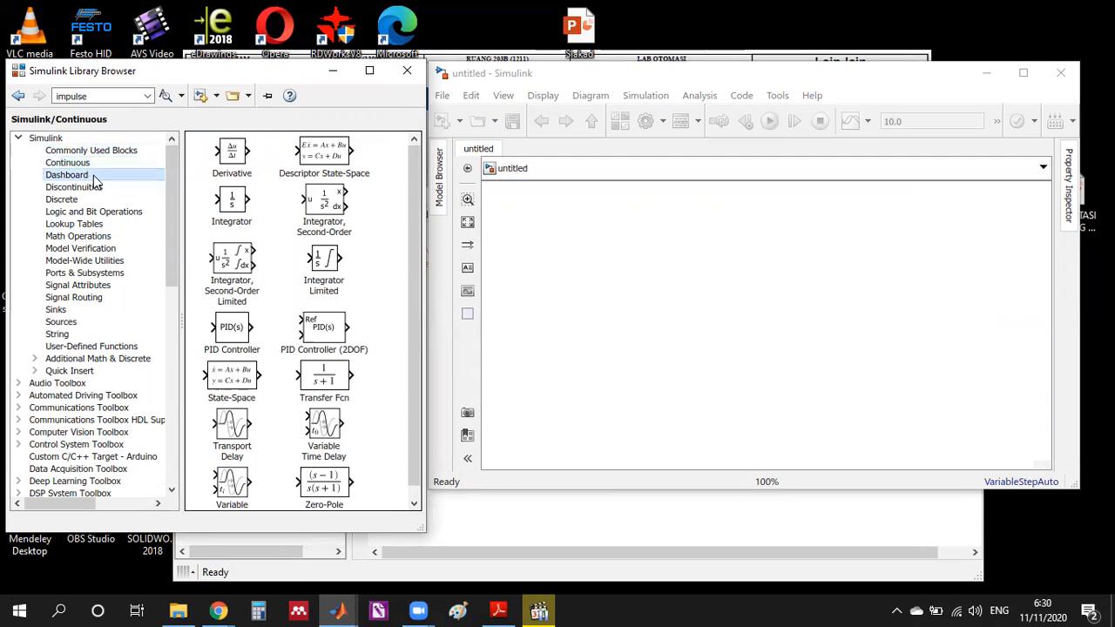
{"action": "left_click_drag", "start_coordinate": [172, 222], "coordinate": [170, 183]}
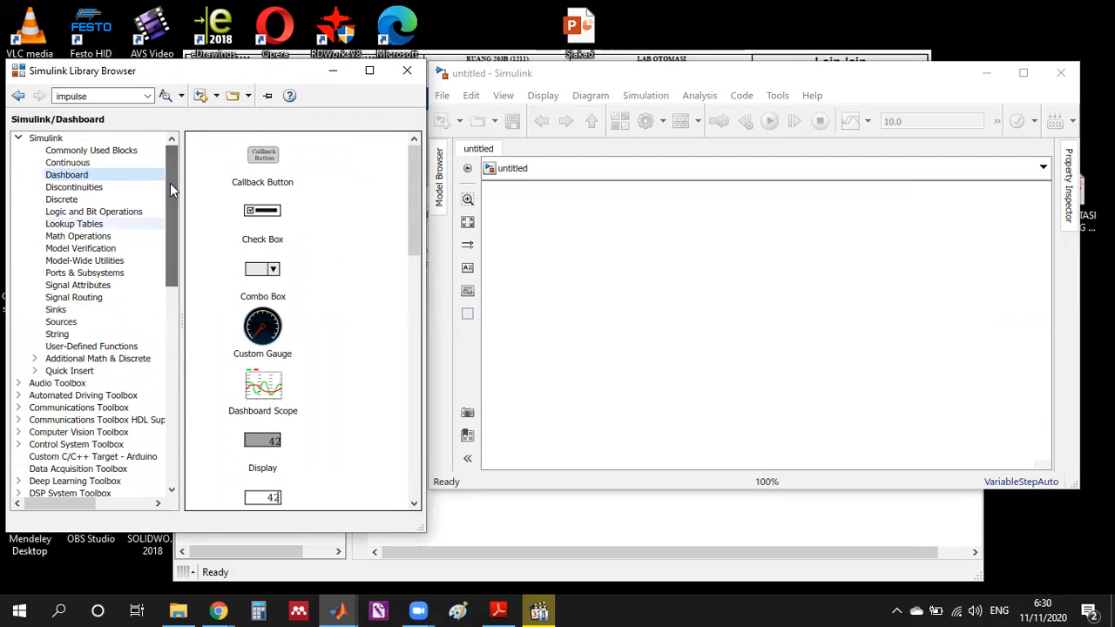
{"action": "left_click", "coordinate": [111, 164]}
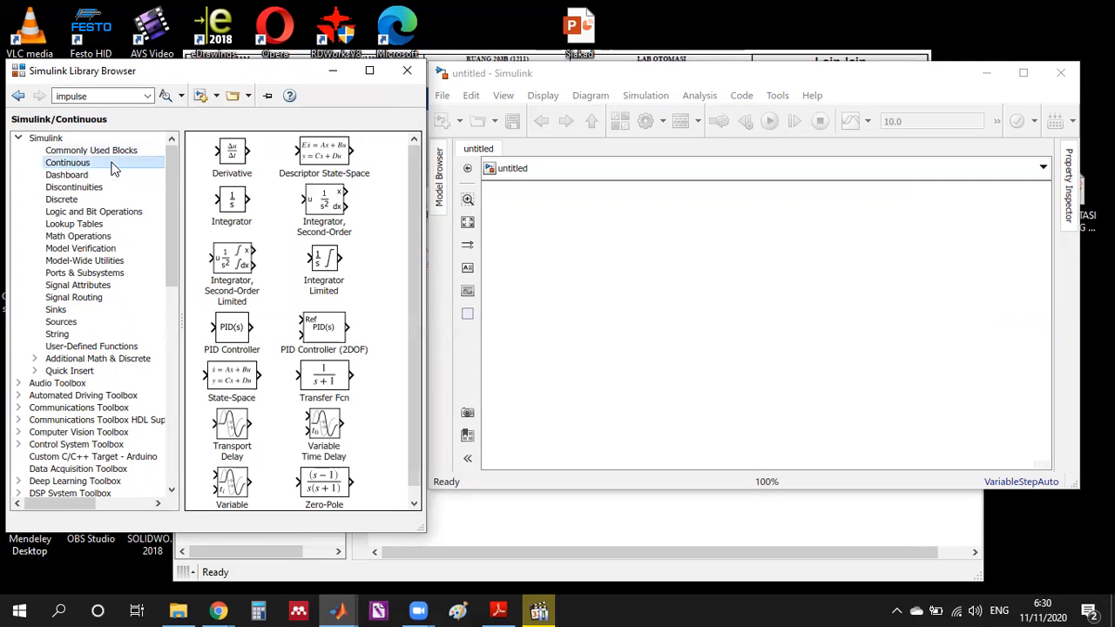
{"action": "left_click", "coordinate": [109, 156]}
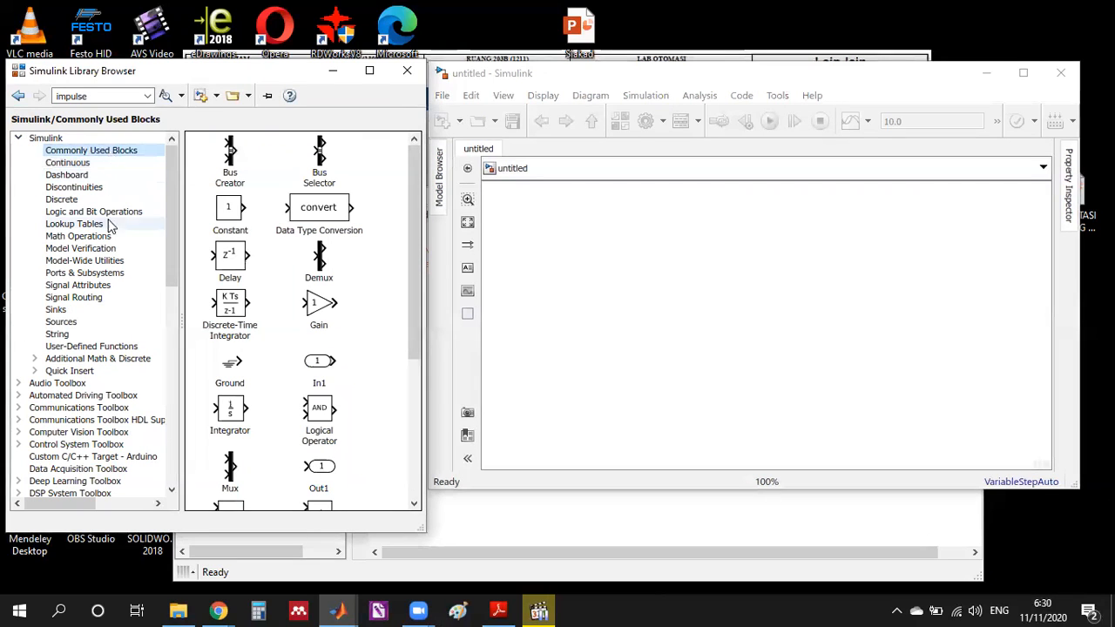
{"action": "left_click_drag", "start_coordinate": [170, 237], "coordinate": [166, 171]}
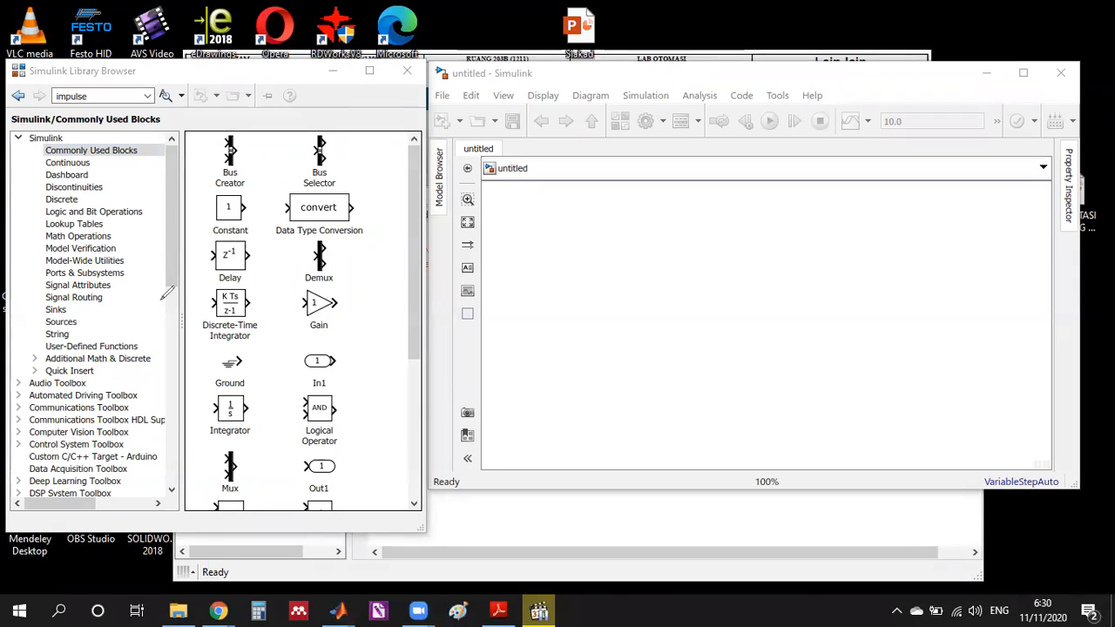
Sketch a block with an input line in the lower canvas with the annotation pen and write 0.2/(s²+1.2s+2.002) inside it.
{"action": "mouse_move", "coordinate": [544, 400]}
{"action": "left_mouse_down"}
{"action": "mouse_move", "coordinate": [588, 396]}
{"action": "mouse_move", "coordinate": [588, 412]}
{"action": "left_mouse_up"}
{"action": "mouse_move", "coordinate": [591, 373]}
{"action": "left_mouse_down"}
{"action": "mouse_move", "coordinate": [663, 362]}
{"action": "mouse_move", "coordinate": [719, 405]}
{"action": "left_mouse_up"}
{"action": "left_click_drag", "start_coordinate": [591, 416], "coordinate": [720, 405]}
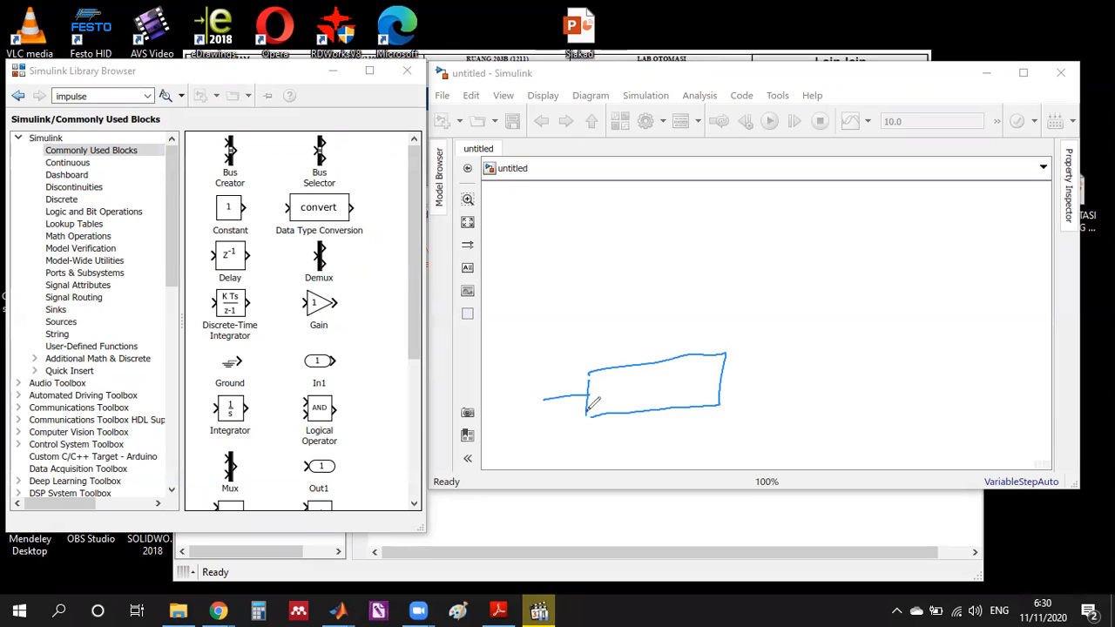
{"action": "left_click_drag", "start_coordinate": [641, 372], "coordinate": [670, 373]}
{"action": "left_click", "coordinate": [655, 376]}
{"action": "mouse_move", "coordinate": [602, 388]}
{"action": "left_mouse_down"}
{"action": "mouse_move", "coordinate": [710, 373]}
{"action": "mouse_move", "coordinate": [605, 405]}
{"action": "mouse_move", "coordinate": [634, 397]}
{"action": "left_mouse_up"}
{"action": "mouse_move", "coordinate": [627, 393]}
{"action": "left_mouse_down"}
{"action": "mouse_move", "coordinate": [627, 403]}
{"action": "mouse_move", "coordinate": [684, 394]}
{"action": "left_mouse_up"}
{"action": "left_click", "coordinate": [645, 399]}
{"action": "left_click_drag", "start_coordinate": [680, 390], "coordinate": [707, 388]}
{"action": "left_click", "coordinate": [696, 396]}
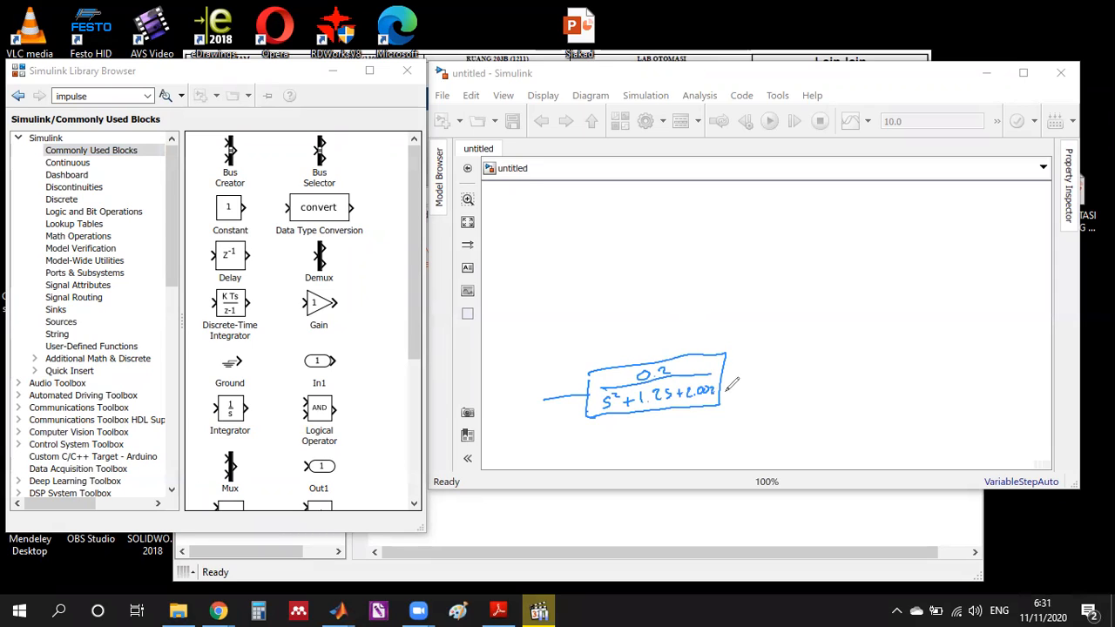
Draw the sketched block's output line and label its input V(s) and its output θ̇(s).
{"action": "left_click_drag", "start_coordinate": [727, 373], "coordinate": [792, 374]}
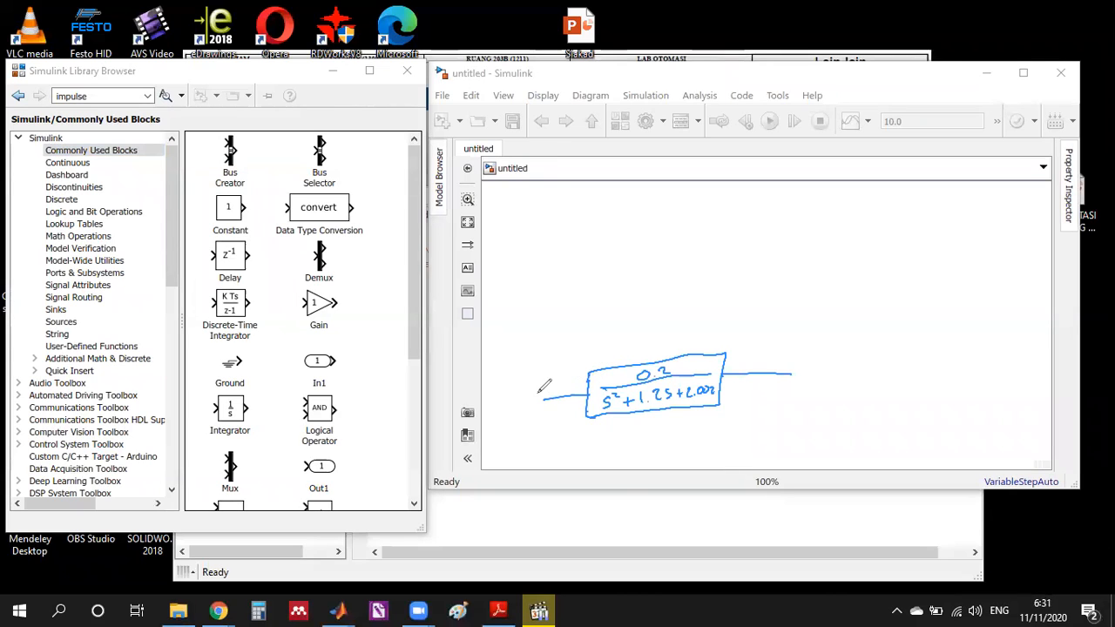
{"action": "mouse_move", "coordinate": [517, 374]}
{"action": "left_mouse_down"}
{"action": "mouse_move", "coordinate": [534, 388]}
{"action": "mouse_move", "coordinate": [553, 383]}
{"action": "left_mouse_up"}
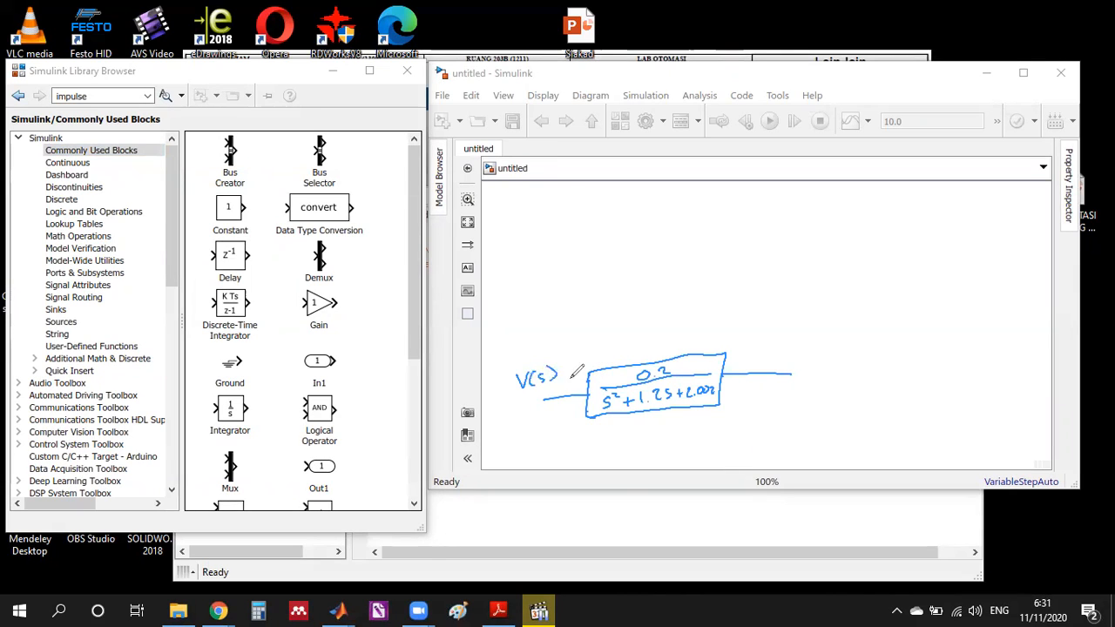
{"action": "left_click_drag", "start_coordinate": [781, 350], "coordinate": [817, 355]}
{"action": "left_click", "coordinate": [788, 338]}
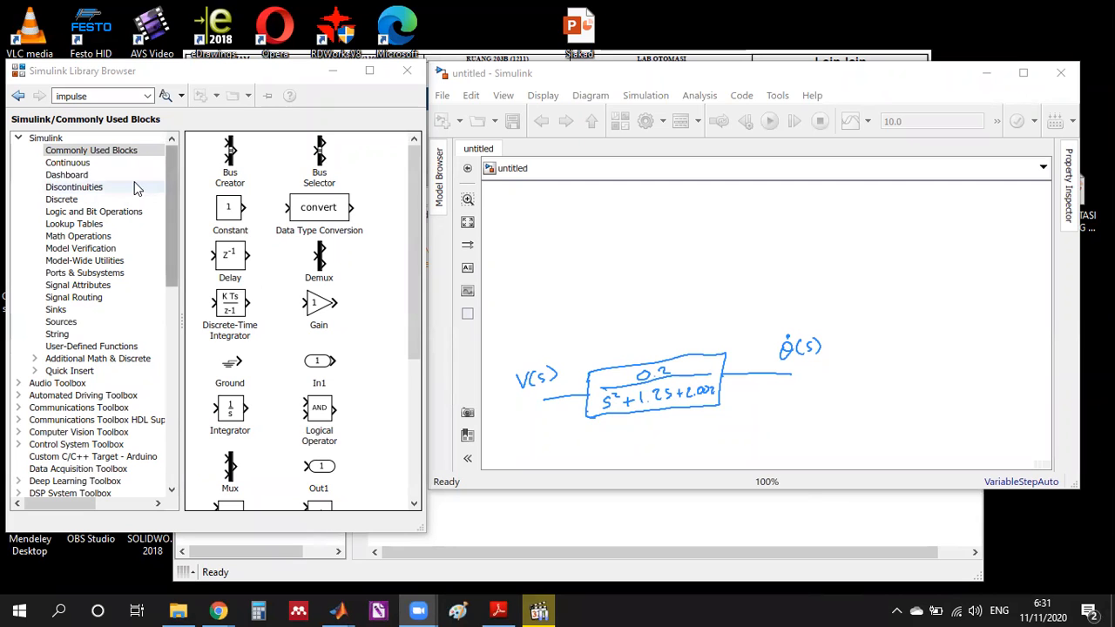
Add a Transfer Fcn block from the Continuous library to the model, widened and placed above the sketched block.
{"action": "left_click", "coordinate": [108, 162]}
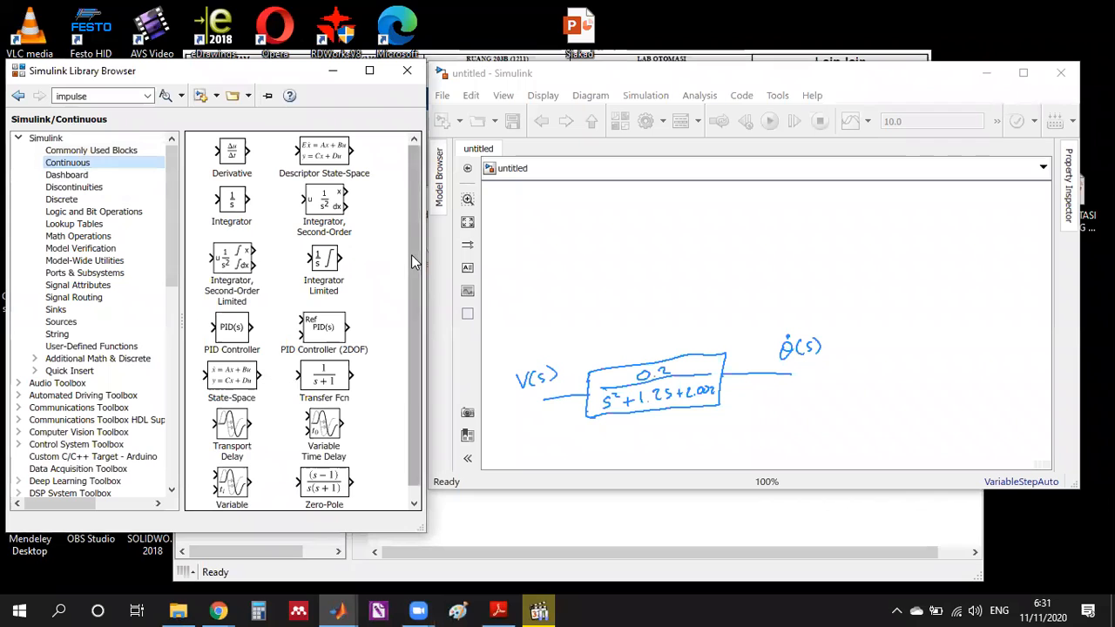
{"action": "scroll", "coordinate": [410, 262], "scroll_direction": "down", "scroll_amount": 1}
{"action": "left_click_drag", "start_coordinate": [335, 371], "coordinate": [803, 298]}
{"action": "left_click_drag", "start_coordinate": [725, 289], "coordinate": [676, 260]}
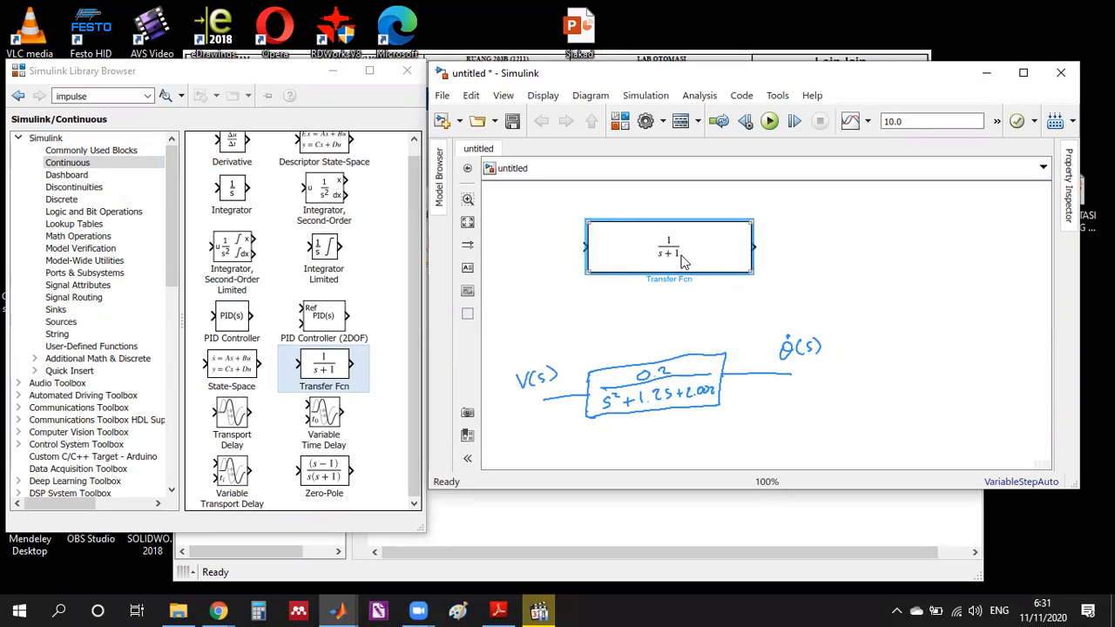
Set the Transfer Fcn block's numerator coefficients to [0.2] and denominator coefficients to [1 1.2 2.002].
{"action": "double_click", "coordinate": [682, 261]}
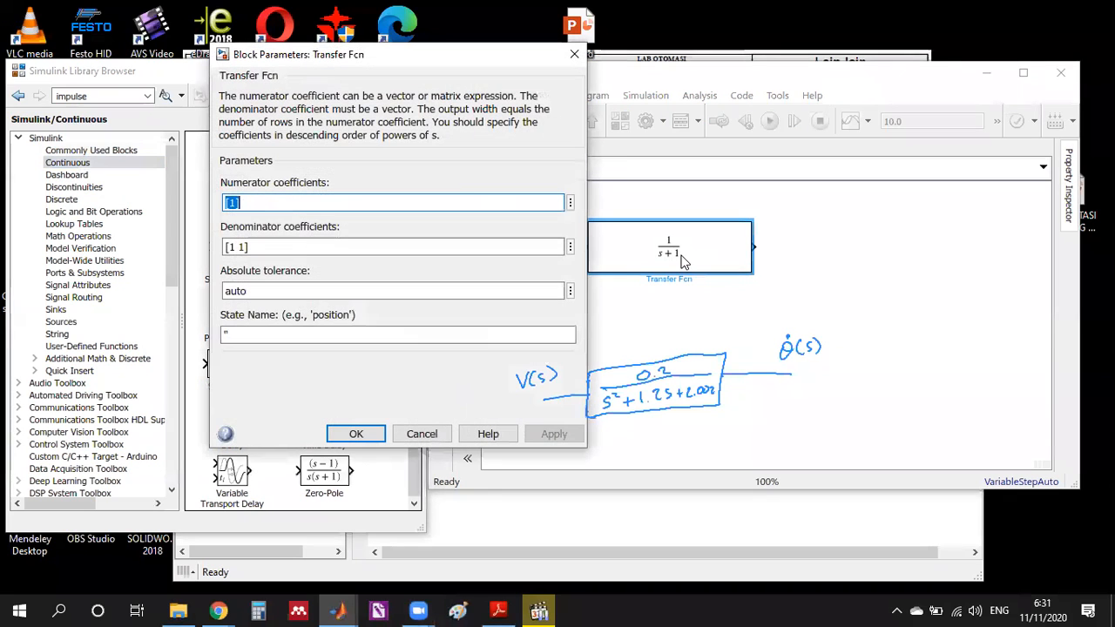
{"action": "left_click_drag", "start_coordinate": [378, 74], "coordinate": [988, 79]}
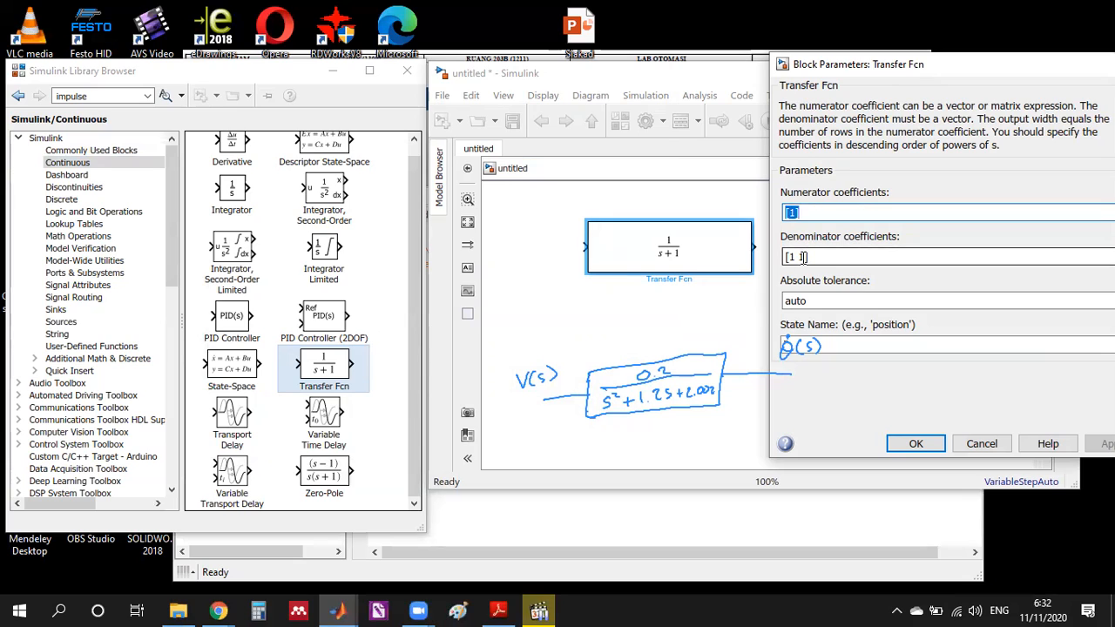
{"action": "left_click", "coordinate": [794, 214]}
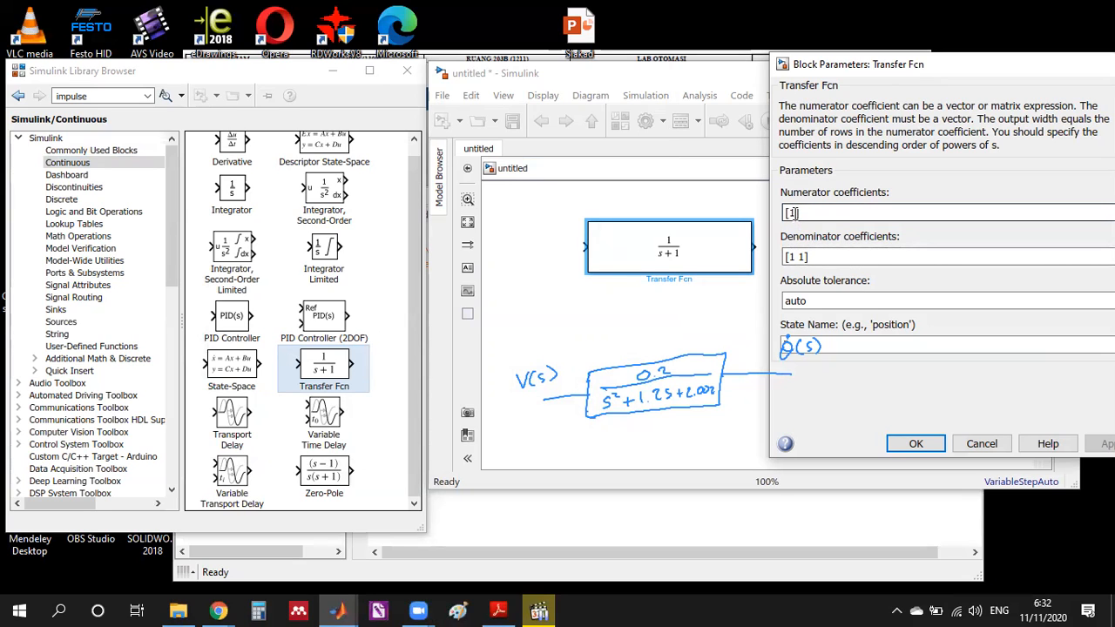
{"action": "type", "text": "0.2"}
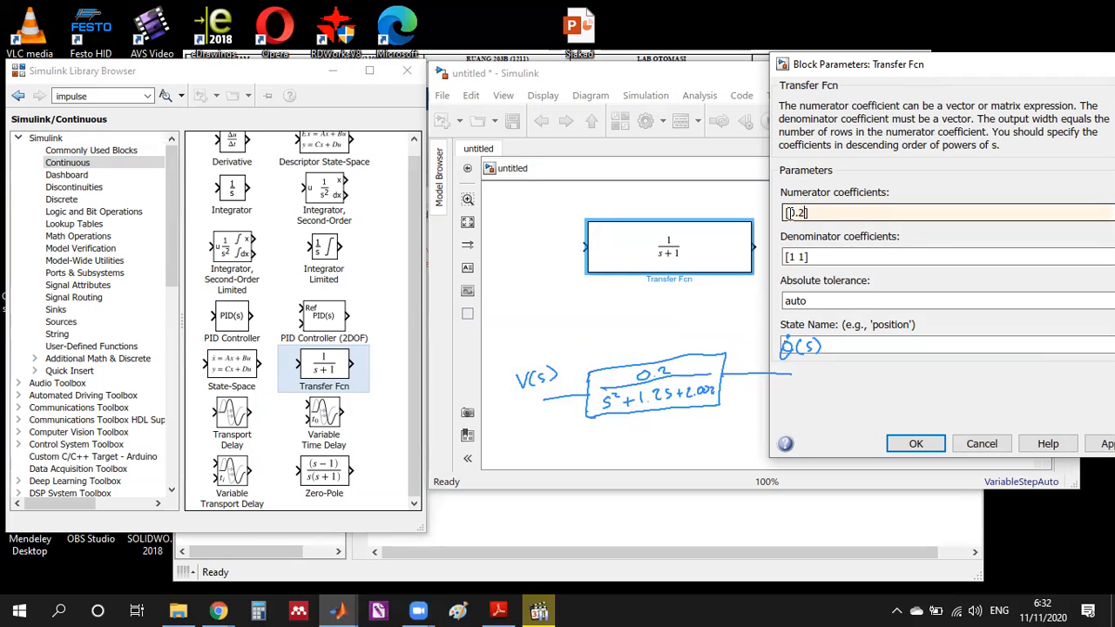
{"action": "triple_click", "coordinate": [796, 257]}
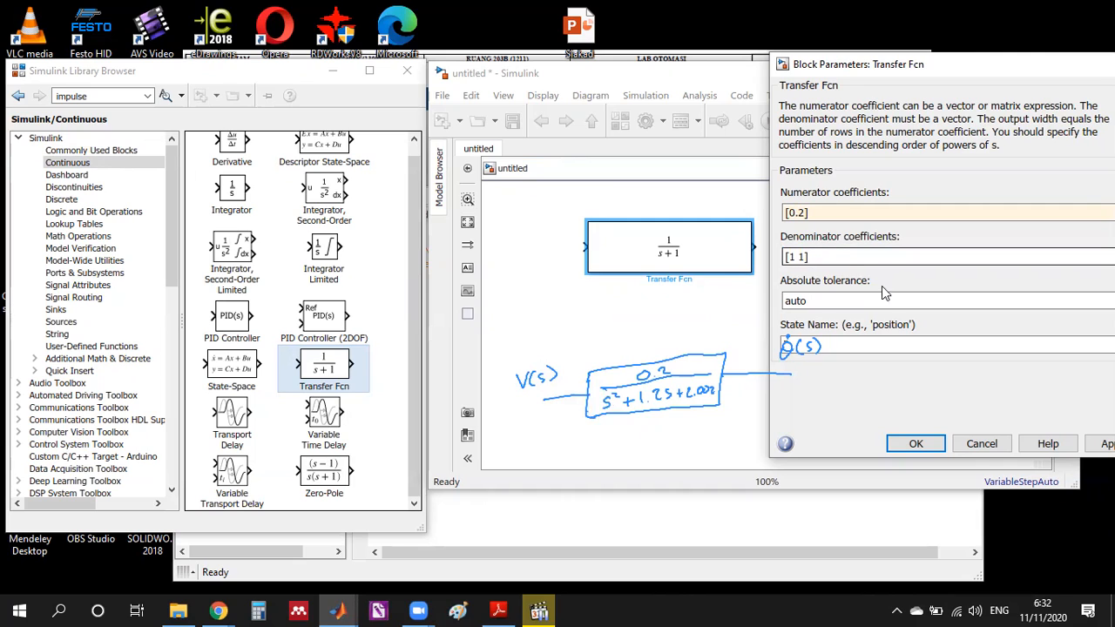
{"action": "type", "text": "."}
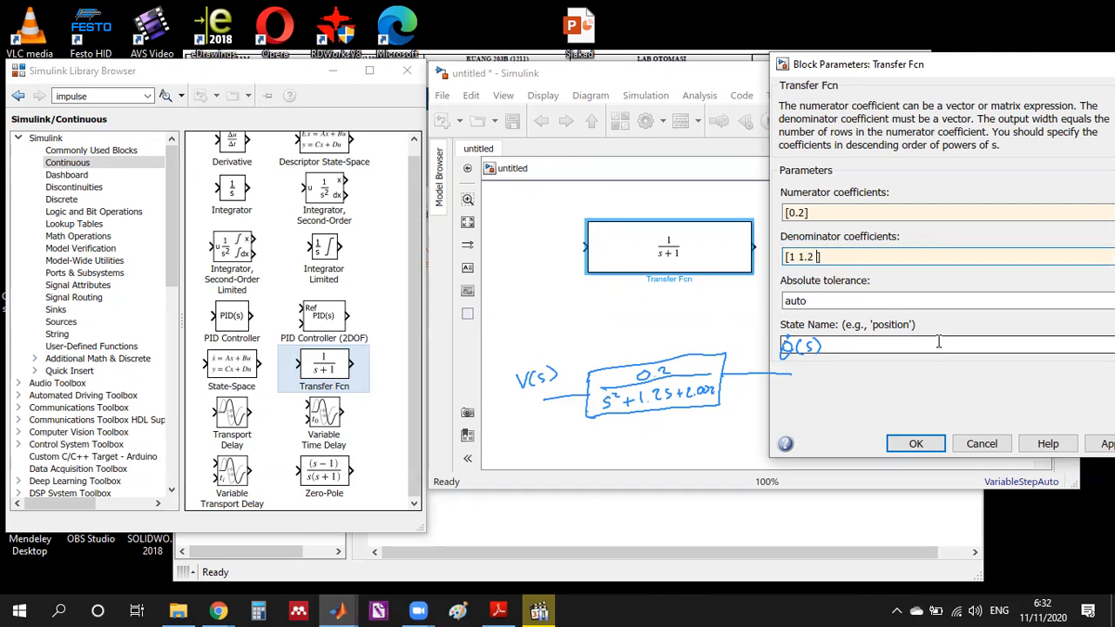
{"action": "type", "text": "2 2.002"}
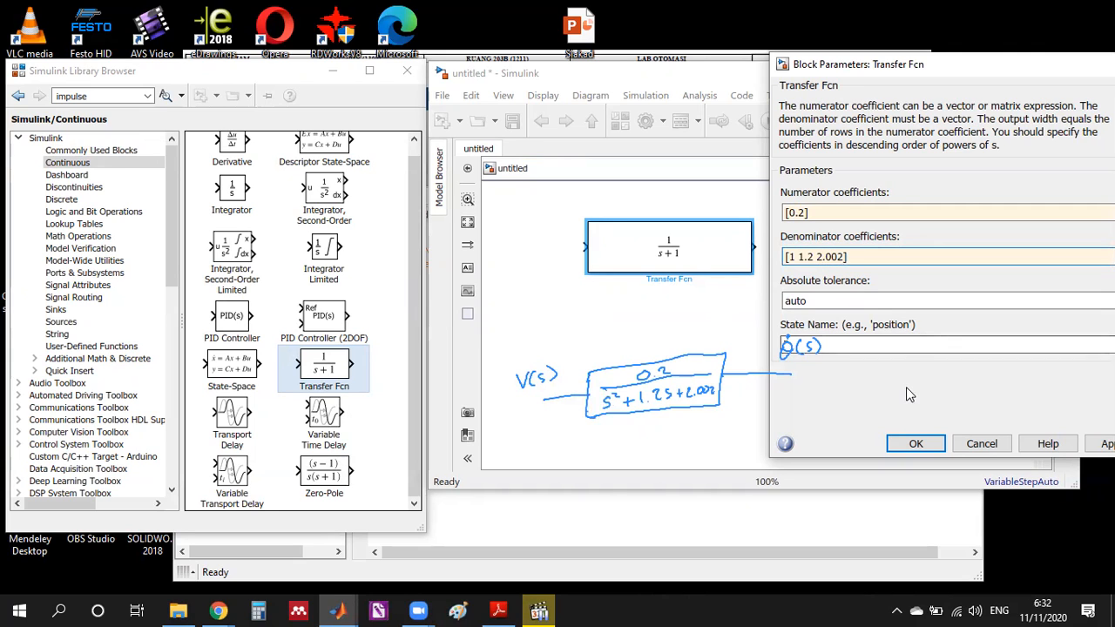
{"action": "left_click", "coordinate": [917, 445]}
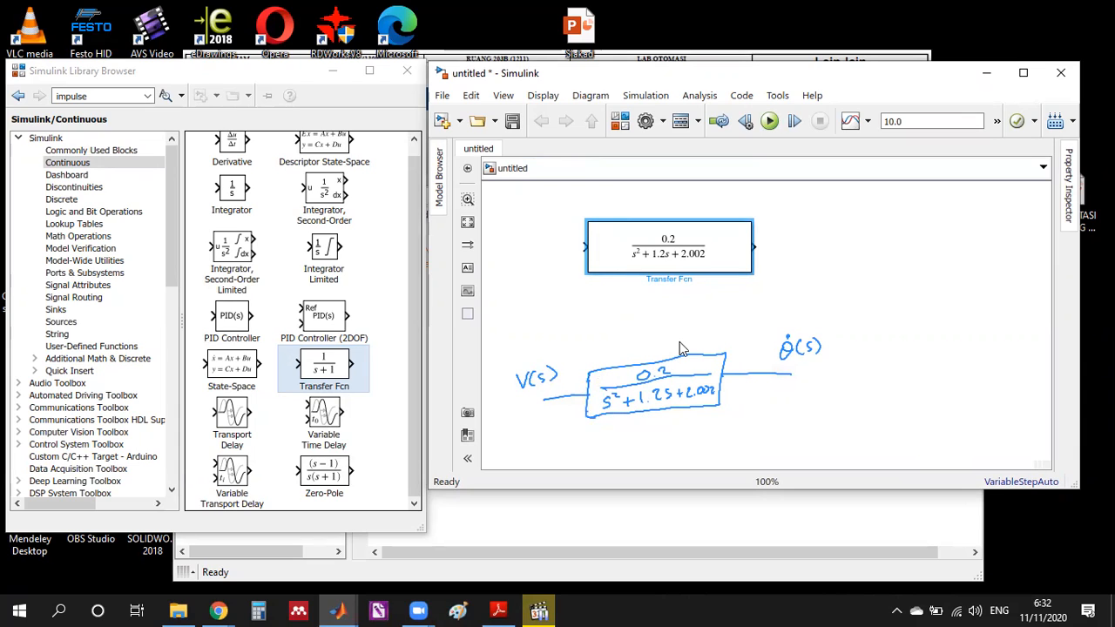
Shift the Transfer Fcn block slightly to the right and place a Pulse Generator from the Sources library in front of its input.
{"action": "left_click_drag", "start_coordinate": [688, 259], "coordinate": [728, 263]}
{"action": "left_click", "coordinate": [606, 312]}
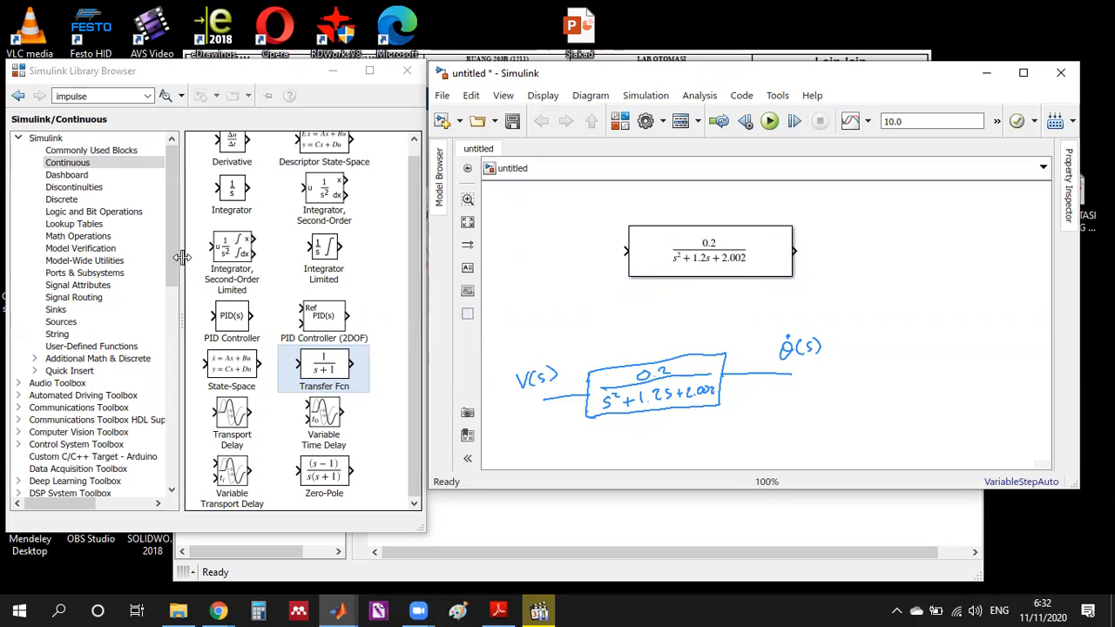
{"action": "left_click_drag", "start_coordinate": [174, 260], "coordinate": [173, 274]}
{"action": "left_click", "coordinate": [77, 275]}
{"action": "left_click_drag", "start_coordinate": [411, 268], "coordinate": [409, 336]}
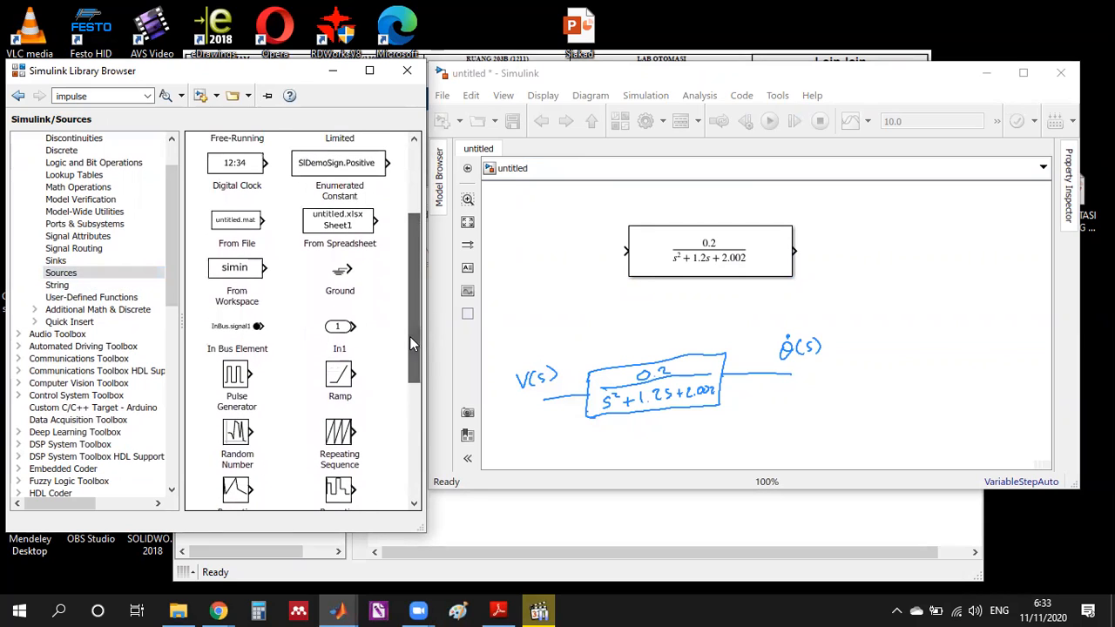
{"action": "left_click_drag", "start_coordinate": [237, 375], "coordinate": [558, 252]}
{"action": "left_click_drag", "start_coordinate": [562, 303], "coordinate": [502, 316]}
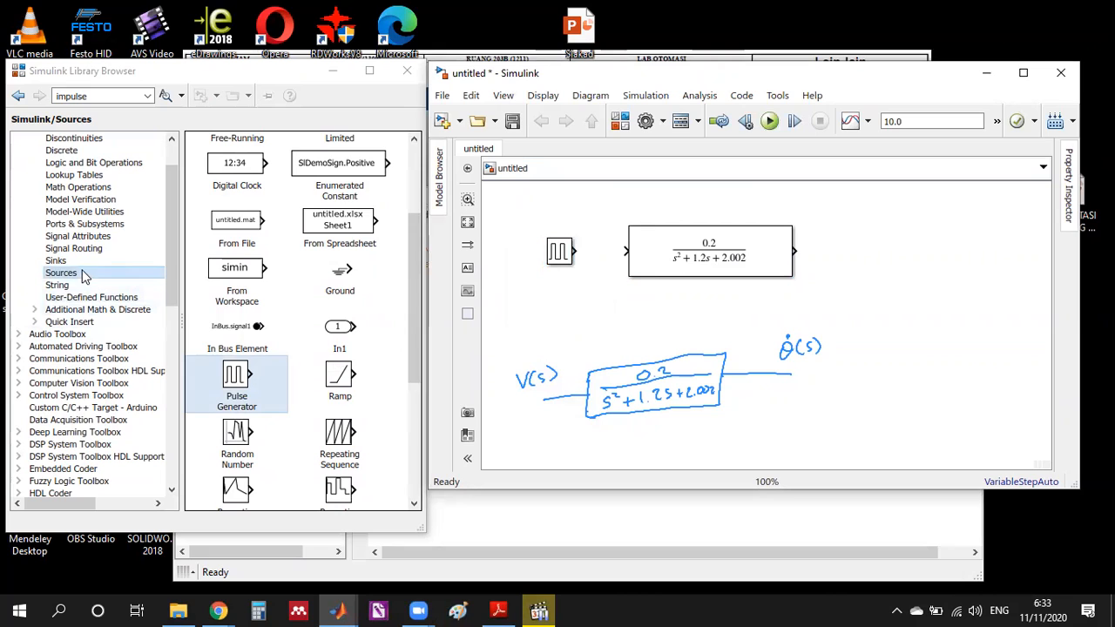
{"action": "left_click_drag", "start_coordinate": [173, 277], "coordinate": [190, 237]}
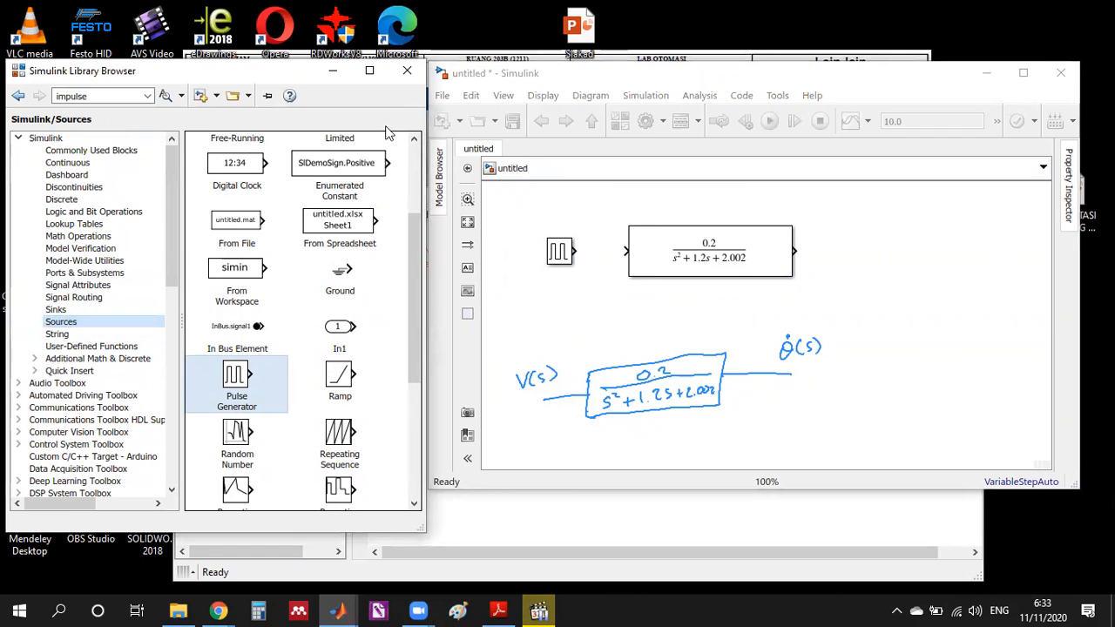
{"action": "mouse_move", "coordinate": [412, 357]}
{"action": "left_mouse_down"}
{"action": "mouse_move", "coordinate": [413, 405]}
{"action": "mouse_move", "coordinate": [420, 356]}
{"action": "mouse_move", "coordinate": [407, 299]}
{"action": "mouse_move", "coordinate": [413, 356]}
{"action": "left_mouse_up"}
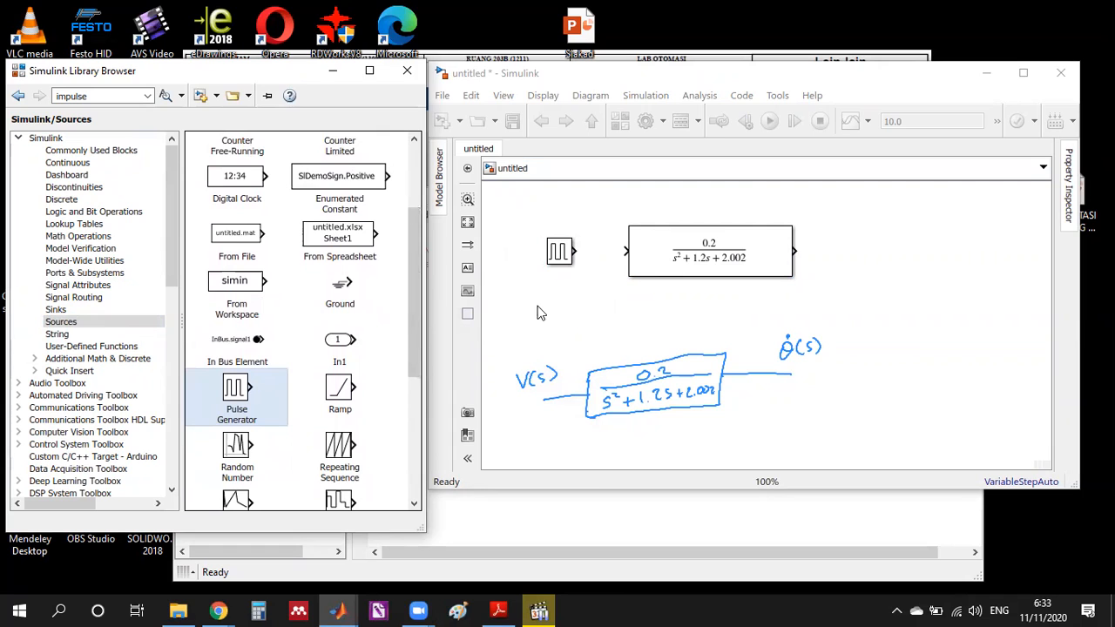
Set the Pulse Generator's period to 20 seconds and its pulse width to 0.01 % of the period.
{"action": "left_click", "coordinate": [575, 279]}
{"action": "double_click", "coordinate": [559, 252]}
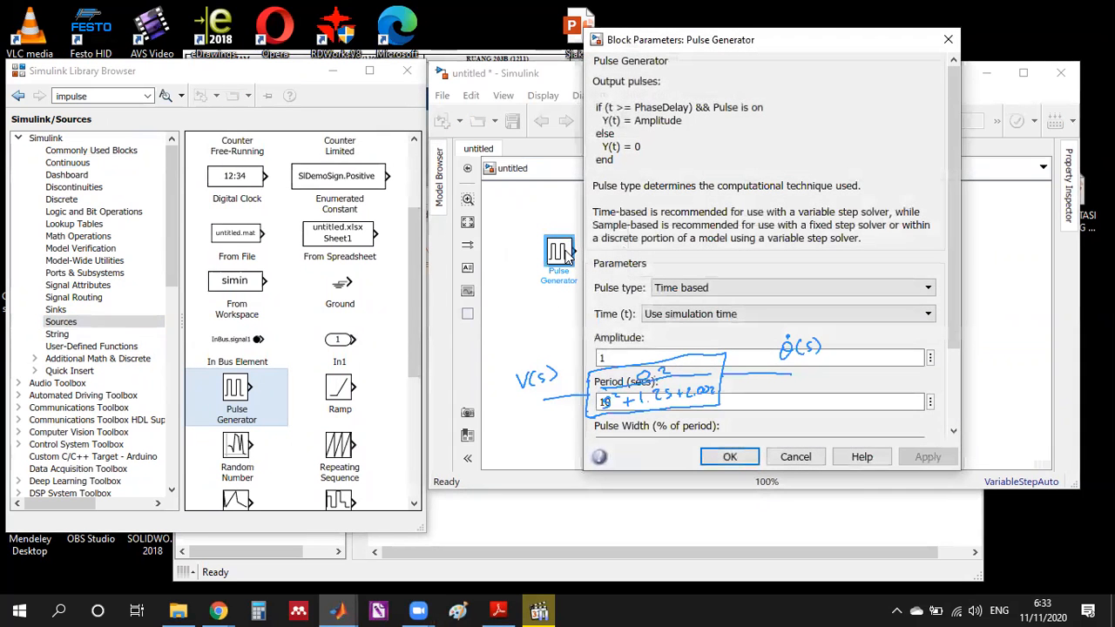
{"action": "left_click_drag", "start_coordinate": [875, 47], "coordinate": [1012, 78]}
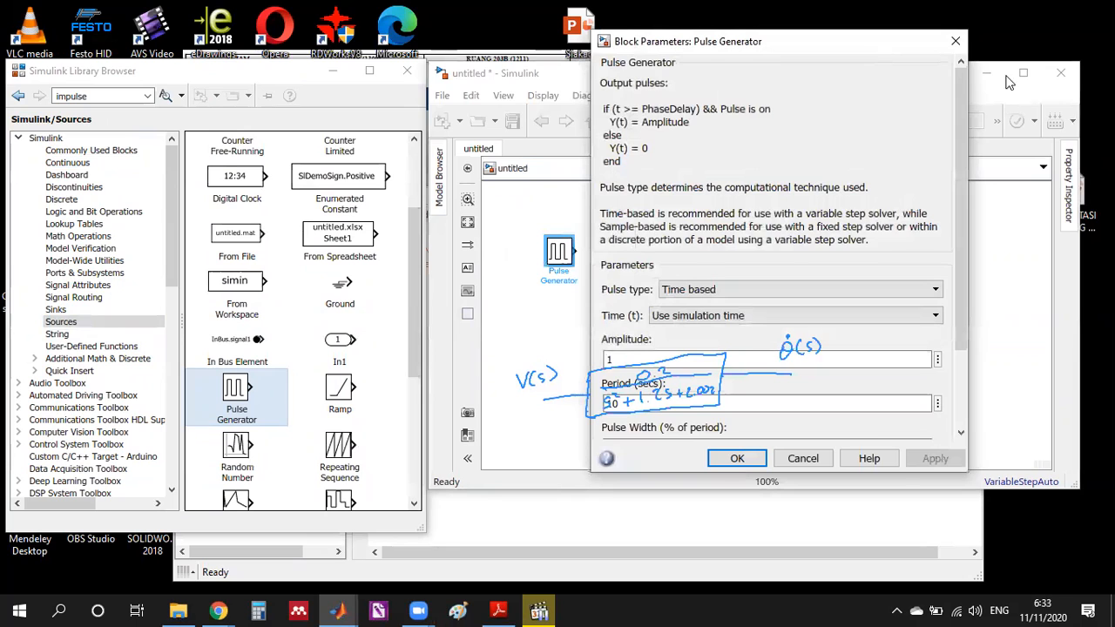
{"action": "double_click", "coordinate": [794, 389]}
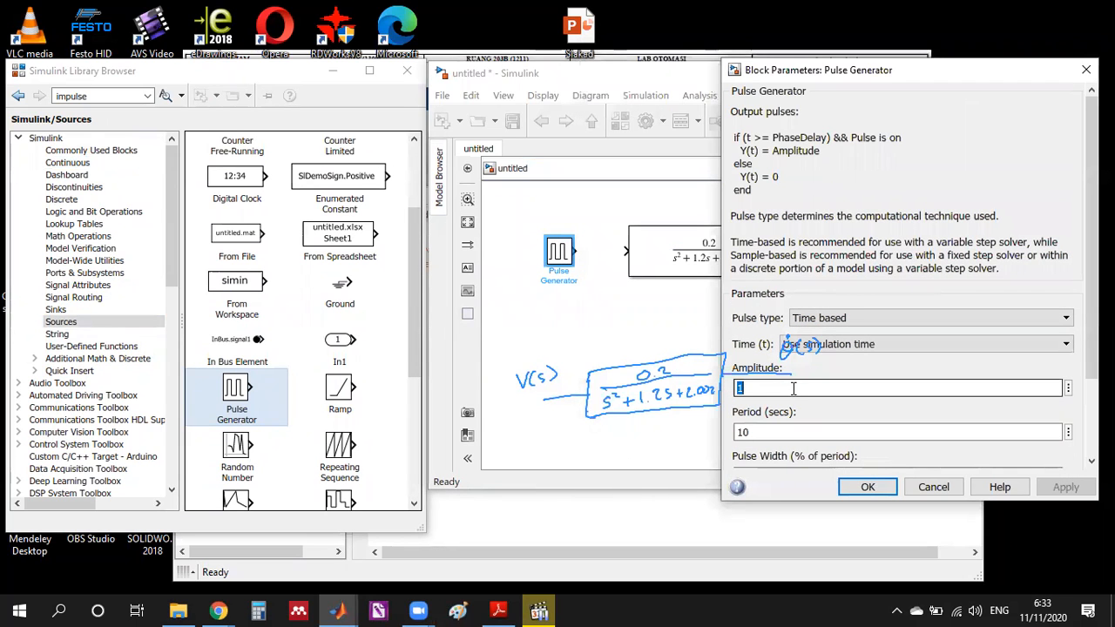
{"action": "left_click", "coordinate": [782, 429]}
{"action": "scroll", "coordinate": [782, 429], "scroll_direction": "down", "scroll_amount": 1}
{"action": "double_click", "coordinate": [770, 386]}
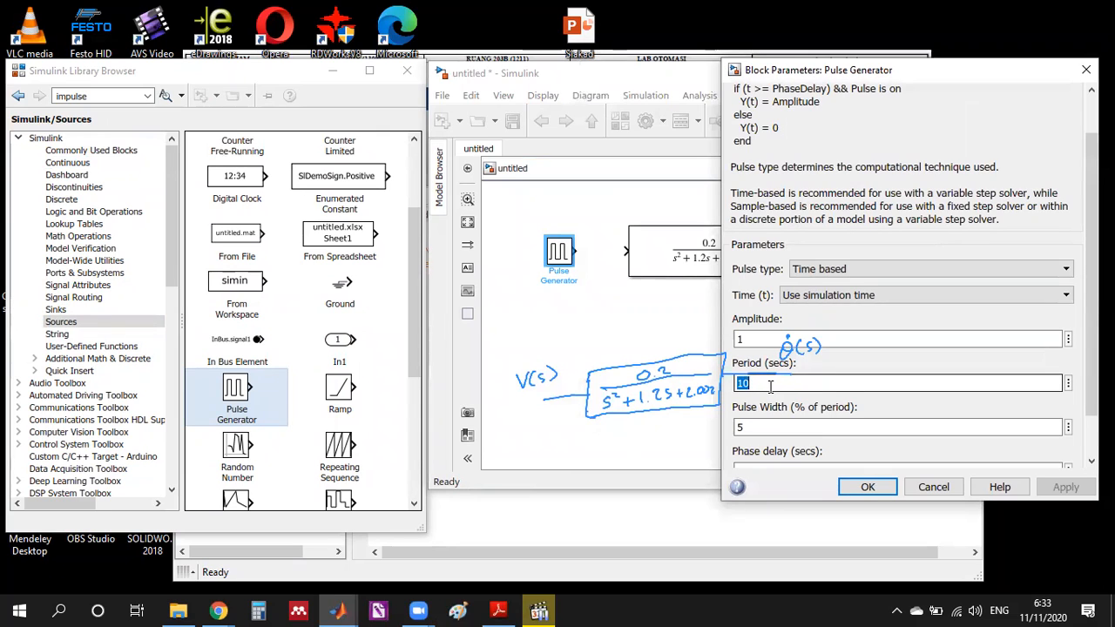
{"action": "type", "text": "2"}
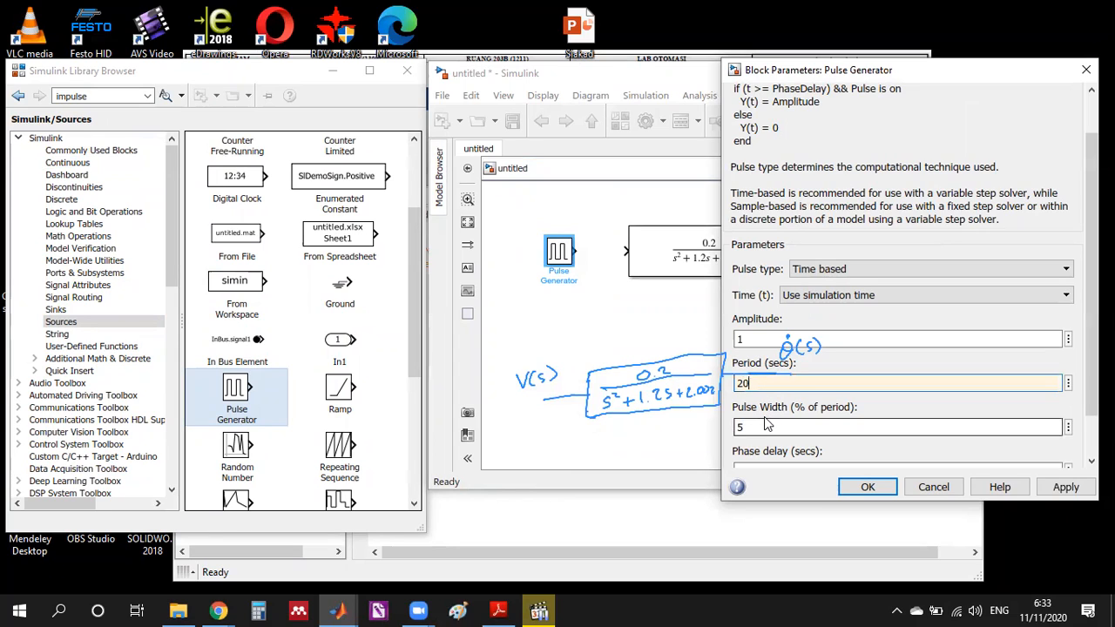
{"action": "double_click", "coordinate": [766, 427]}
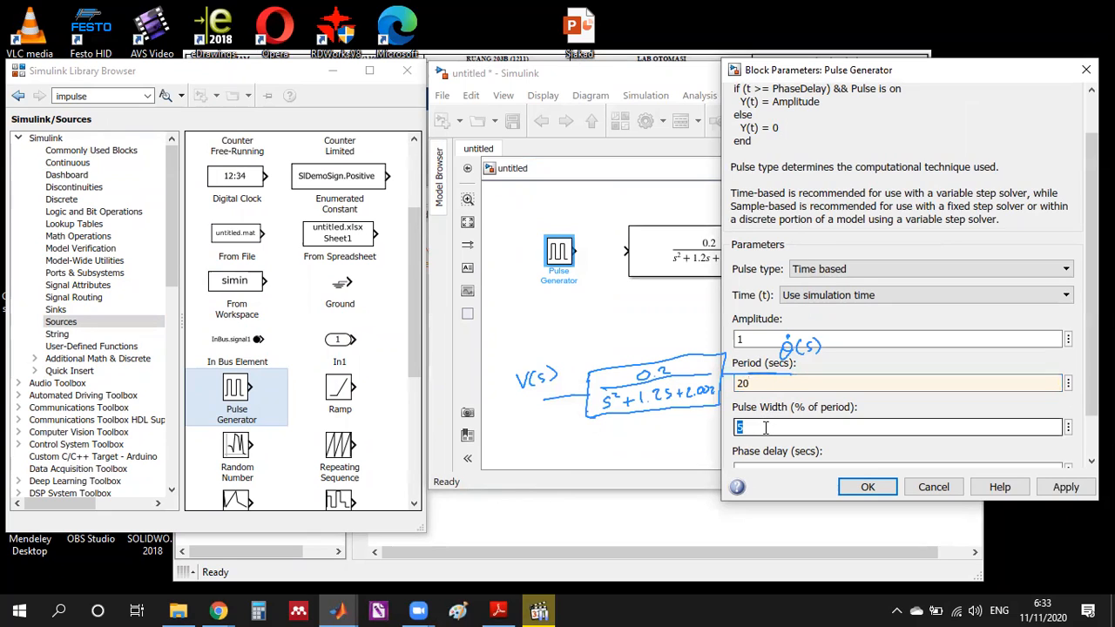
{"action": "type", "text": "0.01"}
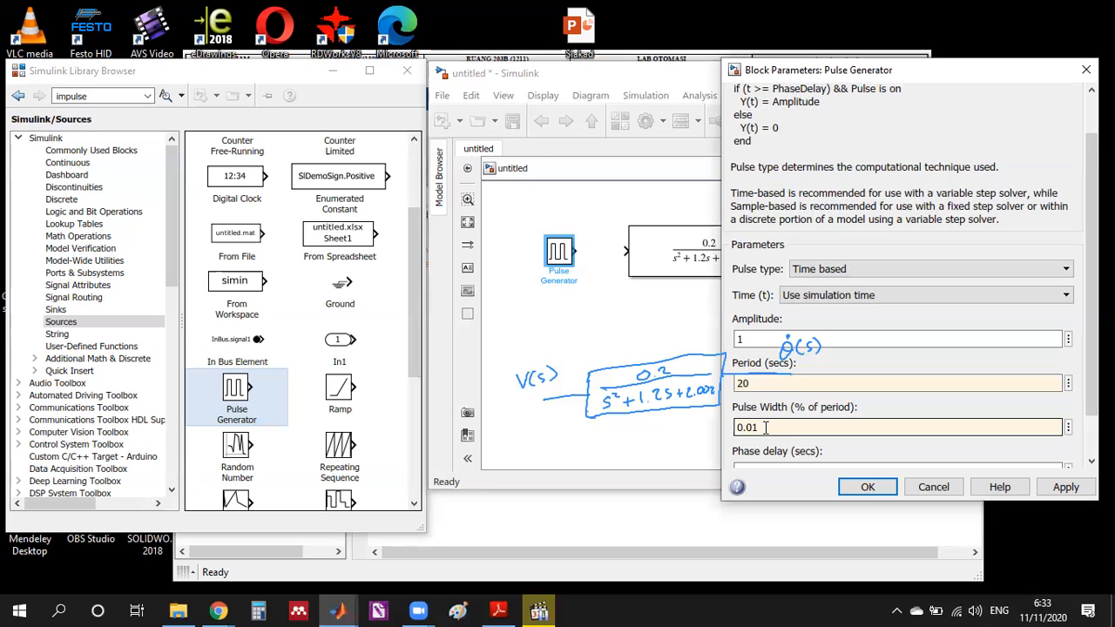
{"action": "left_click", "coordinate": [1048, 490]}
{"action": "left_click", "coordinate": [869, 489]}
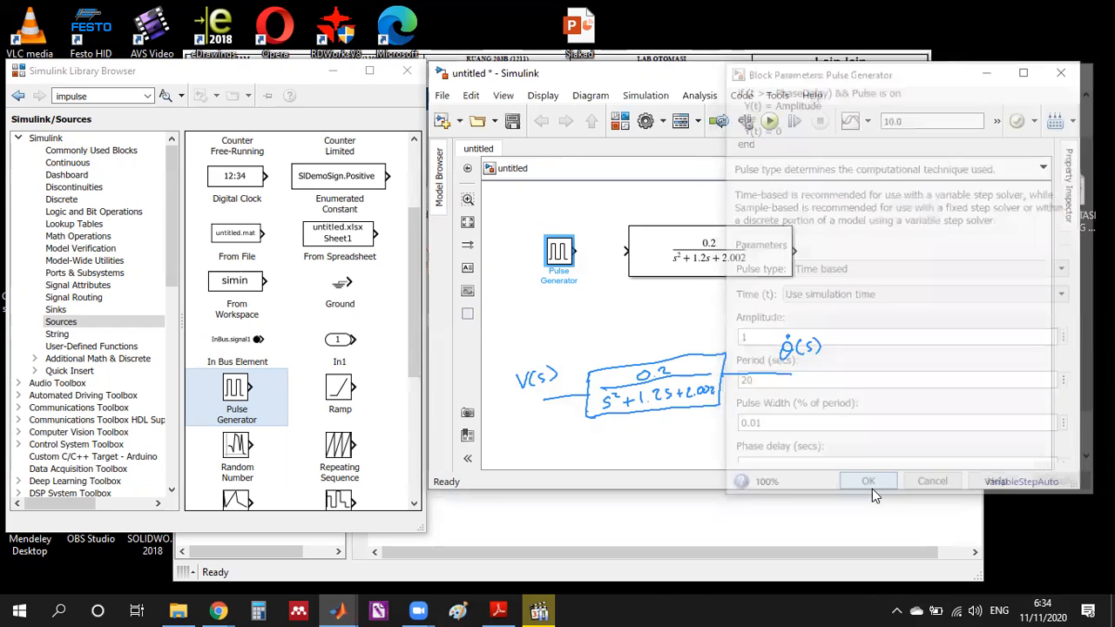
Set the Pulse Generator's phase delay to 1 second.
{"action": "double_click", "coordinate": [558, 252]}
{"action": "scroll", "coordinate": [832, 392], "scroll_direction": "down", "scroll_amount": 3}
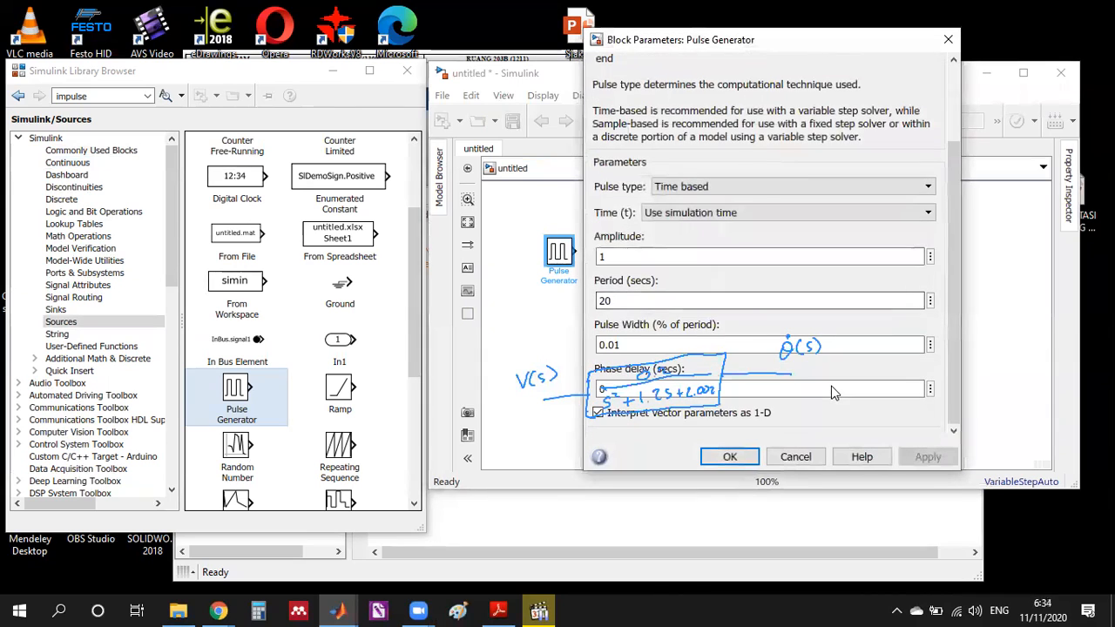
{"action": "scroll", "coordinate": [828, 392], "scroll_direction": "up", "scroll_amount": 2}
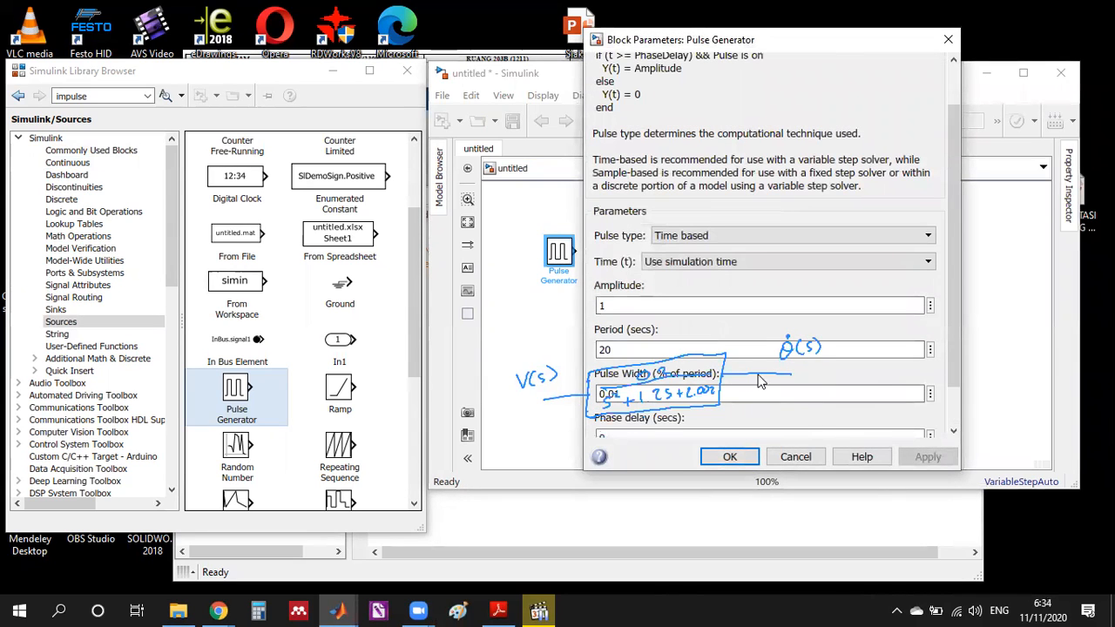
{"action": "left_click_drag", "start_coordinate": [869, 53], "coordinate": [979, 52]}
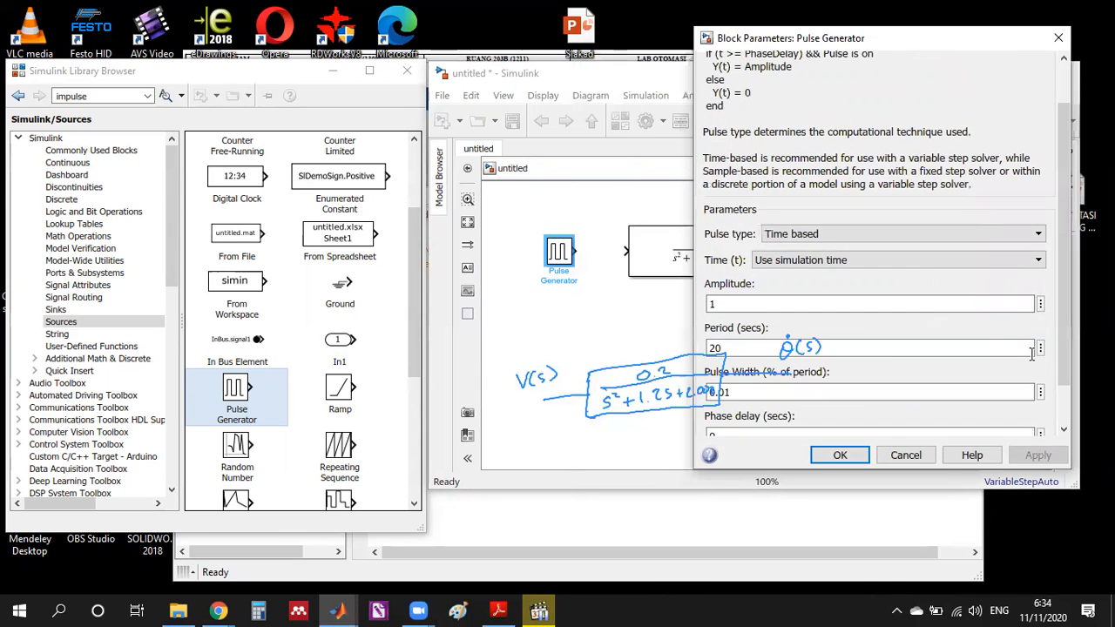
{"action": "mouse_move", "coordinate": [1062, 384]}
{"action": "left_mouse_down"}
{"action": "mouse_move", "coordinate": [1062, 418]}
{"action": "mouse_move", "coordinate": [1054, 384]}
{"action": "left_mouse_up"}
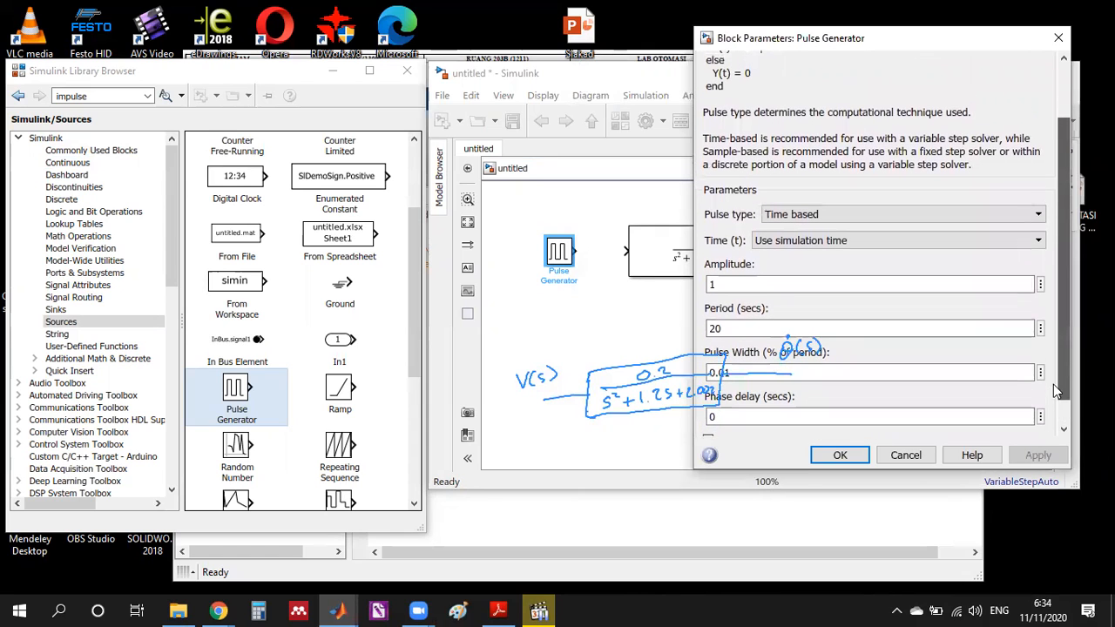
{"action": "double_click", "coordinate": [898, 418]}
{"action": "type", "text": "1"}
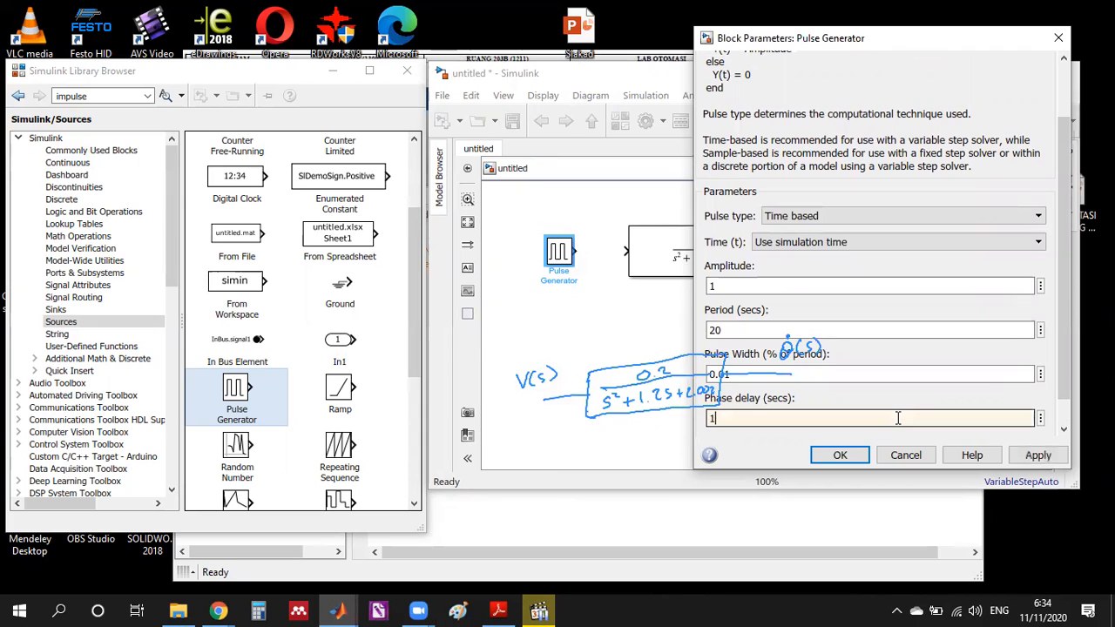
{"action": "left_click", "coordinate": [840, 455]}
Connect the Pulse Generator to the Transfer Fcn input and attach a Scope block from the Sinks library to its output.
{"action": "left_click", "coordinate": [599, 273]}
{"action": "left_click_drag", "start_coordinate": [577, 251], "coordinate": [628, 252]}
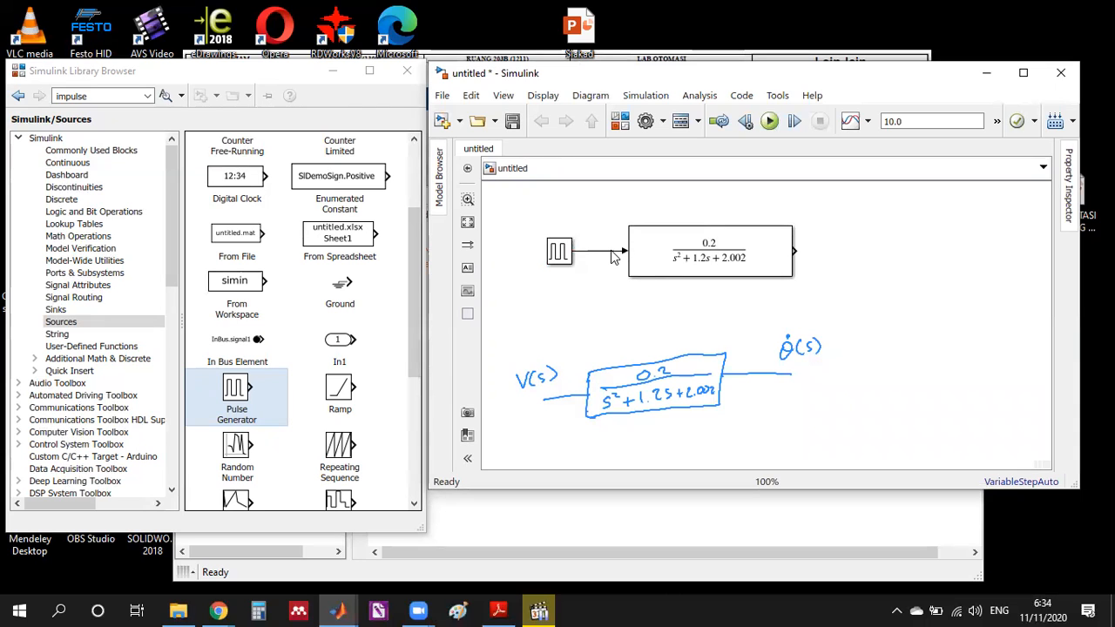
{"action": "left_click", "coordinate": [106, 309]}
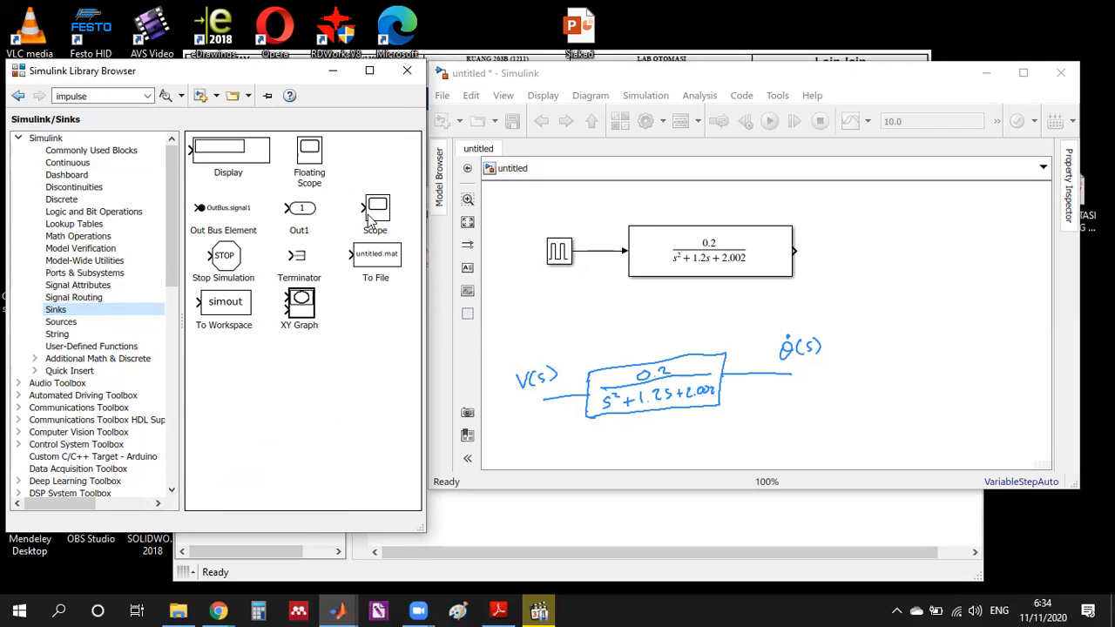
{"action": "left_click_drag", "start_coordinate": [376, 211], "coordinate": [884, 255]}
{"action": "left_click", "coordinate": [880, 261]}
{"action": "left_click", "coordinate": [878, 259]}
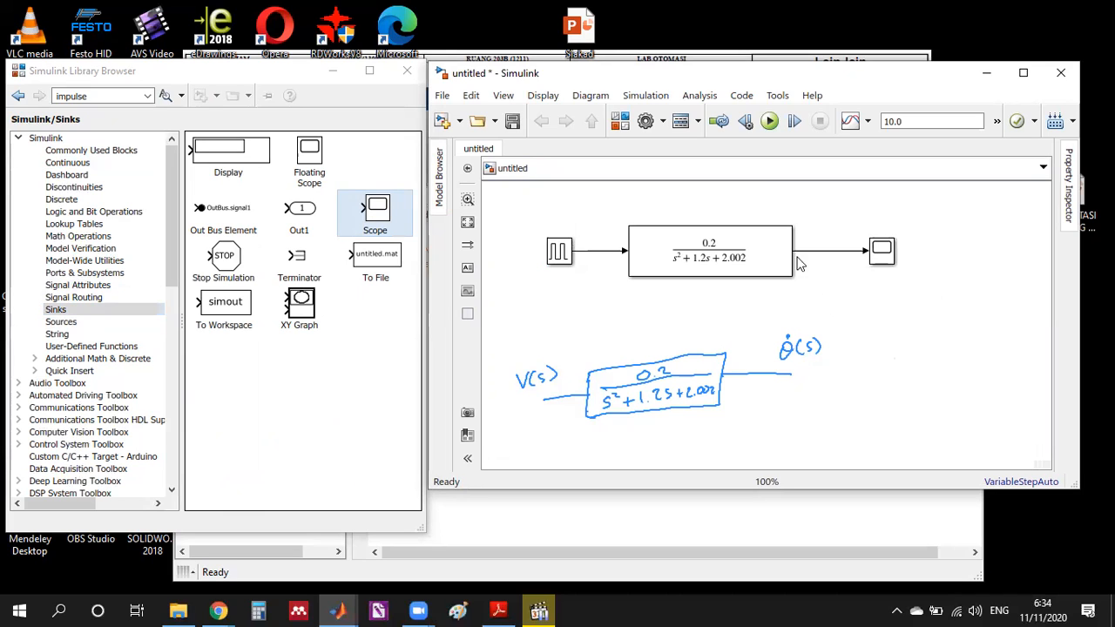
Run the simulation and display the response in the Scope, with its window moved clear of the block diagram.
{"action": "left_click", "coordinate": [769, 122]}
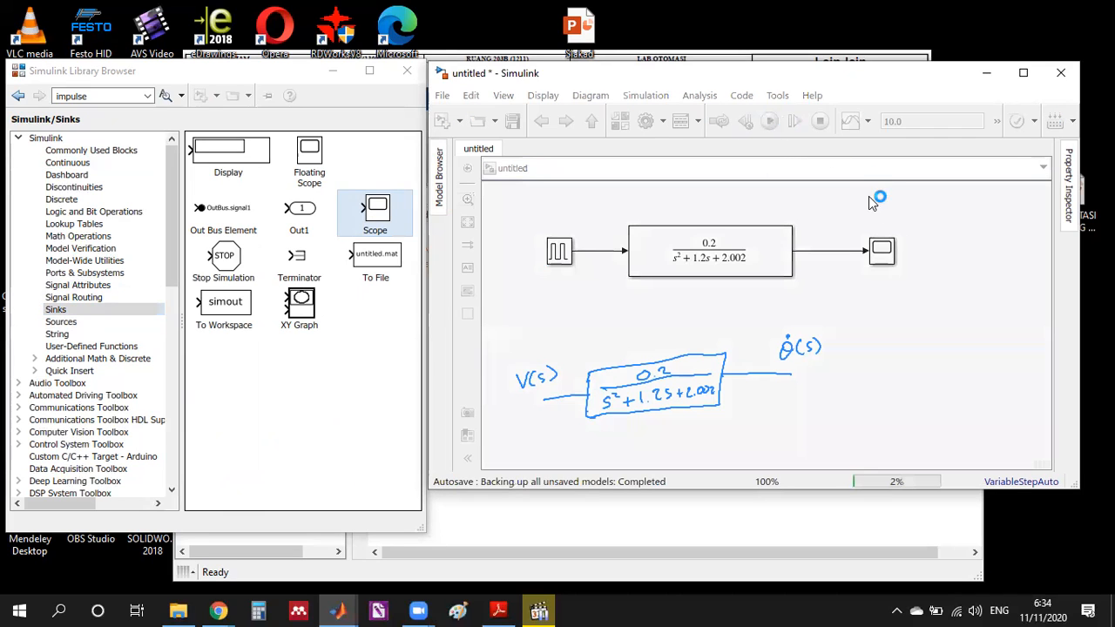
{"action": "left_click", "coordinate": [883, 254]}
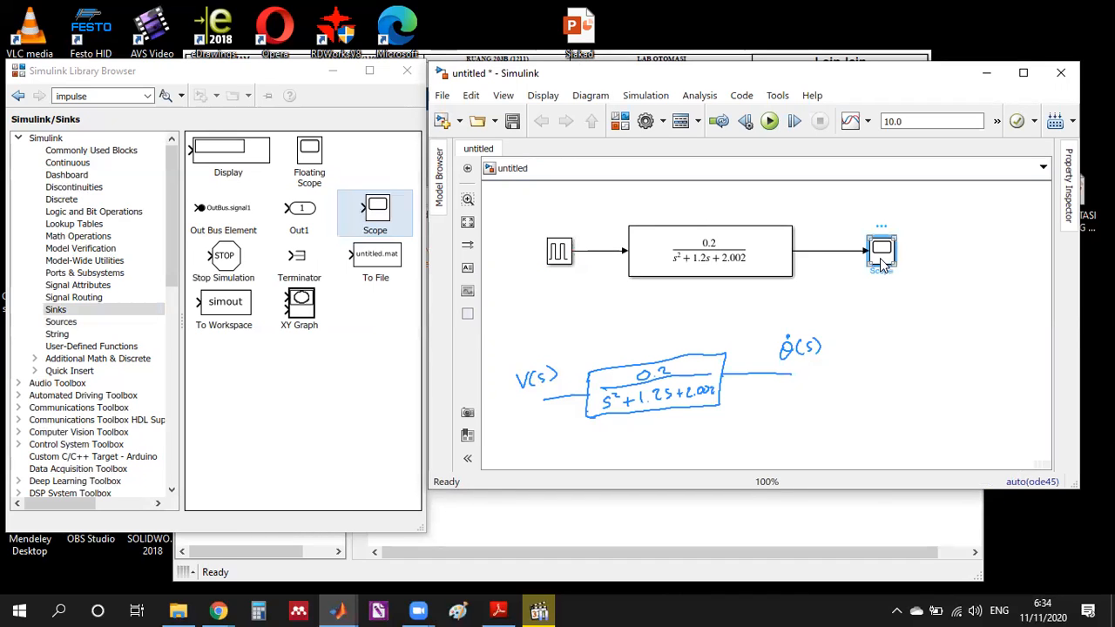
{"action": "double_click", "coordinate": [880, 258]}
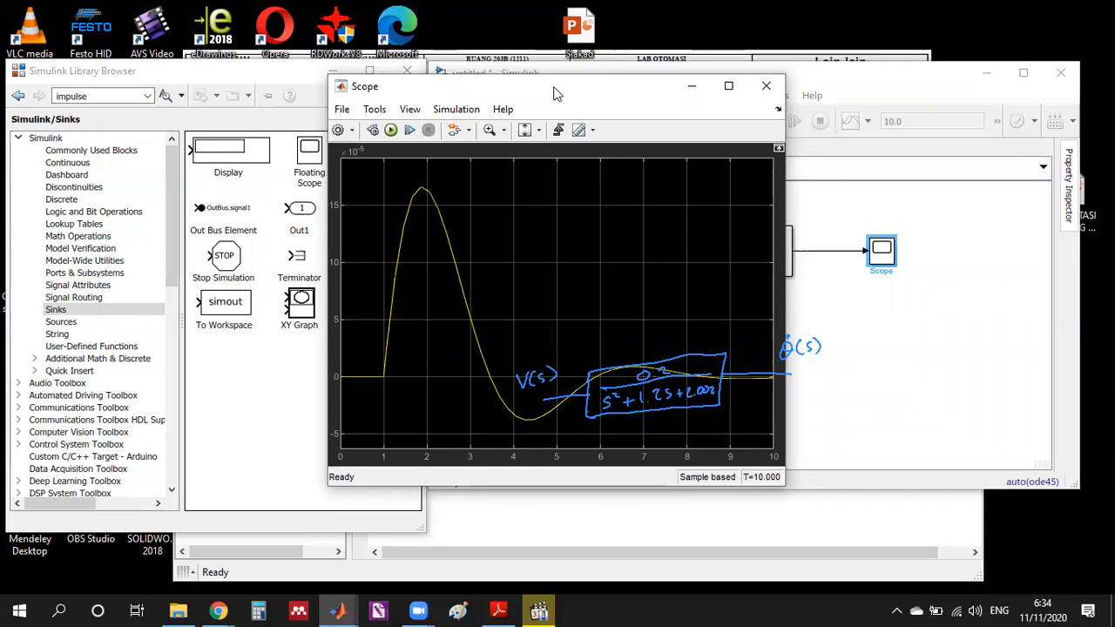
{"action": "left_click_drag", "start_coordinate": [558, 93], "coordinate": [312, 78]}
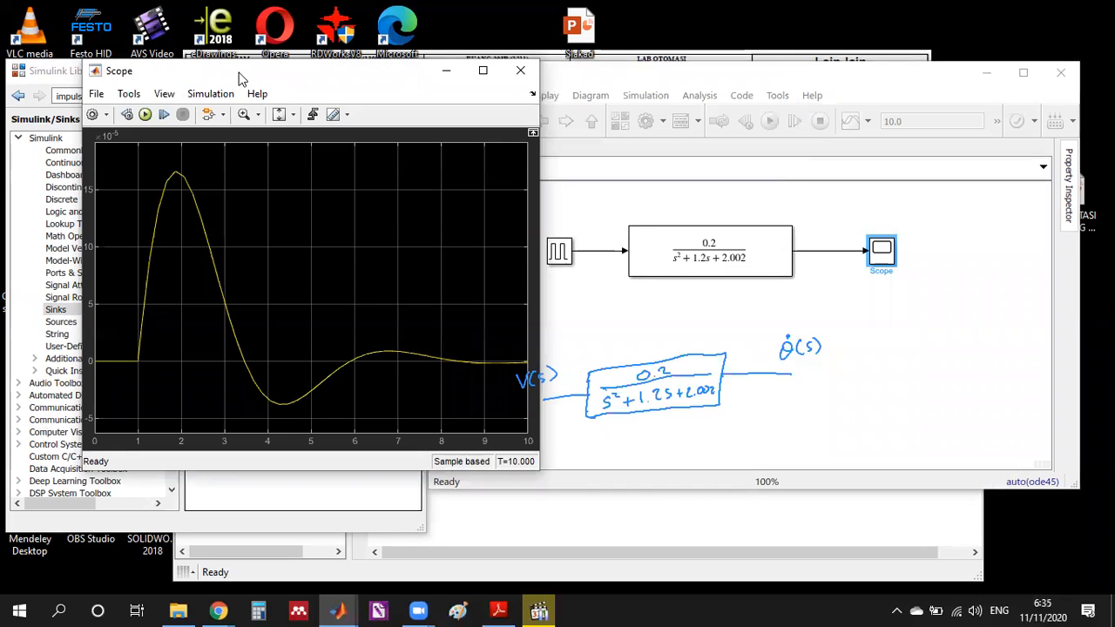
{"action": "left_click_drag", "start_coordinate": [266, 79], "coordinate": [242, 79]}
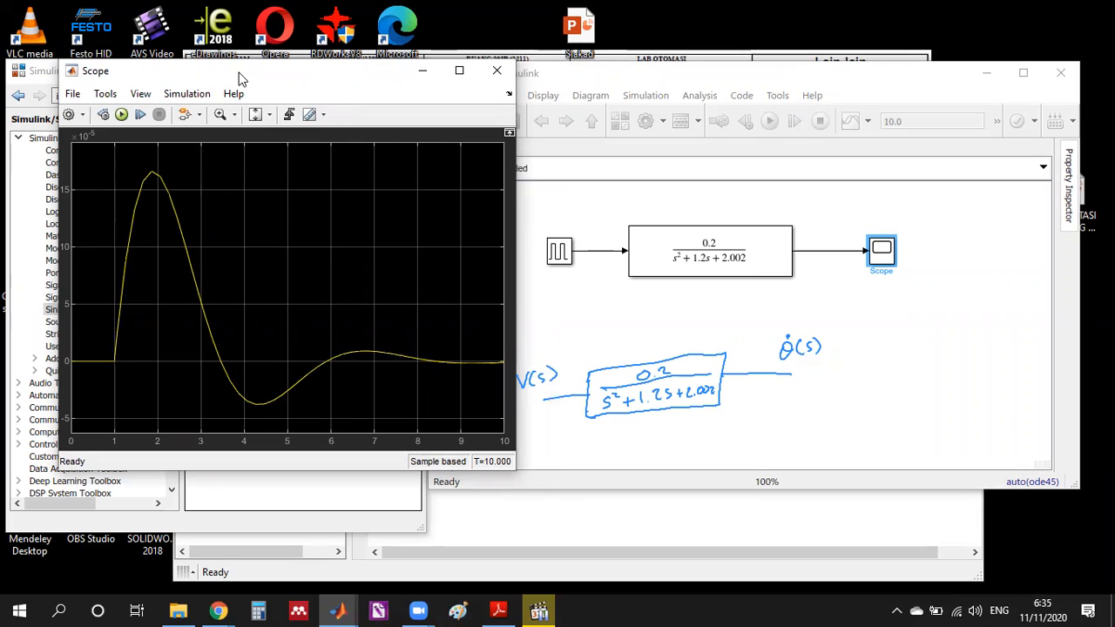
{"action": "left_click_drag", "start_coordinate": [241, 78], "coordinate": [234, 84]}
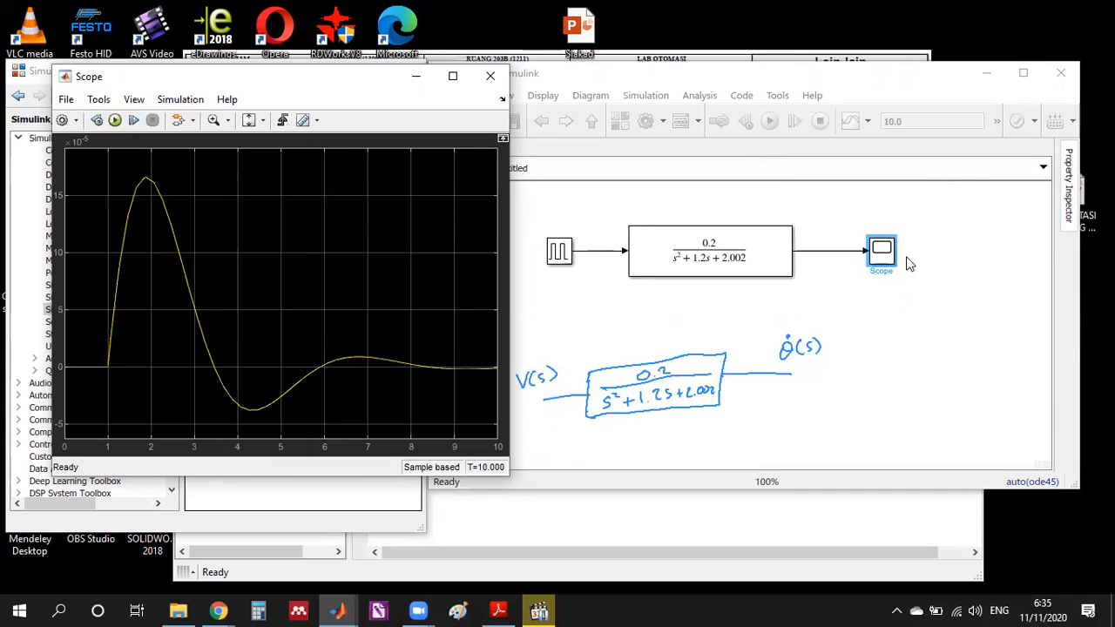
Duplicate the Scope block above the Transfer Fcn and connect it to a branch of the Pulse Generator's output line.
{"action": "left_click", "coordinate": [900, 299]}
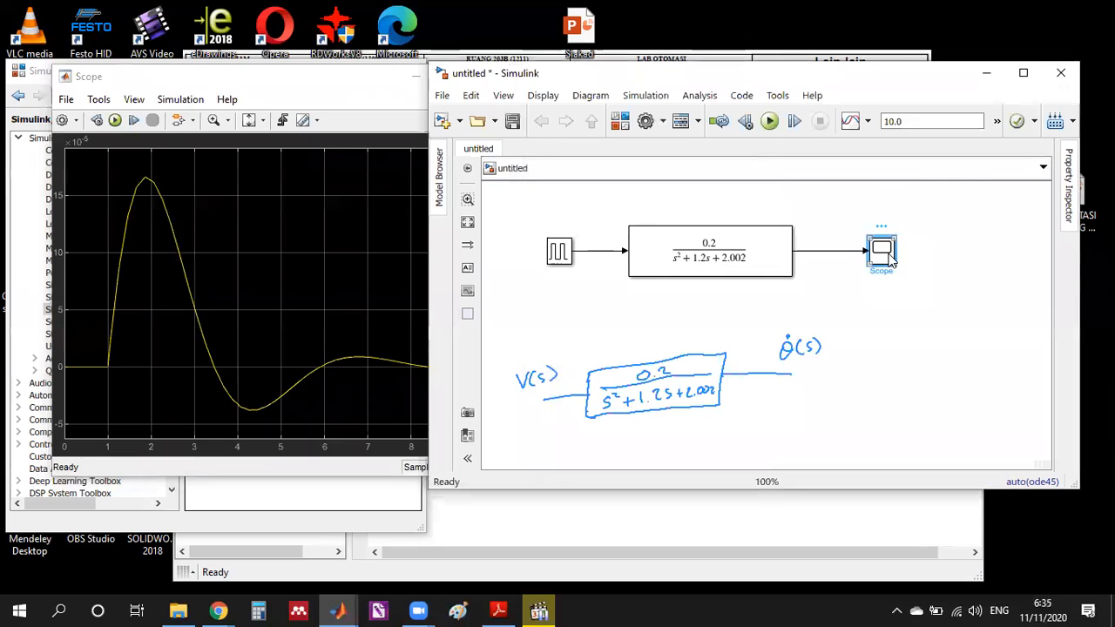
{"action": "mouse_move", "coordinate": [889, 258]}
{"action": "left_mouse_down"}
{"action": "mouse_move", "coordinate": [723, 214]}
{"action": "mouse_move", "coordinate": [658, 212]}
{"action": "mouse_move", "coordinate": [587, 229]}
{"action": "mouse_move", "coordinate": [591, 251]}
{"action": "left_mouse_up"}
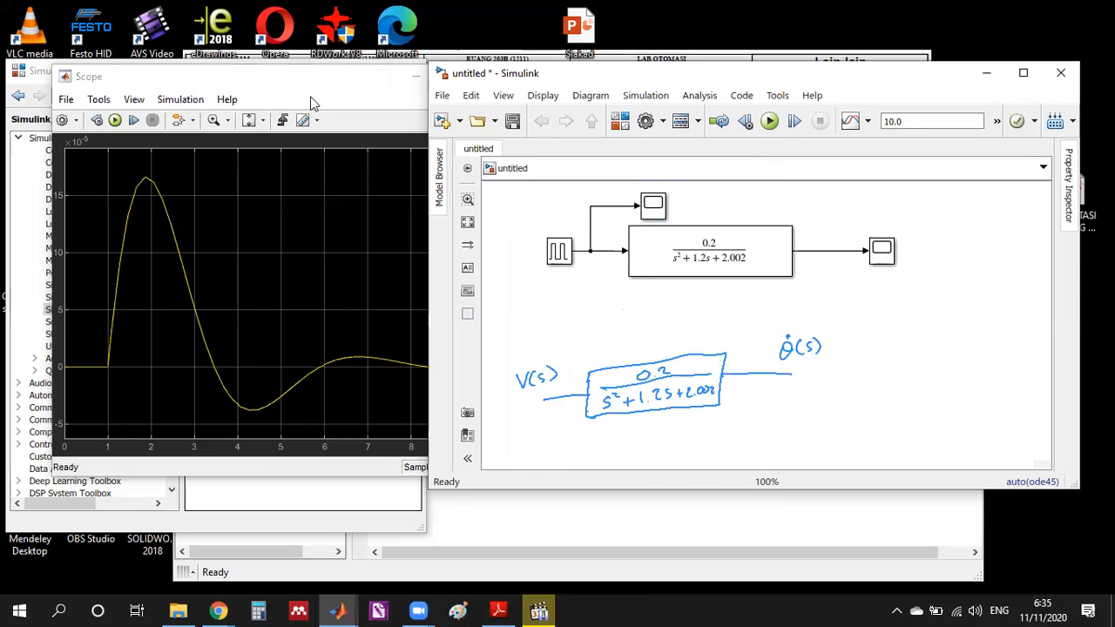
{"action": "left_click", "coordinate": [220, 79]}
{"action": "left_click", "coordinate": [722, 195]}
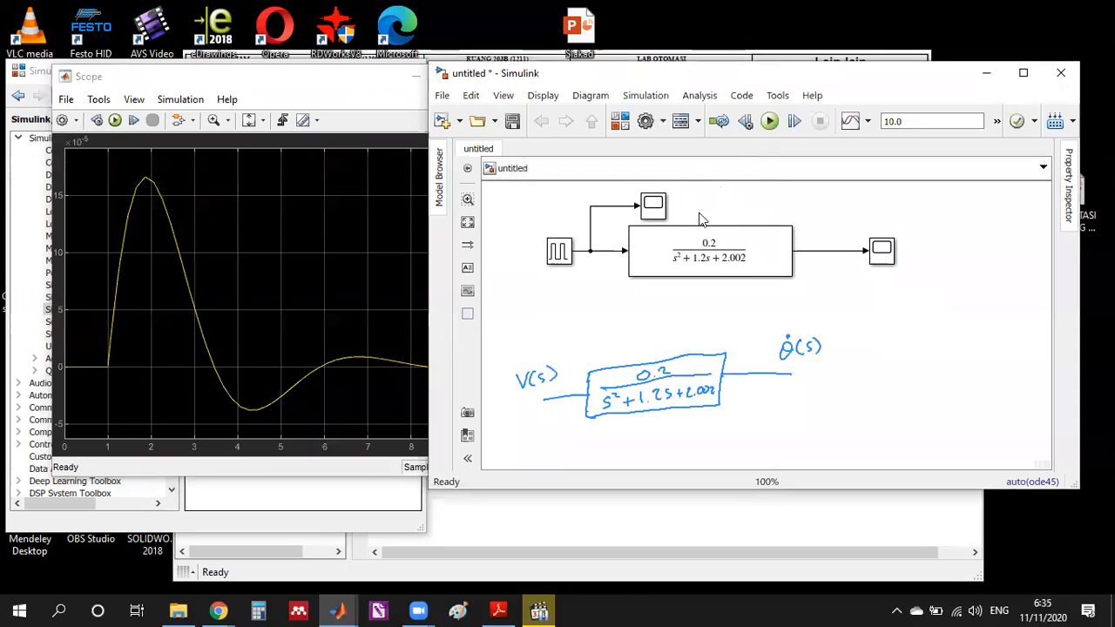
Run the simulation and display the pulse input in the second Scope, placing its window beside the response Scope.
{"action": "left_click", "coordinate": [770, 122]}
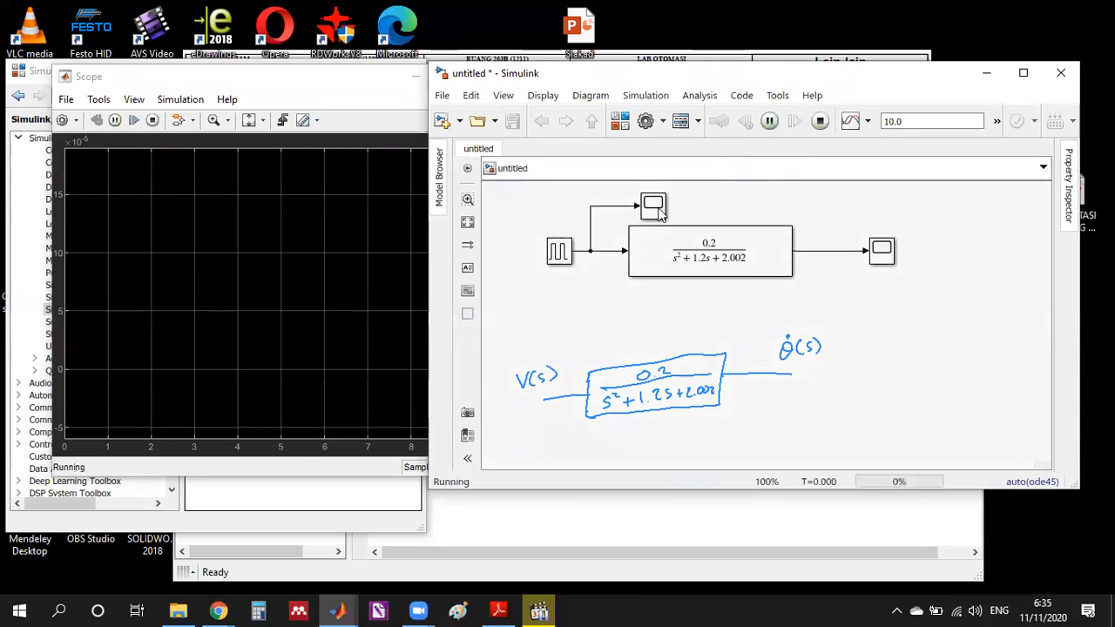
{"action": "left_click", "coordinate": [651, 214]}
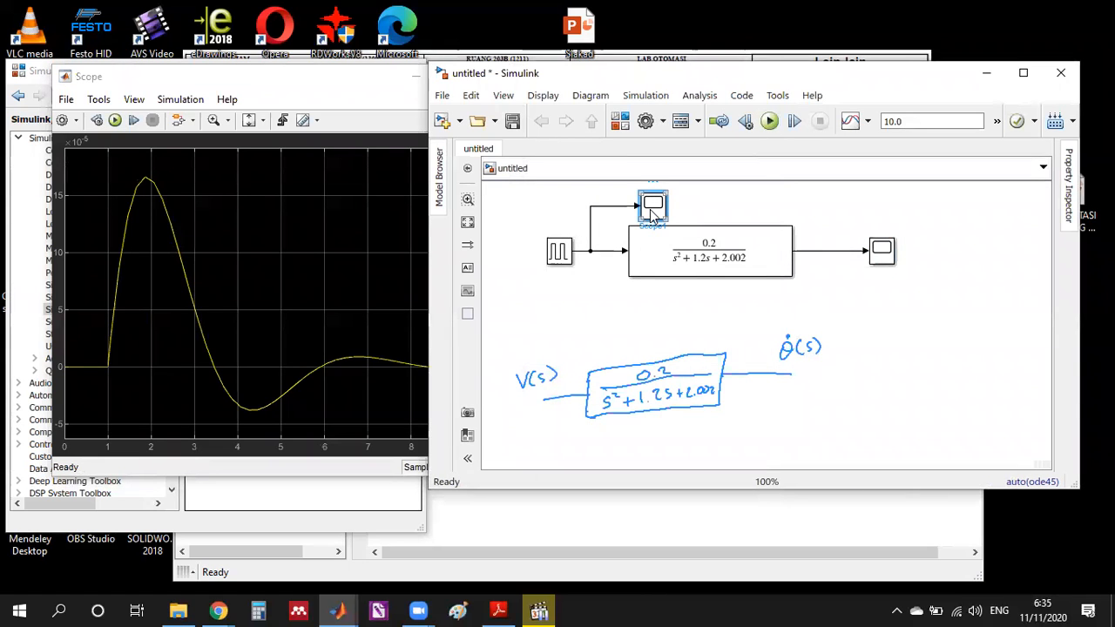
{"action": "double_click", "coordinate": [654, 209]}
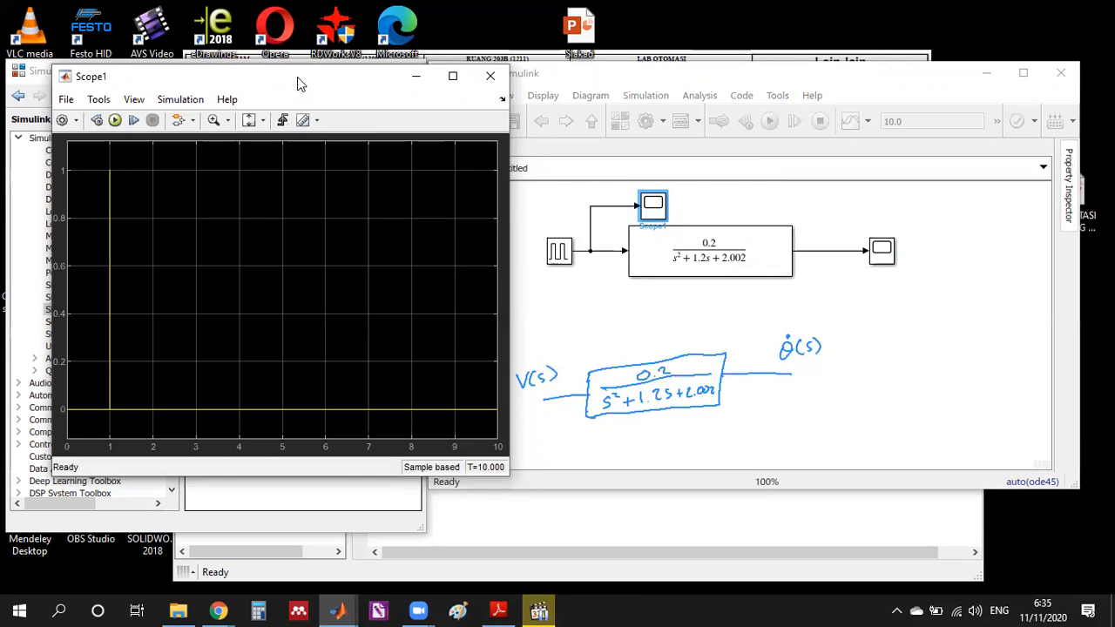
{"action": "left_click_drag", "start_coordinate": [297, 77], "coordinate": [669, 80]}
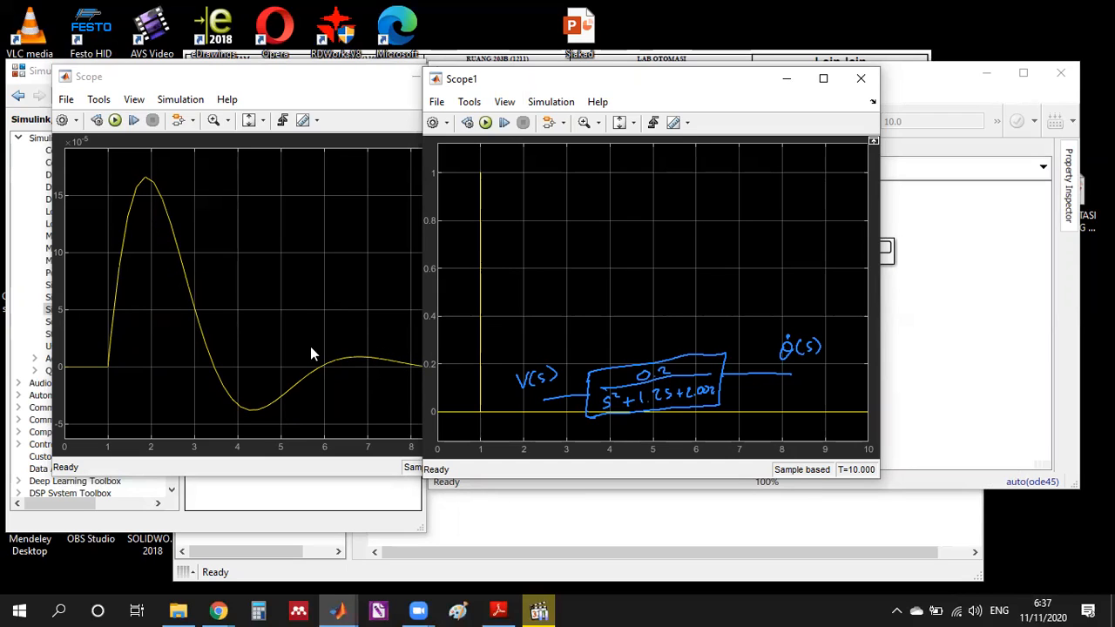
Compare the impulse response with the pulse input in the two Scope windows, and close the input Scope.
{"action": "left_click", "coordinate": [172, 78]}
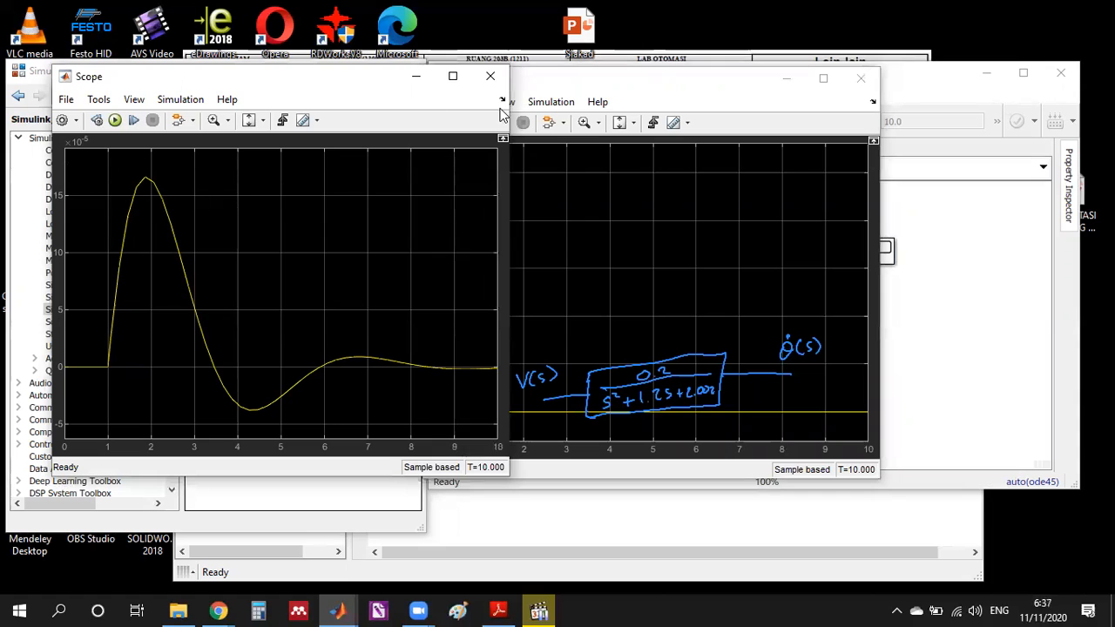
{"action": "left_click", "coordinate": [597, 102]}
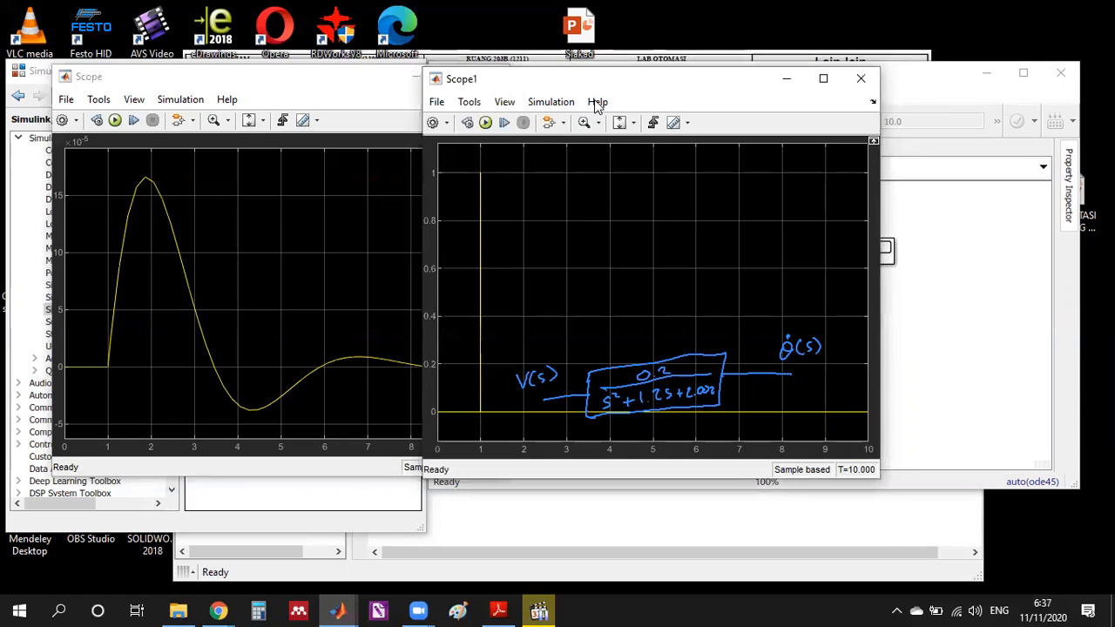
{"action": "left_click_drag", "start_coordinate": [642, 87], "coordinate": [642, 441]}
{"action": "left_click", "coordinate": [863, 433]}
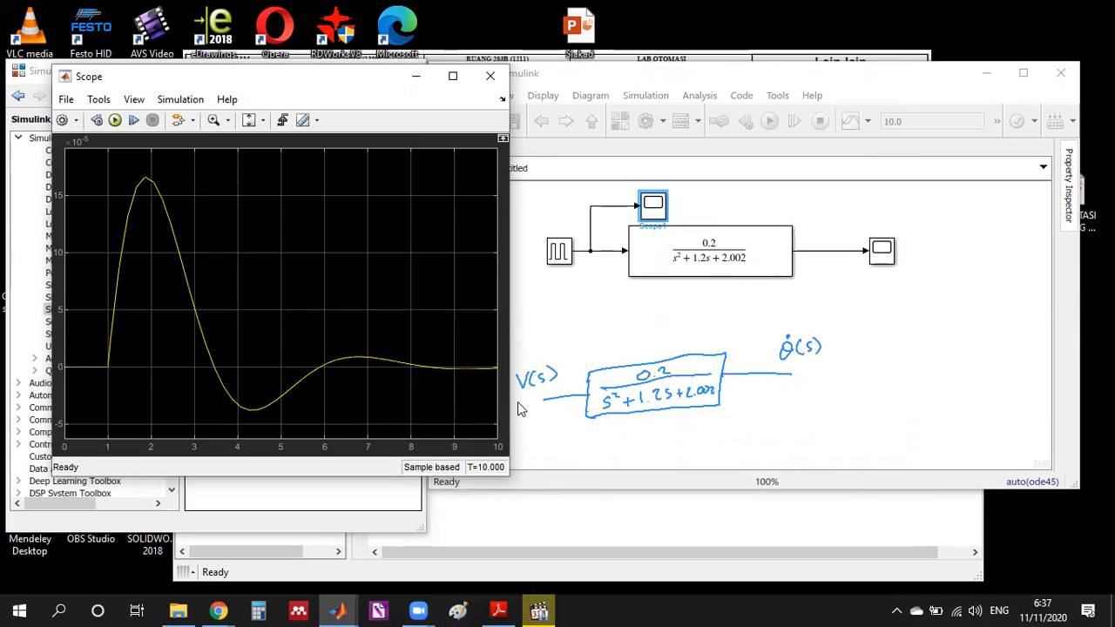
Add a Step block from the Sources library to the model, below the Pulse Generator.
{"action": "left_click_drag", "start_coordinate": [246, 77], "coordinate": [278, 69]}
{"action": "left_click", "coordinate": [52, 77]}
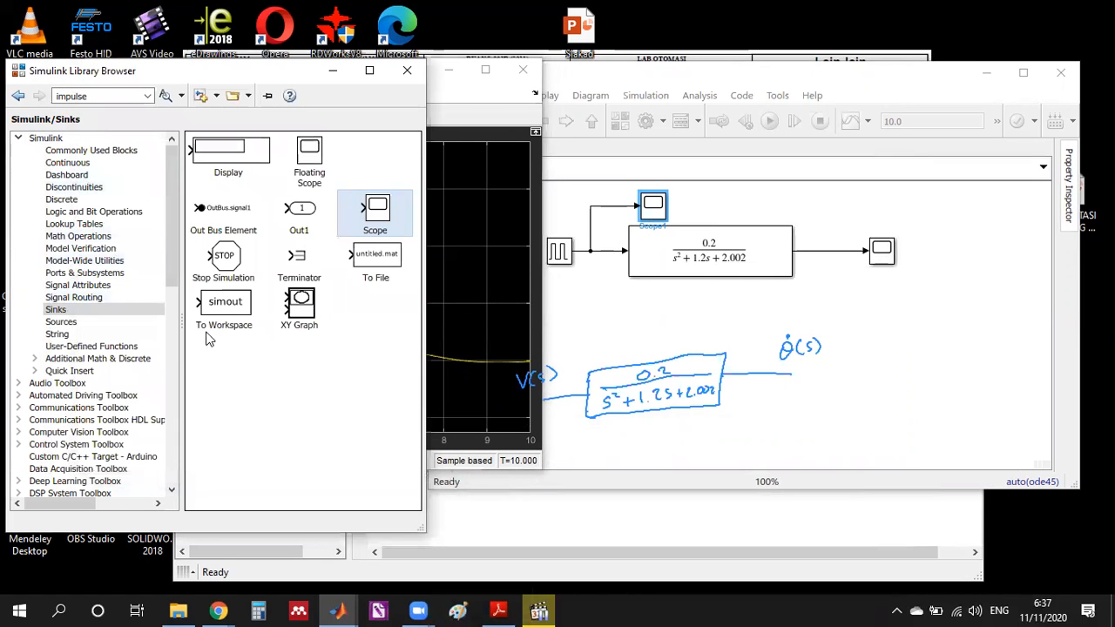
{"action": "left_click", "coordinate": [63, 325]}
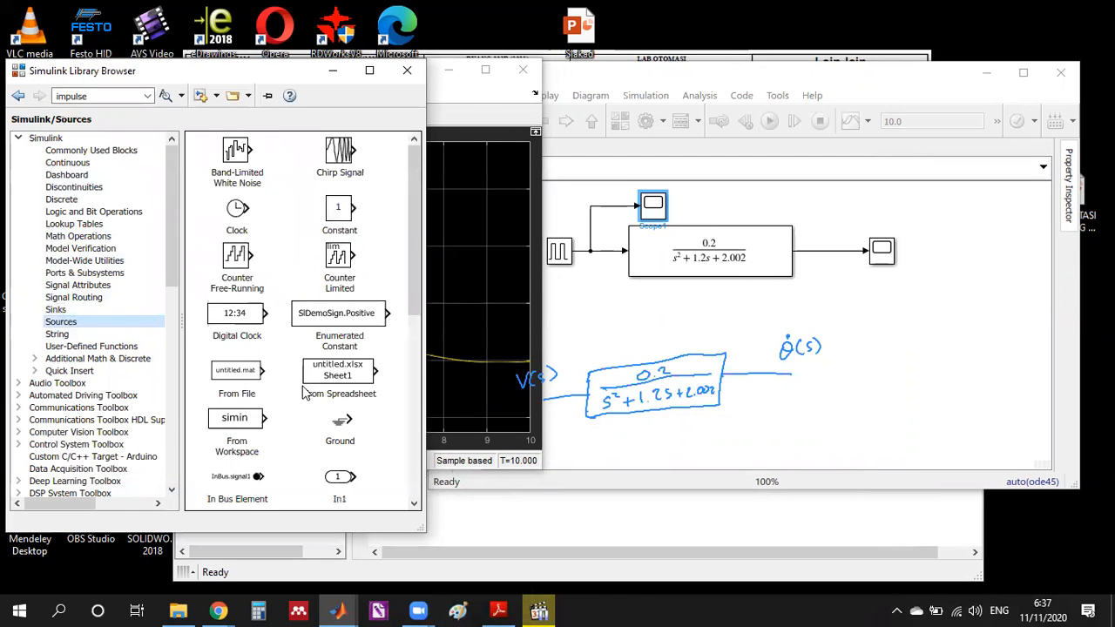
{"action": "scroll", "coordinate": [305, 405], "scroll_direction": "down", "scroll_amount": 3}
{"action": "scroll", "coordinate": [305, 406], "scroll_direction": "down", "scroll_amount": 5}
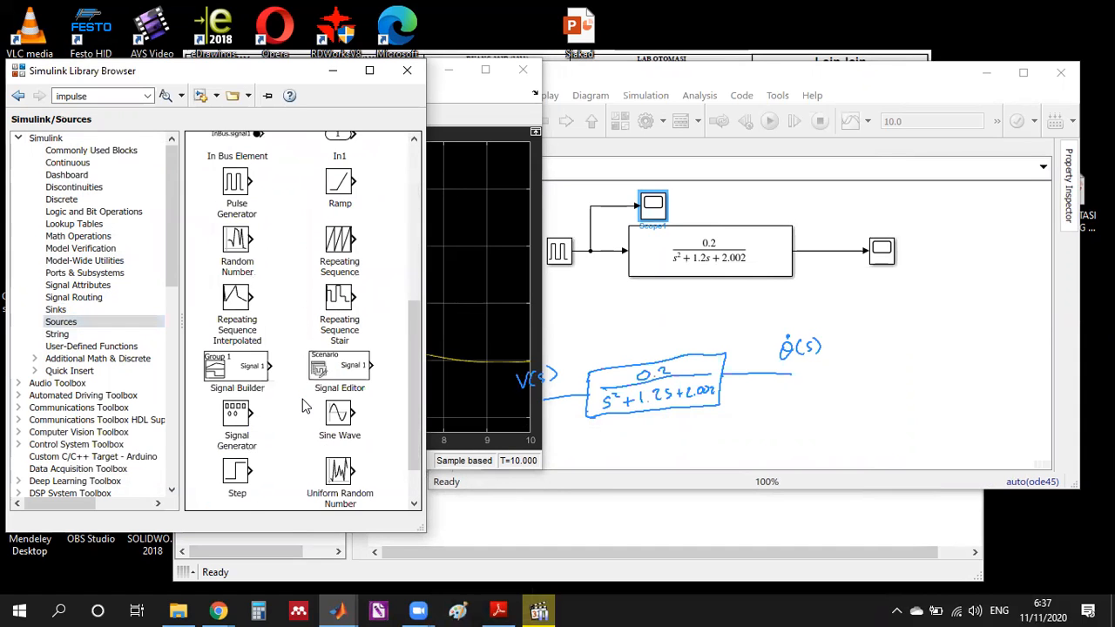
{"action": "scroll", "coordinate": [305, 405], "scroll_direction": "down", "scroll_amount": 1}
{"action": "left_click_drag", "start_coordinate": [240, 416], "coordinate": [572, 316]}
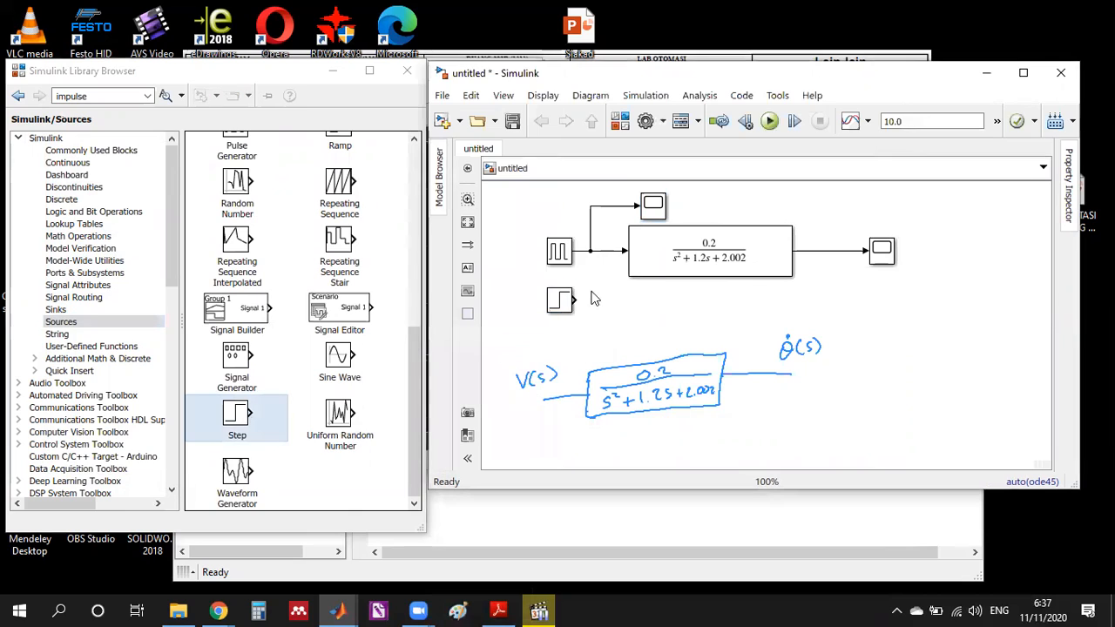
Delete the line from the Pulse Generator to the Transfer Fcn and connect the Step block to the Transfer Fcn input instead.
{"action": "left_click", "coordinate": [601, 251]}
{"action": "key", "text": "Delete"}
{"action": "left_click_drag", "start_coordinate": [577, 300], "coordinate": [624, 251]}
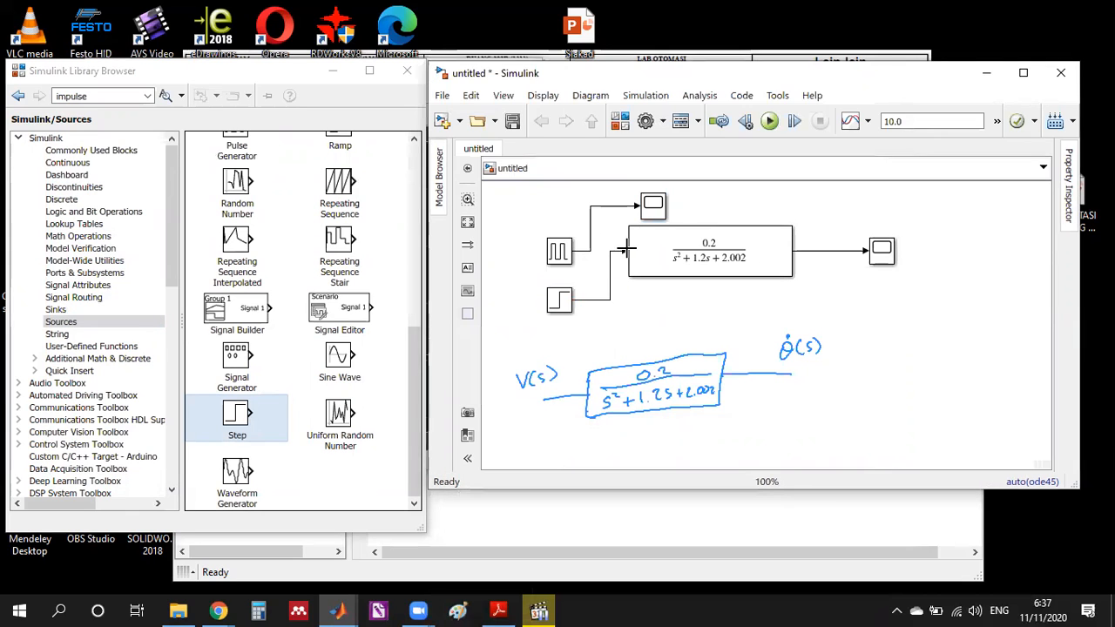
Disconnect the upper Scope from the Pulse Generator and connect it to a branch of the Step block's output line.
{"action": "left_click", "coordinate": [592, 254]}
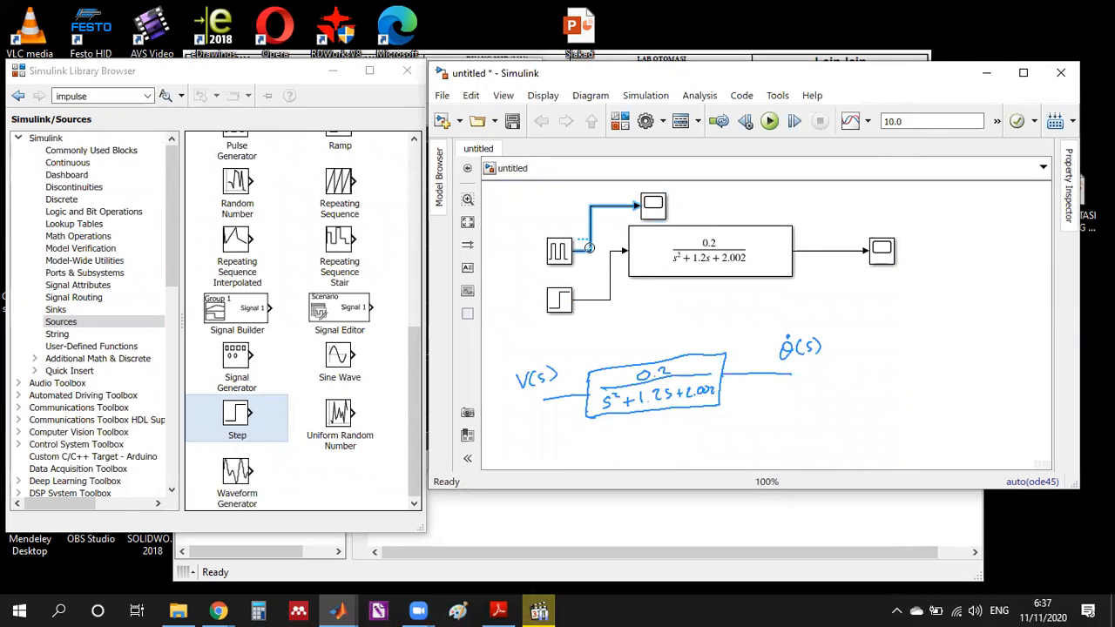
{"action": "key", "text": "Delete"}
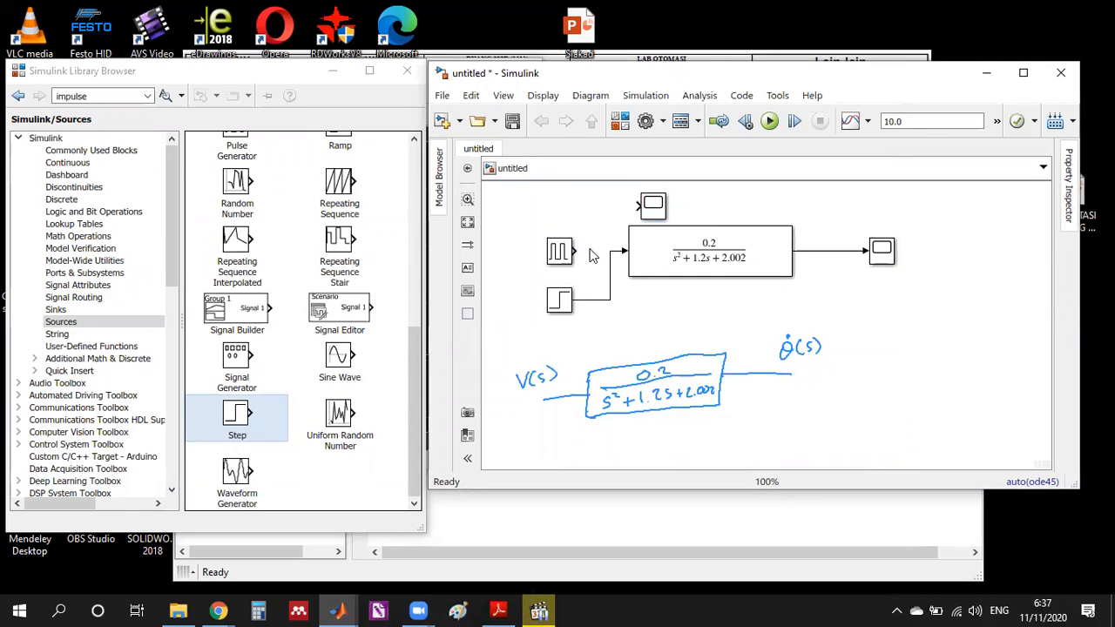
{"action": "left_click", "coordinate": [639, 206]}
{"action": "left_click_drag", "start_coordinate": [599, 289], "coordinate": [593, 299]}
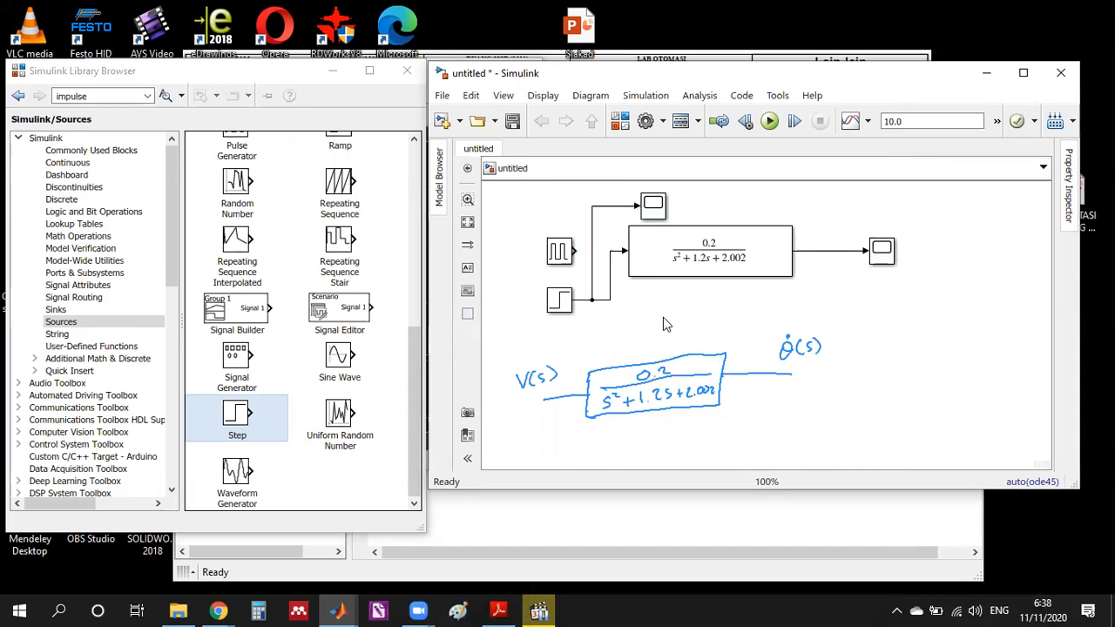
Run the simulation and display the step response and the step input in their Scope windows side by side.
{"action": "left_click", "coordinate": [769, 121]}
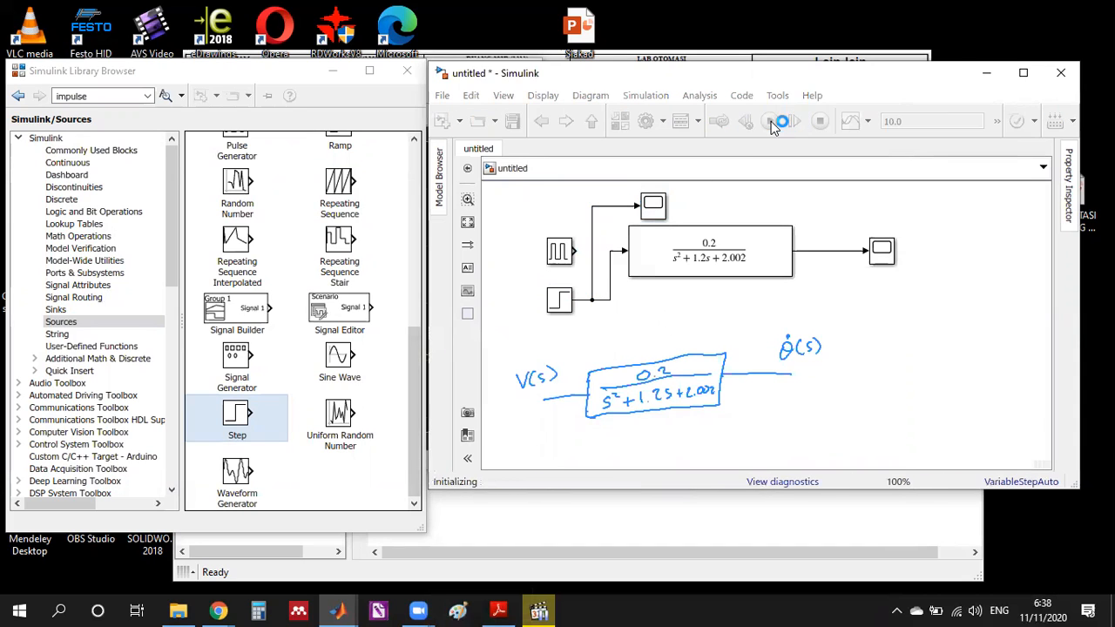
{"action": "double_click", "coordinate": [882, 254]}
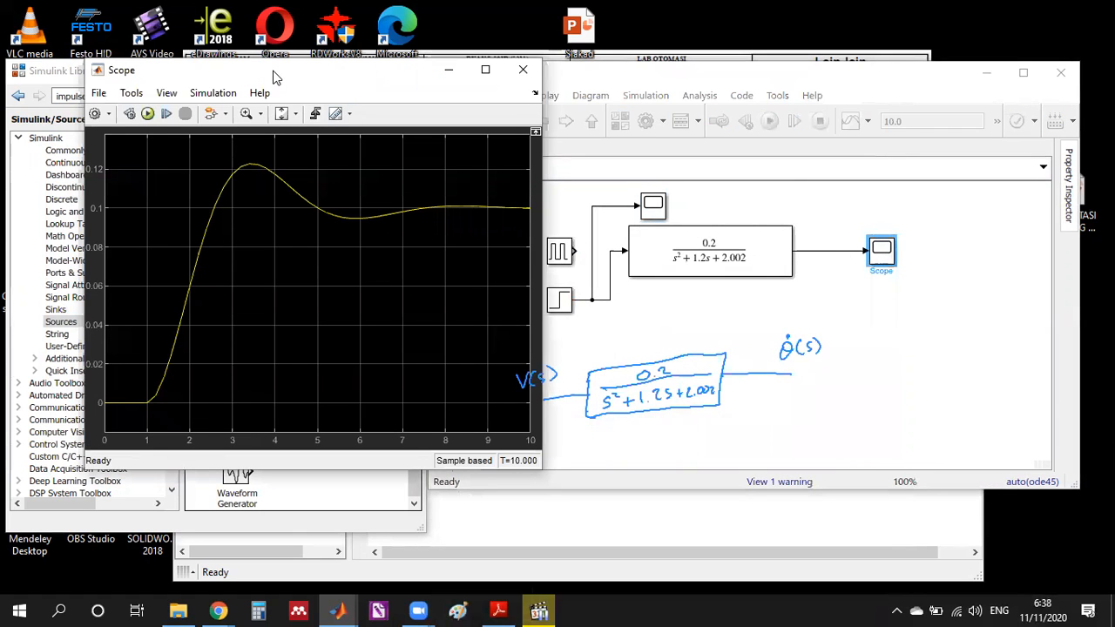
{"action": "left_click_drag", "start_coordinate": [273, 77], "coordinate": [205, 74]}
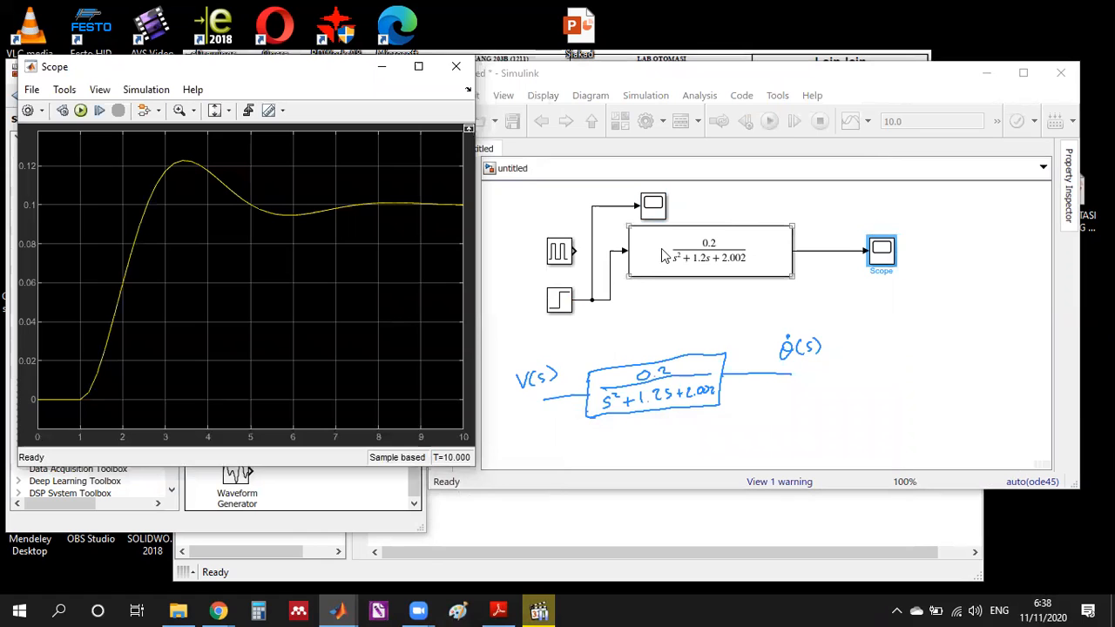
{"action": "double_click", "coordinate": [661, 205]}
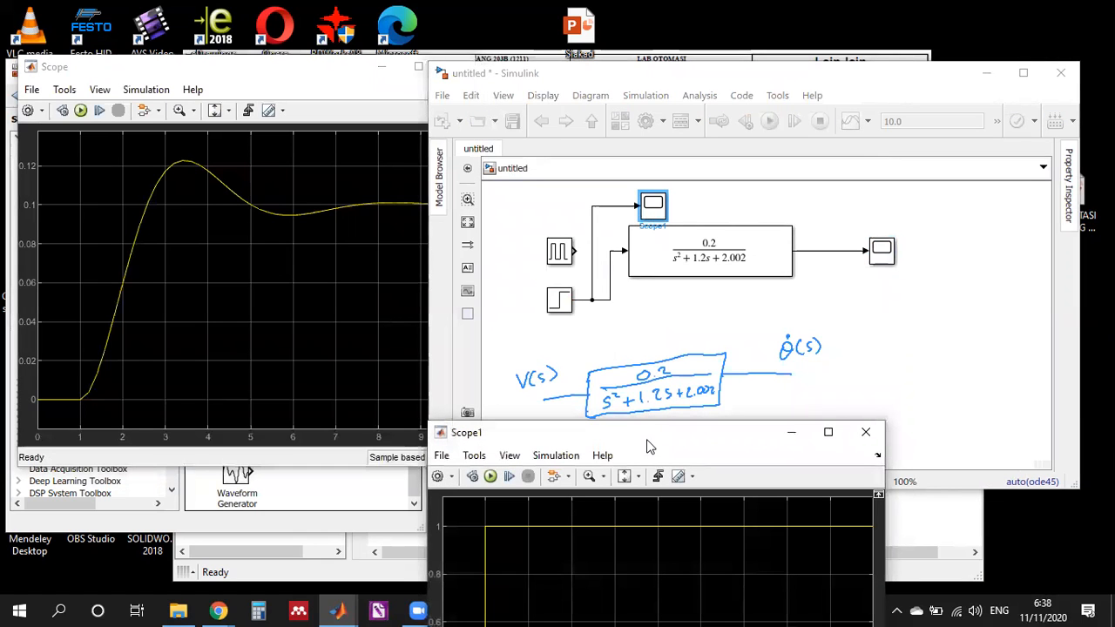
{"action": "left_click_drag", "start_coordinate": [647, 432], "coordinate": [734, 78]}
{"action": "left_click", "coordinate": [305, 68]}
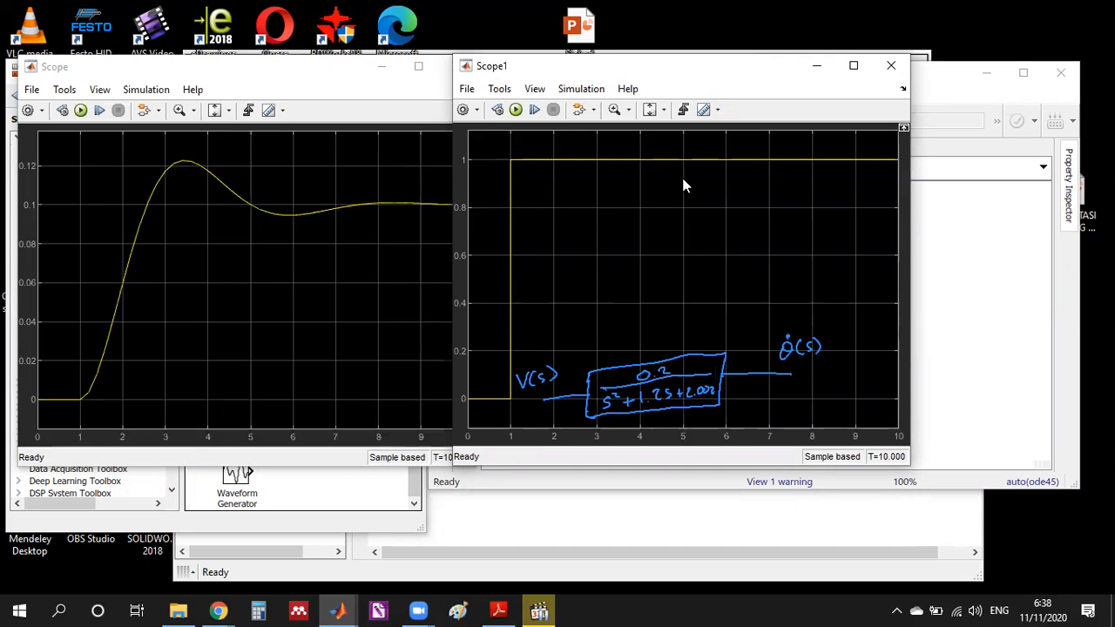
Compare the step response with the step input in the two Scope windows, and close both.
{"action": "left_click", "coordinate": [255, 78]}
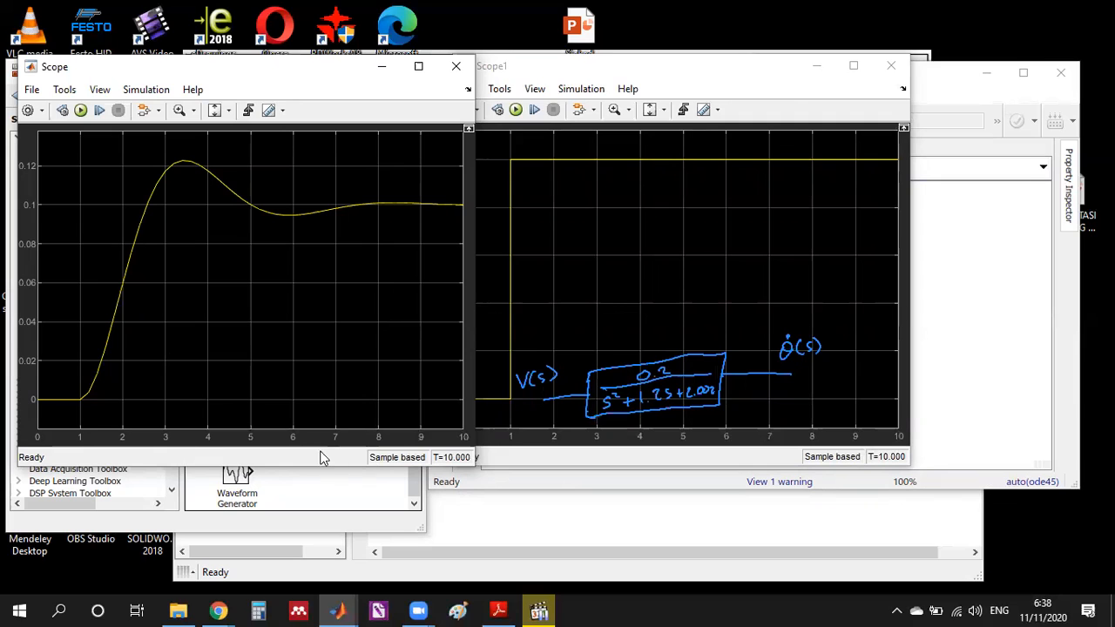
{"action": "left_click", "coordinate": [723, 80]}
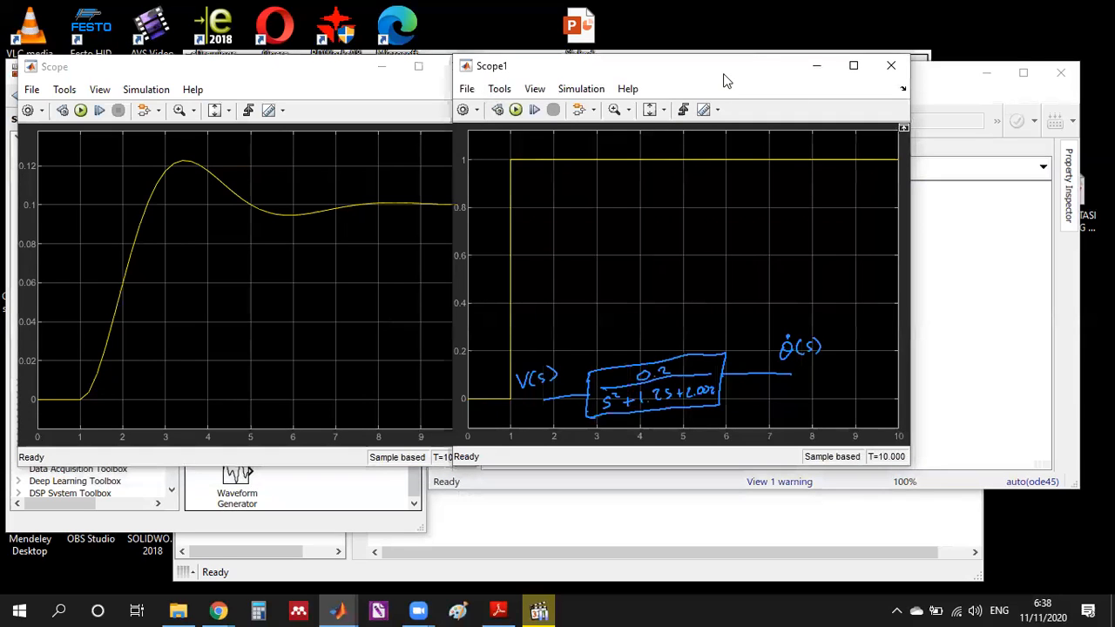
{"action": "left_click_drag", "start_coordinate": [724, 75], "coordinate": [726, 75]}
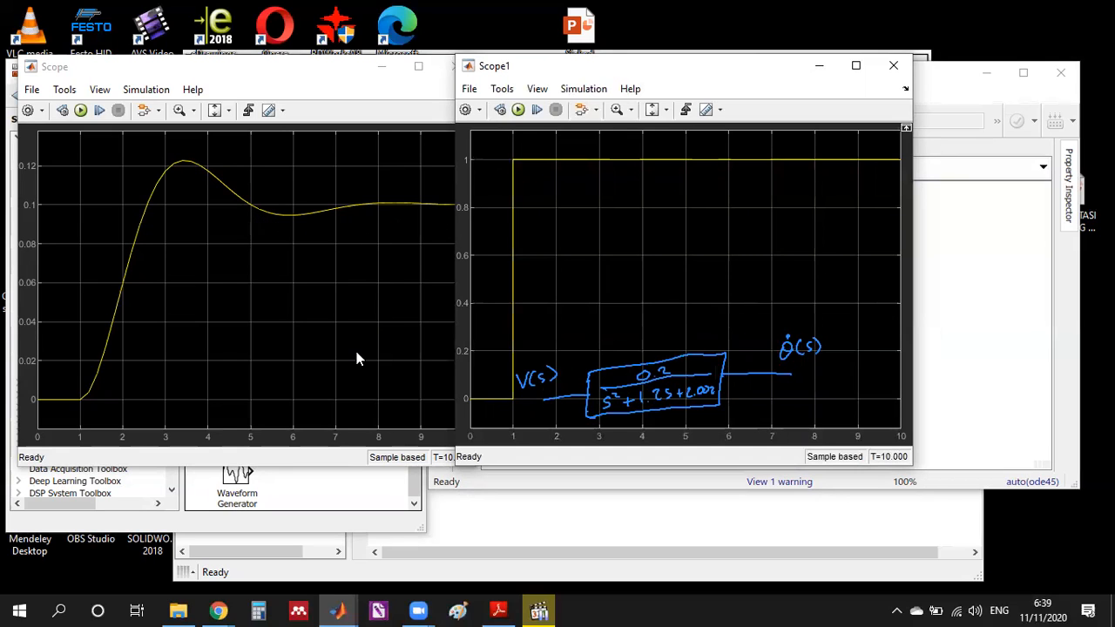
{"action": "left_click", "coordinate": [248, 79]}
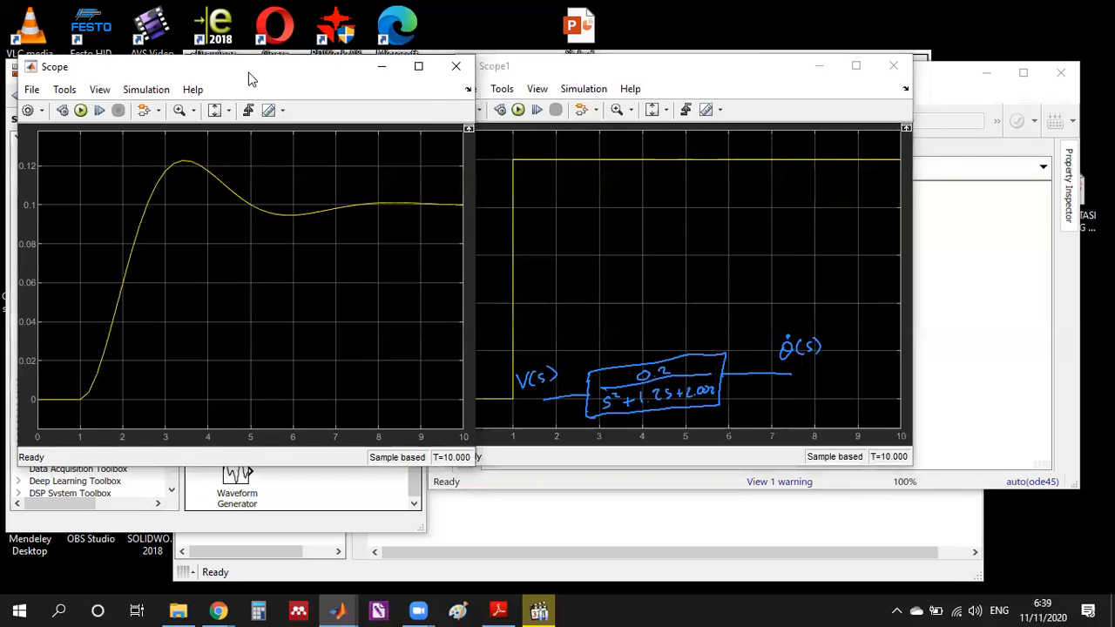
{"action": "left_click", "coordinate": [784, 71]}
{"action": "left_click", "coordinate": [891, 68]}
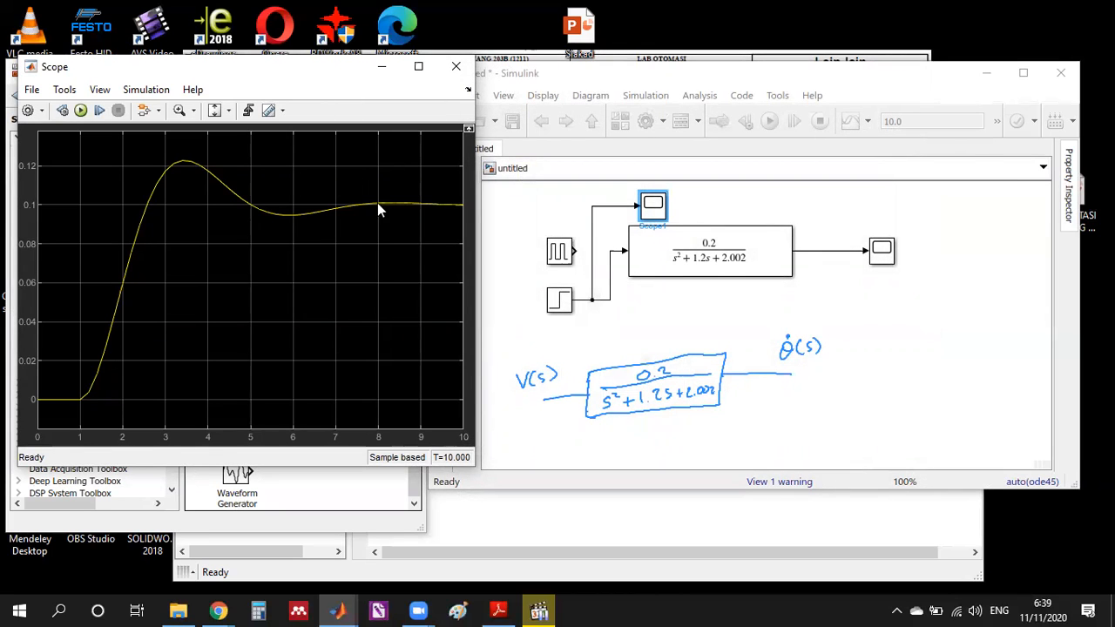
{"action": "left_click", "coordinate": [450, 70]}
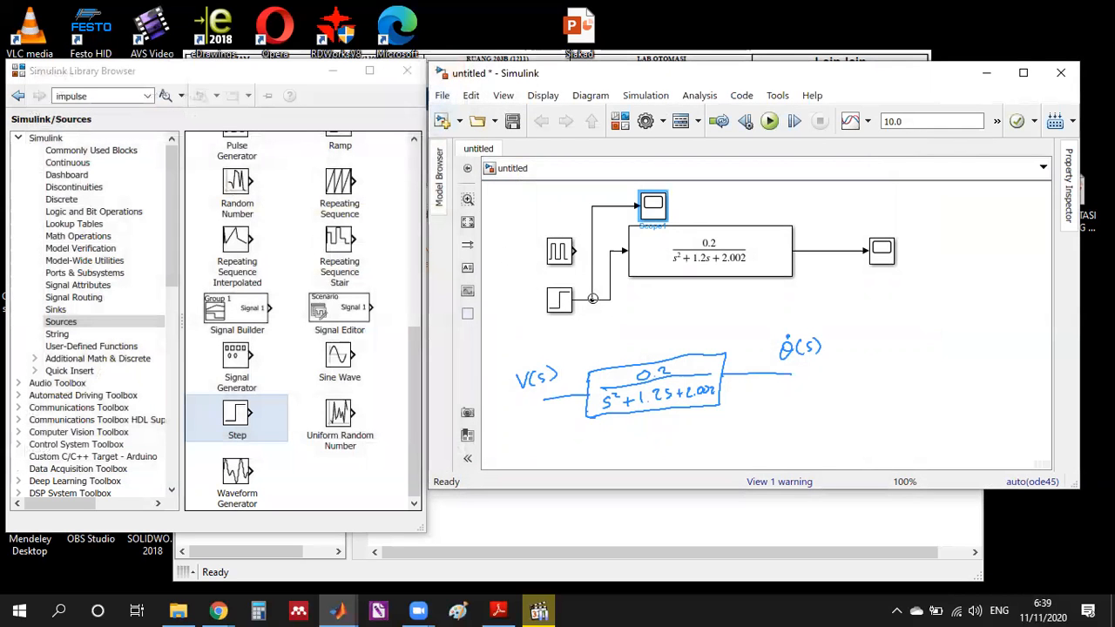
Move the Pulse Generator up level with the upper Scope and align the Step block with the Transfer Fcn input.
{"action": "left_click_drag", "start_coordinate": [593, 298], "coordinate": [547, 206]}
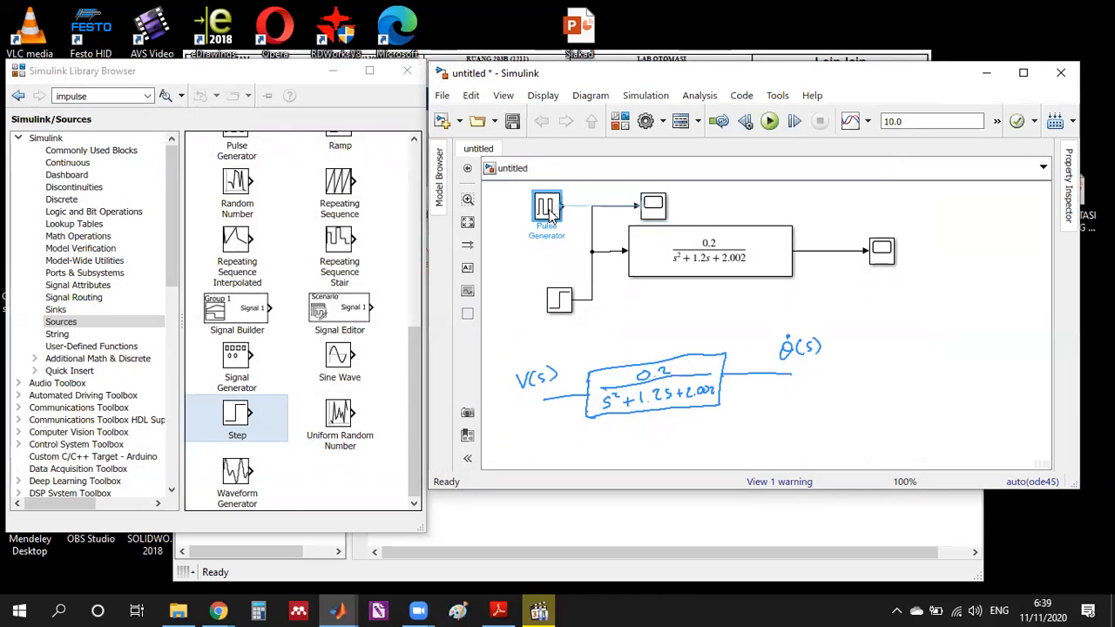
{"action": "left_click_drag", "start_coordinate": [551, 303], "coordinate": [538, 252]}
{"action": "left_click", "coordinate": [576, 287]}
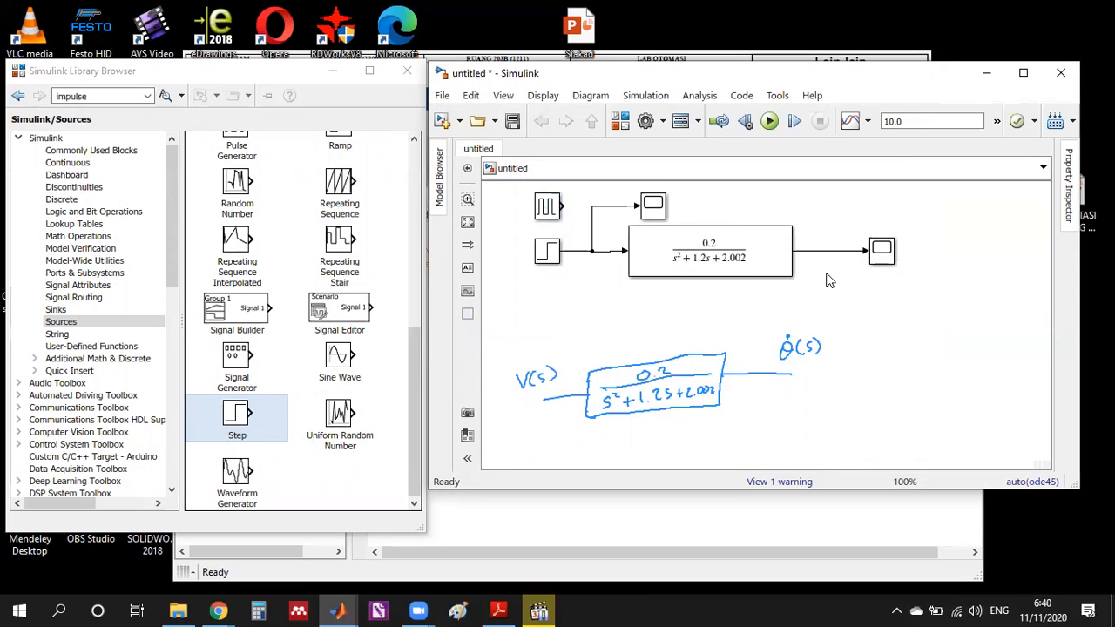
Reopen the Scope on the Transfer Fcn output and set the Step block's final value to 5.
{"action": "double_click", "coordinate": [882, 251]}
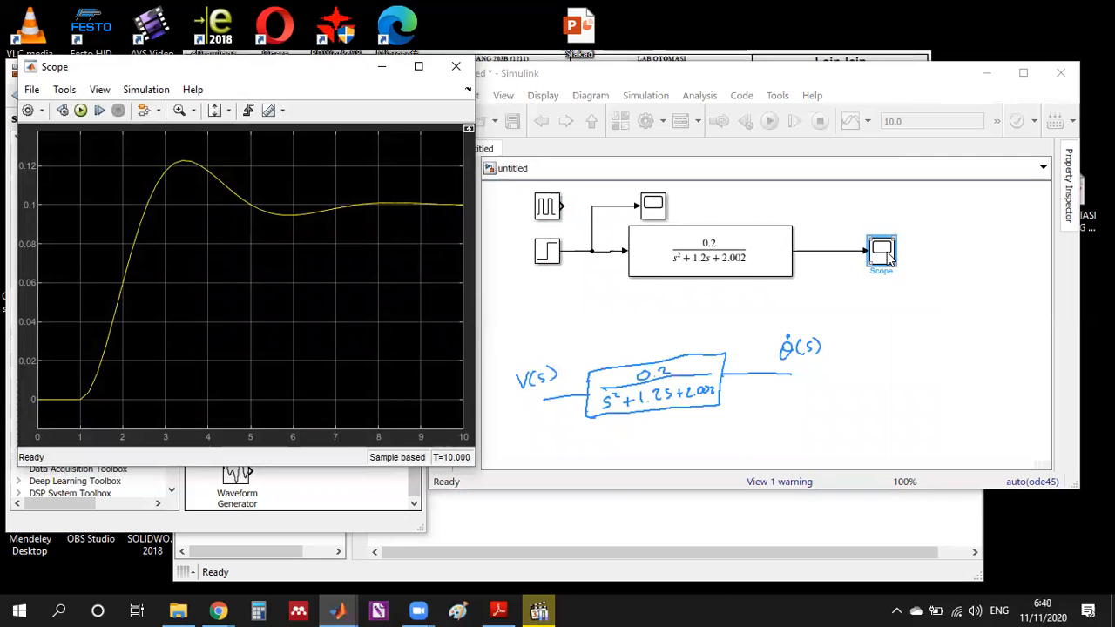
{"action": "left_click", "coordinate": [588, 302]}
{"action": "double_click", "coordinate": [546, 252]}
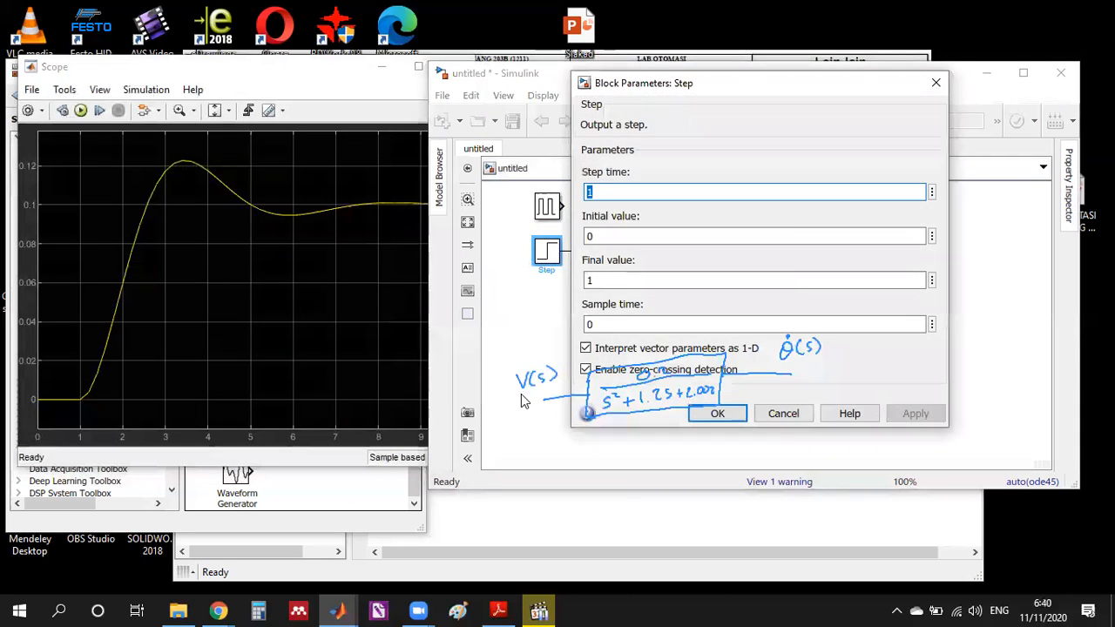
{"action": "double_click", "coordinate": [617, 281]}
{"action": "type", "text": "5"}
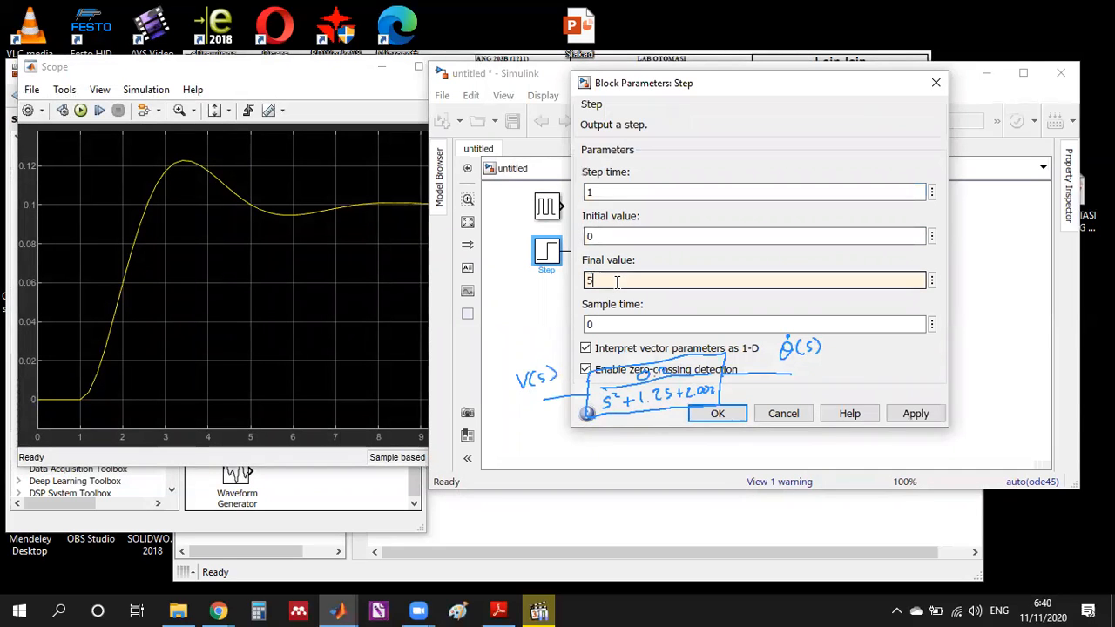
{"action": "left_click", "coordinate": [712, 415]}
{"action": "left_click", "coordinate": [675, 329]}
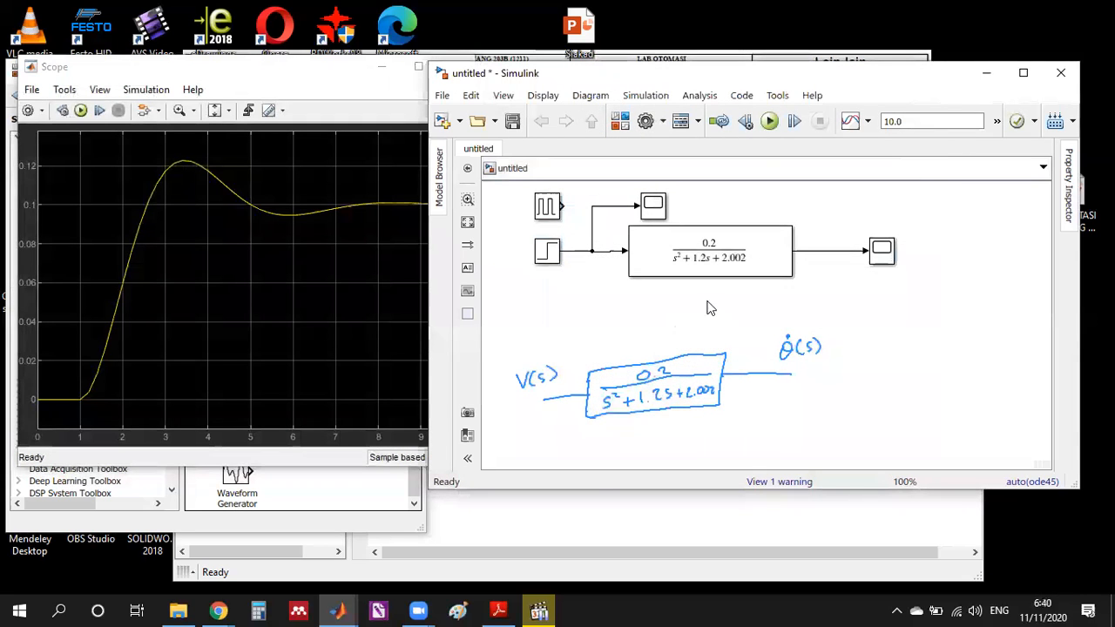
Run the simulation and examine the Transfer Fcn's step response in its Scope window.
{"action": "left_click", "coordinate": [771, 123]}
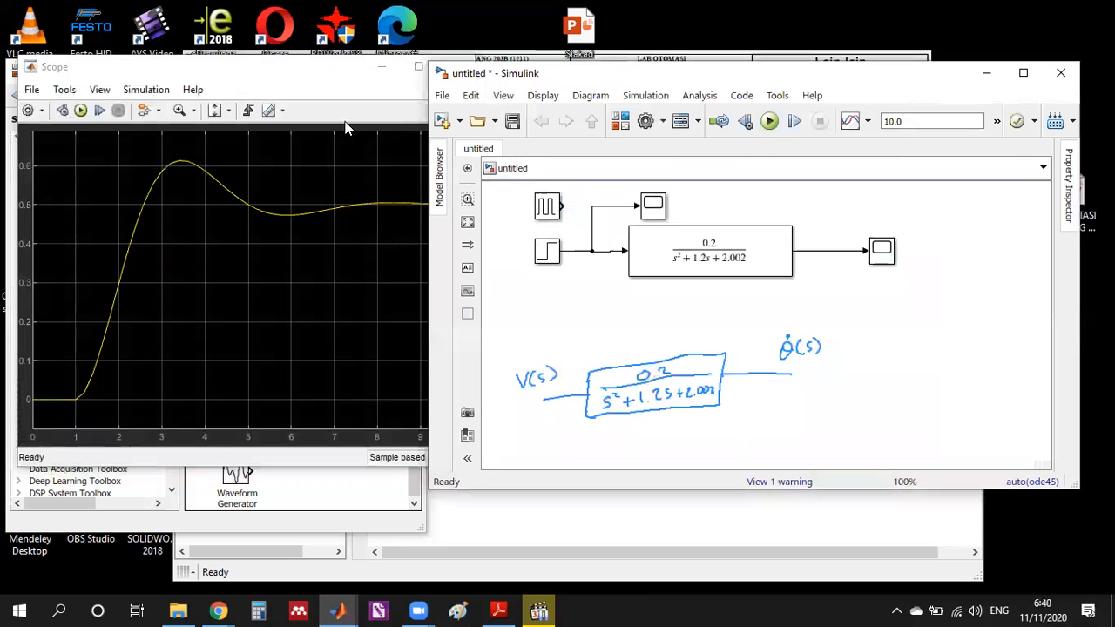
{"action": "left_click", "coordinate": [288, 75]}
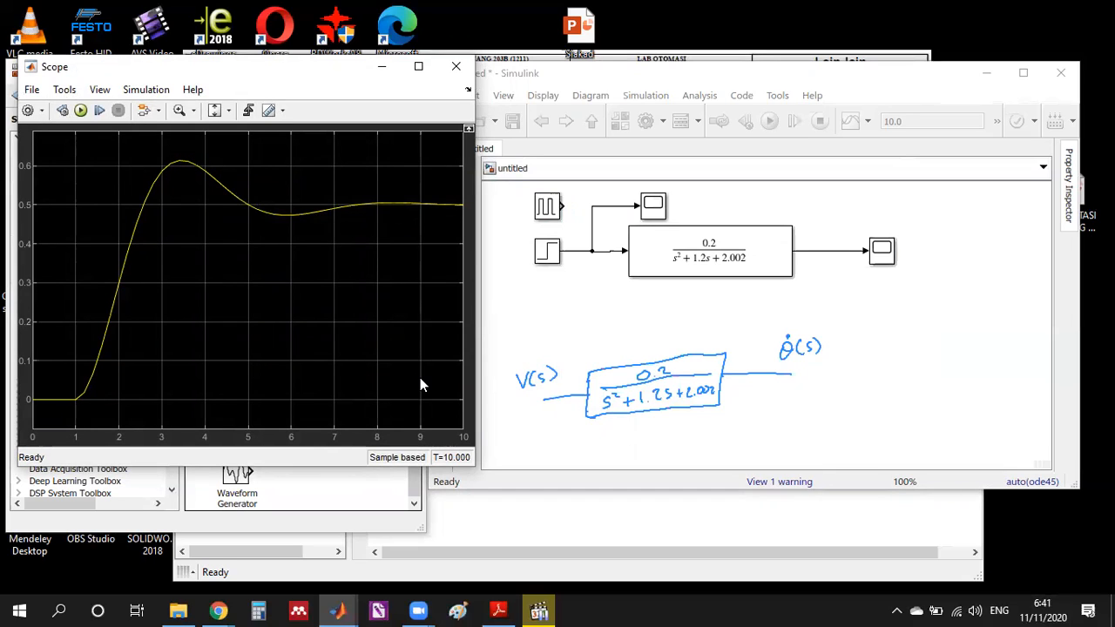
{"action": "left_click", "coordinate": [550, 267]}
{"action": "left_click", "coordinate": [884, 252]}
{"action": "left_click", "coordinate": [544, 265]}
{"action": "left_click", "coordinate": [548, 311]}
Set the Step block's final value to 10 and rerun the simulation to display the Transfer Fcn's response in its Scope.
{"action": "double_click", "coordinate": [548, 251]}
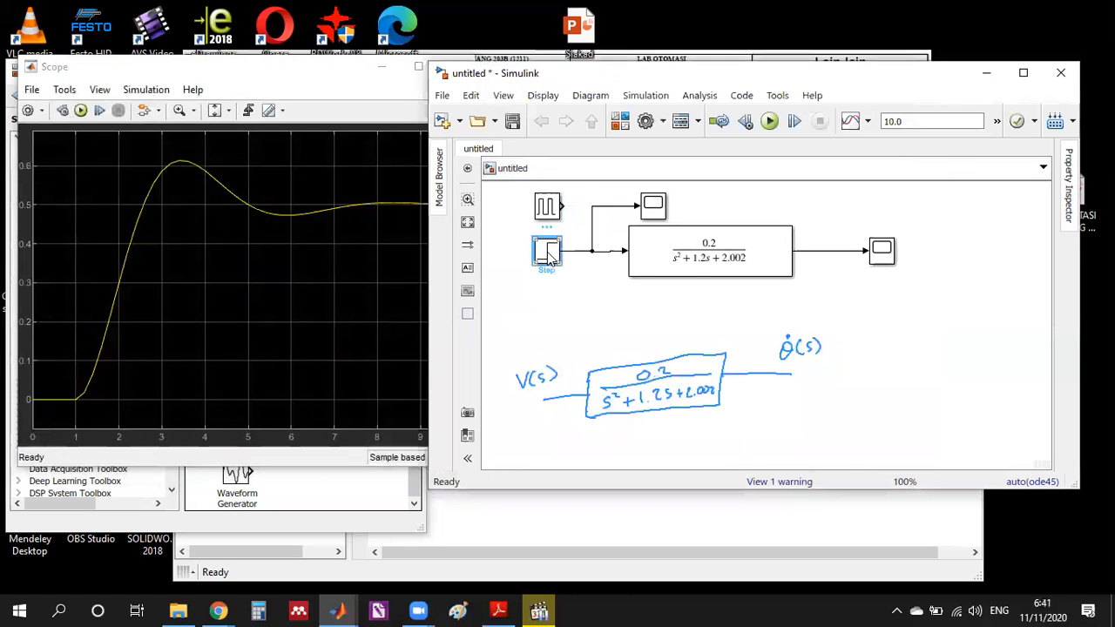
{"action": "left_click", "coordinate": [589, 280]}
{"action": "double_click", "coordinate": [609, 279]}
{"action": "type", "text": "10"}
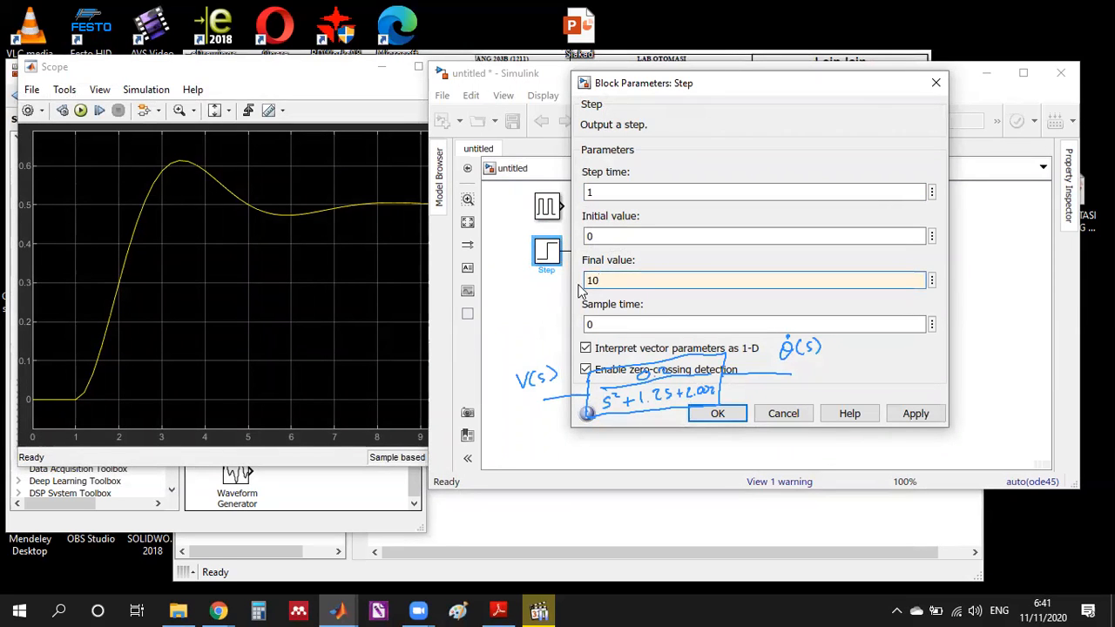
{"action": "left_click", "coordinate": [730, 418]}
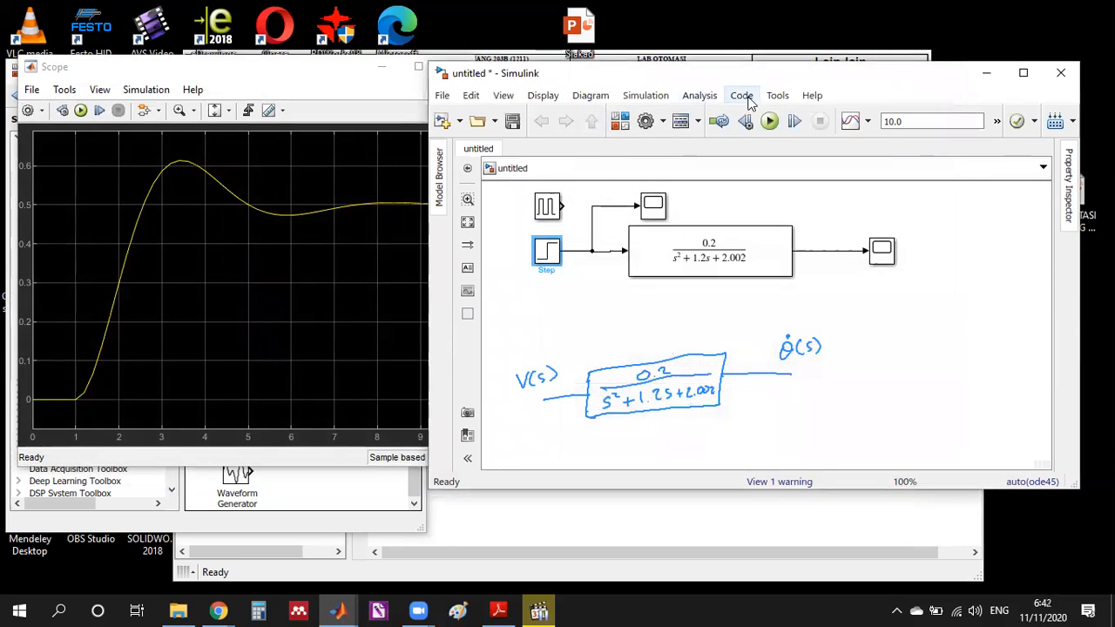
{"action": "left_click", "coordinate": [770, 123]}
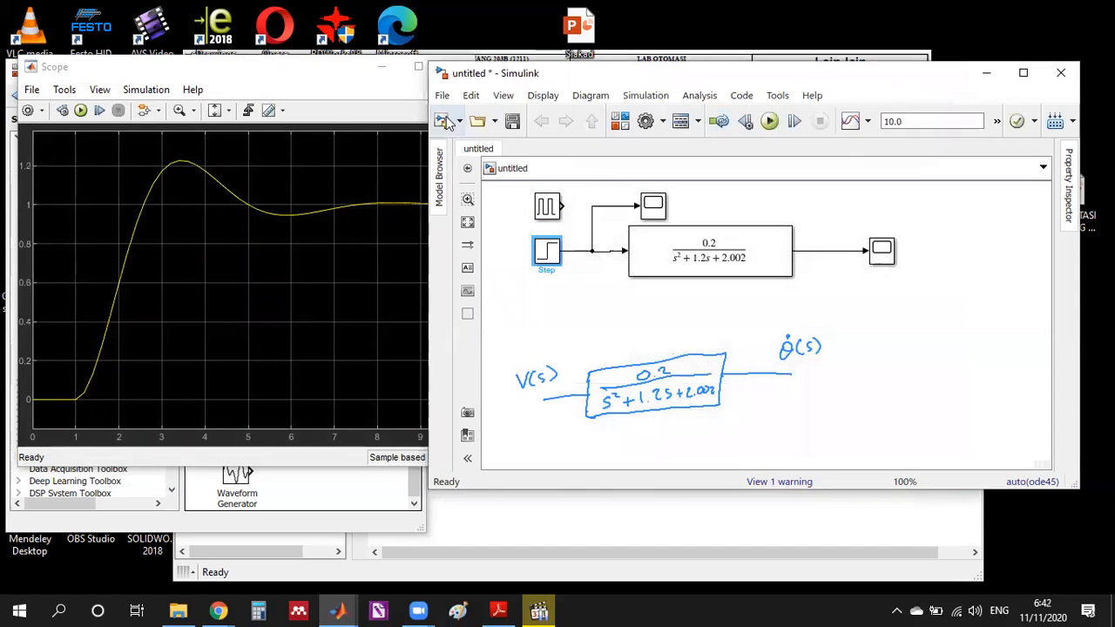
{"action": "left_click", "coordinate": [273, 74]}
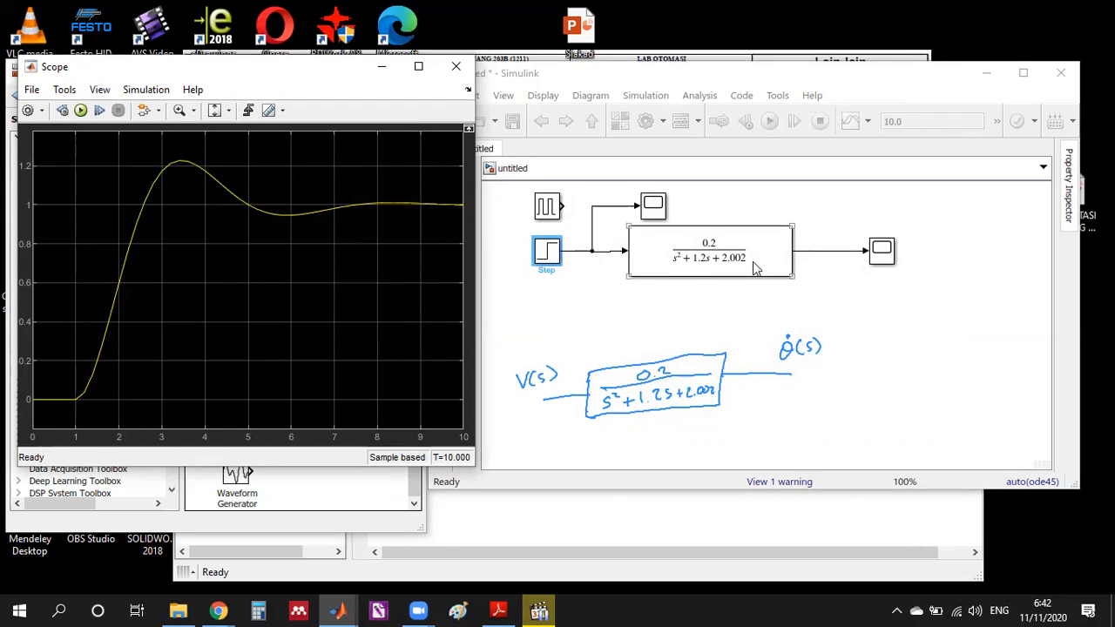
Shift the Transfer Fcn slightly toward its output Scope and compare the step input with the output response in the Scope windows.
{"action": "left_click_drag", "start_coordinate": [757, 260], "coordinate": [788, 260]}
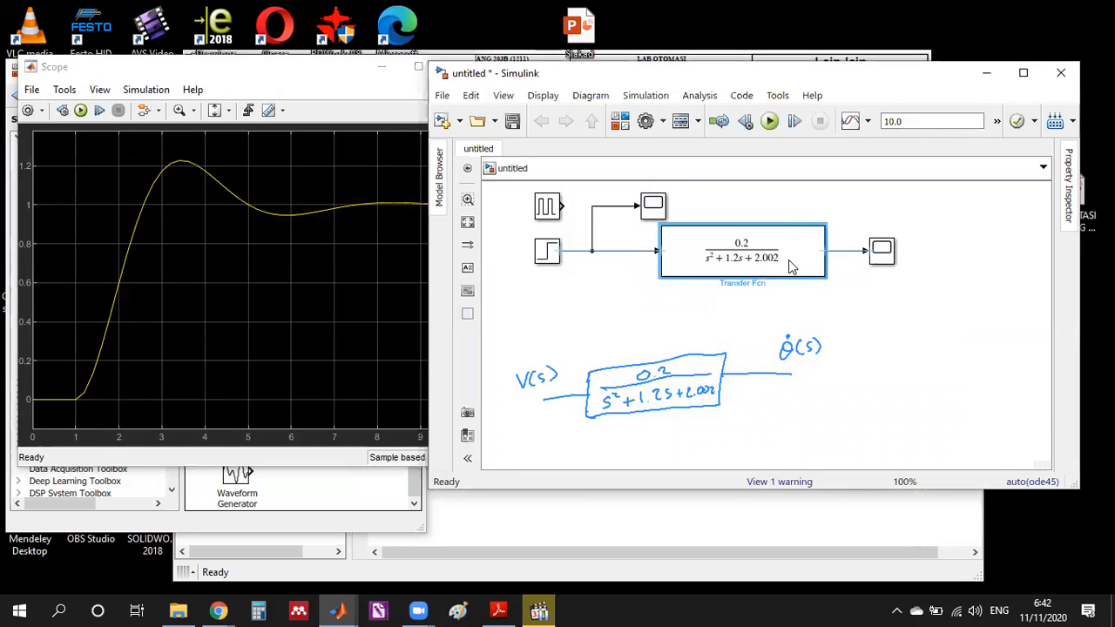
{"action": "double_click", "coordinate": [652, 209]}
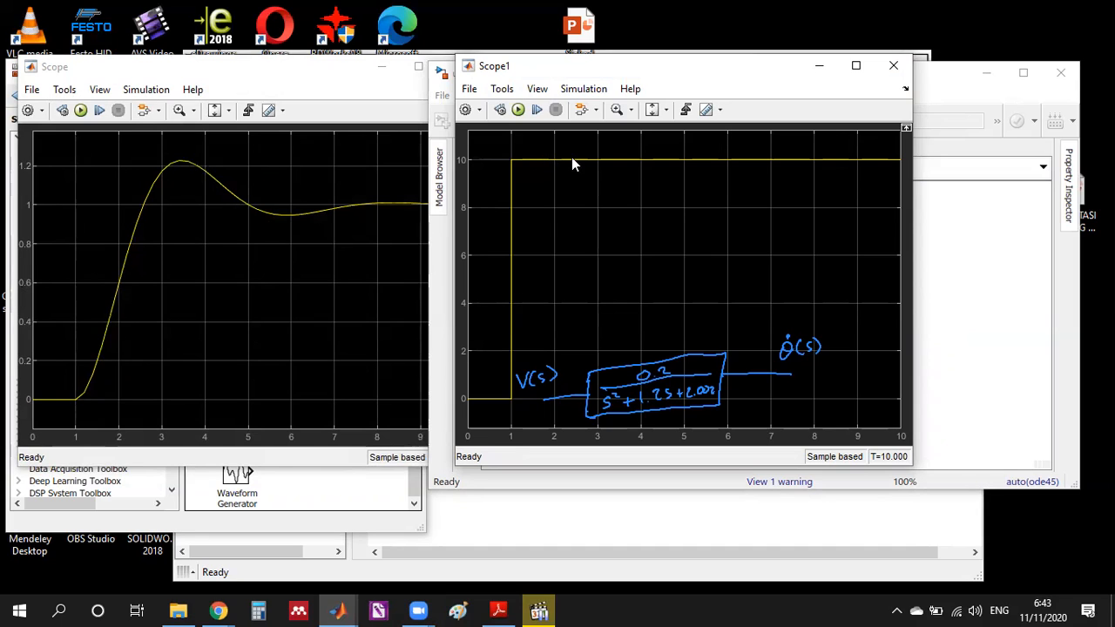
{"action": "left_click", "coordinate": [892, 65]}
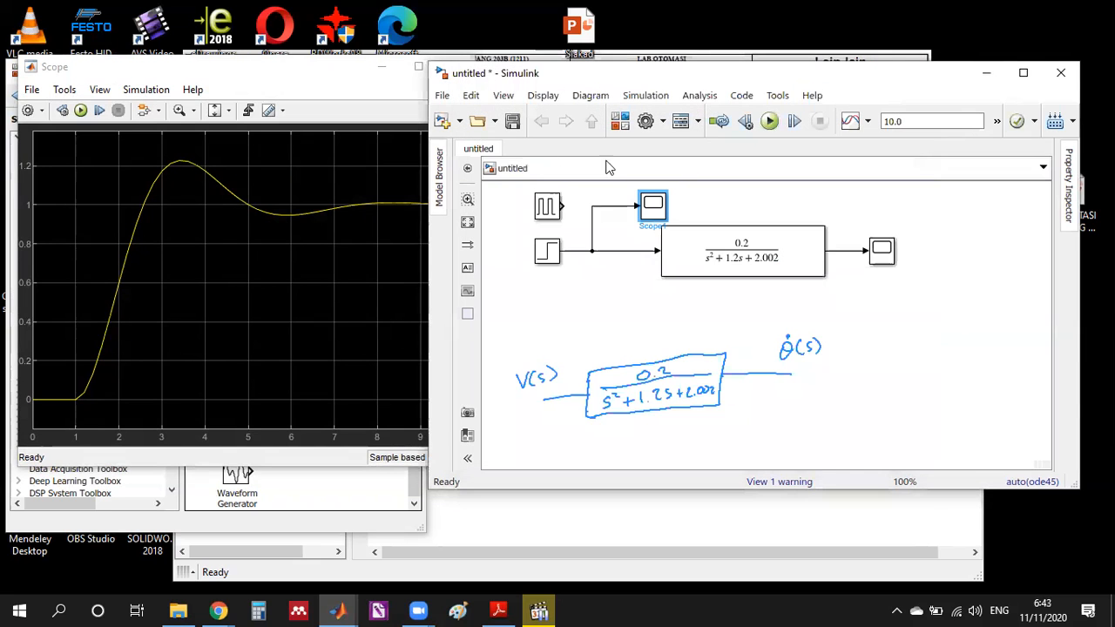
{"action": "left_click", "coordinate": [245, 77]}
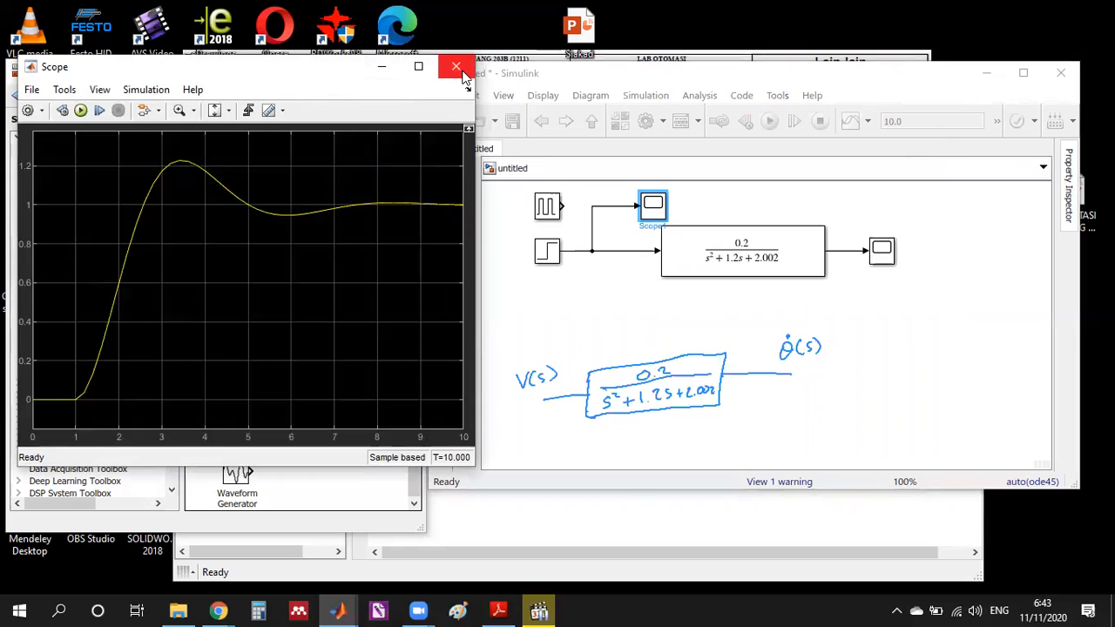
{"action": "left_click", "coordinate": [591, 338]}
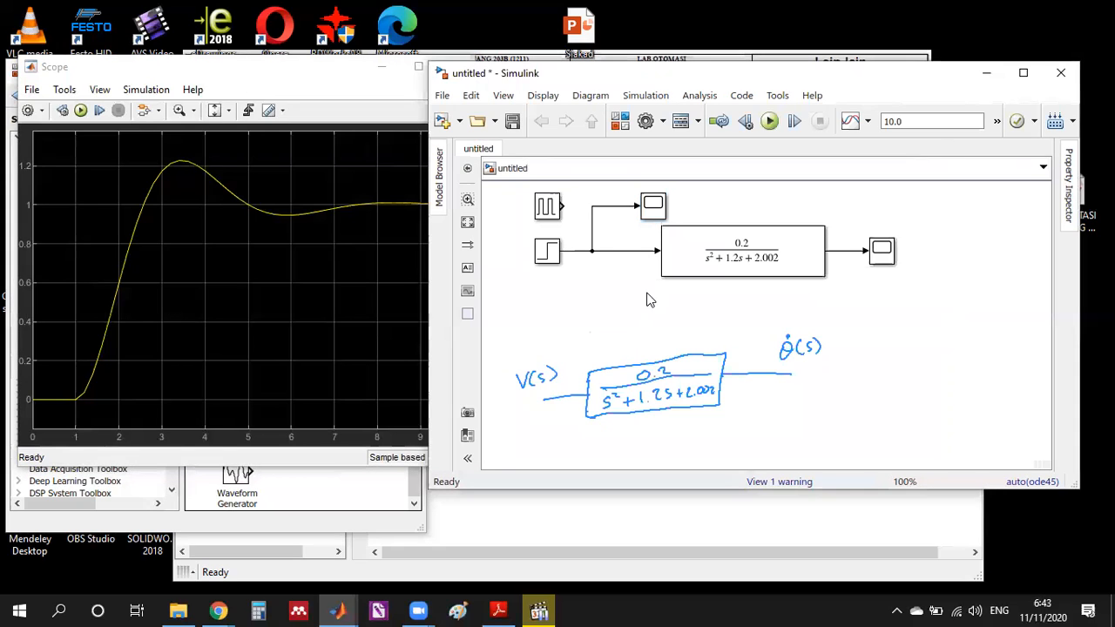
Delete the line feeding the Transfer Fcn and move the Transfer Fcn with its output Scope right to leave space before it.
{"action": "left_click", "coordinate": [616, 253]}
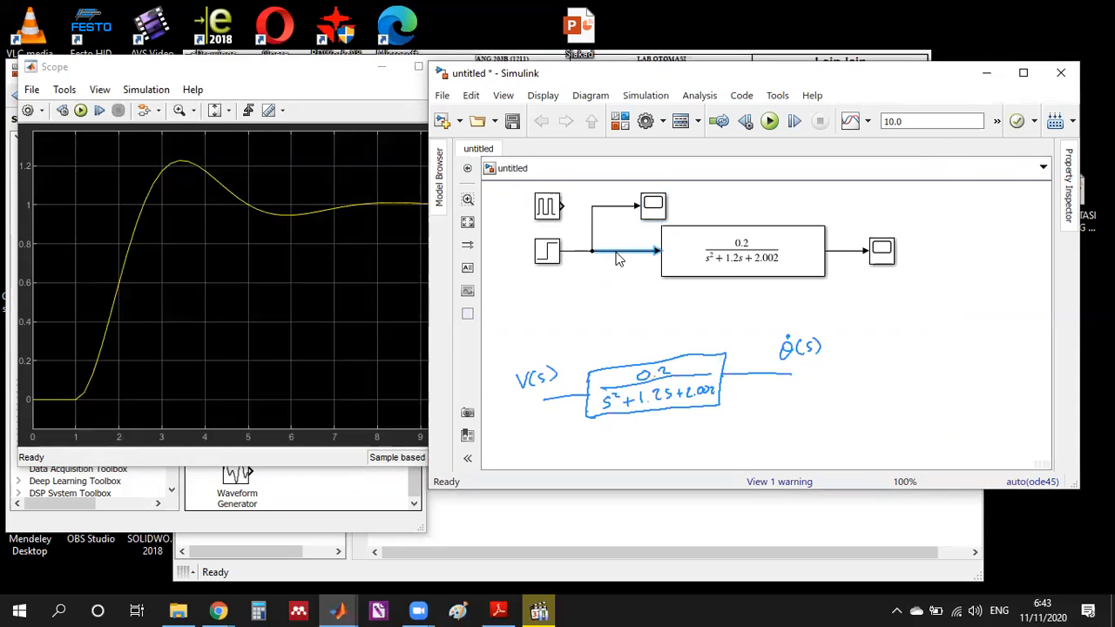
{"action": "key", "text": "Delete"}
{"action": "left_click_drag", "start_coordinate": [650, 211], "coordinate": [943, 294]}
{"action": "left_click_drag", "start_coordinate": [787, 259], "coordinate": [900, 259]}
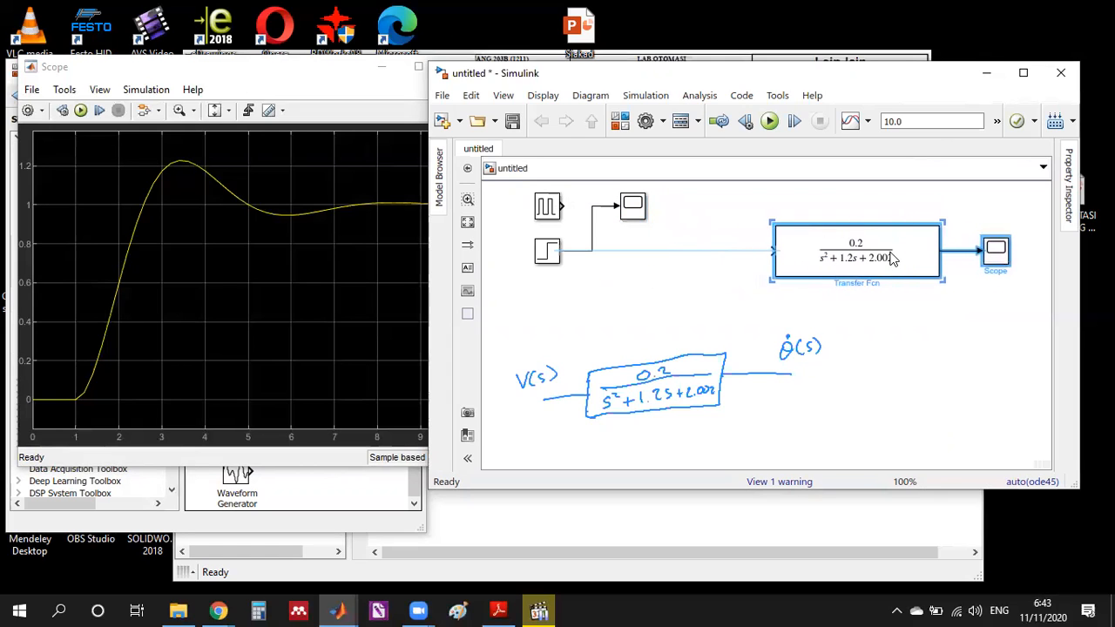
{"action": "left_click", "coordinate": [897, 339]}
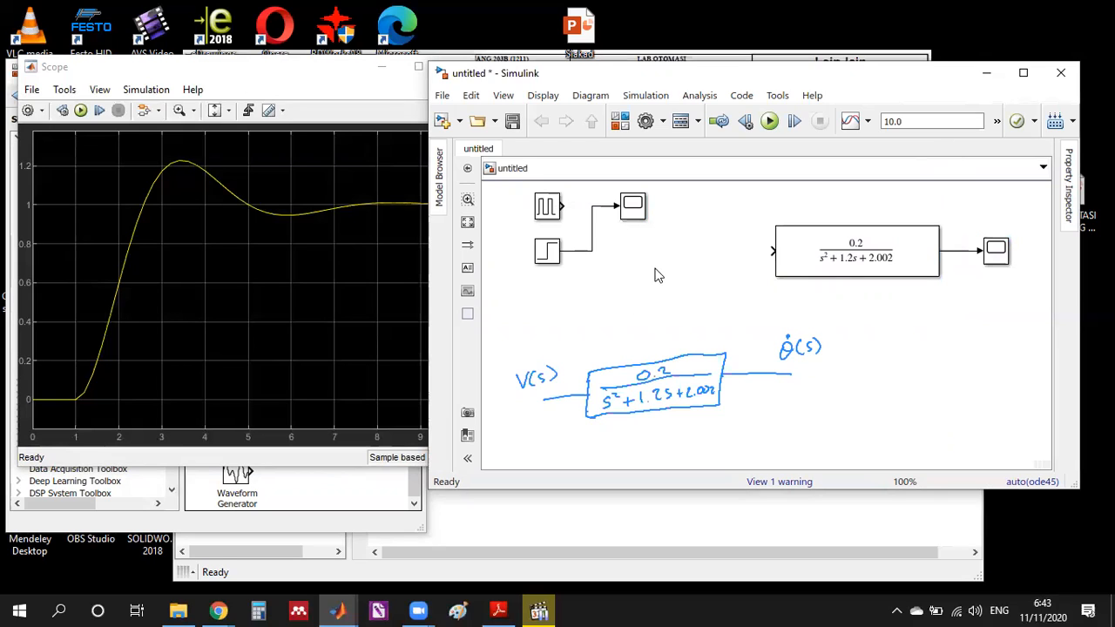
Extend the handwritten block diagram with a feedback line from the output to a summing junction and a gain before the plant.
{"action": "left_click", "coordinate": [652, 344]}
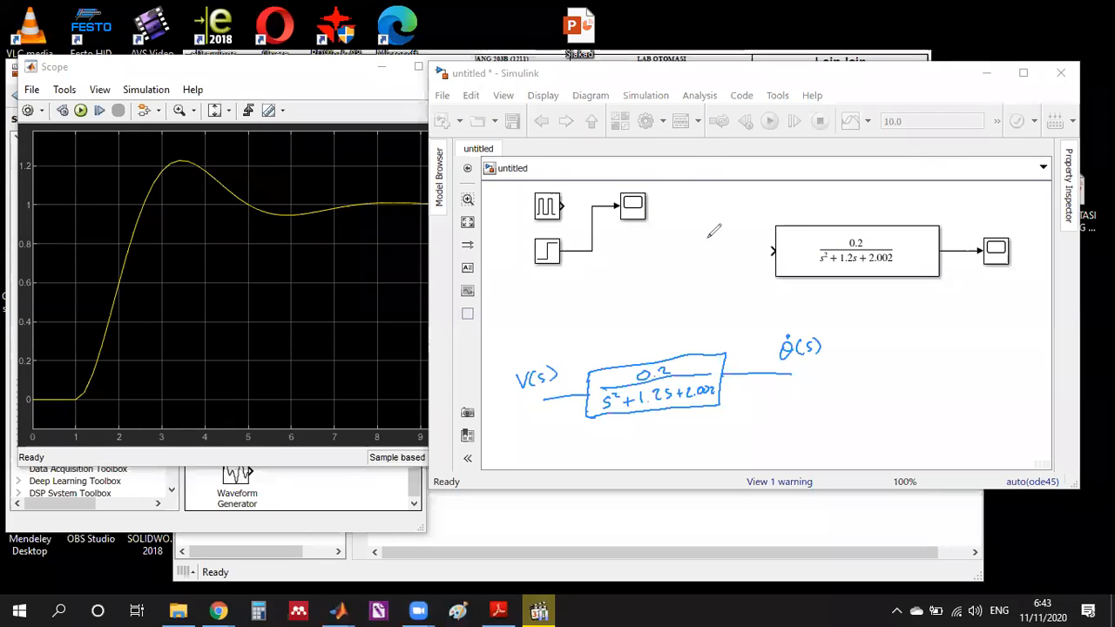
{"action": "mouse_move", "coordinate": [773, 374]}
{"action": "left_mouse_down"}
{"action": "mouse_move", "coordinate": [779, 430]}
{"action": "mouse_move", "coordinate": [742, 438]}
{"action": "mouse_move", "coordinate": [511, 462]}
{"action": "mouse_move", "coordinate": [494, 425]}
{"action": "left_mouse_up"}
{"action": "left_click_drag", "start_coordinate": [494, 394], "coordinate": [504, 407]}
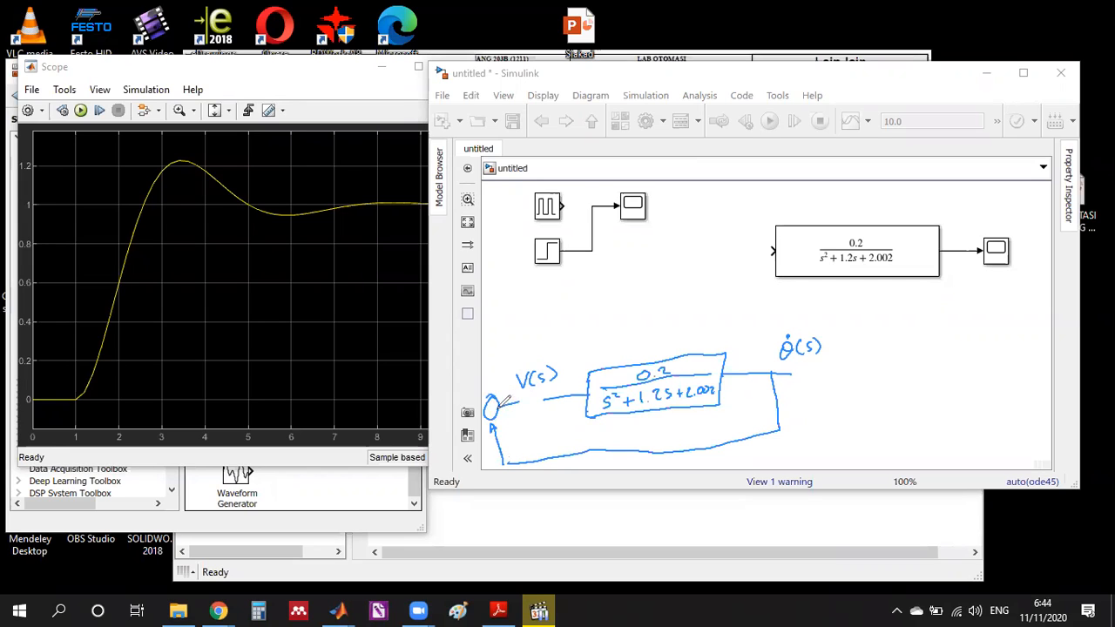
{"action": "mouse_move", "coordinate": [472, 400]}
{"action": "left_mouse_down"}
{"action": "mouse_move", "coordinate": [482, 400]}
{"action": "mouse_move", "coordinate": [478, 415]}
{"action": "mouse_move", "coordinate": [516, 415]}
{"action": "mouse_move", "coordinate": [544, 396]}
{"action": "mouse_move", "coordinate": [522, 416]}
{"action": "left_mouse_up"}
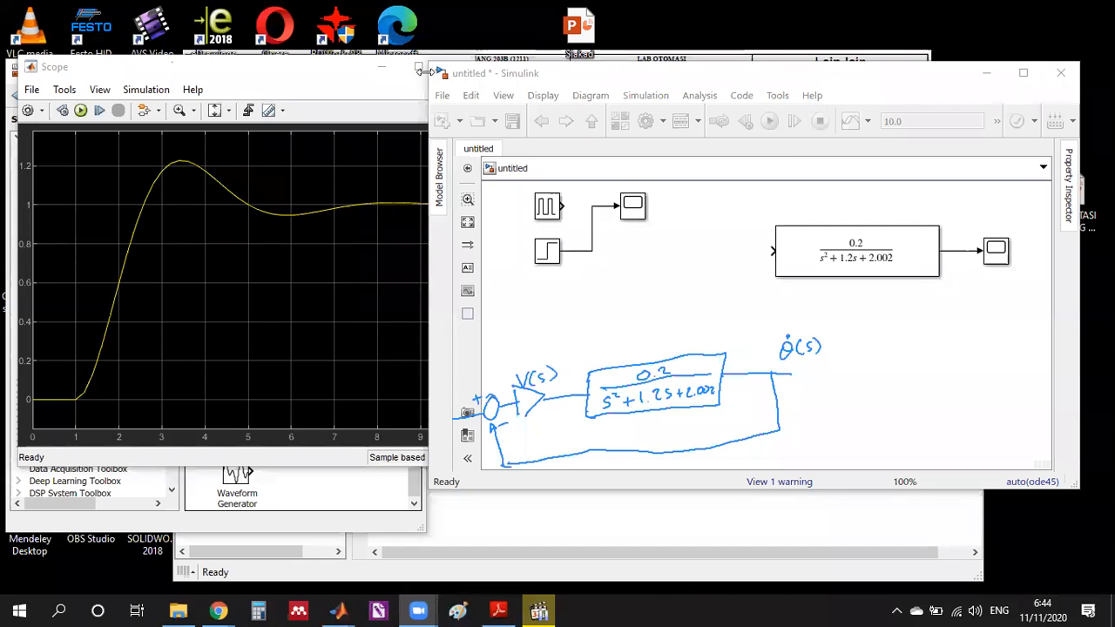
Close the Scope window and add a Constant block from the Sources library beside the Step block.
{"action": "left_click", "coordinate": [418, 70]}
{"action": "left_click", "coordinate": [460, 74]}
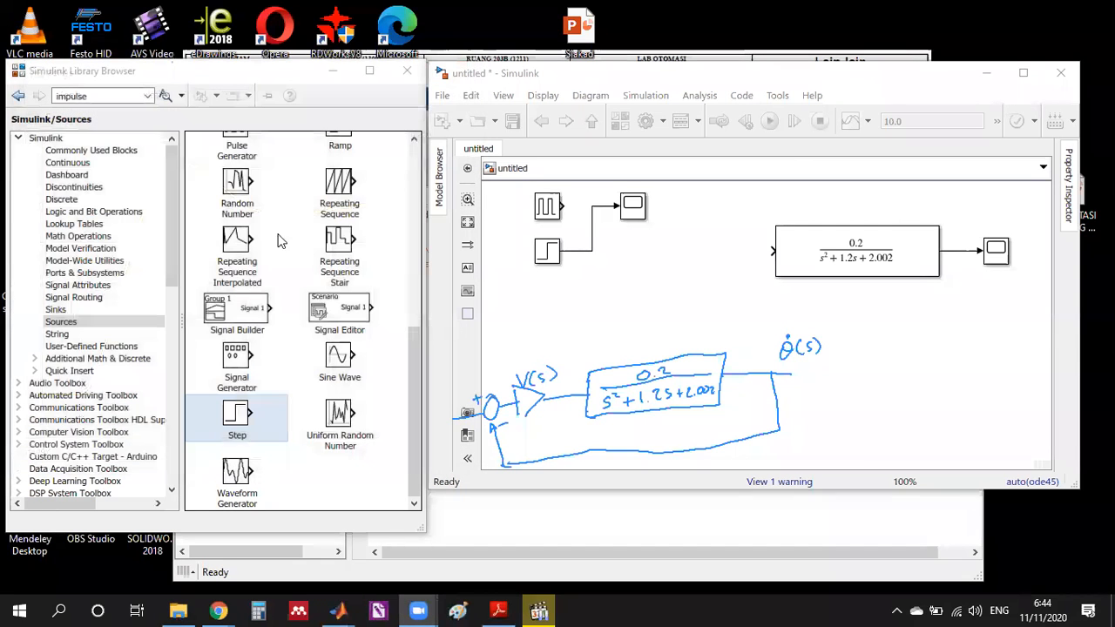
{"action": "left_click_drag", "start_coordinate": [418, 369], "coordinate": [440, 174]}
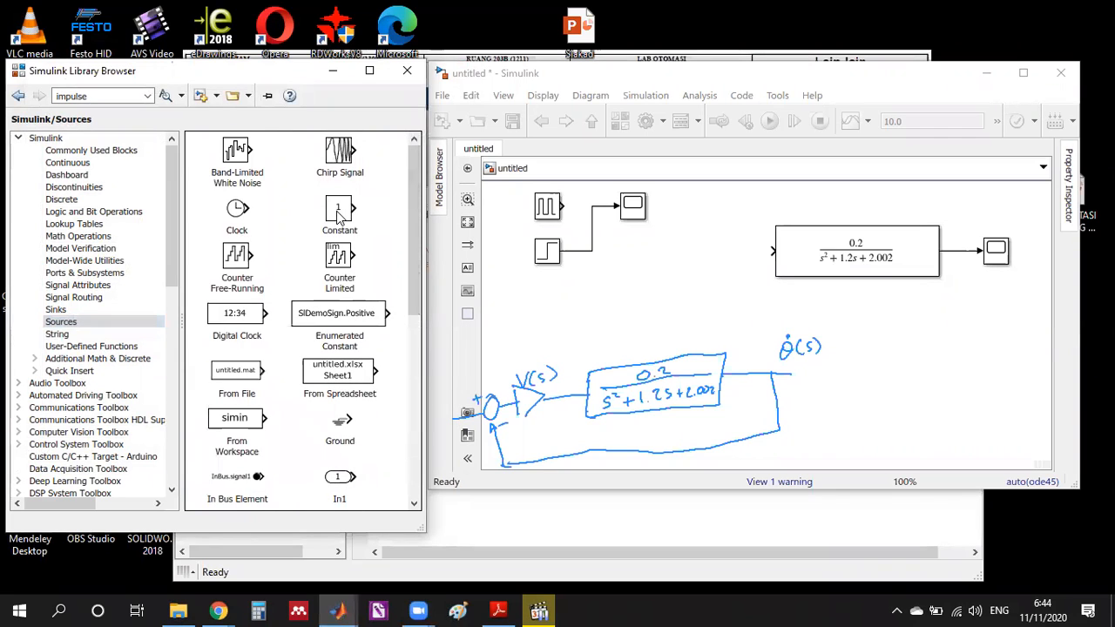
{"action": "left_click_drag", "start_coordinate": [340, 217], "coordinate": [613, 260]}
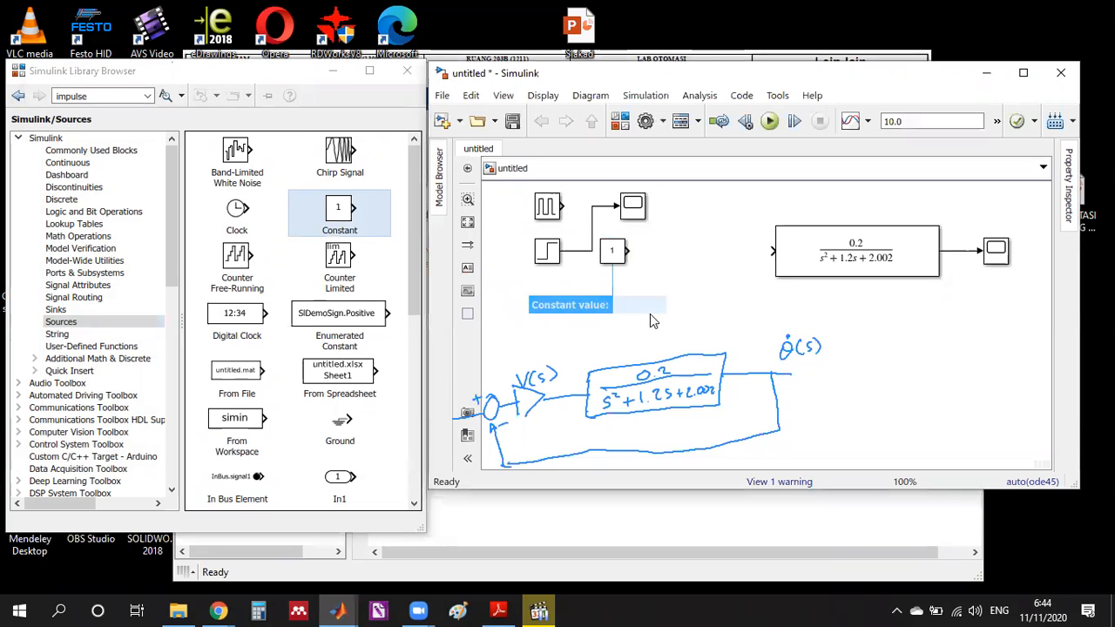
Set the Constant block's value to 0.5.
{"action": "left_click", "coordinate": [611, 260]}
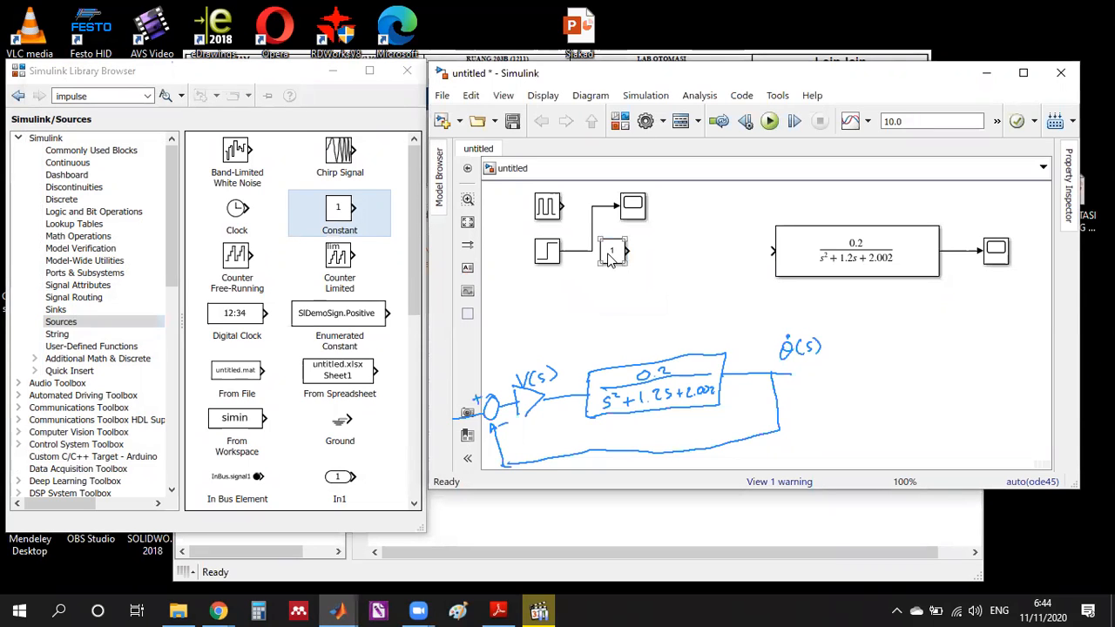
{"action": "double_click", "coordinate": [611, 260]}
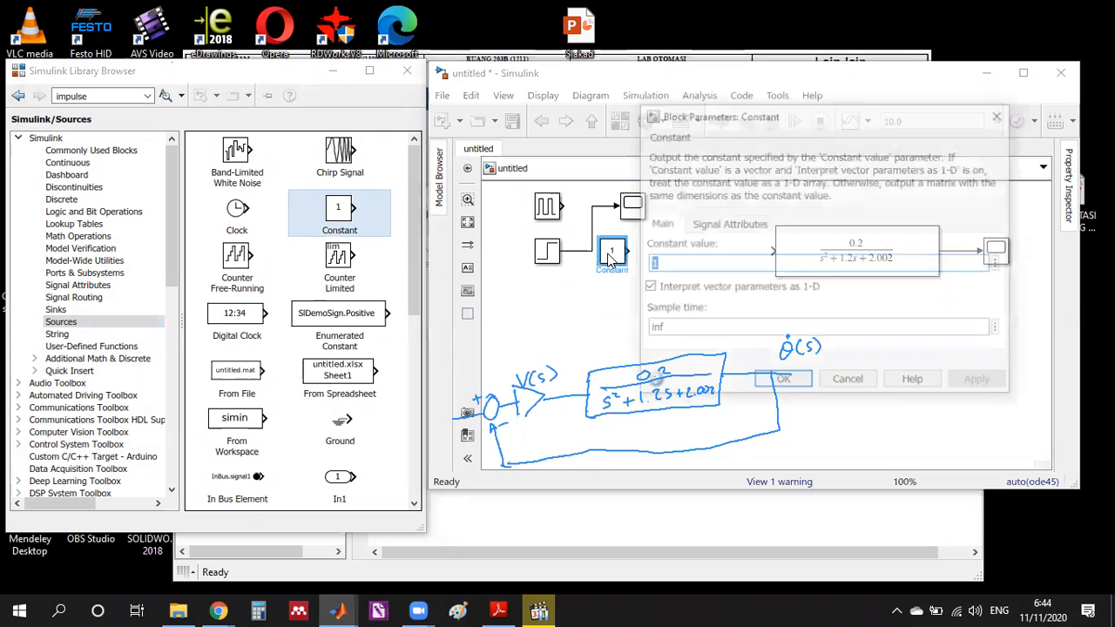
{"action": "type", "text": "0."}
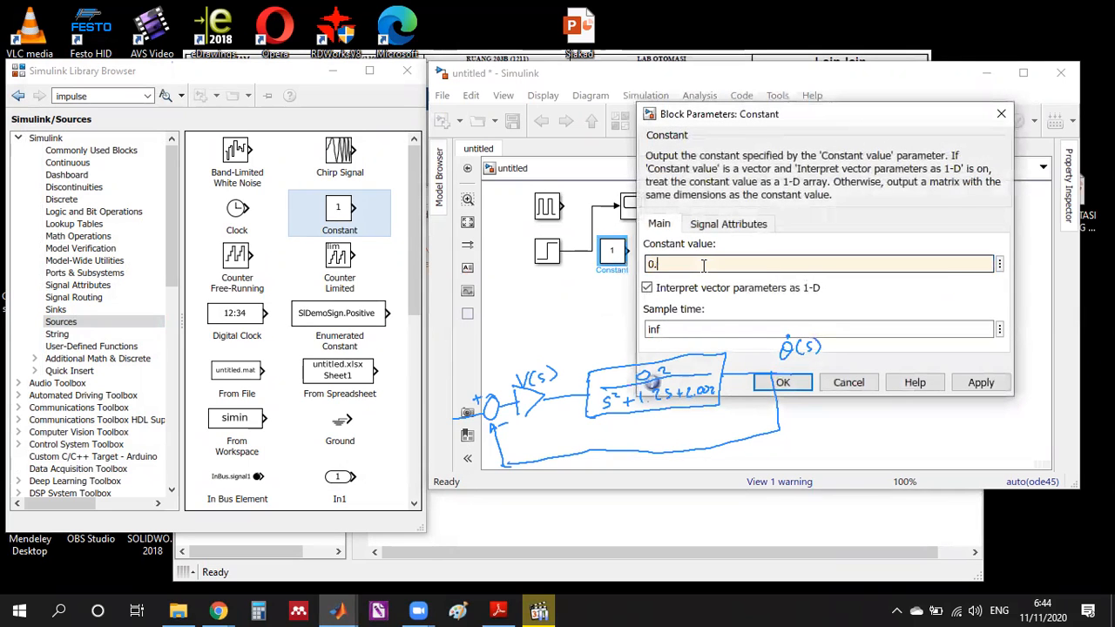
{"action": "type", "text": "5"}
{"action": "left_click", "coordinate": [782, 382]}
{"action": "left_click", "coordinate": [615, 292]}
{"action": "left_click", "coordinate": [613, 254]}
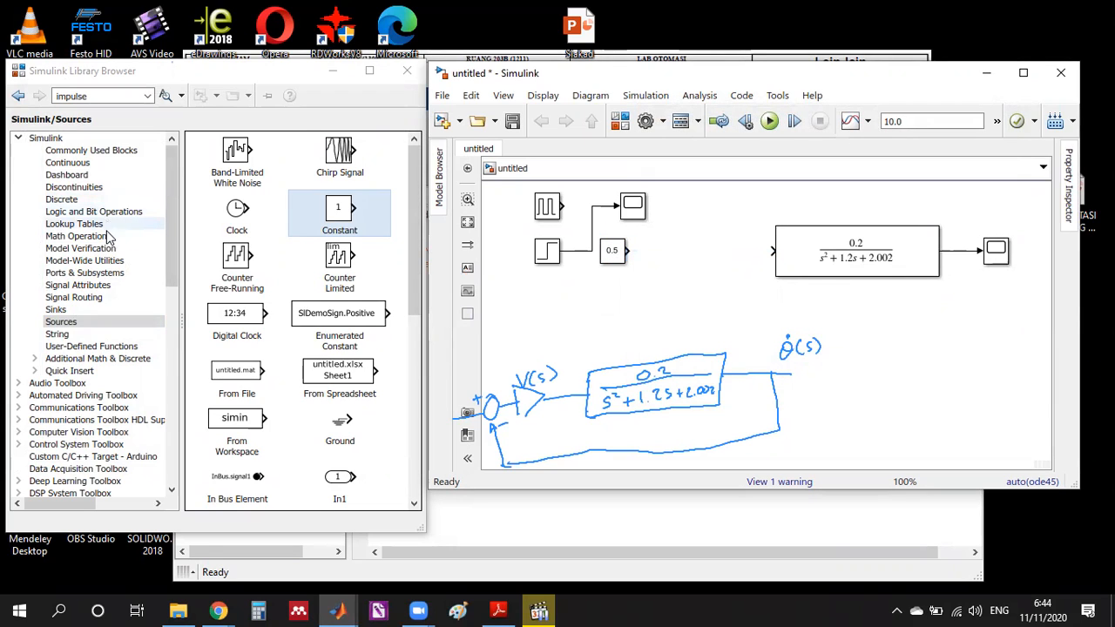
Connect a Sum block from Math Operations after the Constant and feed the Transfer Fcn output back to its lower input below the blocks.
{"action": "left_click", "coordinate": [106, 236]}
{"action": "left_click_drag", "start_coordinate": [413, 239], "coordinate": [378, 442]}
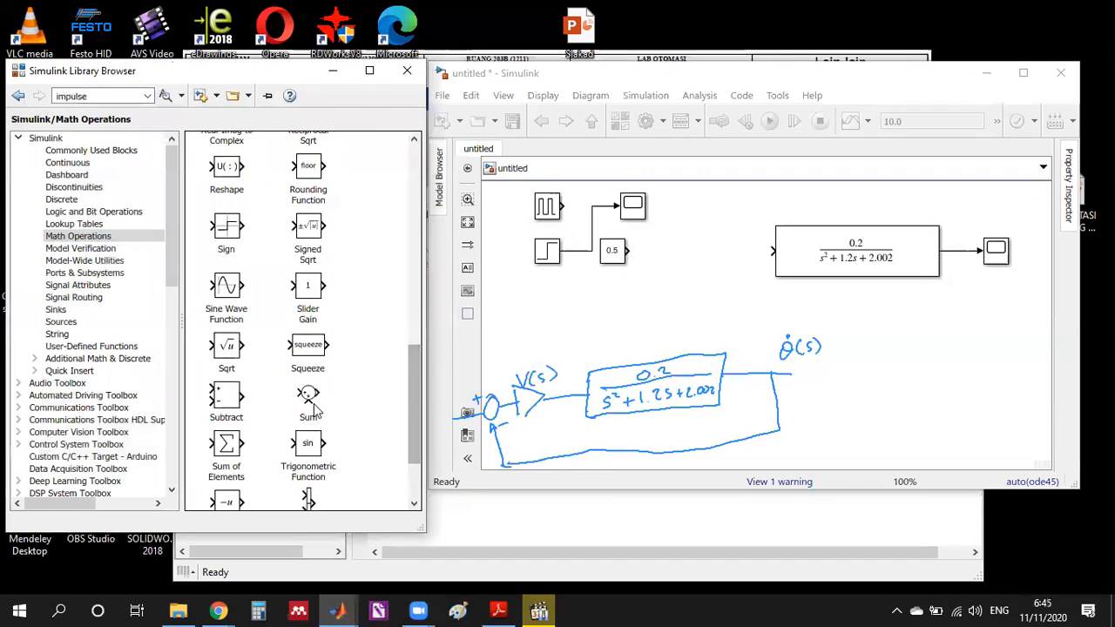
{"action": "left_click_drag", "start_coordinate": [309, 396], "coordinate": [653, 250]}
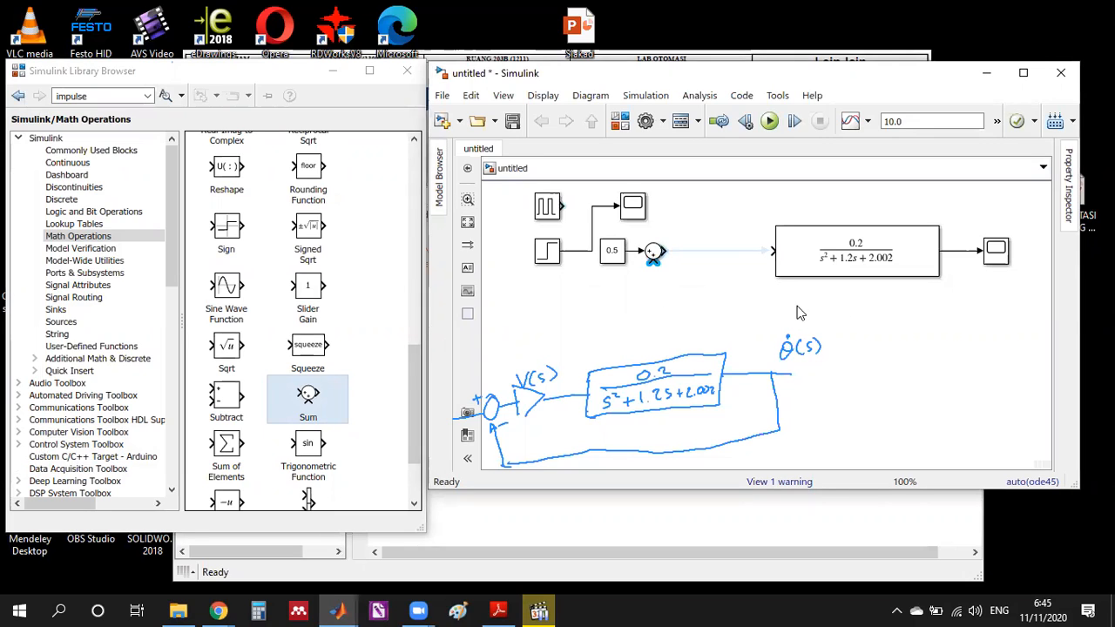
{"action": "left_click", "coordinate": [962, 252]}
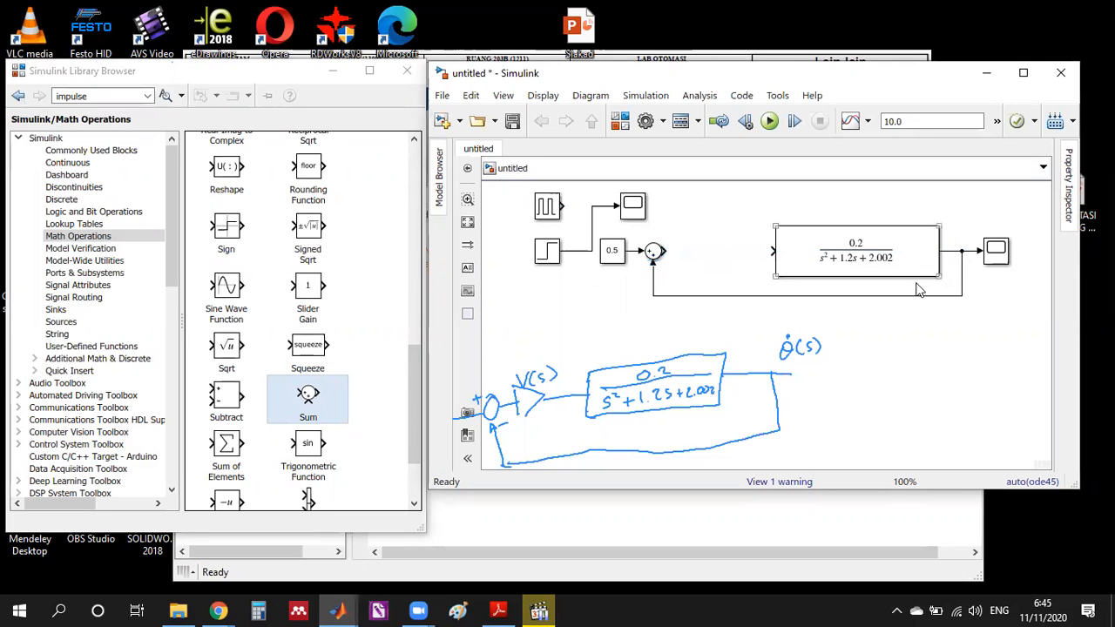
{"action": "left_click_drag", "start_coordinate": [904, 297], "coordinate": [899, 306]}
{"action": "left_click", "coordinate": [671, 323]}
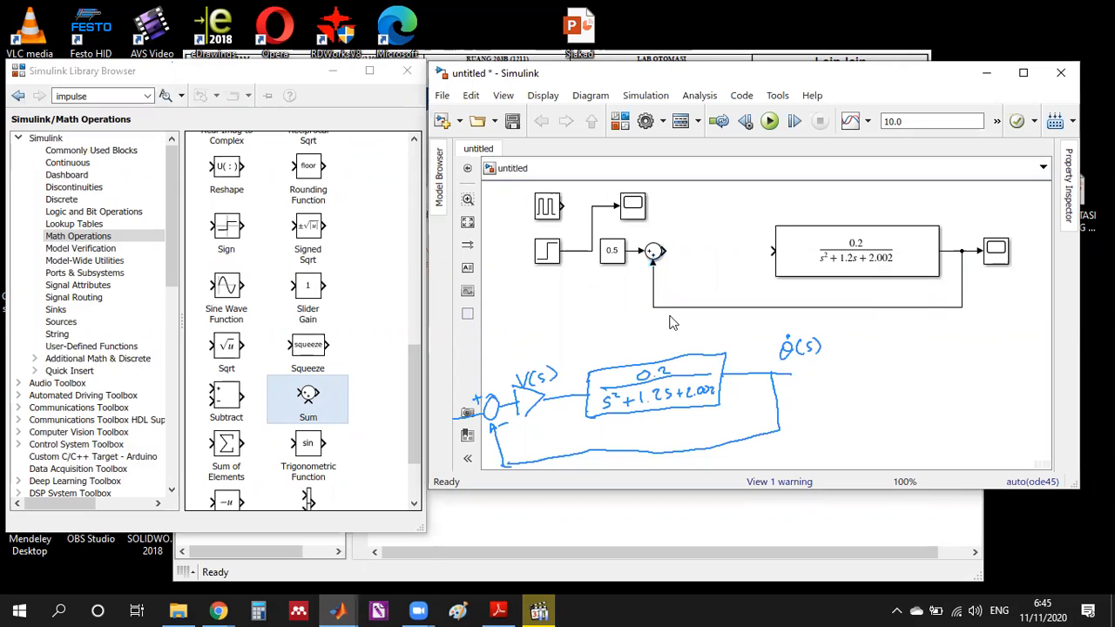
Set the Sum block's list of signs to |+- so the feedback is subtracted.
{"action": "double_click", "coordinate": [653, 251]}
{"action": "left_click", "coordinate": [726, 271]}
{"action": "key", "text": "BackSpace"}
{"action": "type", "text": "-"}
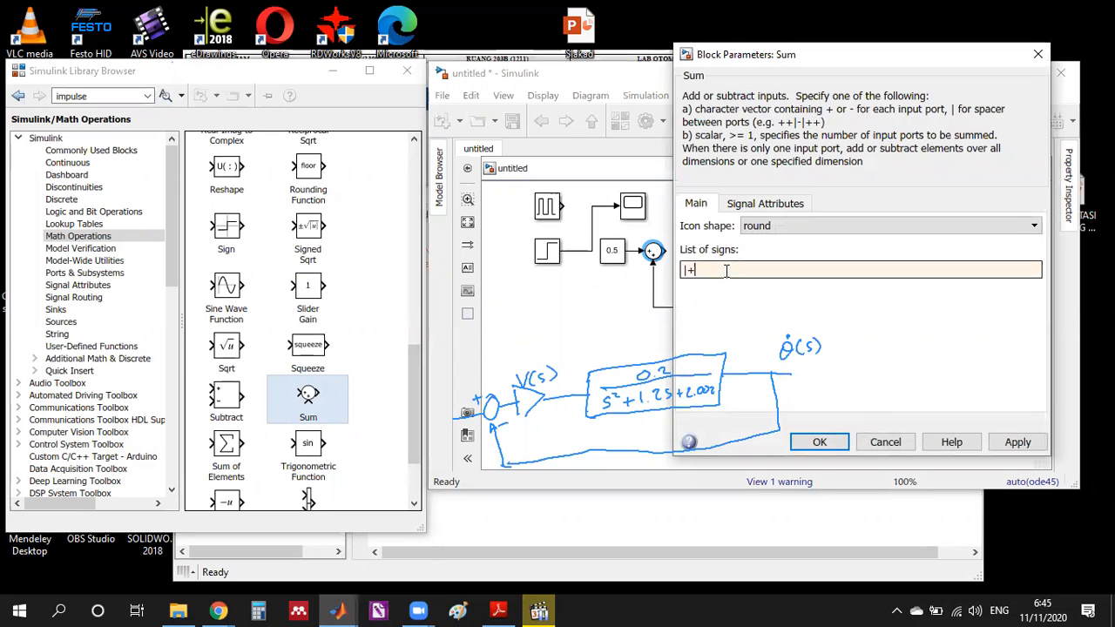
{"action": "left_click", "coordinate": [819, 442]}
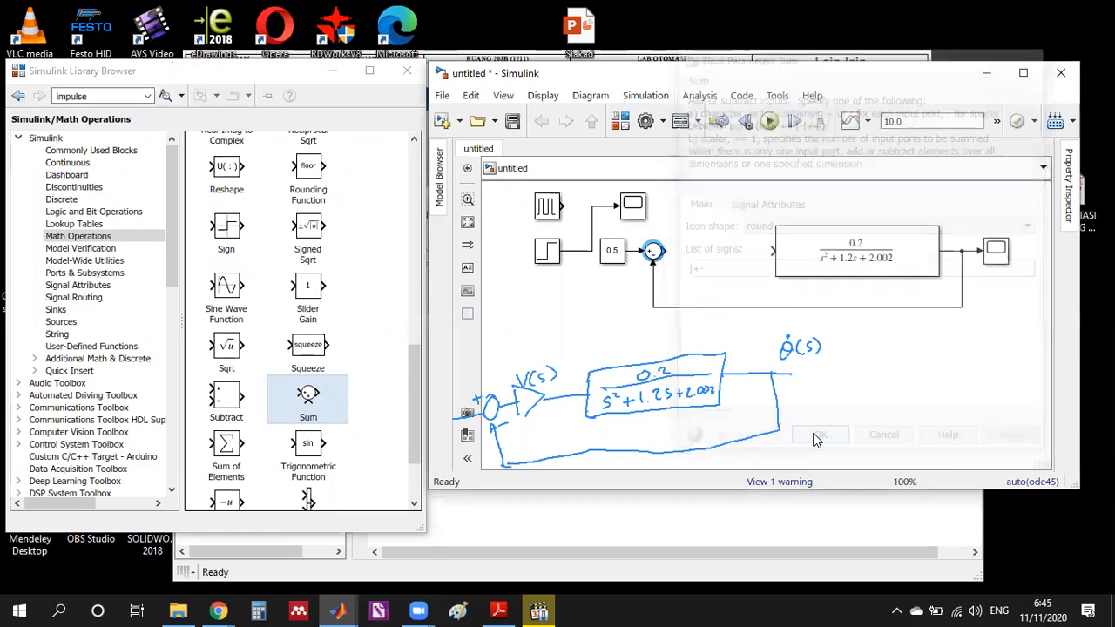
Insert a Gain block from the Math Operations library between the Sum block and the Transfer Fcn.
{"action": "left_click", "coordinate": [611, 261]}
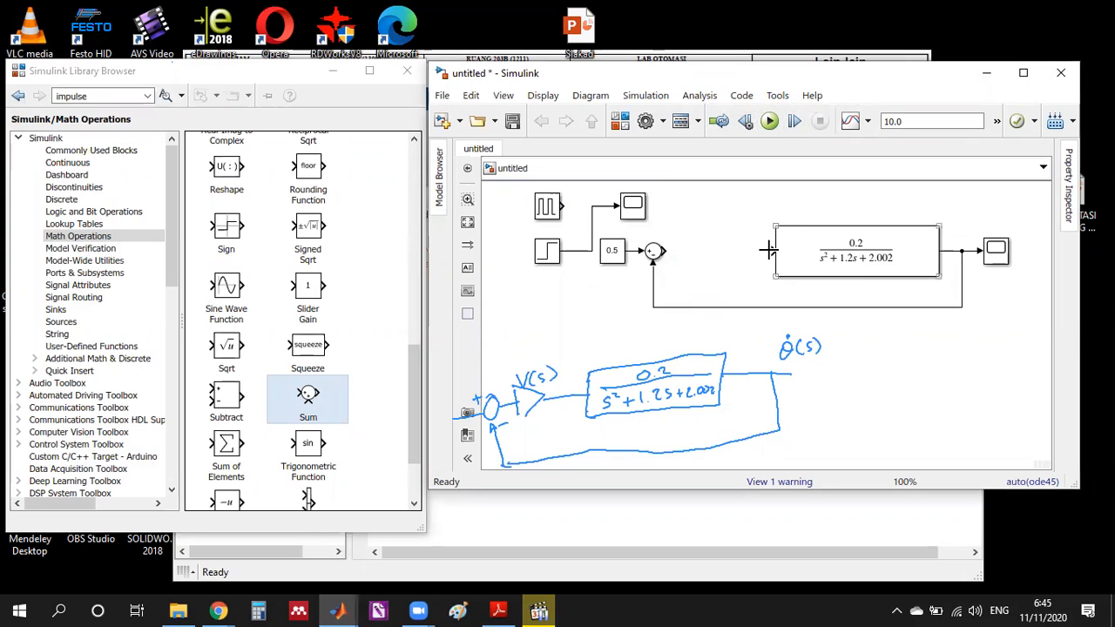
{"action": "left_click_drag", "start_coordinate": [413, 342], "coordinate": [427, 155]}
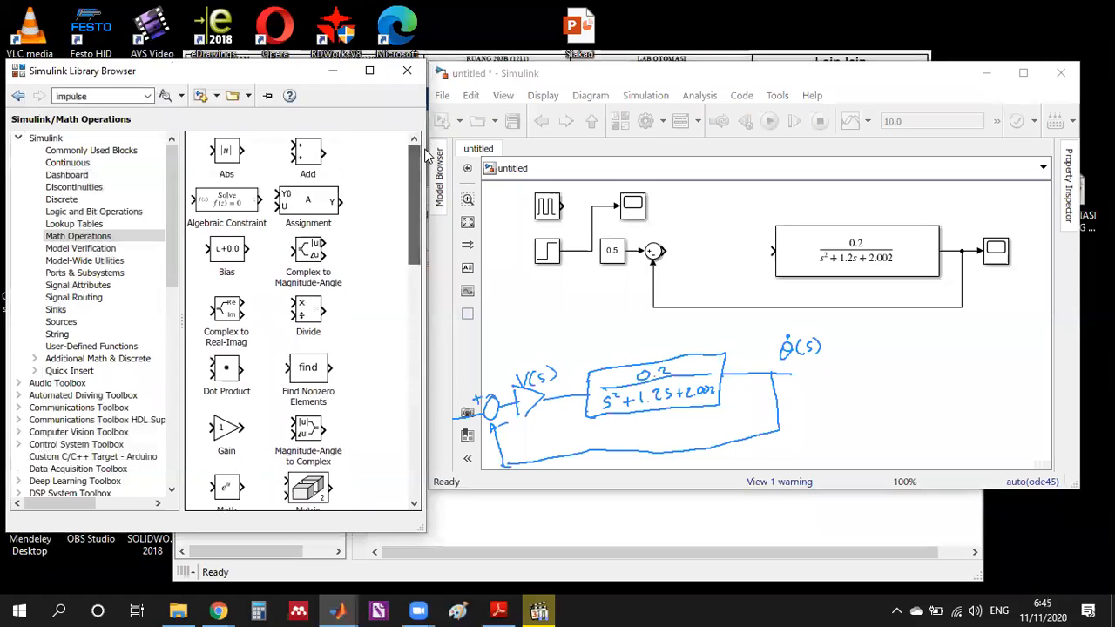
{"action": "left_click_drag", "start_coordinate": [225, 433], "coordinate": [773, 253]}
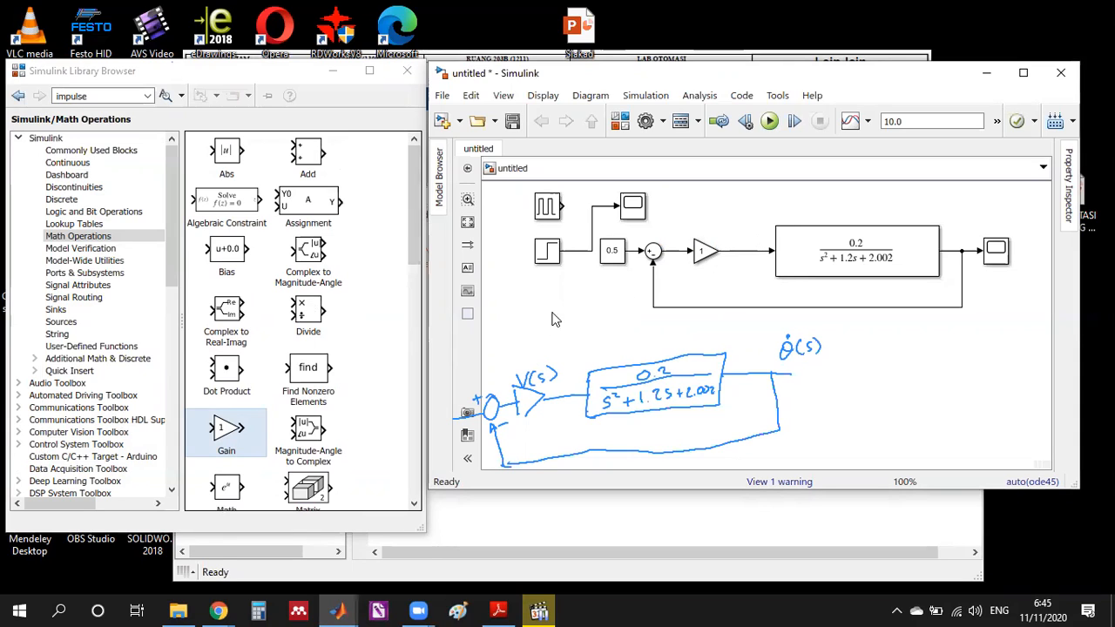
Delete the Pulse Generator and Step blocks and connect their scope to the signal between the Gain and the Transfer Fcn.
{"action": "left_click_drag", "start_coordinate": [514, 186], "coordinate": [596, 283]}
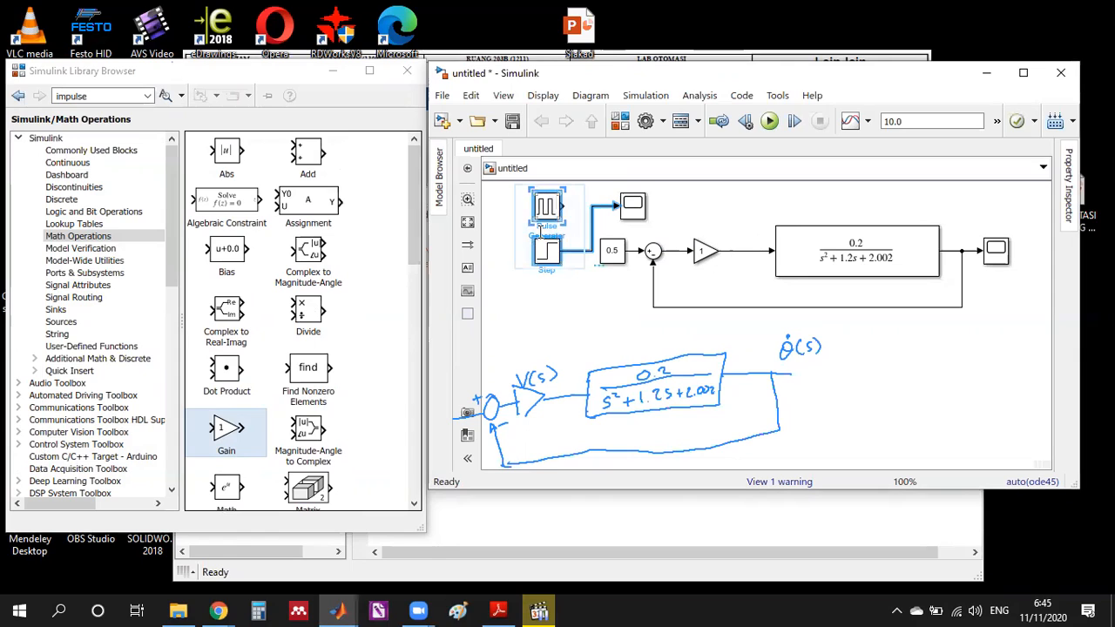
{"action": "key", "text": "Delete"}
{"action": "left_click_drag", "start_coordinate": [636, 209], "coordinate": [734, 252]}
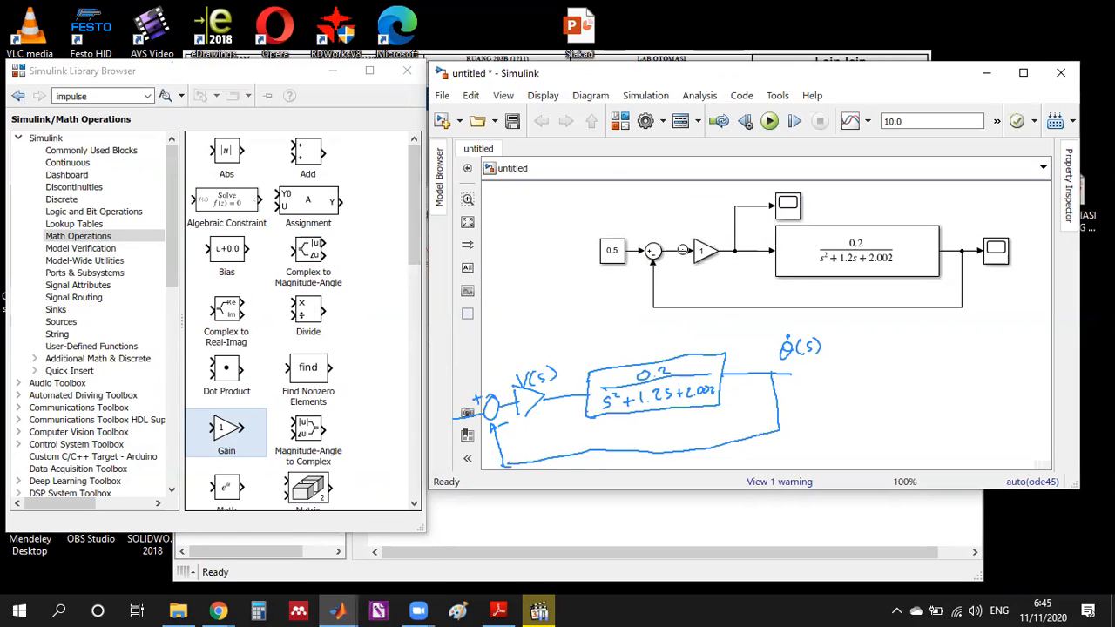
Shift the Sum block slightly towards the Gain and tidy the feedback line running beneath the Transfer Fcn.
{"action": "left_click", "coordinate": [651, 255]}
{"action": "left_click_drag", "start_coordinate": [651, 255], "coordinate": [657, 256]}
{"action": "left_click", "coordinate": [753, 315]}
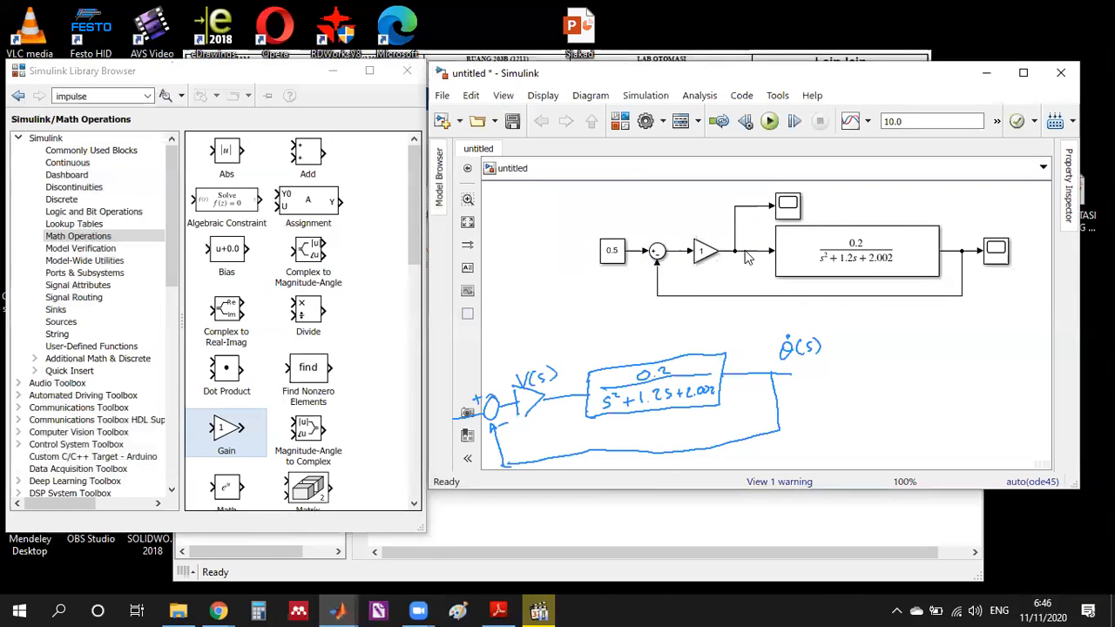
{"action": "left_click", "coordinate": [616, 250]}
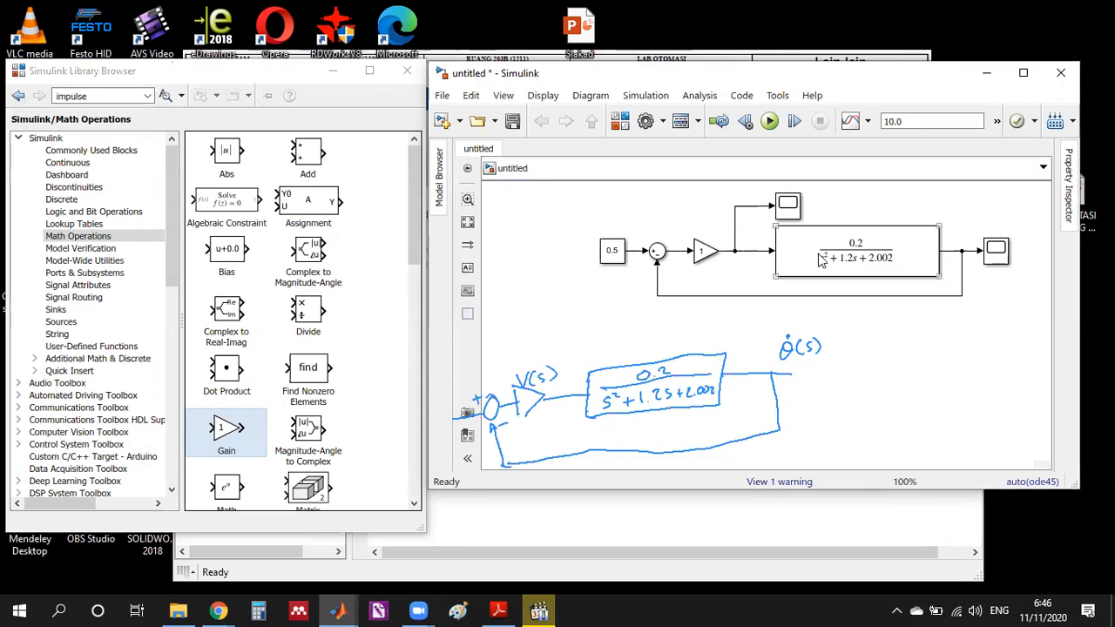
Run the closed-loop simulation and examine the output scope and the Gain-output scope, leaving only the output scope open.
{"action": "left_click", "coordinate": [770, 123]}
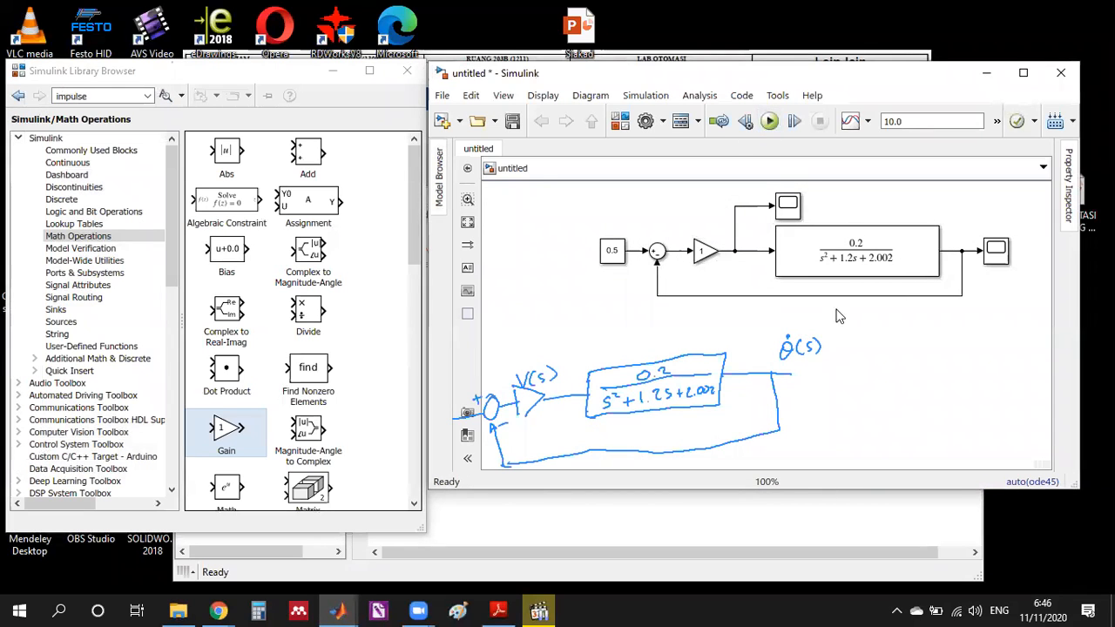
{"action": "double_click", "coordinate": [1002, 251]}
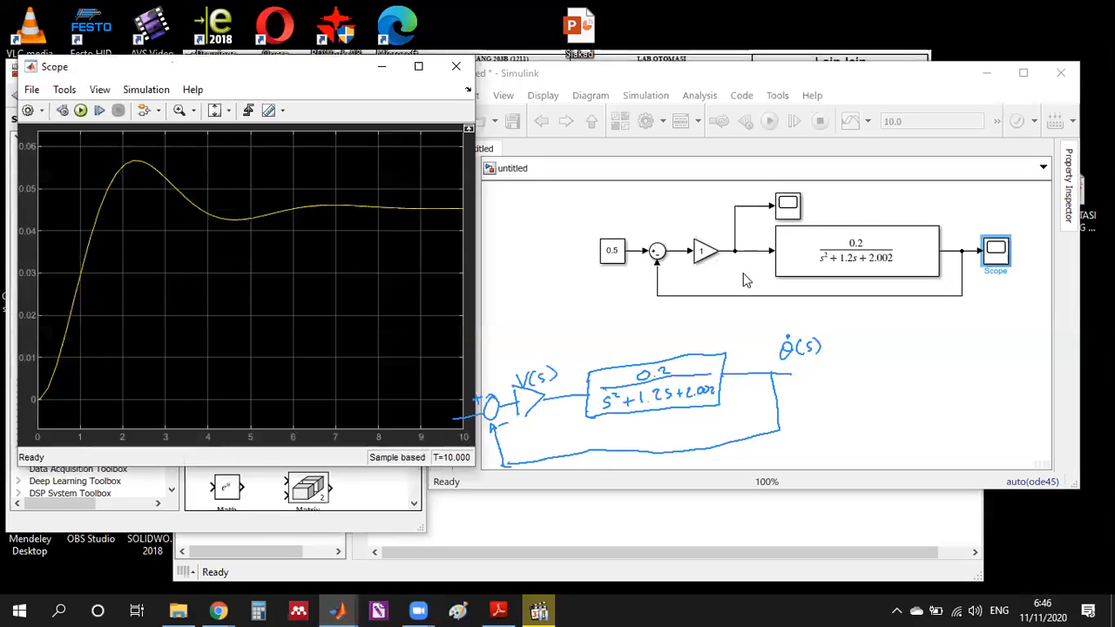
{"action": "double_click", "coordinate": [788, 207]}
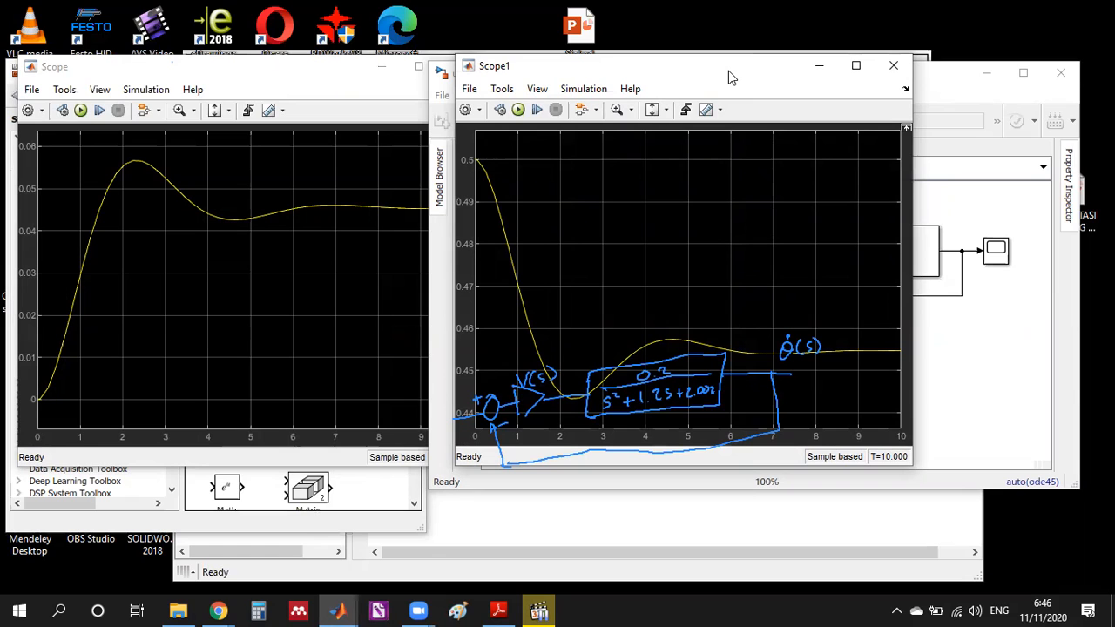
{"action": "left_click_drag", "start_coordinate": [730, 77], "coordinate": [366, 82]}
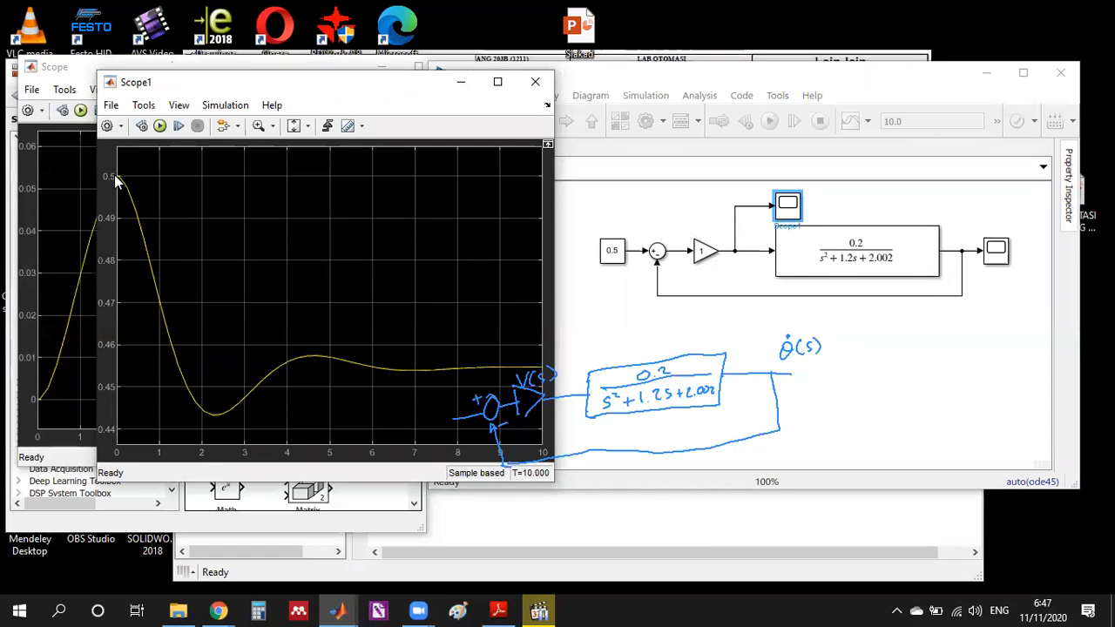
{"action": "left_click_drag", "start_coordinate": [253, 84], "coordinate": [399, 90]}
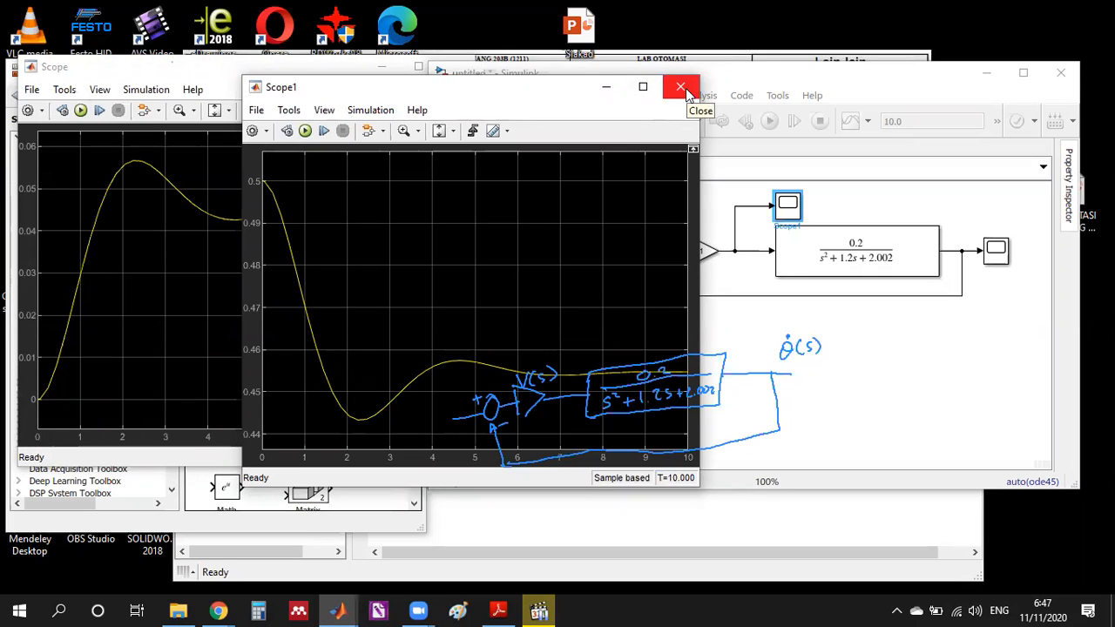
{"action": "left_click", "coordinate": [682, 88]}
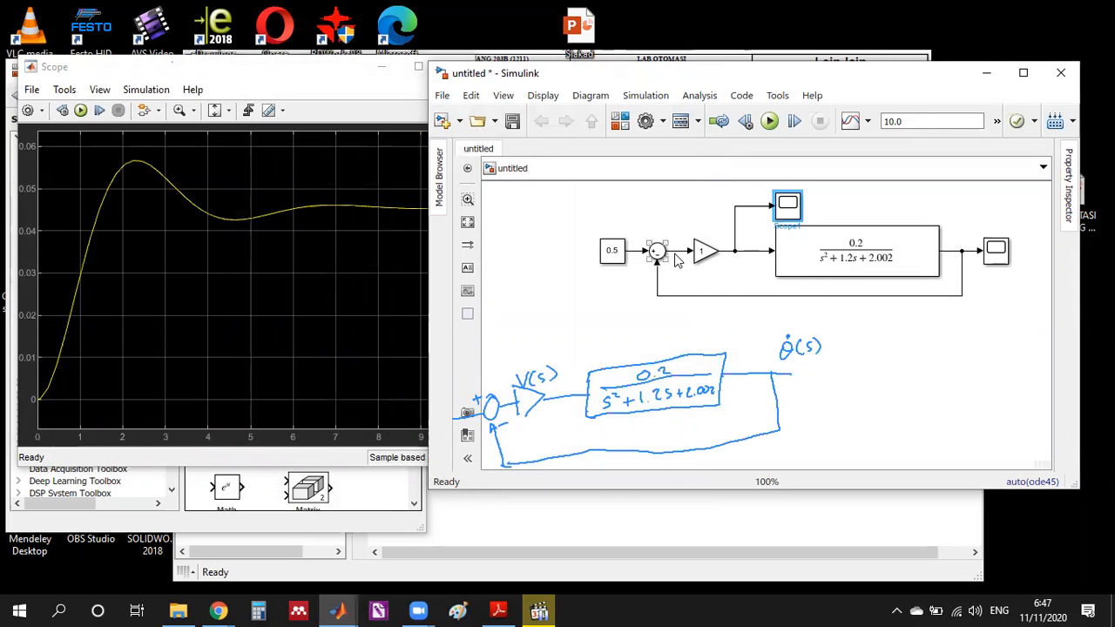
Set the Gain block's value to 10 and rerun the simulation to view the output response.
{"action": "double_click", "coordinate": [707, 254]}
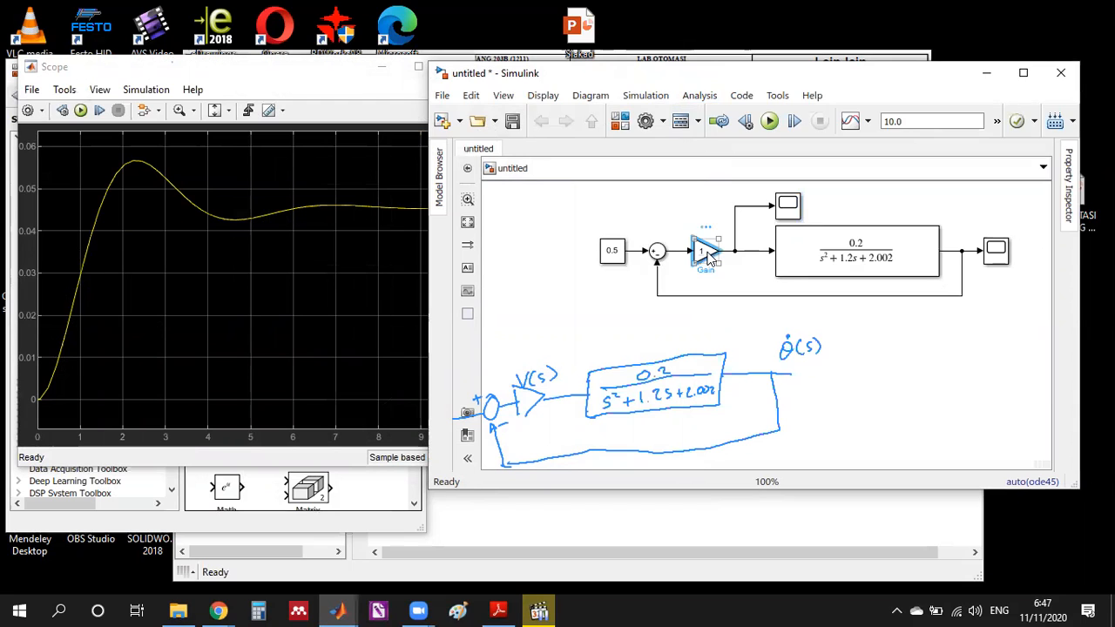
{"action": "left_click", "coordinate": [795, 232]}
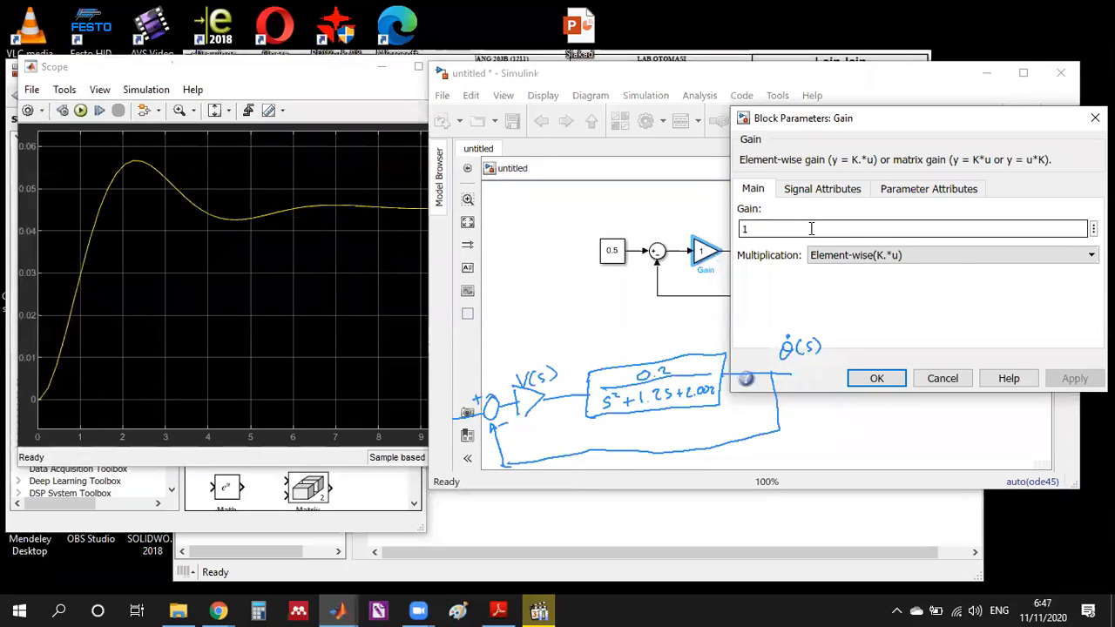
{"action": "type", "text": "0"}
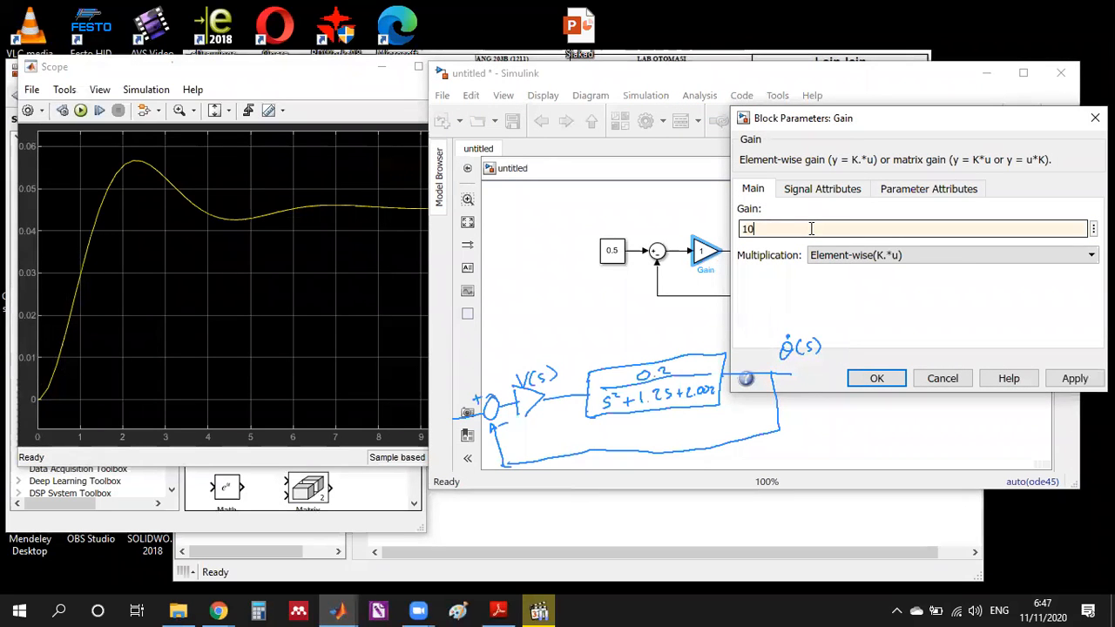
{"action": "left_click", "coordinate": [877, 380]}
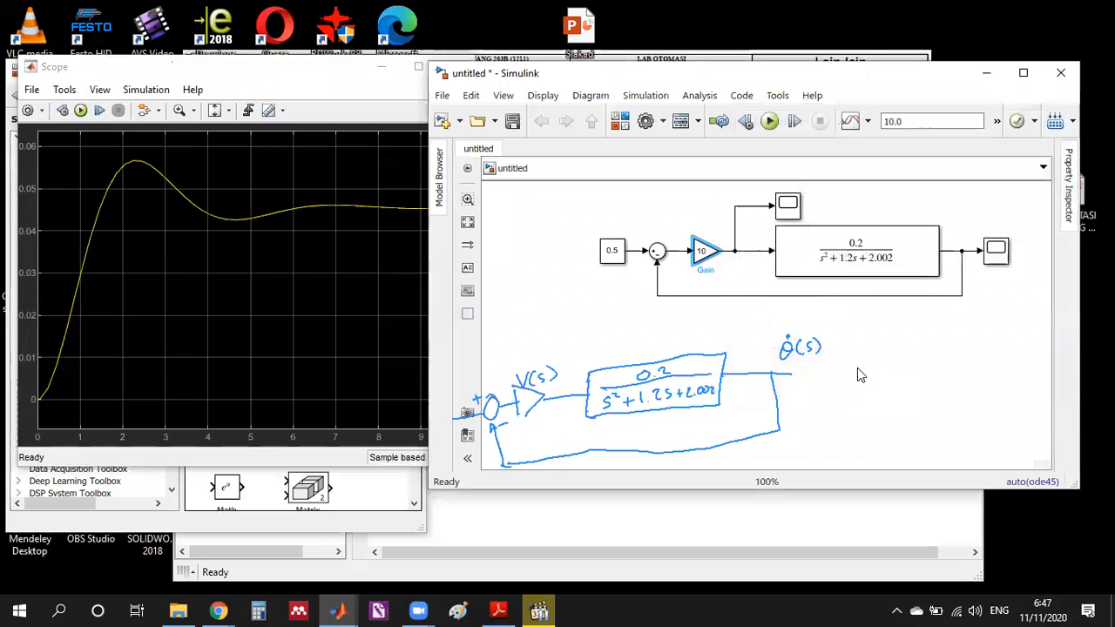
{"action": "left_click", "coordinate": [765, 125]}
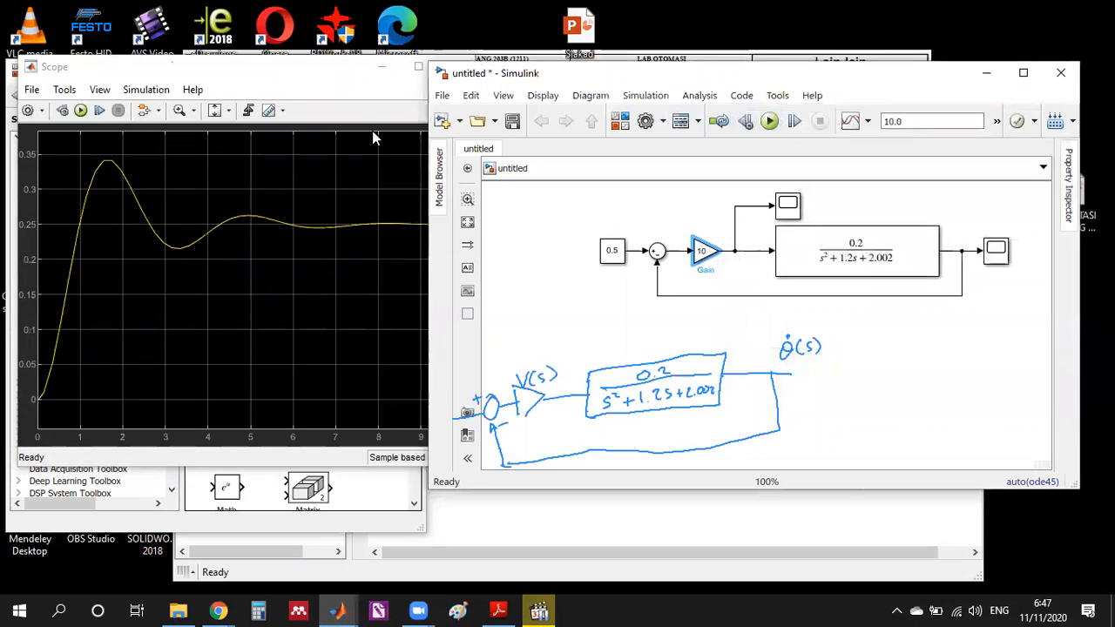
{"action": "left_click", "coordinate": [294, 80]}
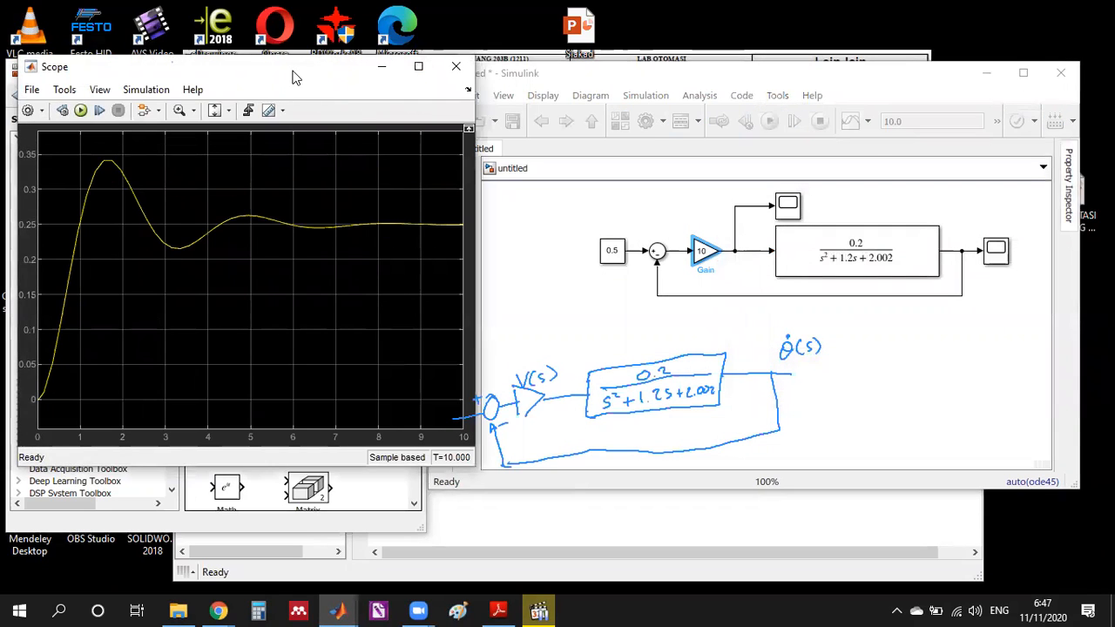
Set the Gain block's value to 20 and rerun the simulation to view the output response.
{"action": "left_click", "coordinate": [701, 265]}
{"action": "left_click", "coordinate": [704, 253]}
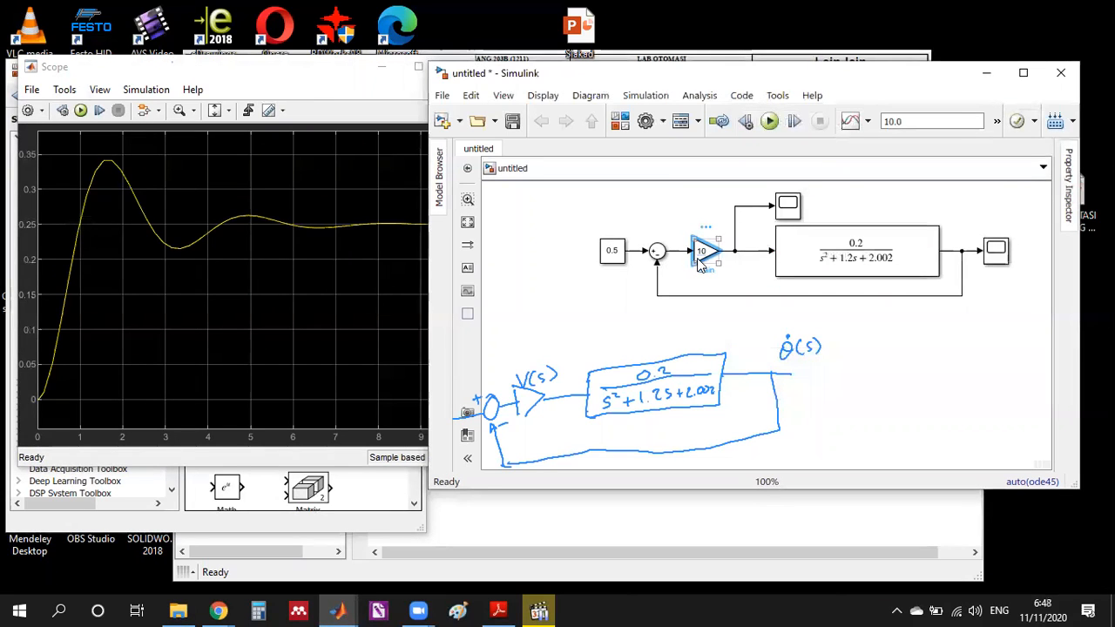
{"action": "double_click", "coordinate": [702, 261]}
{"action": "left_click", "coordinate": [748, 228]}
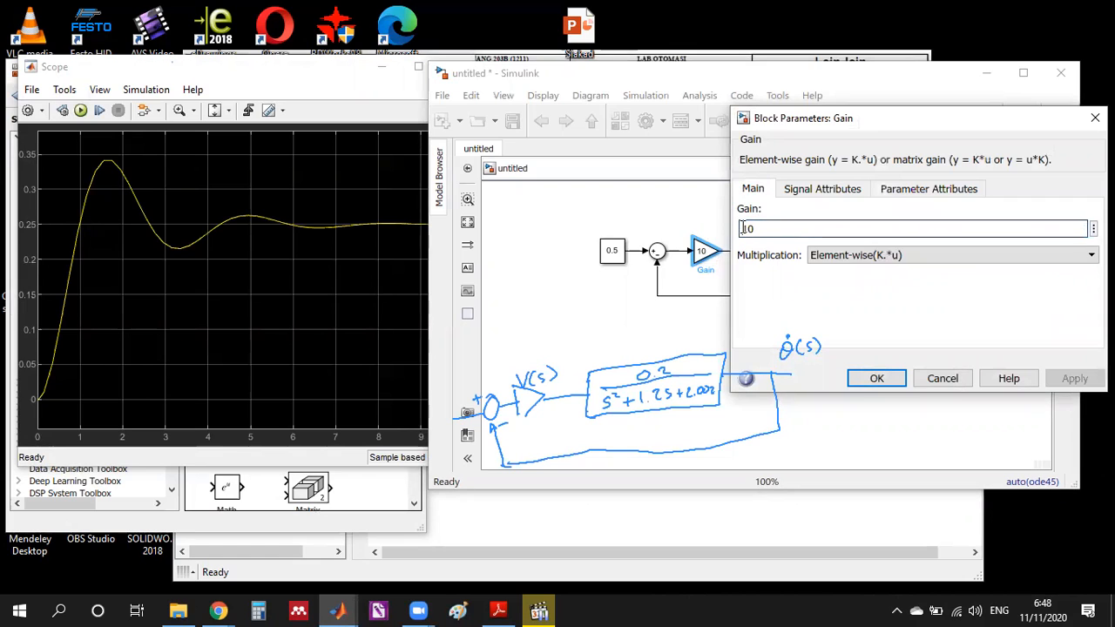
{"action": "left_click_drag", "start_coordinate": [747, 228], "coordinate": [737, 221]}
{"action": "type", "text": "2"}
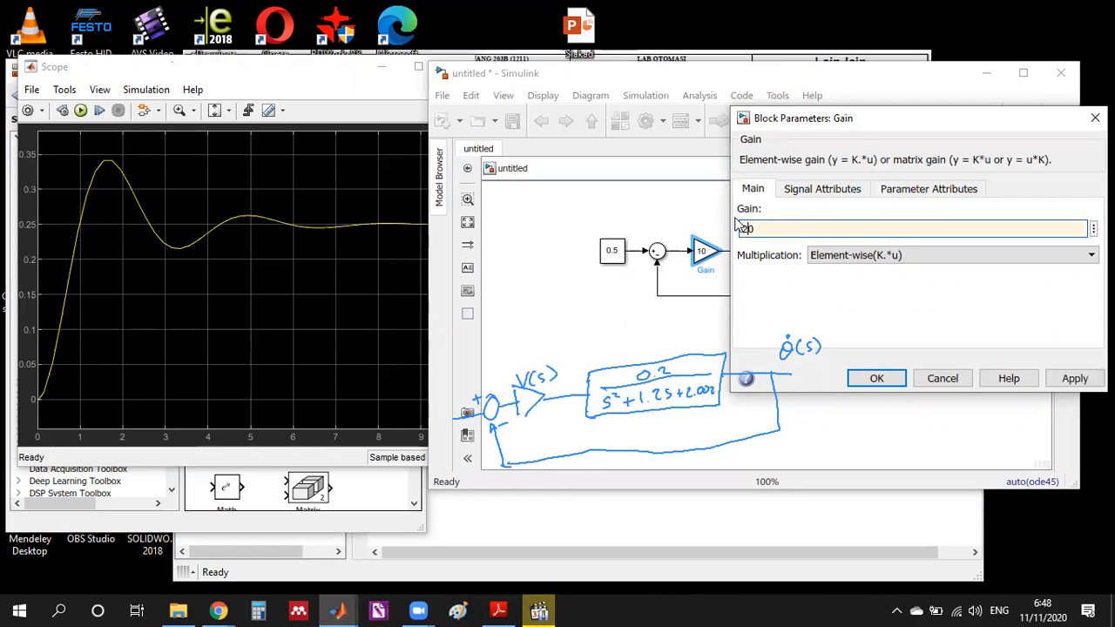
{"action": "left_click", "coordinate": [858, 378]}
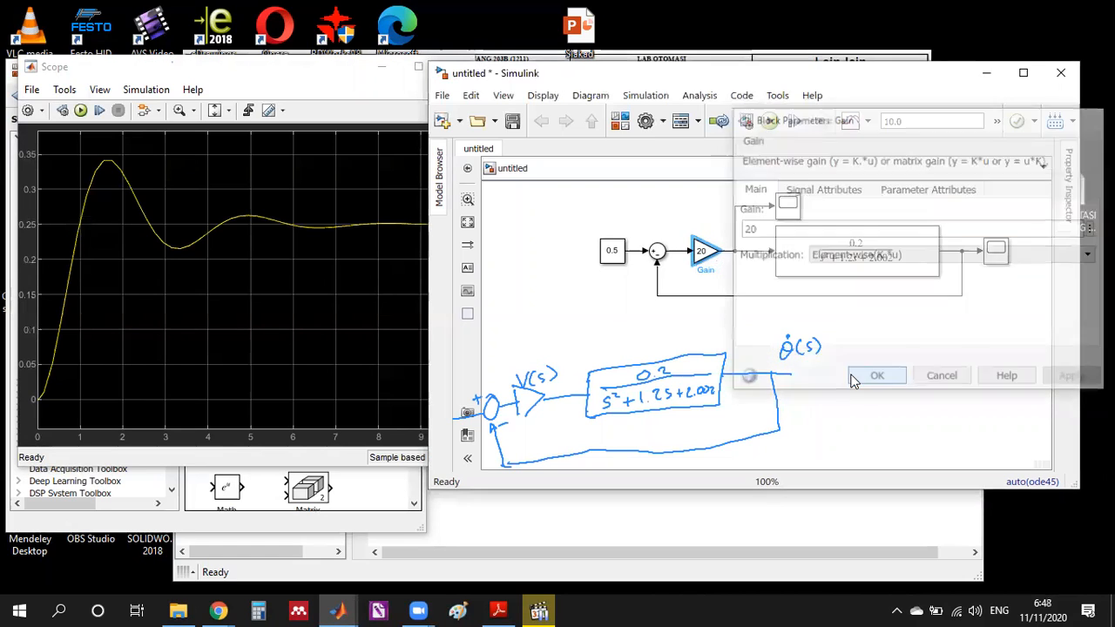
{"action": "left_click", "coordinate": [769, 122]}
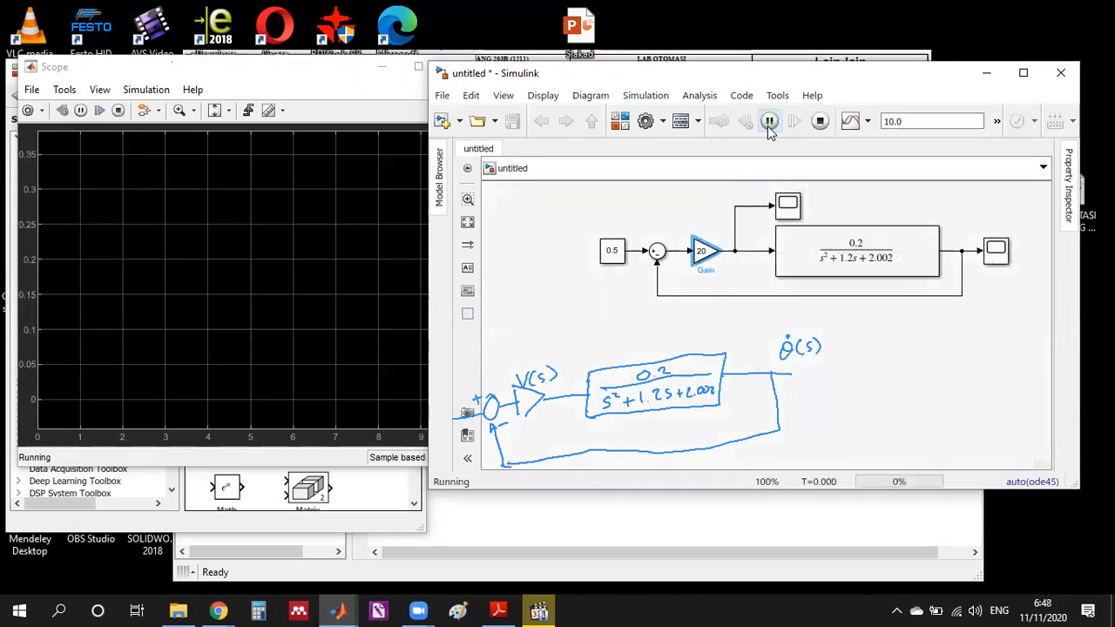
{"action": "left_click", "coordinate": [322, 79]}
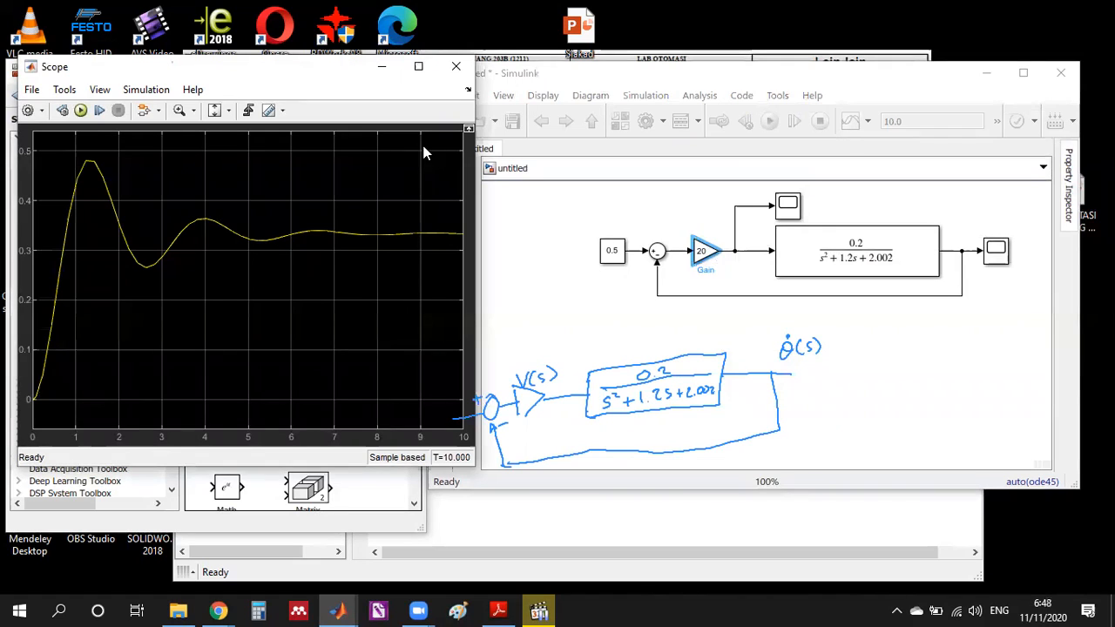
Set the Gain block's value to 30 and rerun the simulation with the output scope open.
{"action": "left_click", "coordinate": [702, 252]}
{"action": "left_click", "coordinate": [702, 252]}
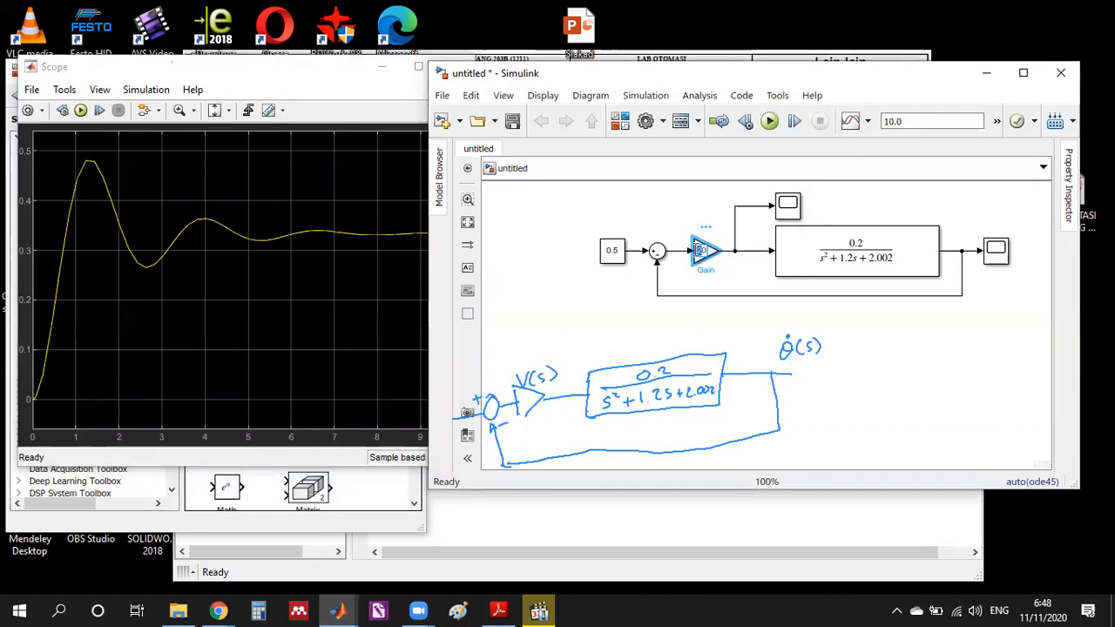
{"action": "type", "text": "30"}
{"action": "left_click", "coordinate": [770, 121]}
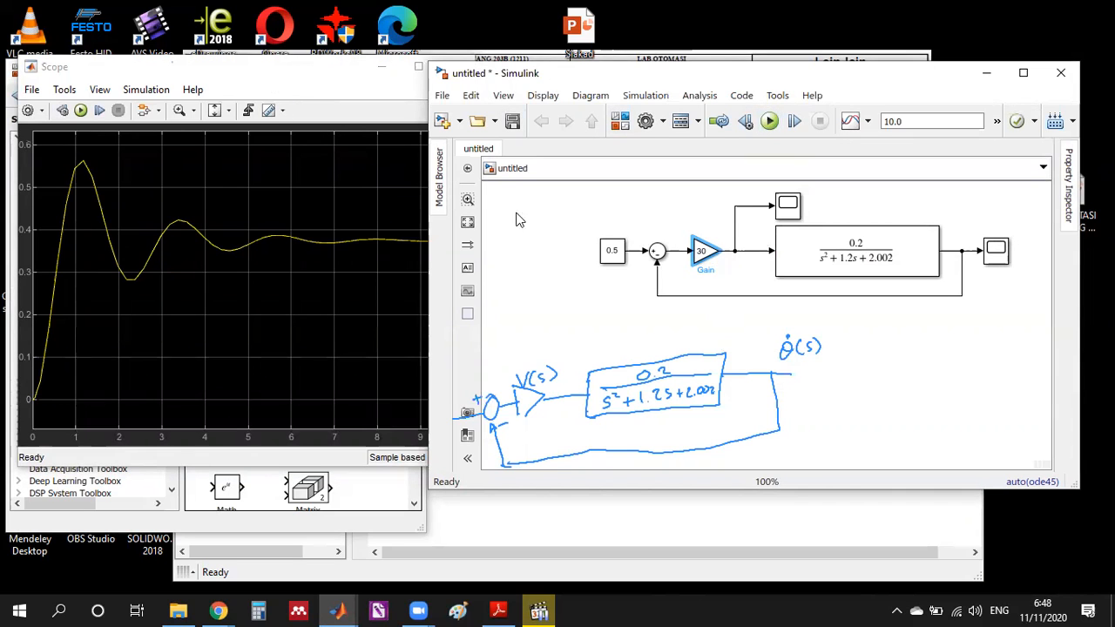
Set the Gain block's value to 50 and rerun the simulation to view the output response.
{"action": "double_click", "coordinate": [703, 253]}
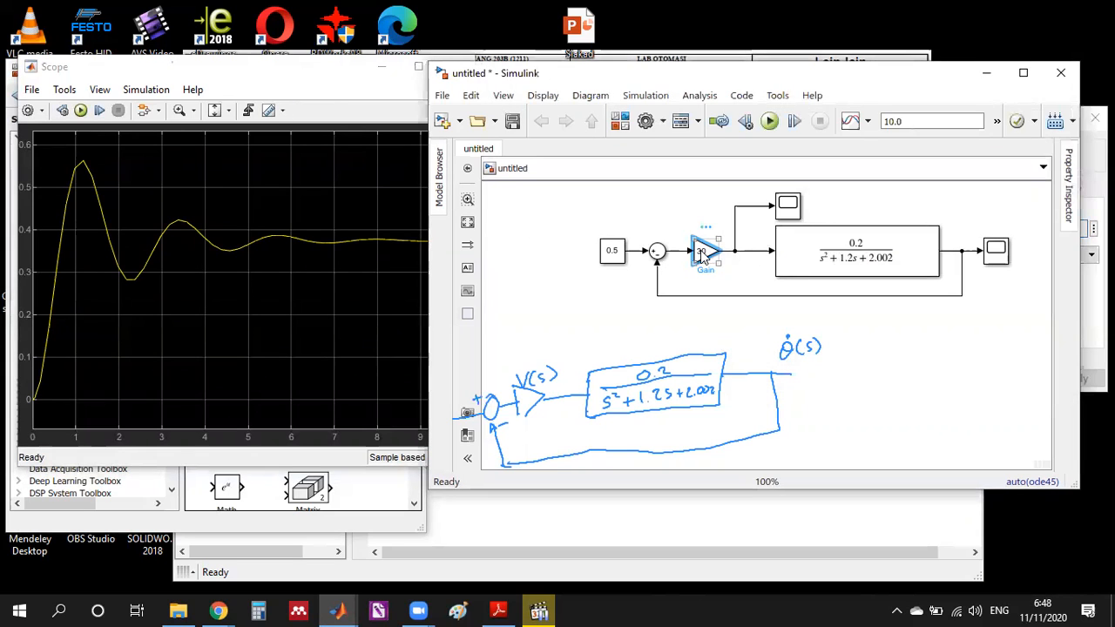
{"action": "left_click", "coordinate": [752, 229]}
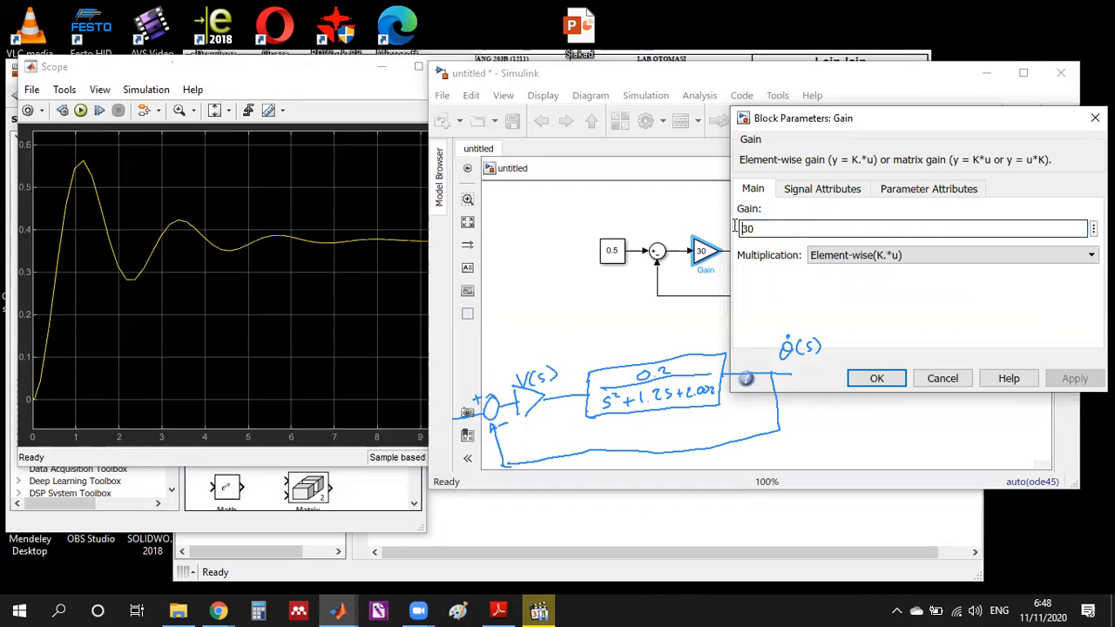
{"action": "left_click_drag", "start_coordinate": [748, 231], "coordinate": [724, 226]}
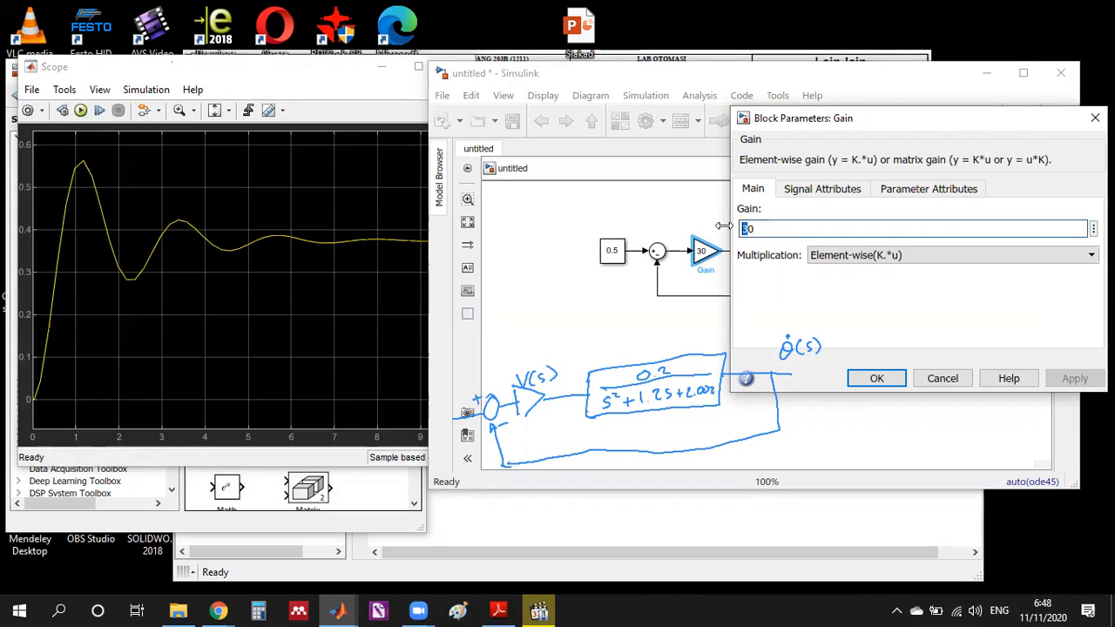
{"action": "type", "text": "5"}
{"action": "left_click", "coordinate": [877, 378]}
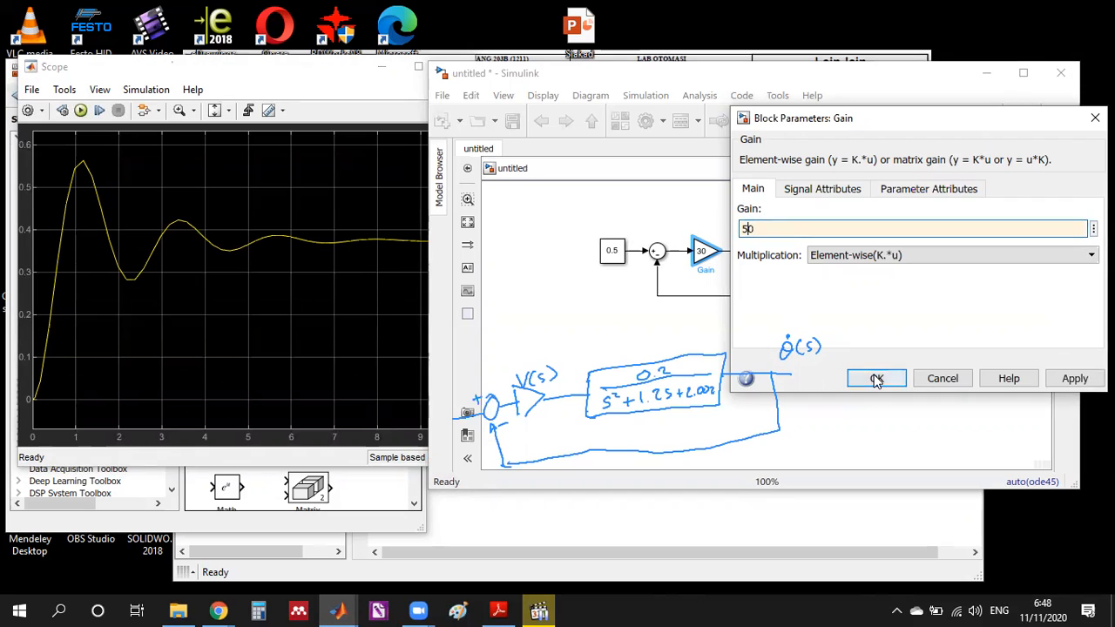
{"action": "left_click", "coordinate": [770, 122]}
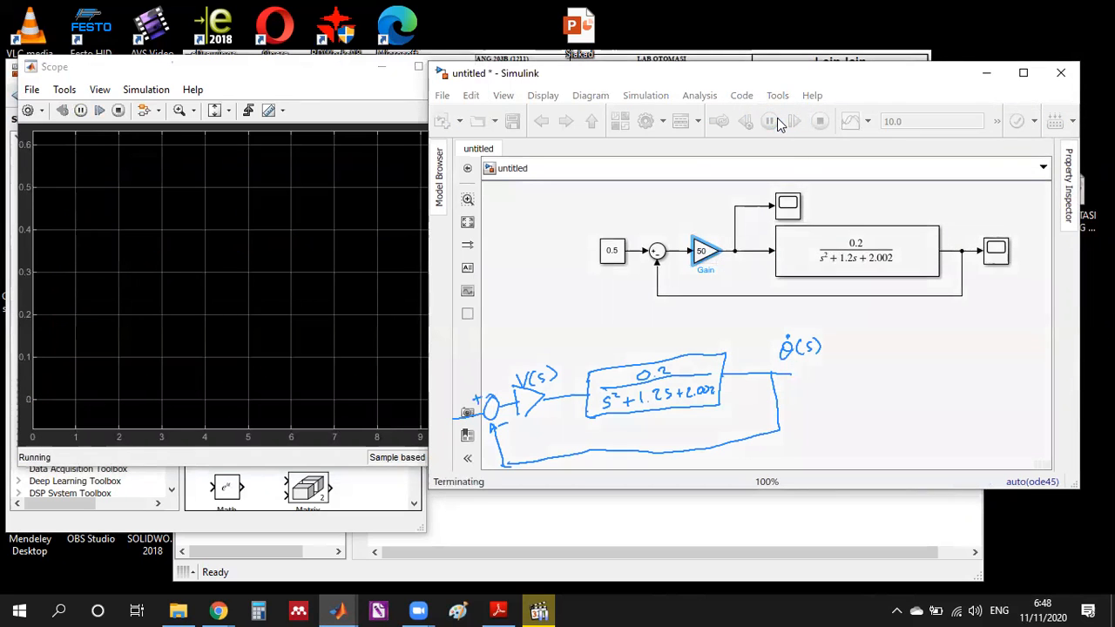
{"action": "left_click", "coordinate": [340, 79]}
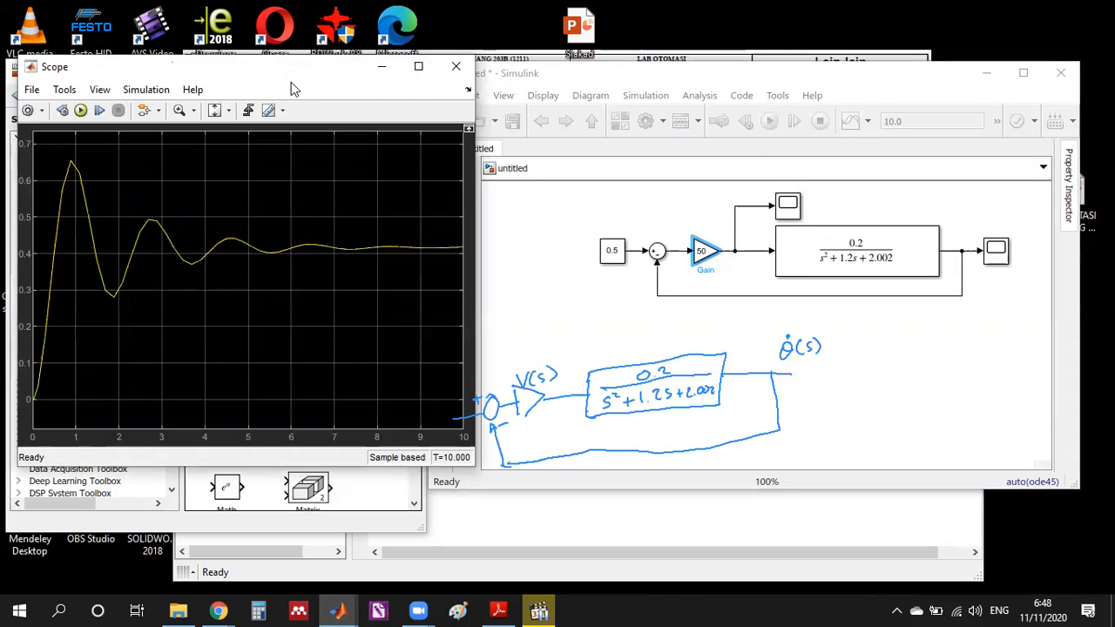
Set the Gain block's value to 100 and rerun the simulation to view the output response.
{"action": "double_click", "coordinate": [707, 253]}
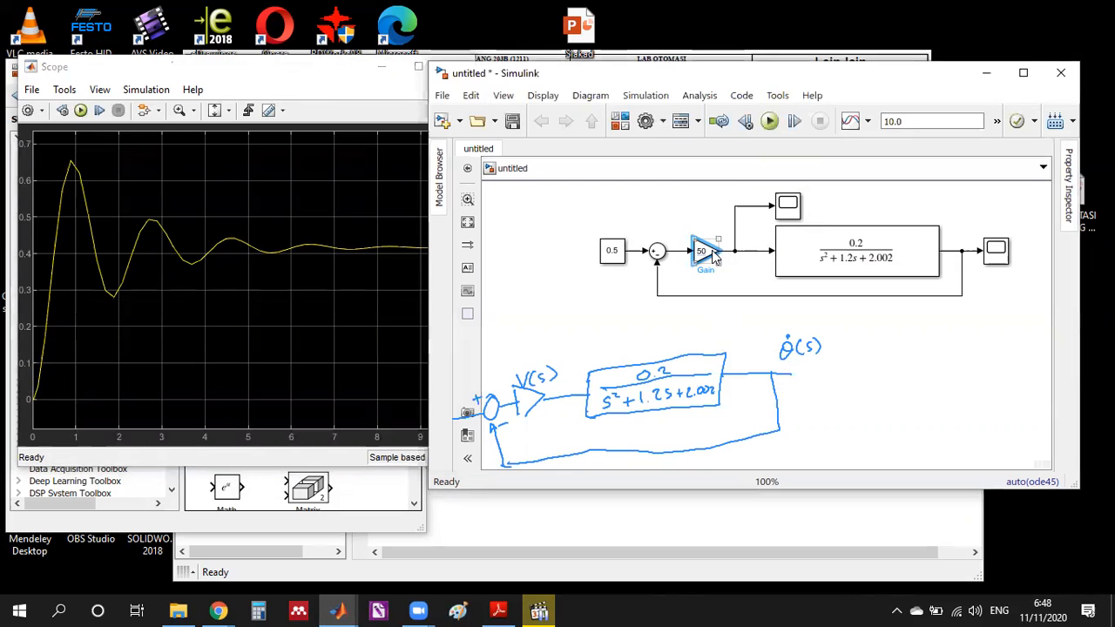
{"action": "type", "text": "1"}
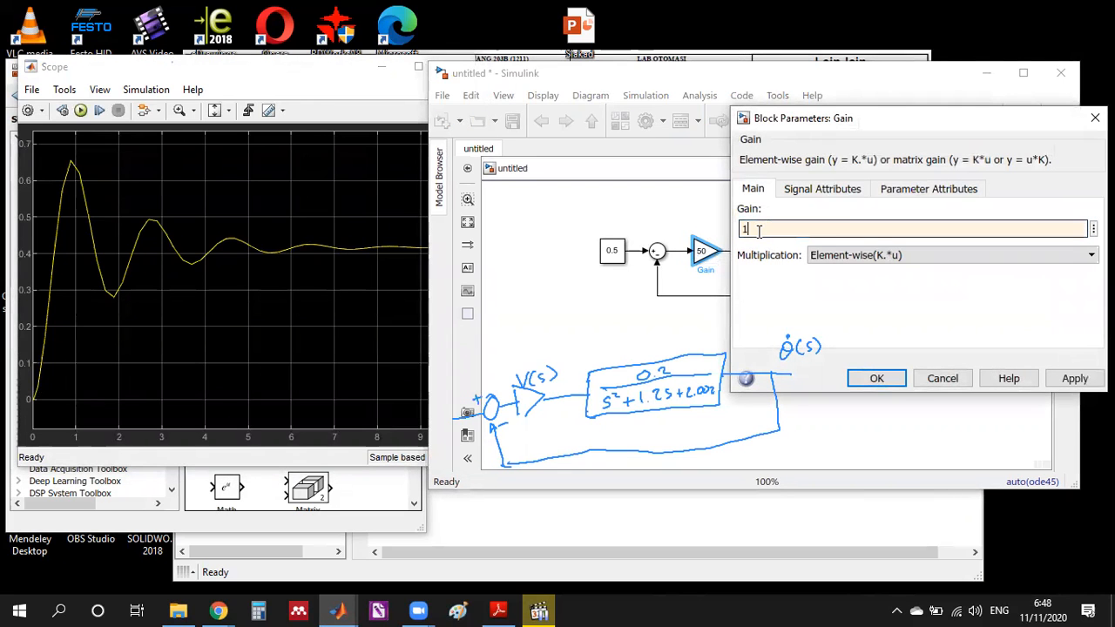
{"action": "type", "text": "00"}
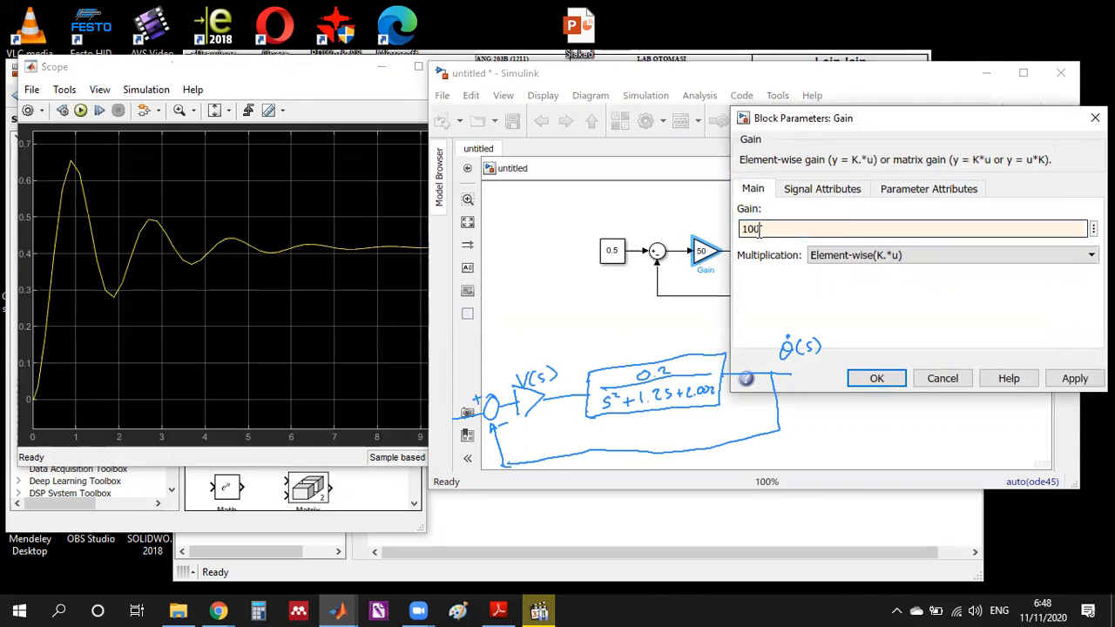
{"action": "left_click", "coordinate": [876, 379]}
{"action": "left_click", "coordinate": [770, 121]}
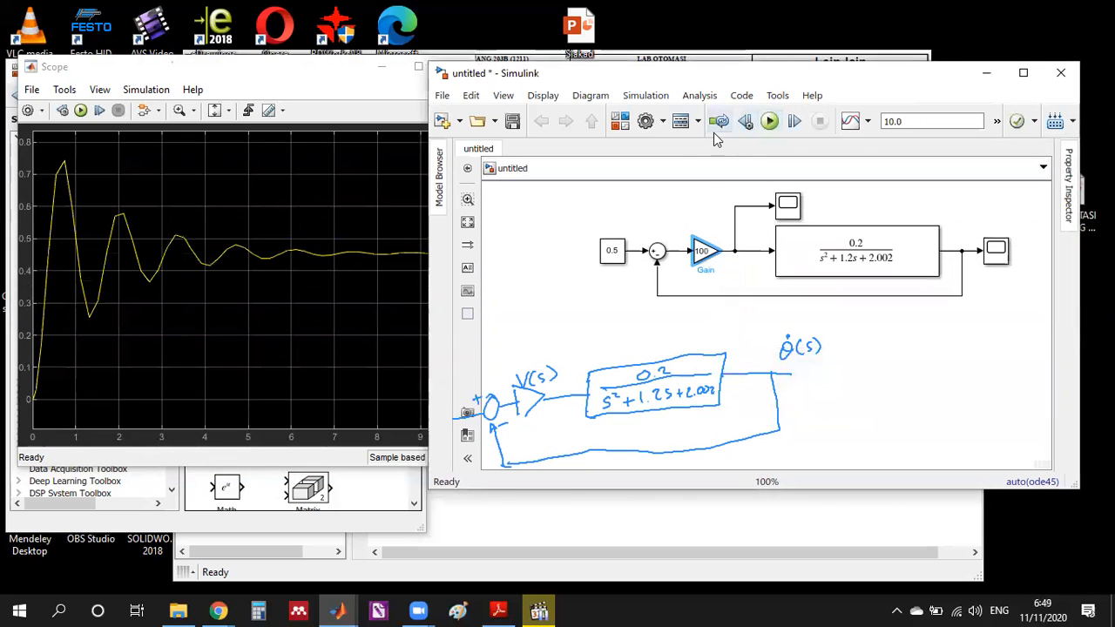
{"action": "left_click_drag", "start_coordinate": [426, 113], "coordinate": [475, 113]}
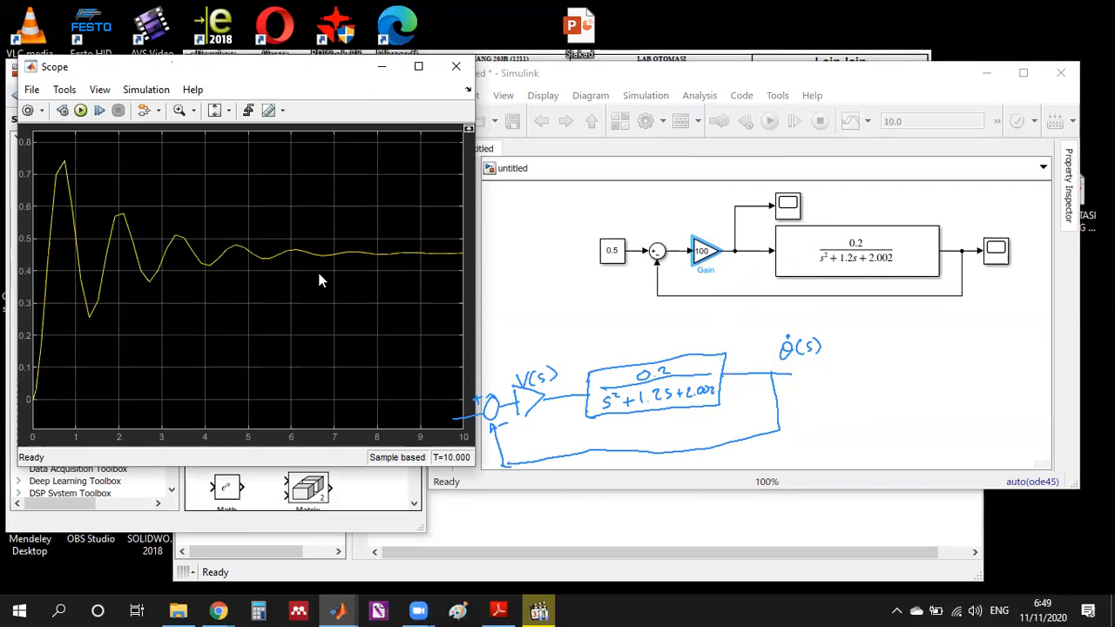
Open the scope on the Gain output, compare its signal with the output response at gain 100, and close it.
{"action": "left_click", "coordinate": [703, 252]}
{"action": "left_click", "coordinate": [617, 262]}
{"action": "left_click", "coordinate": [704, 263]}
{"action": "double_click", "coordinate": [788, 207]}
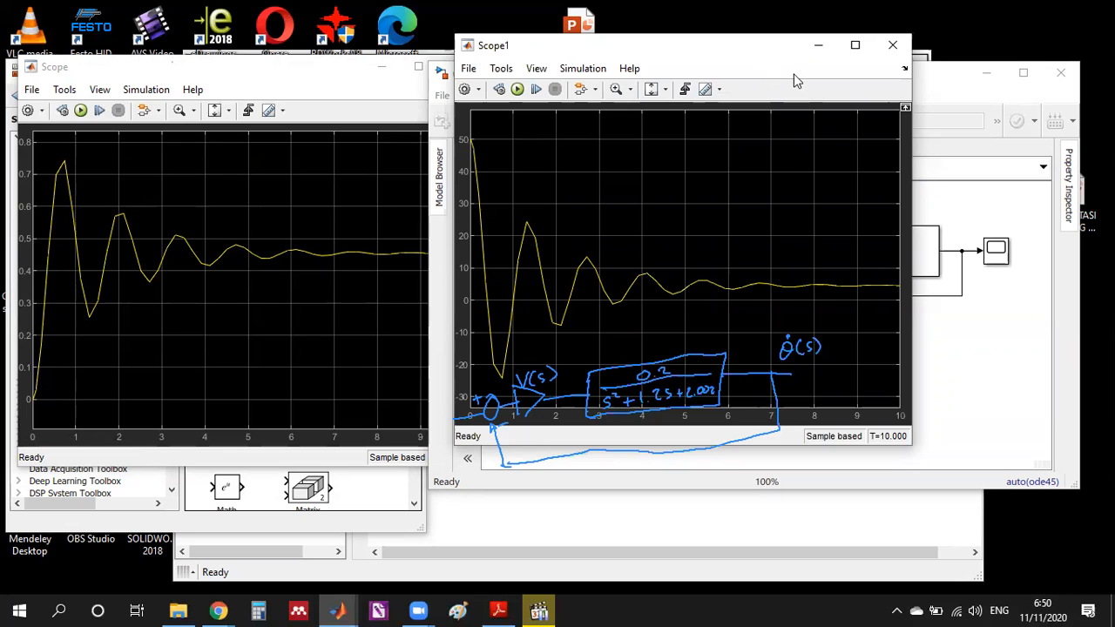
{"action": "left_click_drag", "start_coordinate": [752, 54], "coordinate": [738, 76]}
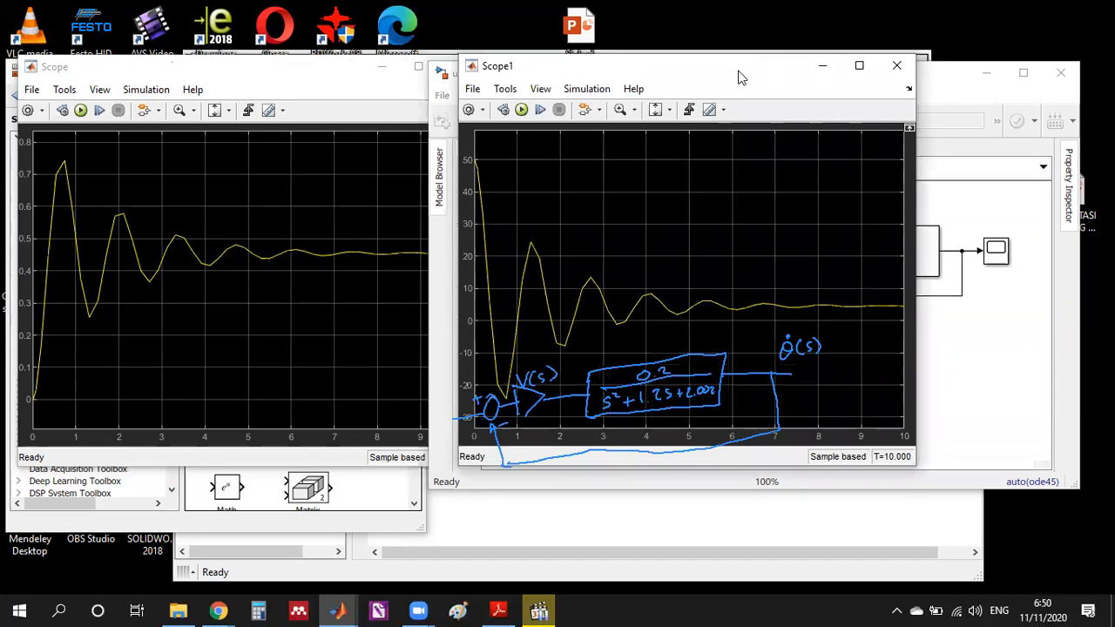
{"action": "left_click_drag", "start_coordinate": [738, 77], "coordinate": [346, 77]}
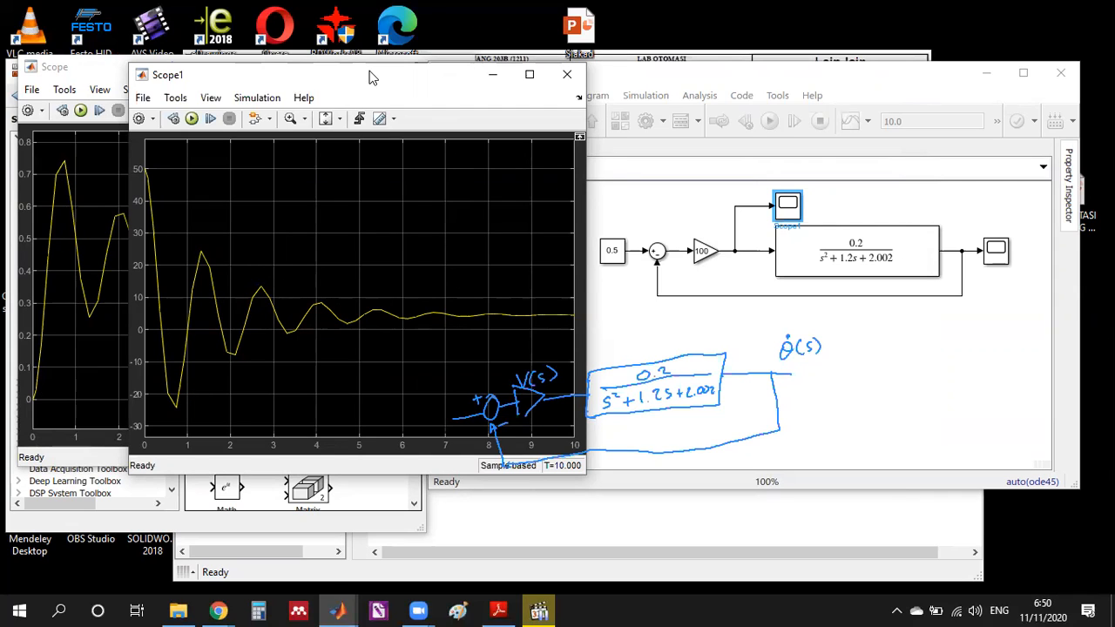
{"action": "left_click_drag", "start_coordinate": [370, 77], "coordinate": [676, 74]}
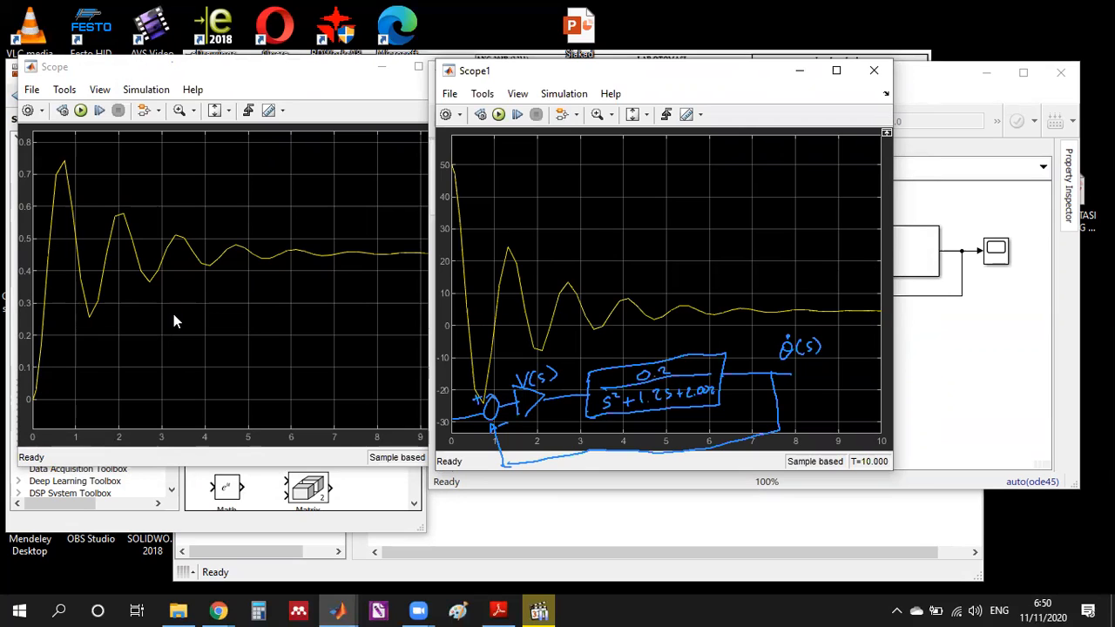
{"action": "left_click", "coordinate": [874, 70]}
Widen the Gain block slightly towards the Sum block.
{"action": "left_click", "coordinate": [703, 257]}
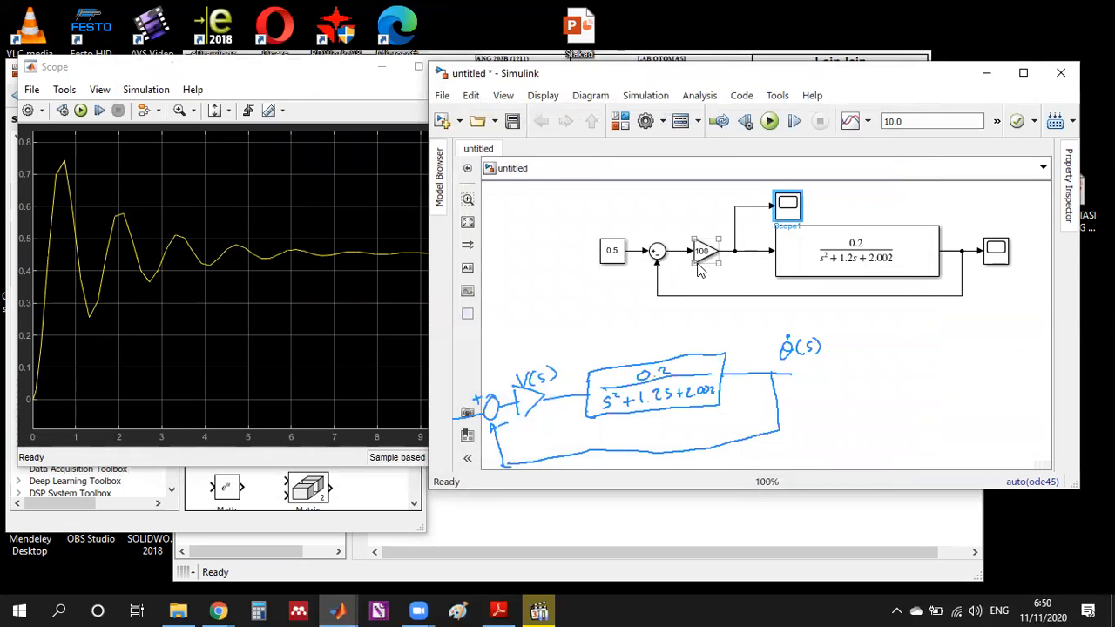
{"action": "left_click_drag", "start_coordinate": [695, 263], "coordinate": [681, 265]}
{"action": "left_click", "coordinate": [701, 273]}
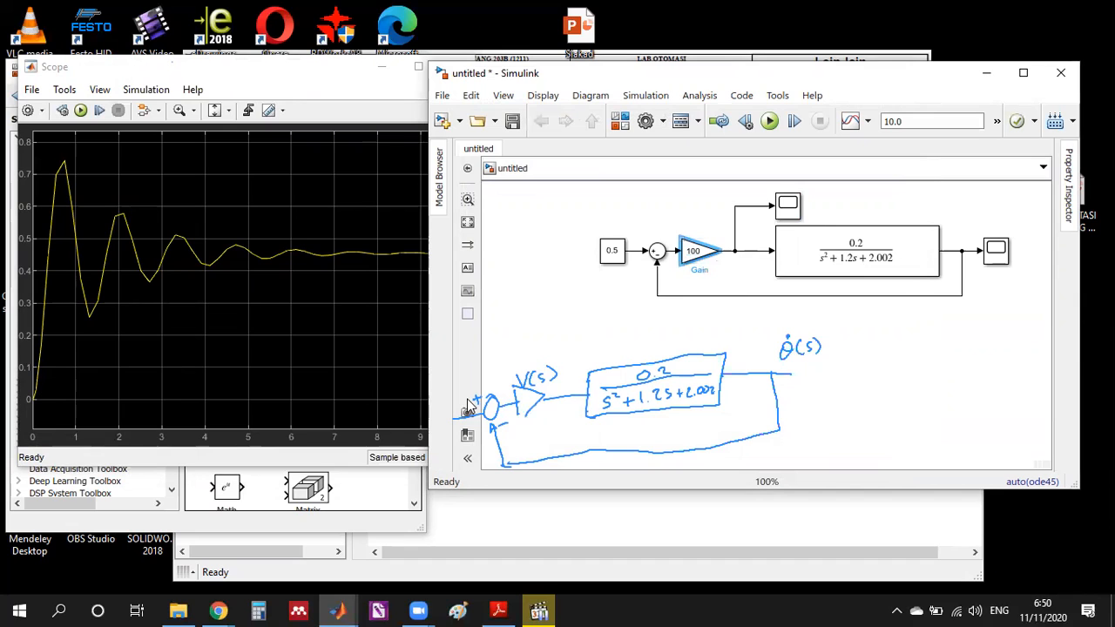
Annotate the output response with lines at the 0.5 reference and settled level, labelling the gap "steady state error".
{"action": "left_click", "coordinate": [257, 79]}
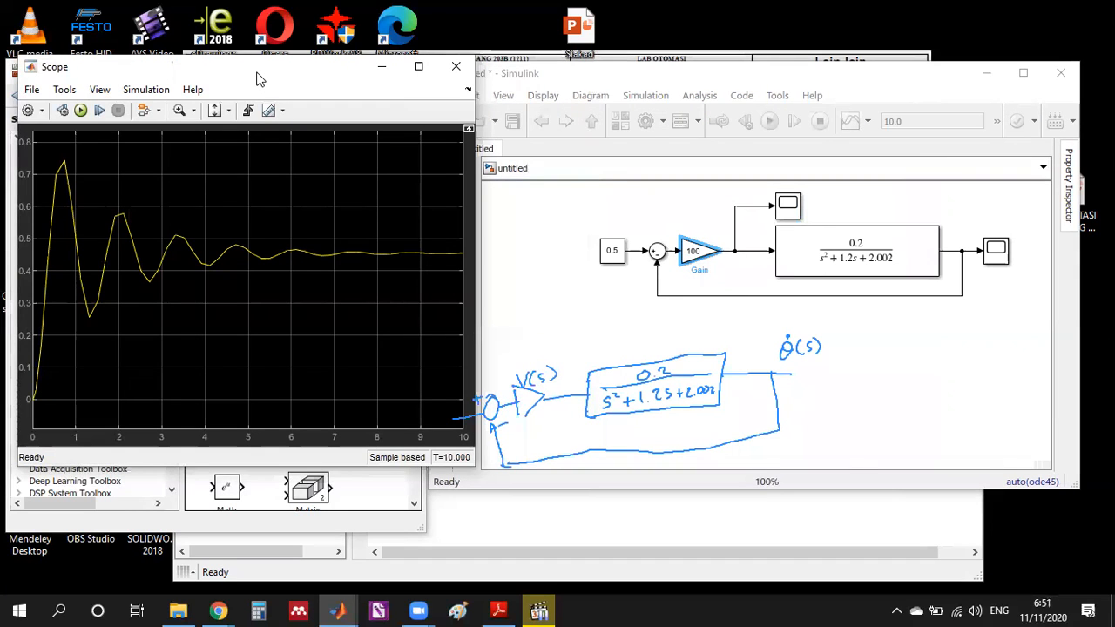
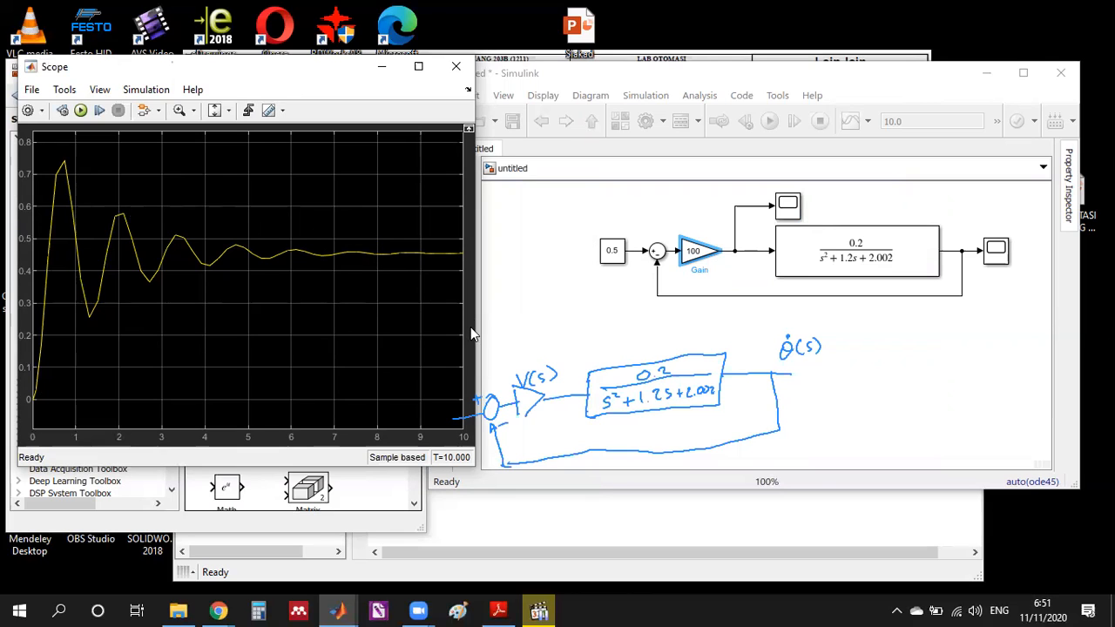
{"action": "left_click", "coordinate": [651, 79]}
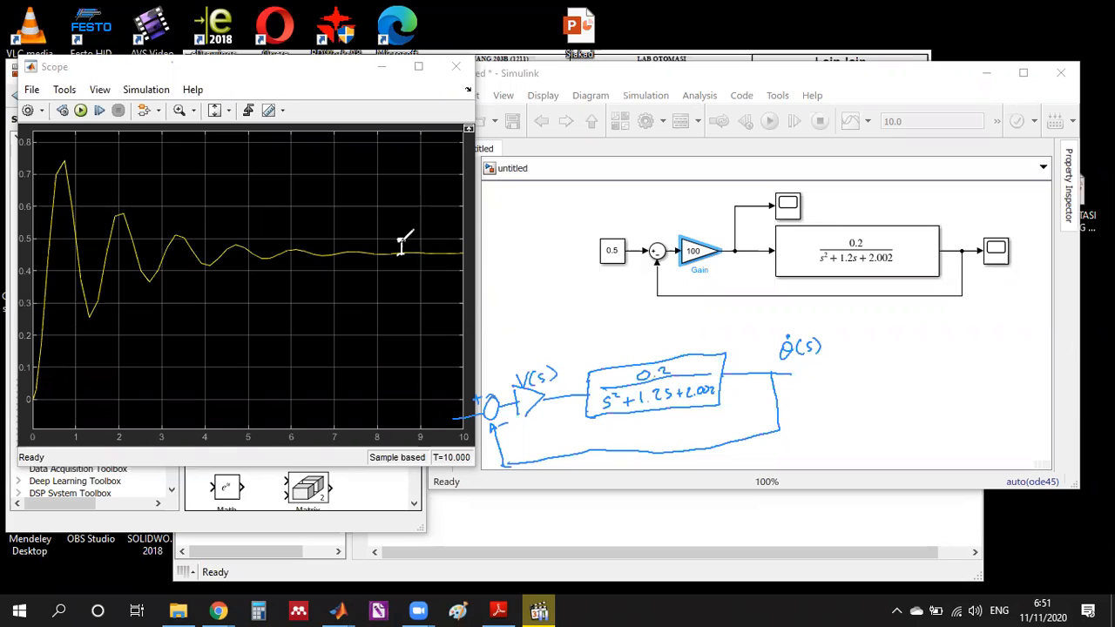
{"action": "mouse_move", "coordinate": [399, 246]}
{"action": "left_mouse_down"}
{"action": "mouse_move", "coordinate": [347, 199]}
{"action": "mouse_move", "coordinate": [388, 179]}
{"action": "mouse_move", "coordinate": [405, 202]}
{"action": "mouse_move", "coordinate": [447, 188]}
{"action": "mouse_move", "coordinate": [418, 209]}
{"action": "mouse_move", "coordinate": [449, 199]}
{"action": "mouse_move", "coordinate": [443, 206]}
{"action": "left_mouse_up"}
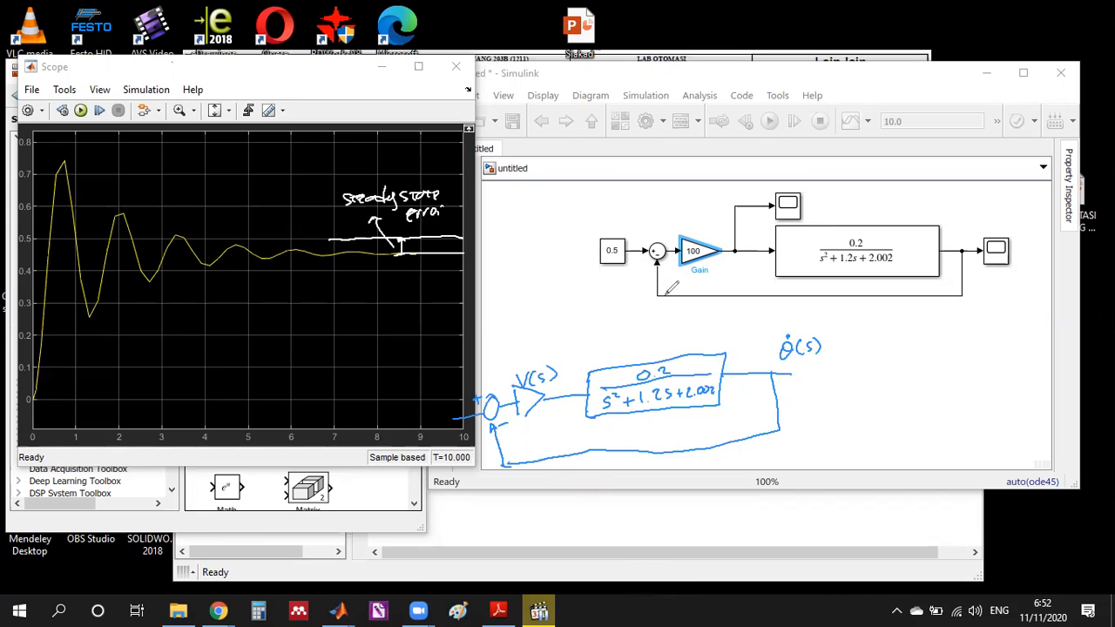
Clear the handwritten annotations and sketch a block with an input arrow, fraction line and numerator K·0.2 below the model.
{"action": "left_click", "coordinate": [872, 83]}
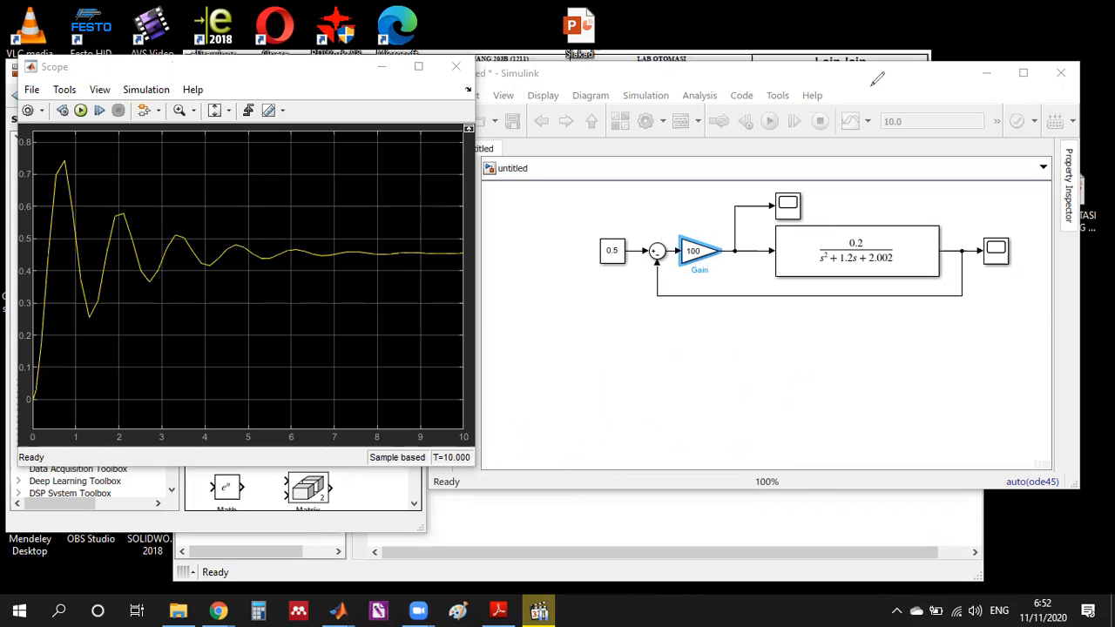
{"action": "left_click", "coordinate": [856, 81]}
{"action": "mouse_move", "coordinate": [625, 349]}
{"action": "left_mouse_down"}
{"action": "mouse_move", "coordinate": [665, 345]}
{"action": "mouse_move", "coordinate": [666, 365]}
{"action": "mouse_move", "coordinate": [807, 305]}
{"action": "mouse_move", "coordinate": [812, 353]}
{"action": "left_mouse_up"}
{"action": "left_click_drag", "start_coordinate": [663, 373], "coordinate": [812, 353]}
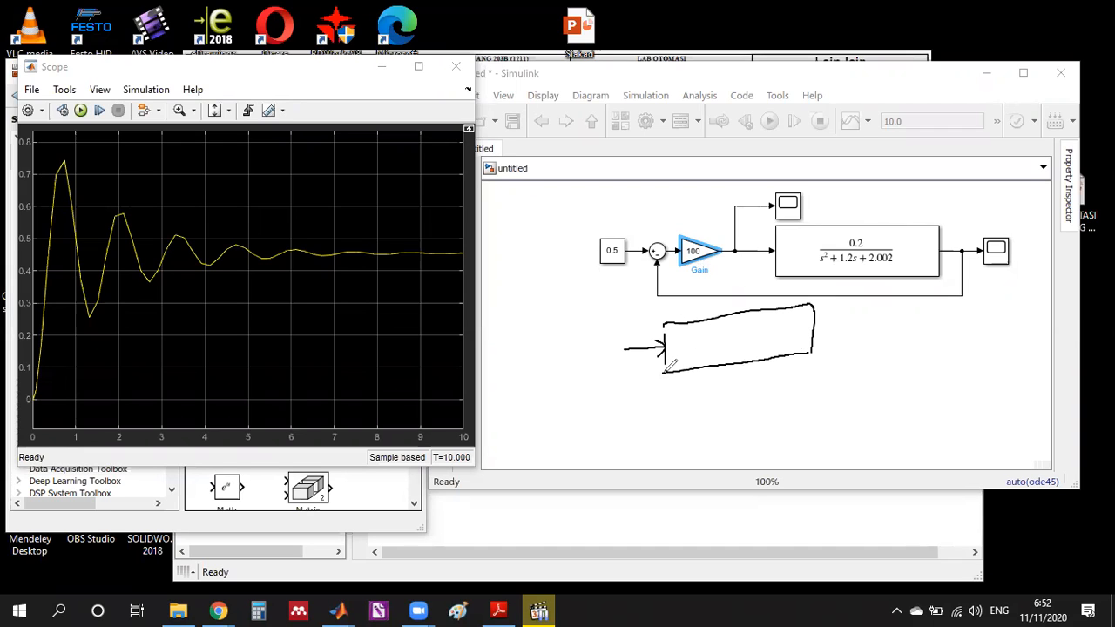
{"action": "left_click", "coordinate": [739, 328]}
{"action": "left_click_drag", "start_coordinate": [747, 319], "coordinate": [752, 328]}
{"action": "left_click_drag", "start_coordinate": [682, 342], "coordinate": [803, 325]}
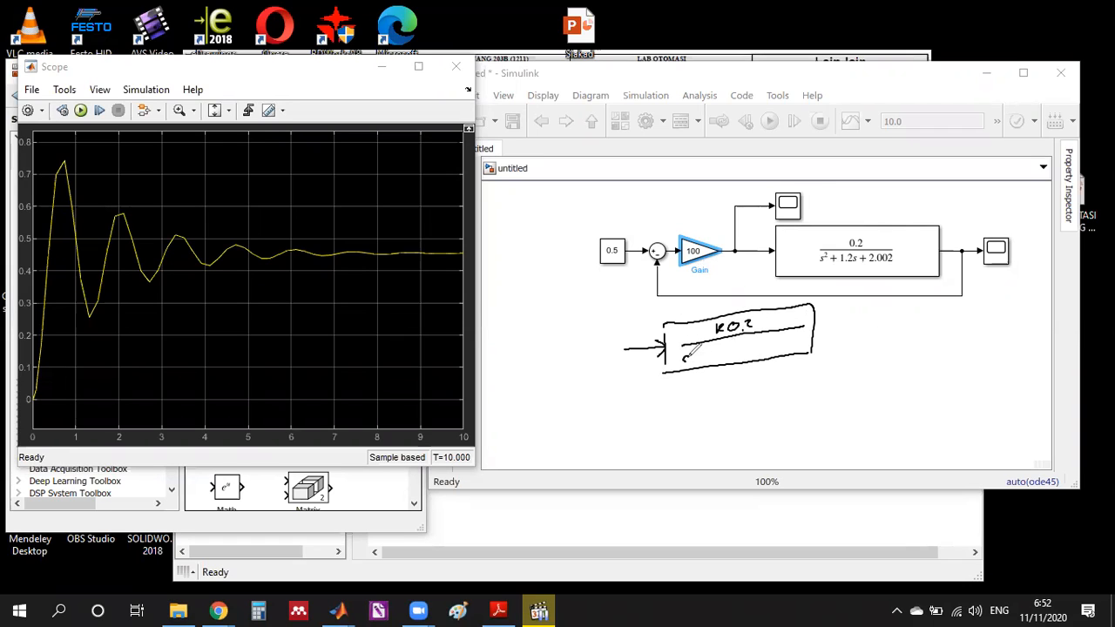
Write the denominator s²+1.2s+(2.002+K·0.2) in the sketched block and redraw the outline around the whole fraction.
{"action": "mouse_move", "coordinate": [691, 353]}
{"action": "left_mouse_down"}
{"action": "mouse_move", "coordinate": [703, 363]}
{"action": "mouse_move", "coordinate": [749, 350]}
{"action": "left_mouse_up"}
{"action": "left_click", "coordinate": [721, 359]}
{"action": "left_click_drag", "start_coordinate": [745, 347], "coordinate": [797, 346]}
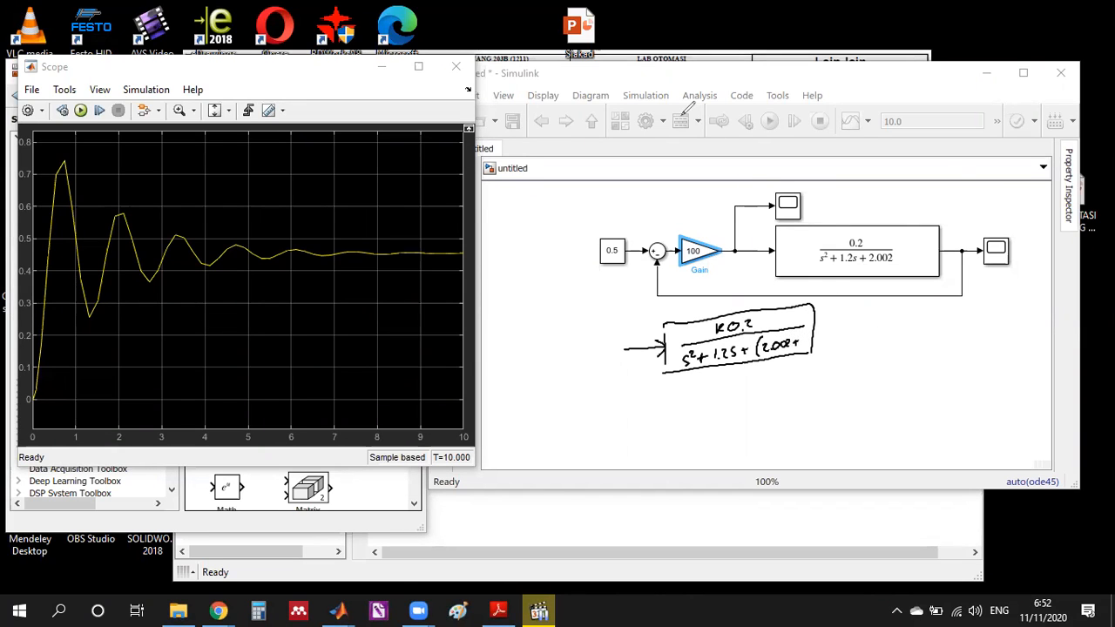
{"action": "left_click", "coordinate": [817, 324]}
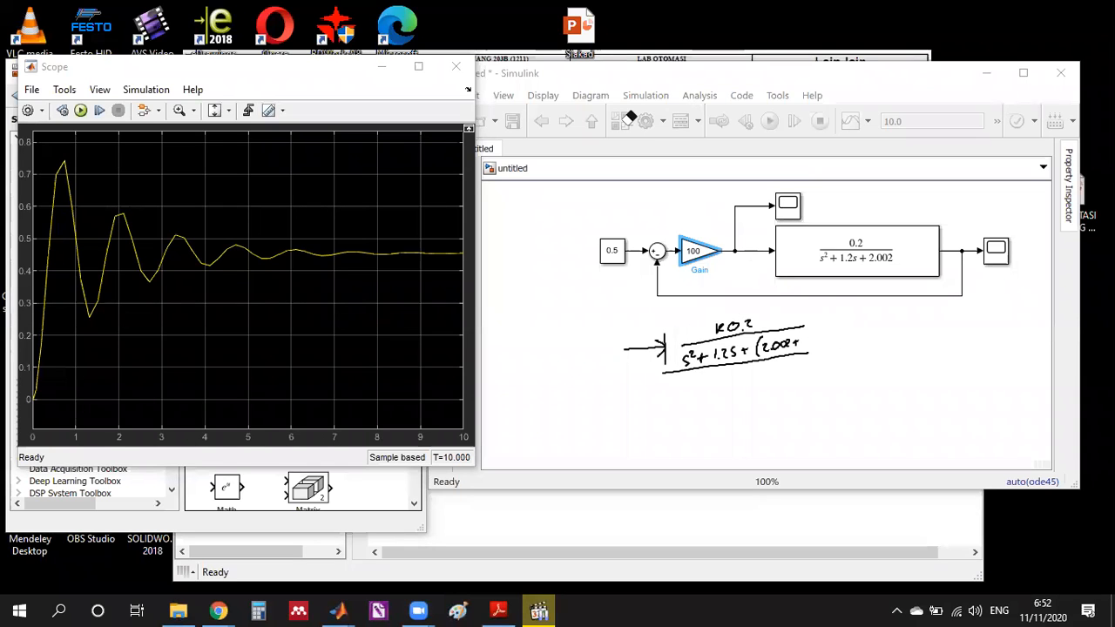
{"action": "mouse_move", "coordinate": [807, 348]}
{"action": "left_mouse_down"}
{"action": "mouse_move", "coordinate": [808, 335]}
{"action": "mouse_move", "coordinate": [840, 342]}
{"action": "left_mouse_up"}
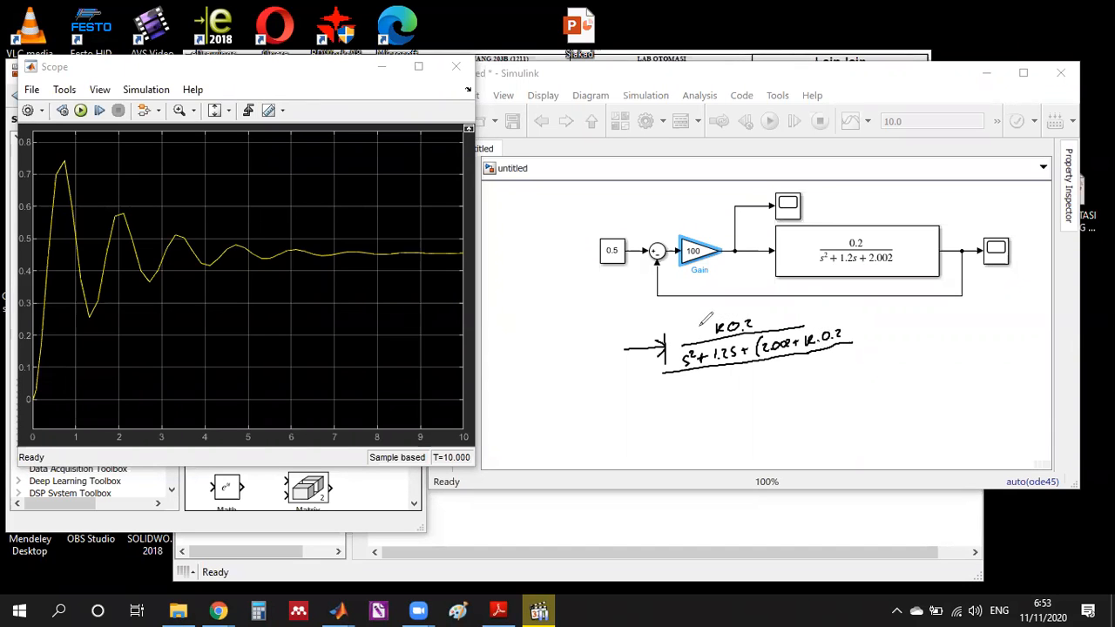
{"action": "left_click_drag", "start_coordinate": [673, 324], "coordinate": [767, 303]}
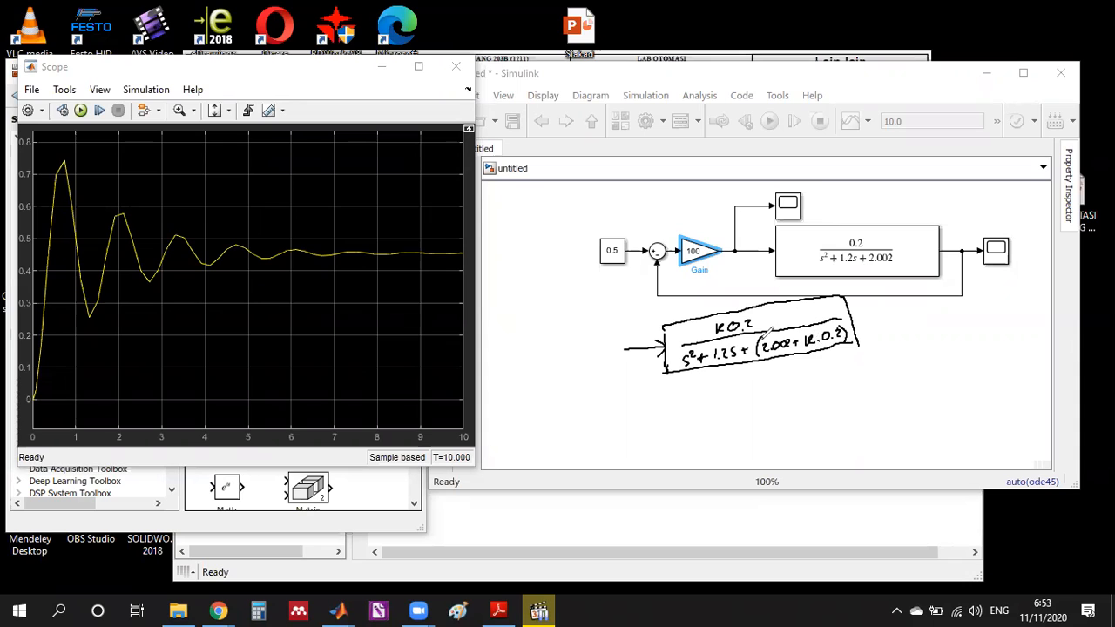
Label the denominator's bracketed term ωn² and write 2.002+20, 22.002 and ωn=√22.002 beneath it.
{"action": "left_click", "coordinate": [803, 363]}
{"action": "mouse_move", "coordinate": [809, 362]}
{"action": "left_mouse_down"}
{"action": "mouse_move", "coordinate": [839, 352]}
{"action": "mouse_move", "coordinate": [806, 377]}
{"action": "mouse_move", "coordinate": [823, 373]}
{"action": "left_mouse_up"}
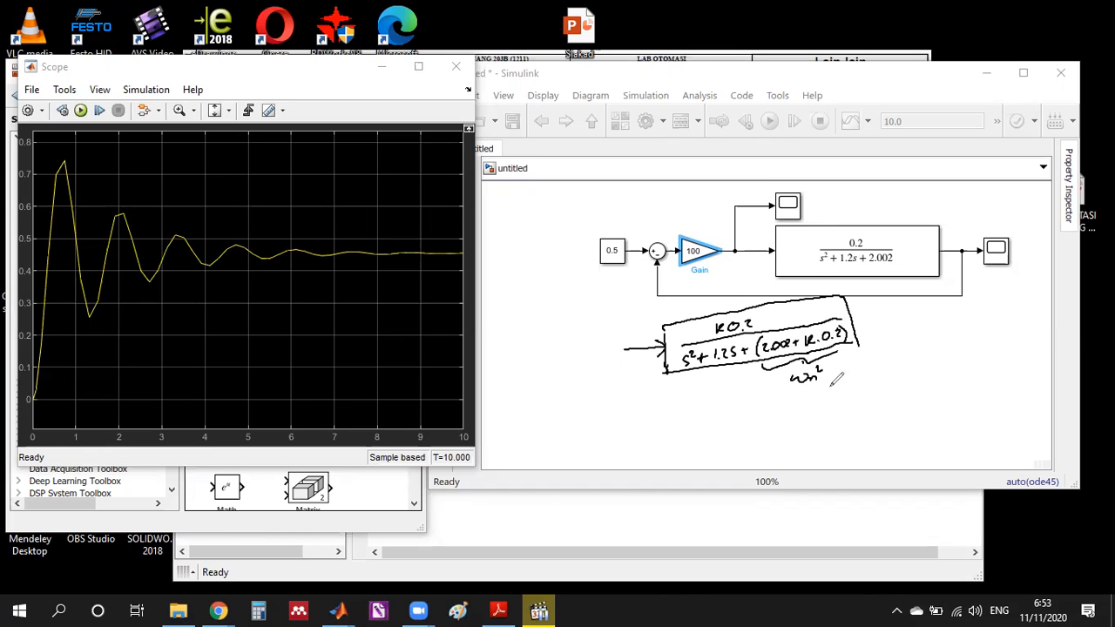
{"action": "left_click", "coordinate": [792, 413]}
{"action": "mouse_move", "coordinate": [774, 407]}
{"action": "left_mouse_down"}
{"action": "mouse_move", "coordinate": [786, 414]}
{"action": "mouse_move", "coordinate": [864, 394]}
{"action": "left_mouse_up"}
{"action": "mouse_move", "coordinate": [813, 424]}
{"action": "left_mouse_down"}
{"action": "mouse_move", "coordinate": [831, 429]}
{"action": "mouse_move", "coordinate": [876, 409]}
{"action": "left_mouse_up"}
{"action": "left_click", "coordinate": [840, 427]}
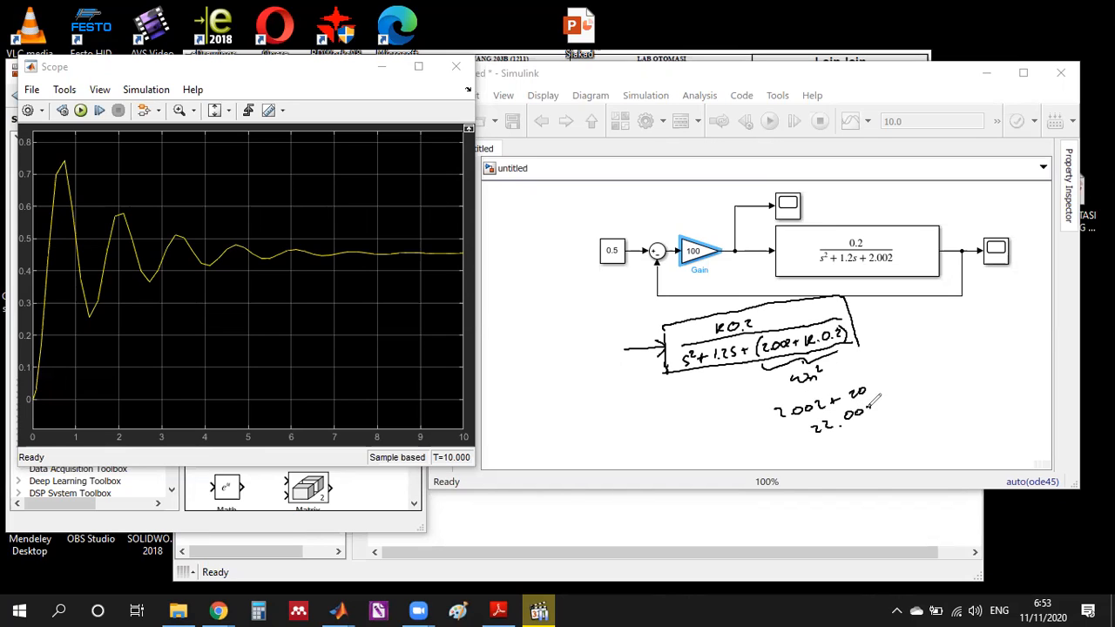
{"action": "mouse_move", "coordinate": [807, 446]}
{"action": "left_mouse_down"}
{"action": "mouse_move", "coordinate": [889, 418]}
{"action": "mouse_move", "coordinate": [837, 443]}
{"action": "left_mouse_up"}
{"action": "left_click_drag", "start_coordinate": [834, 448], "coordinate": [895, 422]}
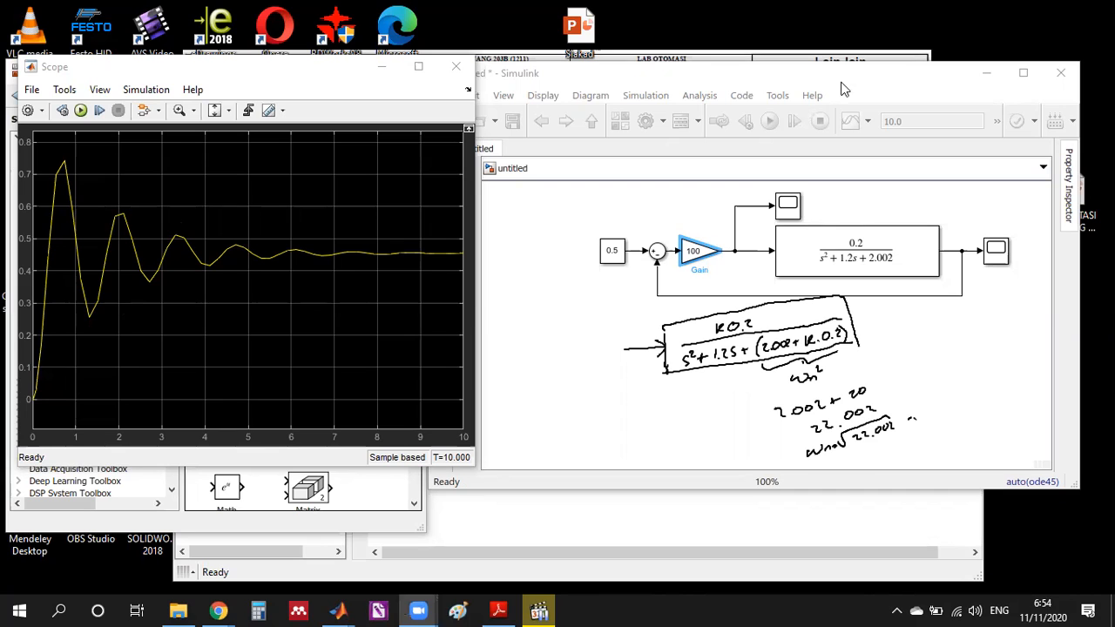
Set the Gain block's value to 1 and rerun the simulation to view the output response.
{"action": "left_click", "coordinate": [693, 252]}
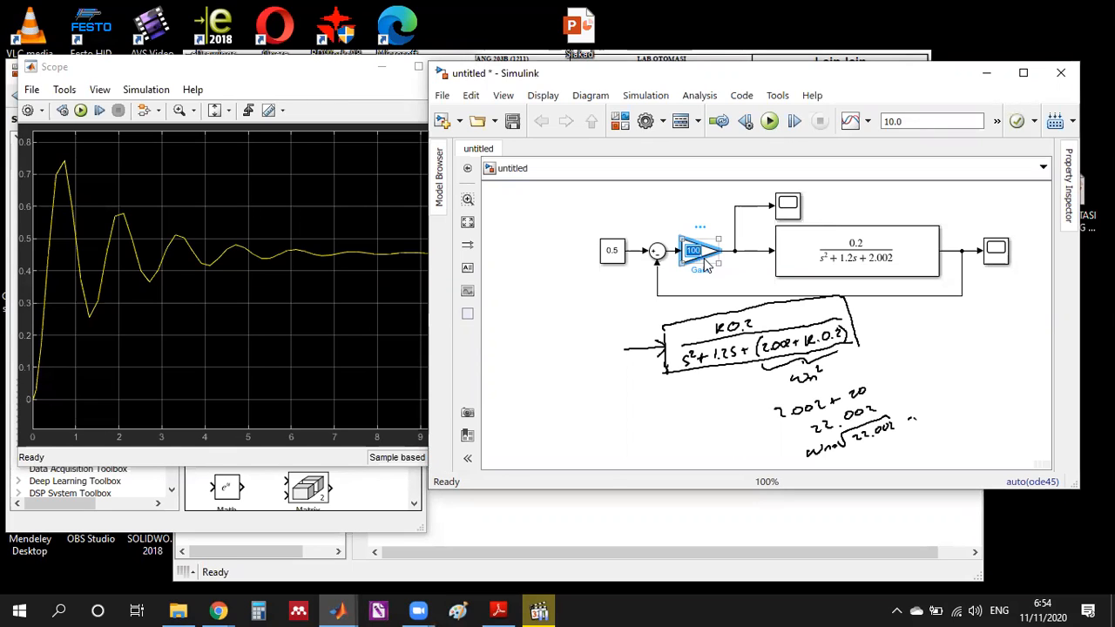
{"action": "type", "text": "1"}
{"action": "left_click", "coordinate": [770, 122]}
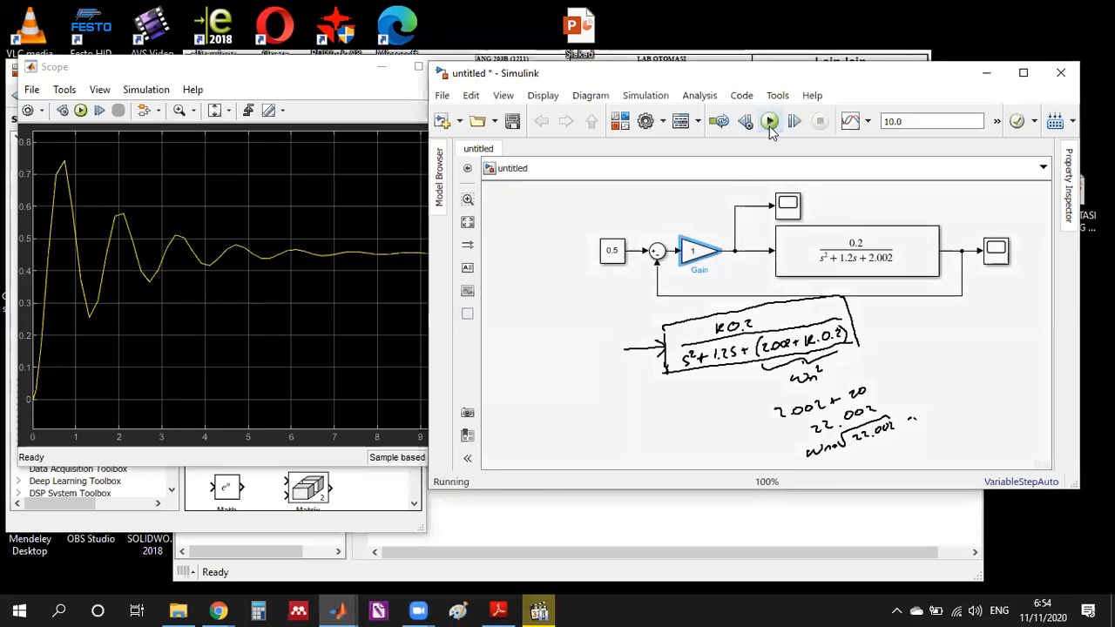
{"action": "left_click", "coordinate": [272, 77]}
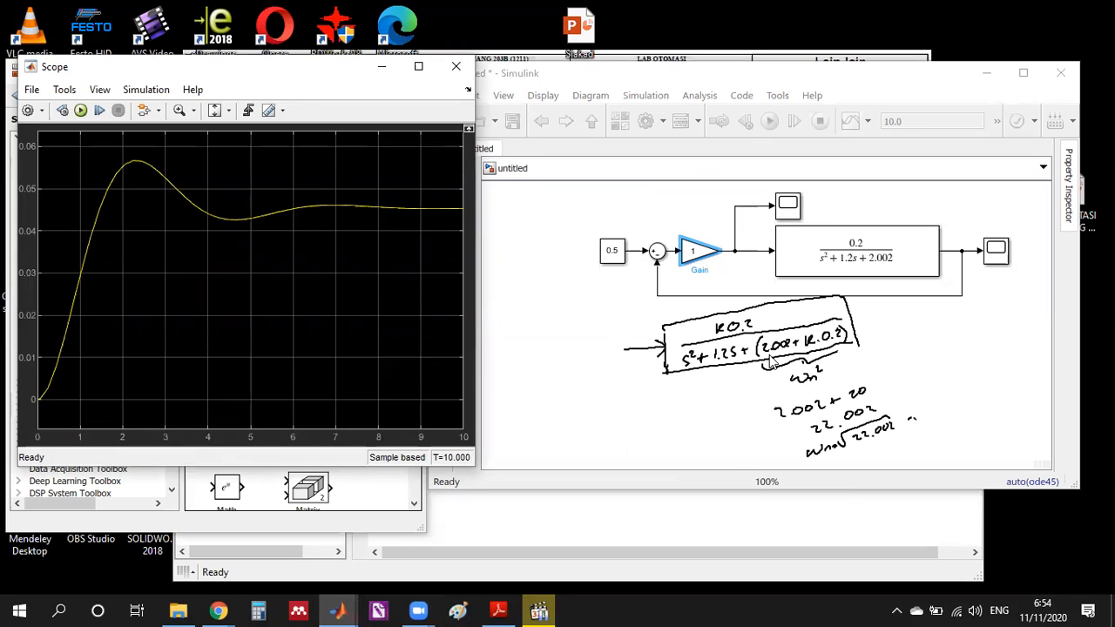
Set the Gain block's value back to 100 and rerun the simulation to compare the output response.
{"action": "left_click", "coordinate": [695, 252]}
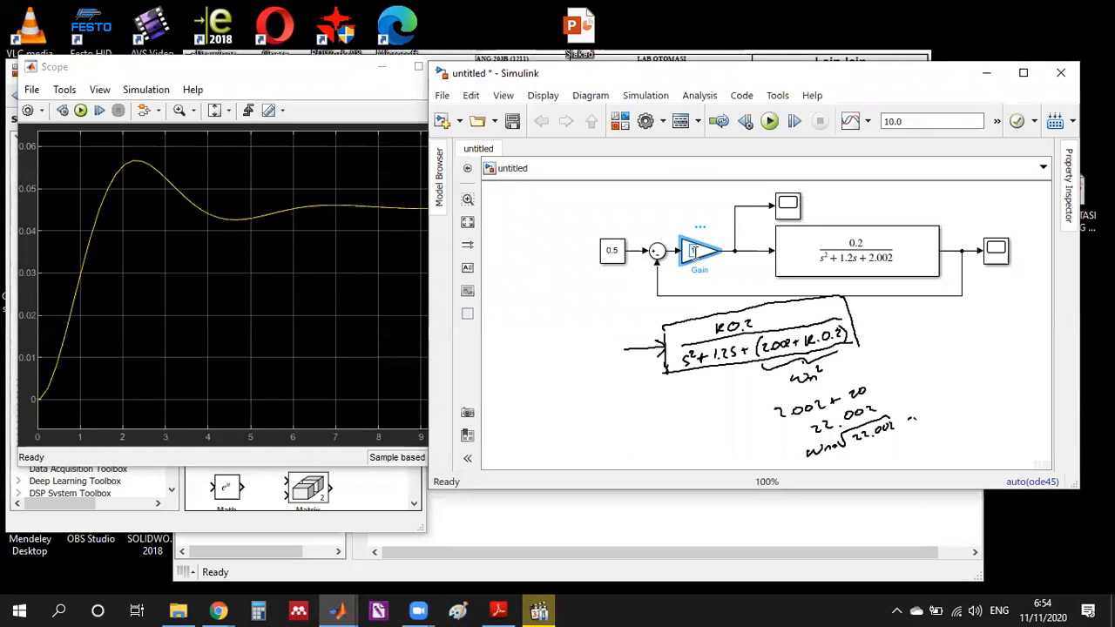
{"action": "type", "text": "00"}
{"action": "left_click", "coordinate": [694, 220]}
{"action": "left_click", "coordinate": [769, 122]}
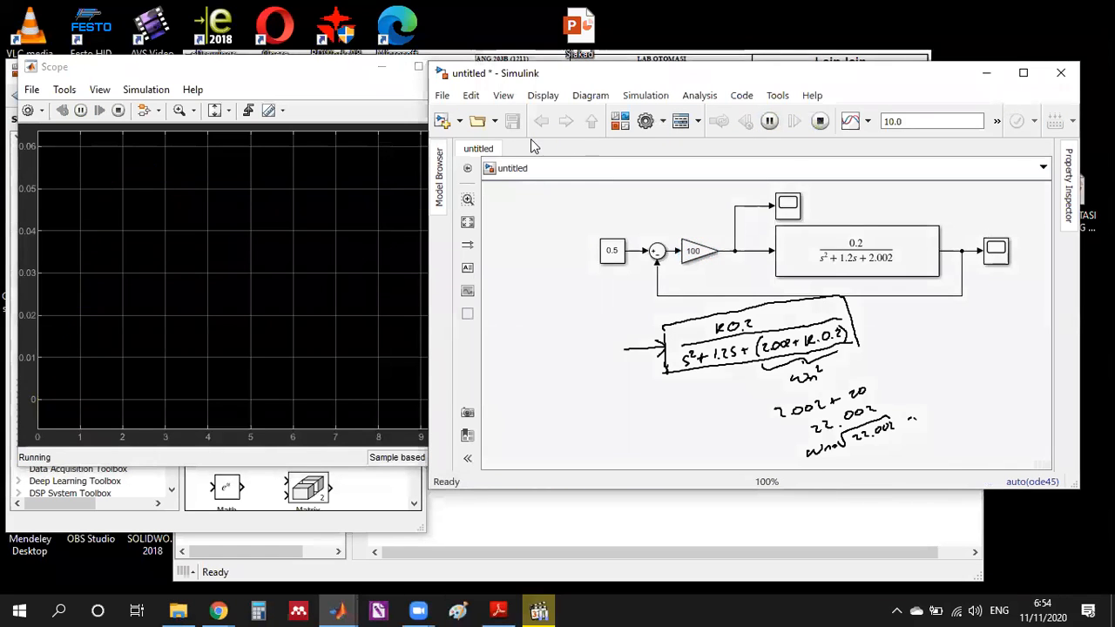
{"action": "left_click", "coordinate": [277, 79]}
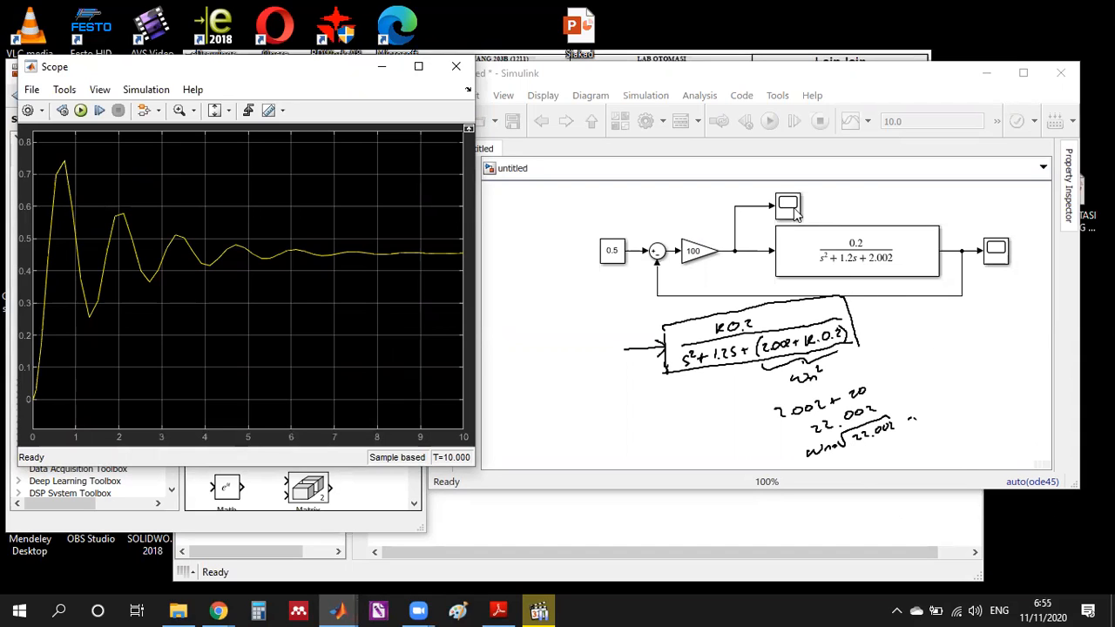
Clear all handwritten annotations and return to the Simulink model.
{"action": "left_click", "coordinate": [735, 82]}
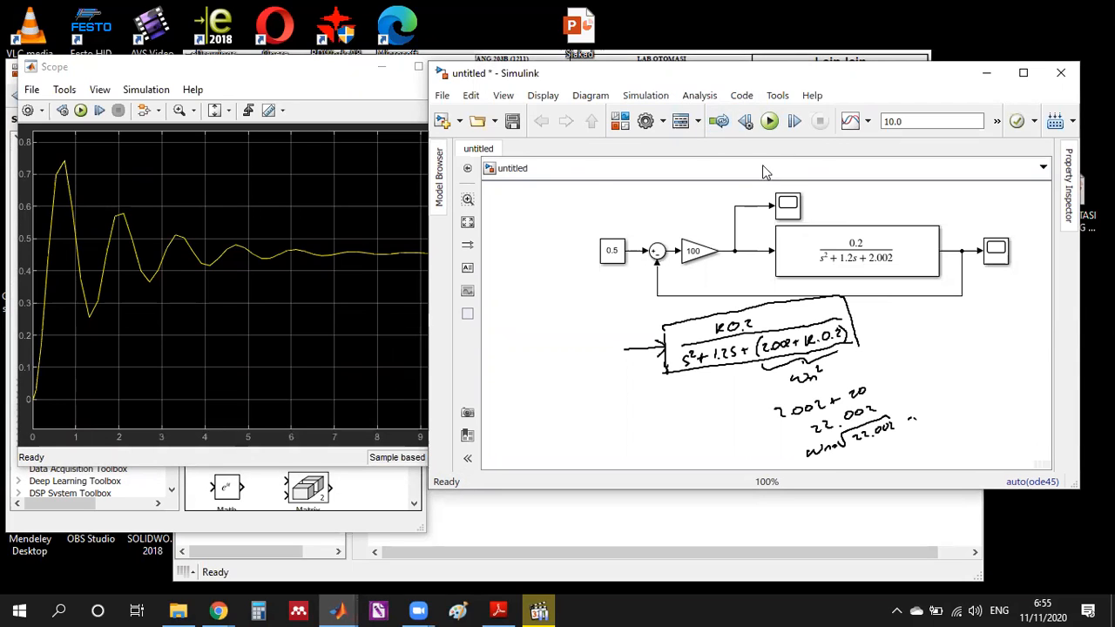
{"action": "left_click", "coordinate": [764, 78]}
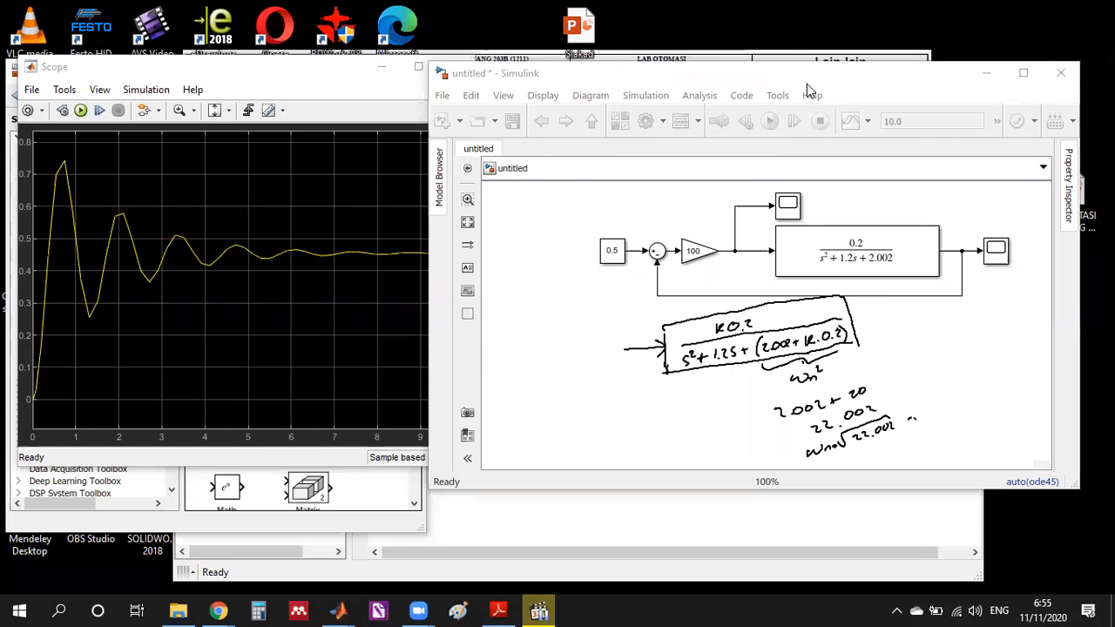
{"action": "left_click", "coordinate": [807, 85]}
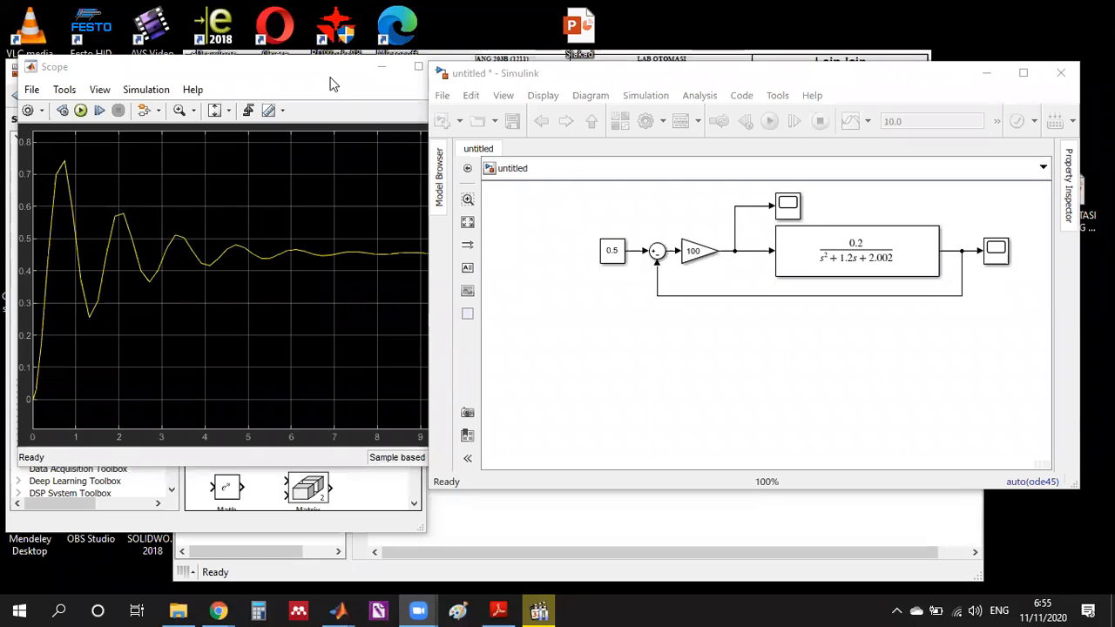
{"action": "left_click", "coordinate": [720, 77]}
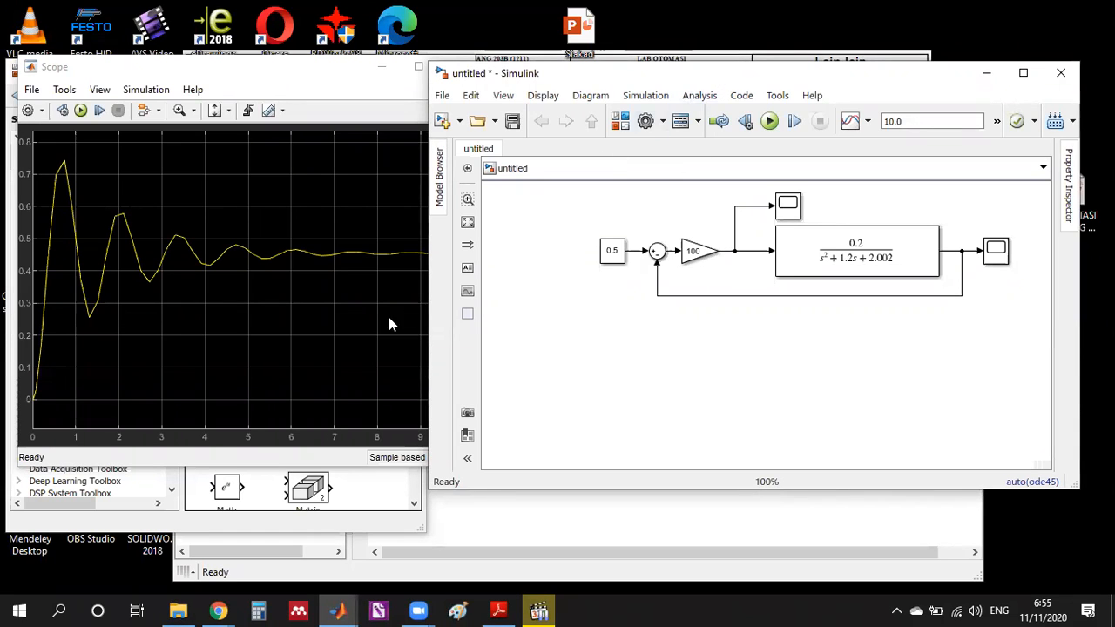
Place an Integrator block from the Continuous library below the Gain block, and move the Constant and Sum blocks farther from the Gain.
{"action": "left_click", "coordinate": [295, 519]}
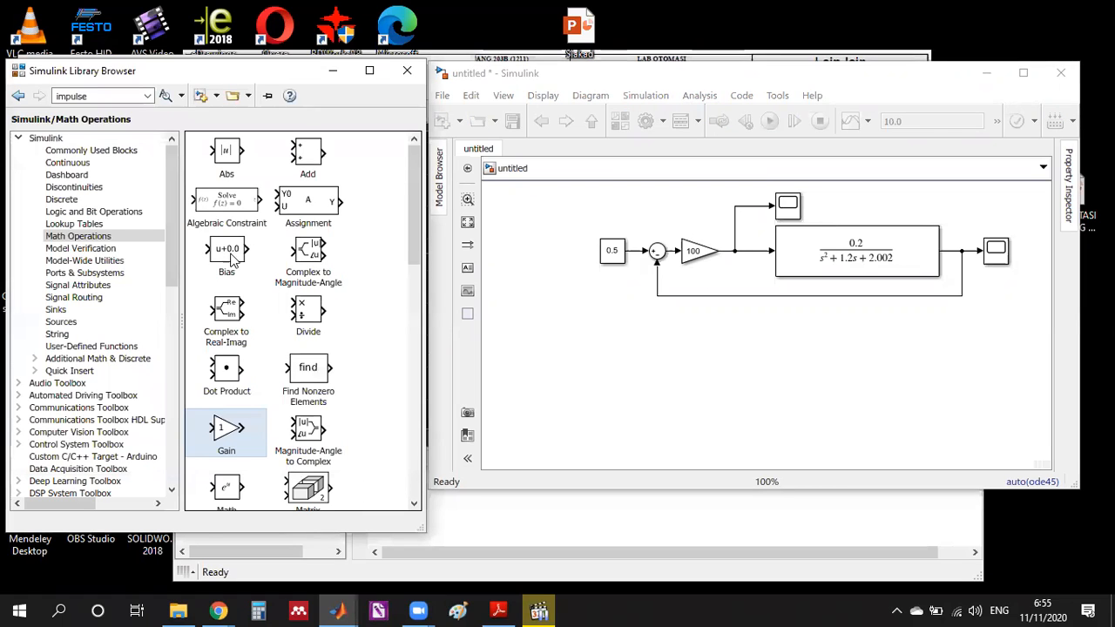
{"action": "left_click", "coordinate": [106, 164]}
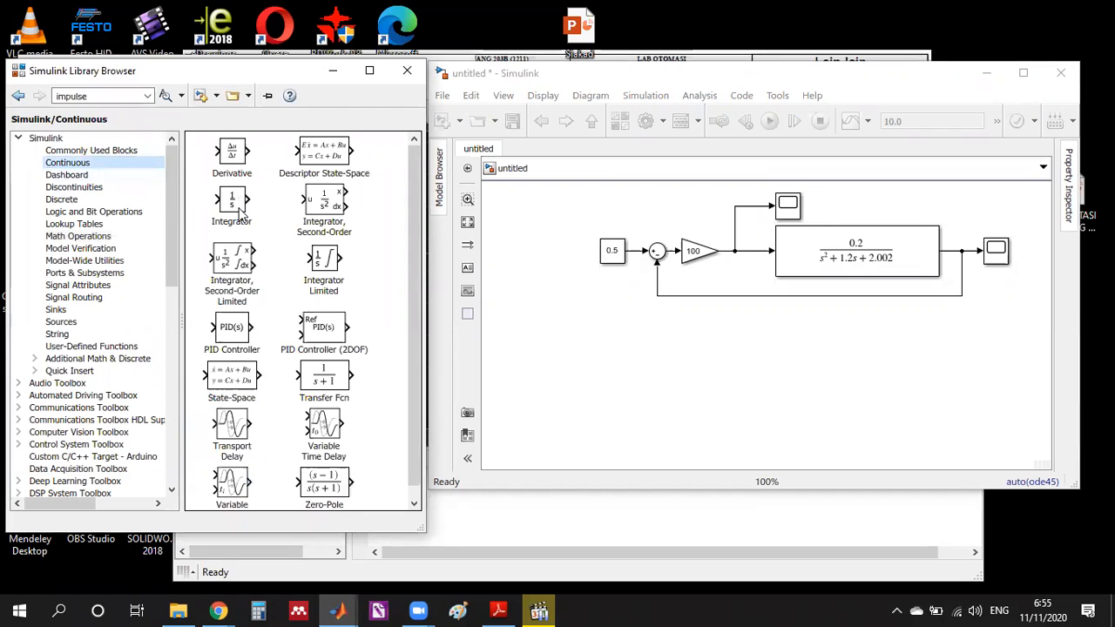
{"action": "left_click_drag", "start_coordinate": [240, 209], "coordinate": [684, 370]}
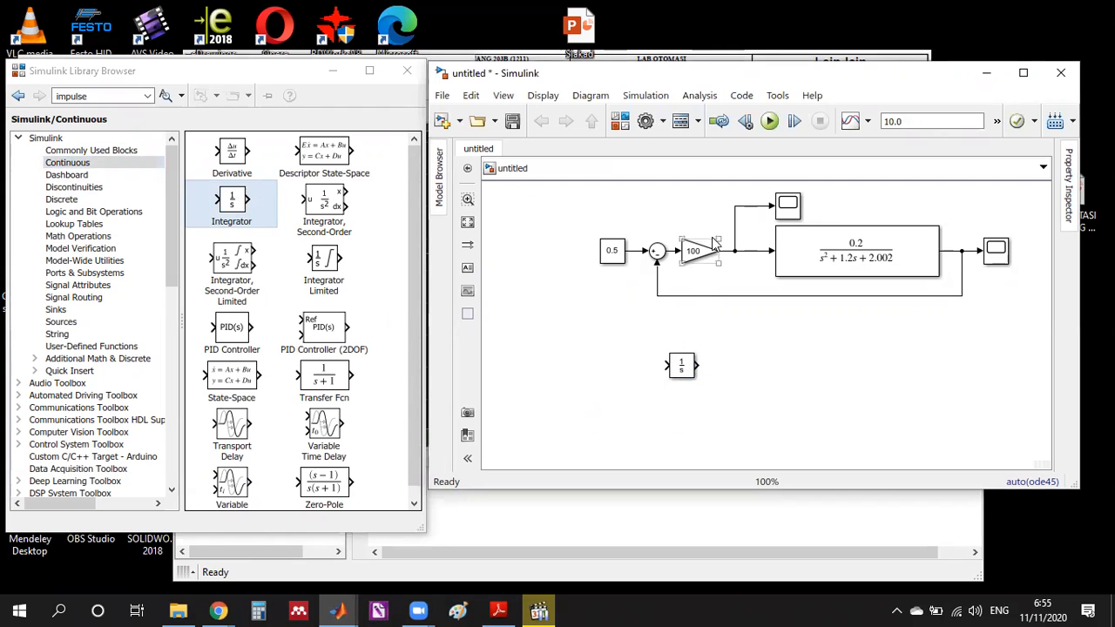
{"action": "left_click_drag", "start_coordinate": [578, 220], "coordinate": [555, 264]}
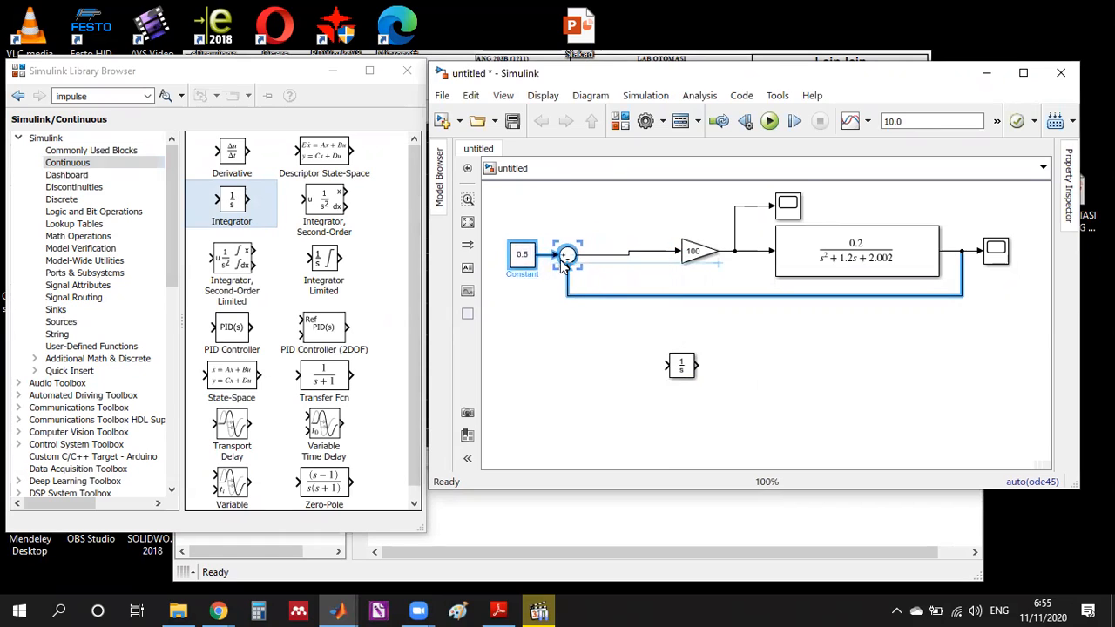
{"action": "left_click", "coordinate": [554, 360]}
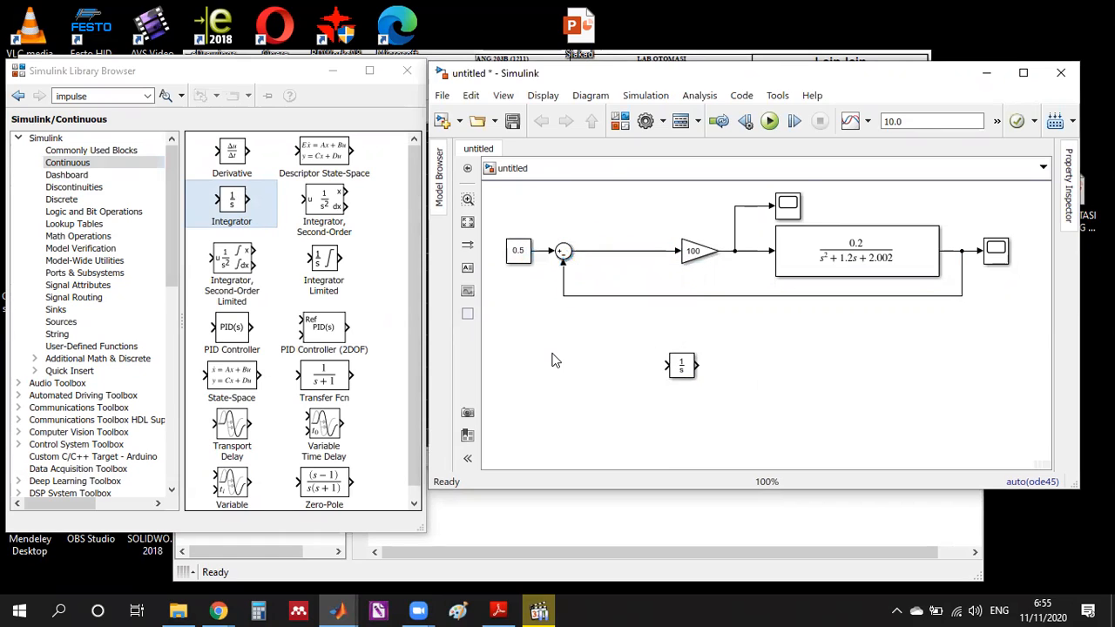
Move the Gain block up level with the control-signal scope, place the Integrator beneath it, and route the feedback line lower.
{"action": "left_click_drag", "start_coordinate": [694, 266], "coordinate": [642, 218]}
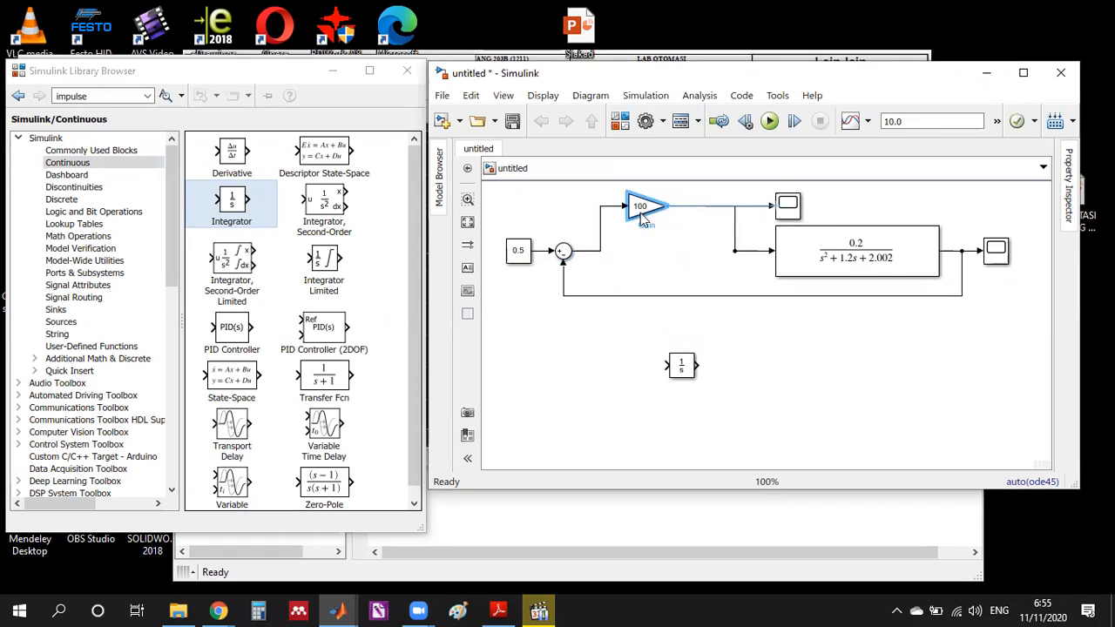
{"action": "left_click", "coordinate": [777, 378]}
{"action": "left_click_drag", "start_coordinate": [691, 371], "coordinate": [647, 252]}
{"action": "left_click_drag", "start_coordinate": [653, 300], "coordinate": [653, 376]}
Branch the error signal from the Sum block's output line to the Integrator's input.
{"action": "left_click", "coordinate": [645, 255]}
{"action": "left_click_drag", "start_coordinate": [645, 255], "coordinate": [600, 252]}
{"action": "left_click", "coordinate": [665, 314]}
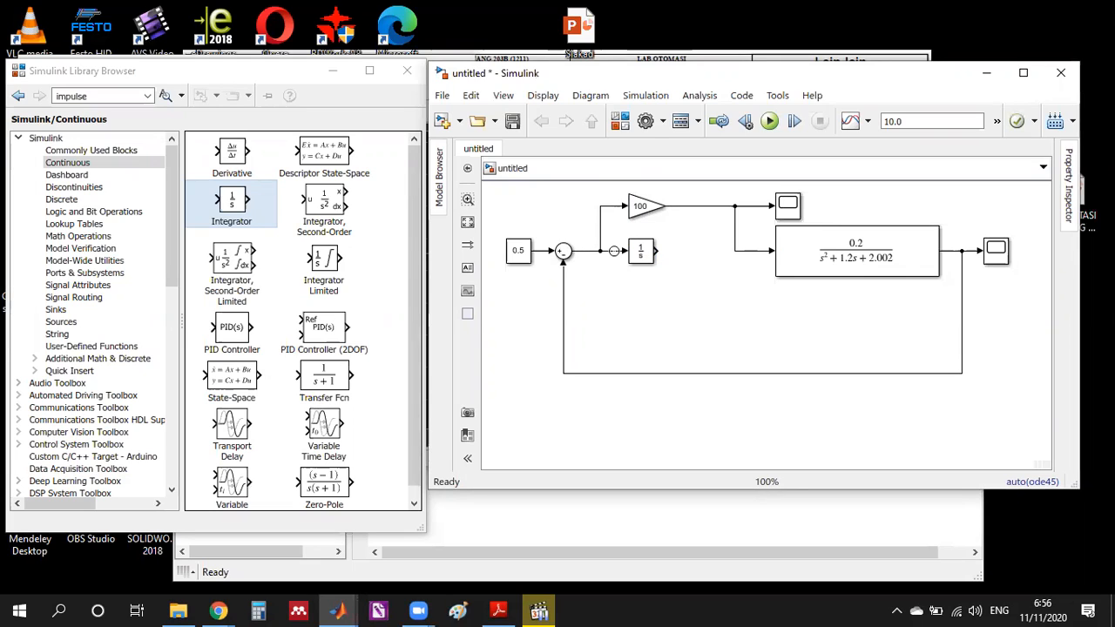
Open the output Scope and examine the proportional-only response alongside the Gain and Integrator branches in the model.
{"action": "left_click", "coordinate": [635, 253]}
{"action": "double_click", "coordinate": [996, 252]}
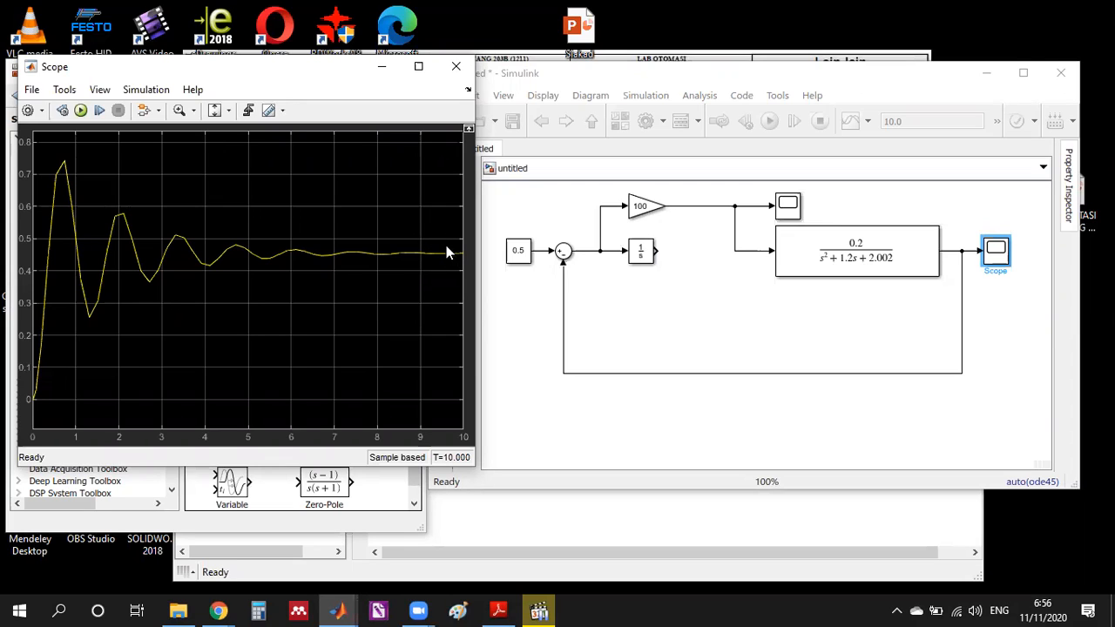
{"action": "left_click", "coordinate": [643, 208]}
{"action": "left_click", "coordinate": [597, 233]}
{"action": "left_click", "coordinate": [648, 218]}
{"action": "left_click", "coordinate": [697, 199]}
{"action": "left_click", "coordinate": [652, 260]}
{"action": "left_click", "coordinate": [645, 252]}
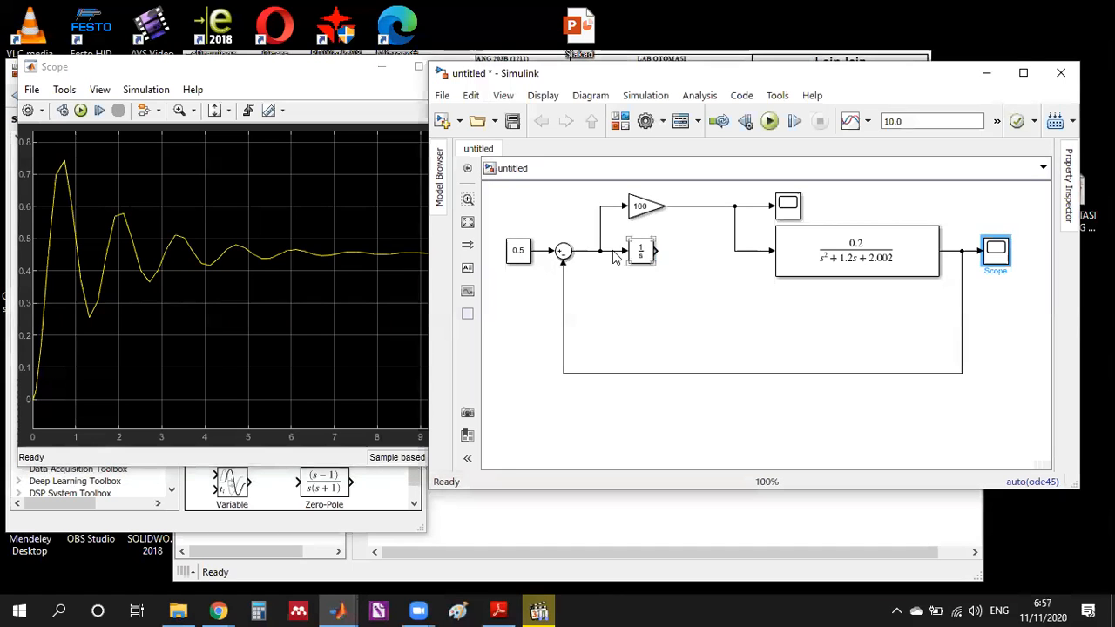
Shift the Integrator closer to the error branch point and attach a copy of the 100 Gain block to its output.
{"action": "left_click", "coordinate": [632, 305]}
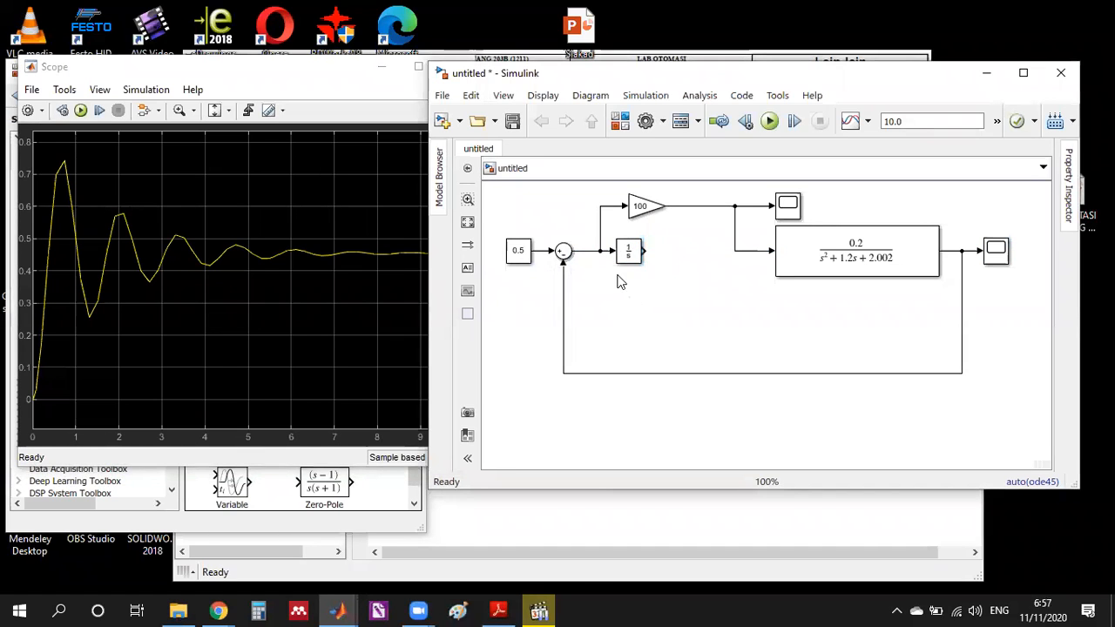
{"action": "left_click_drag", "start_coordinate": [642, 209], "coordinate": [678, 254]}
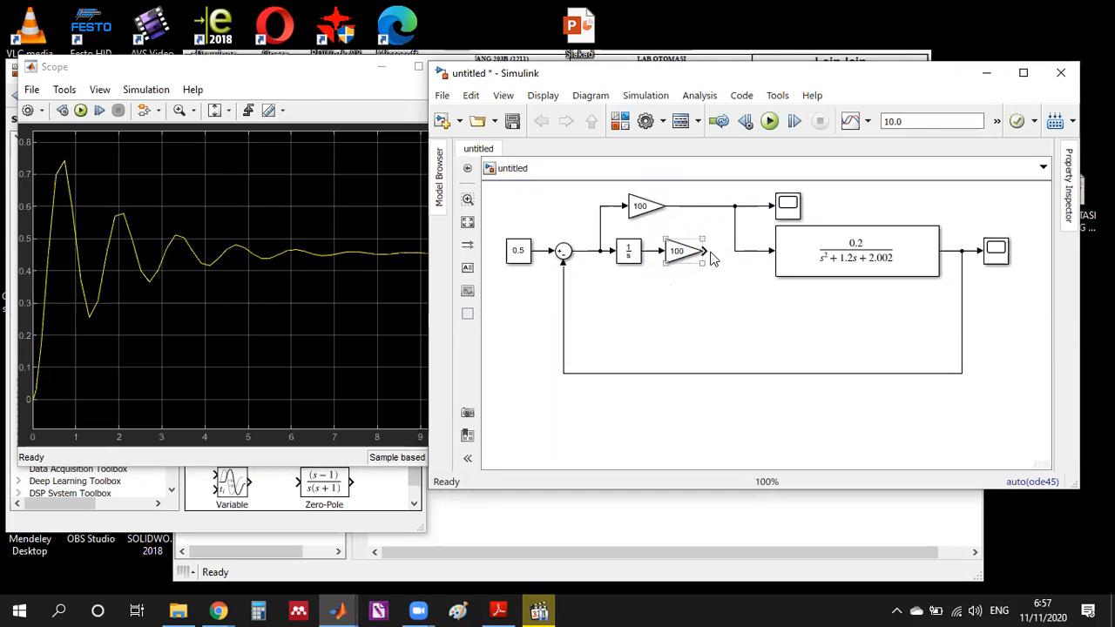
Delete the branch line from the proportional Gain to the transfer function's input and close the Scope window.
{"action": "left_click", "coordinate": [740, 251]}
{"action": "key", "text": "Delete"}
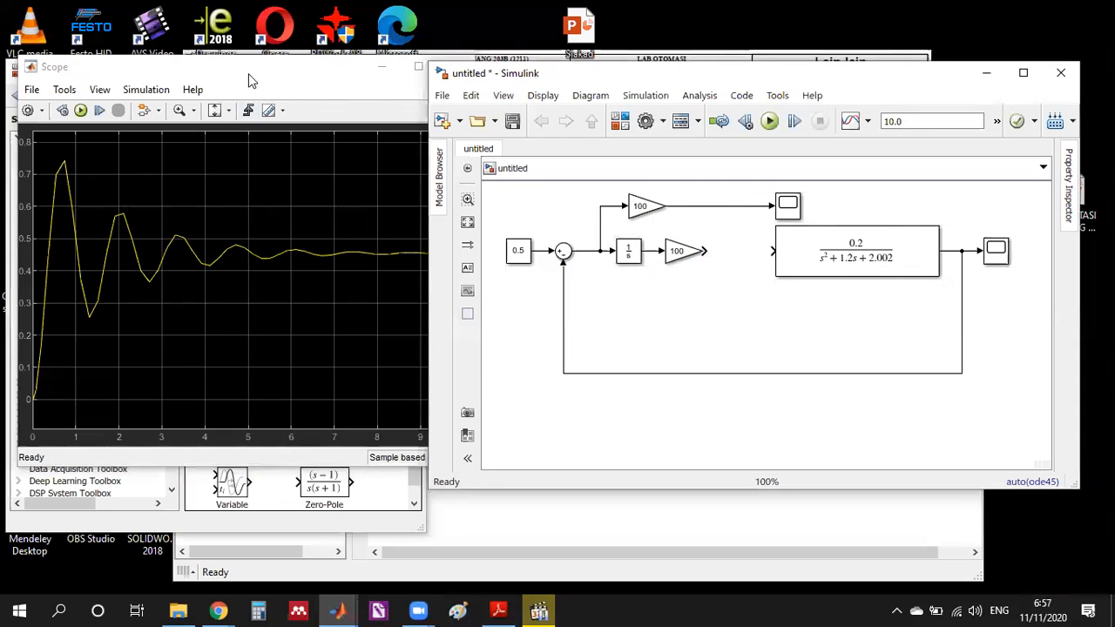
{"action": "left_click", "coordinate": [341, 98]}
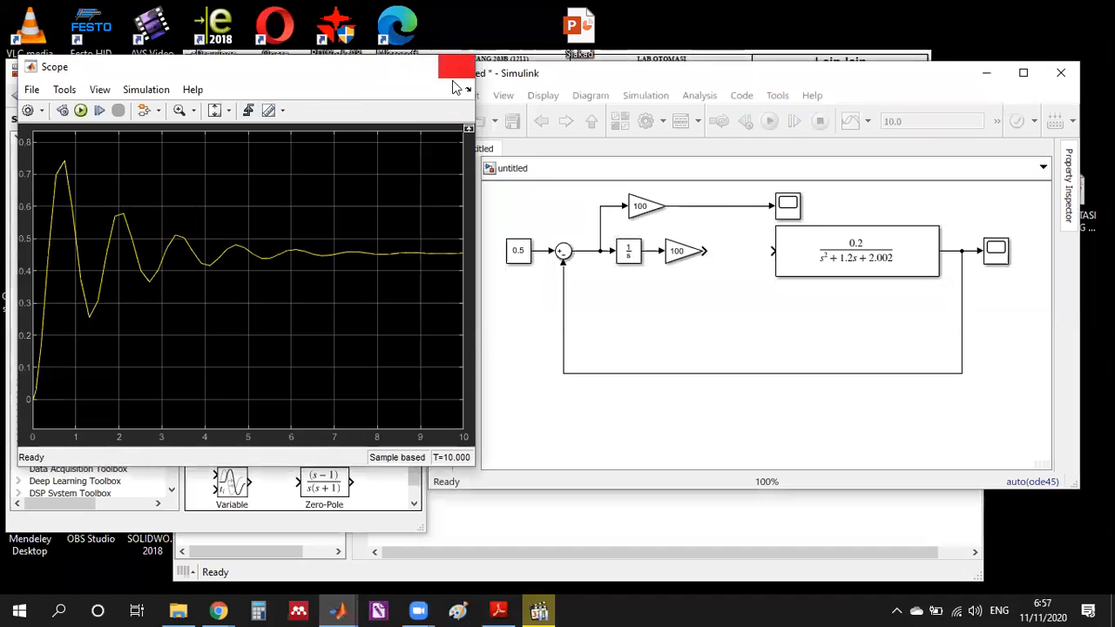
{"action": "left_click", "coordinate": [456, 67]}
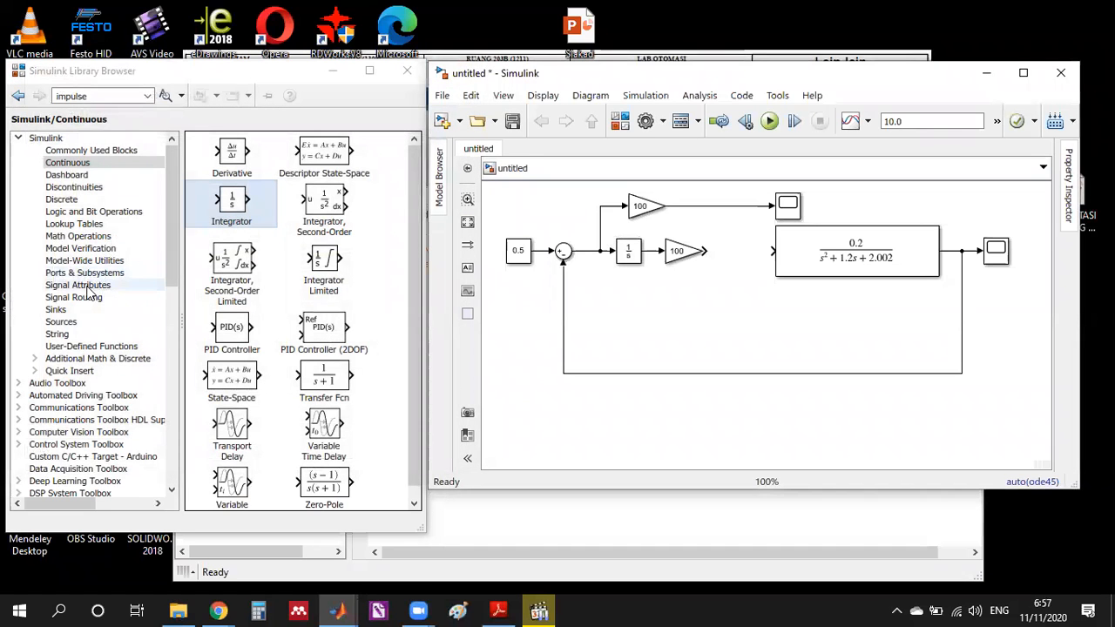
Insert an Add block from the Math Operations library before the transfer function and connect both Gain outputs to its inputs.
{"action": "left_click", "coordinate": [83, 236]}
{"action": "left_click_drag", "start_coordinate": [314, 155], "coordinate": [748, 254]}
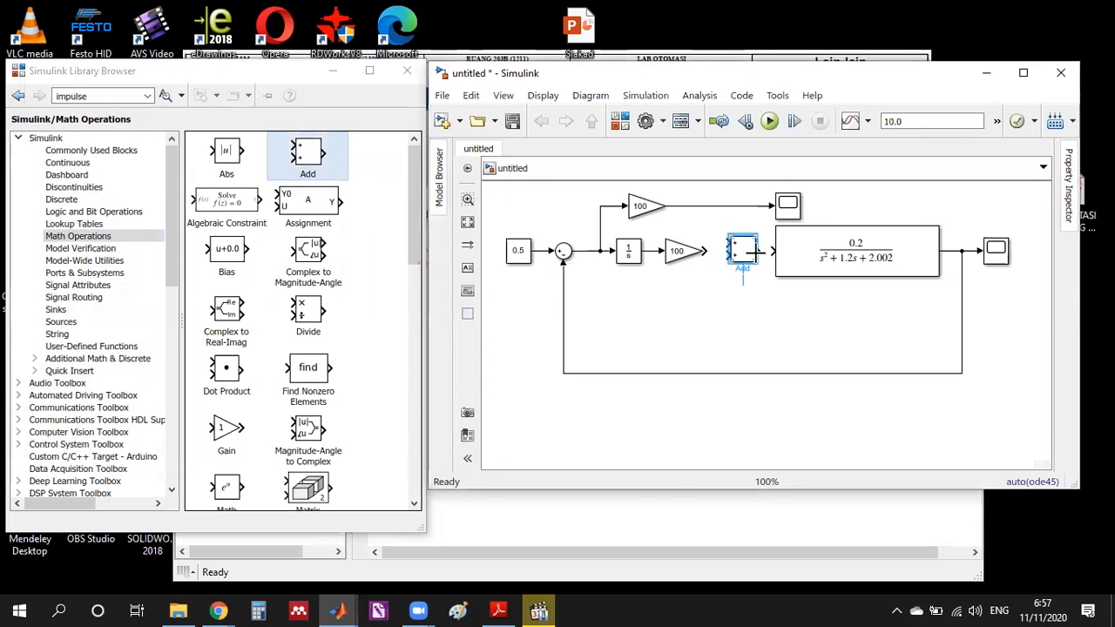
{"action": "mouse_move", "coordinate": [707, 251]}
{"action": "left_mouse_down"}
{"action": "mouse_move", "coordinate": [731, 253]}
{"action": "mouse_move", "coordinate": [712, 206]}
{"action": "left_mouse_up"}
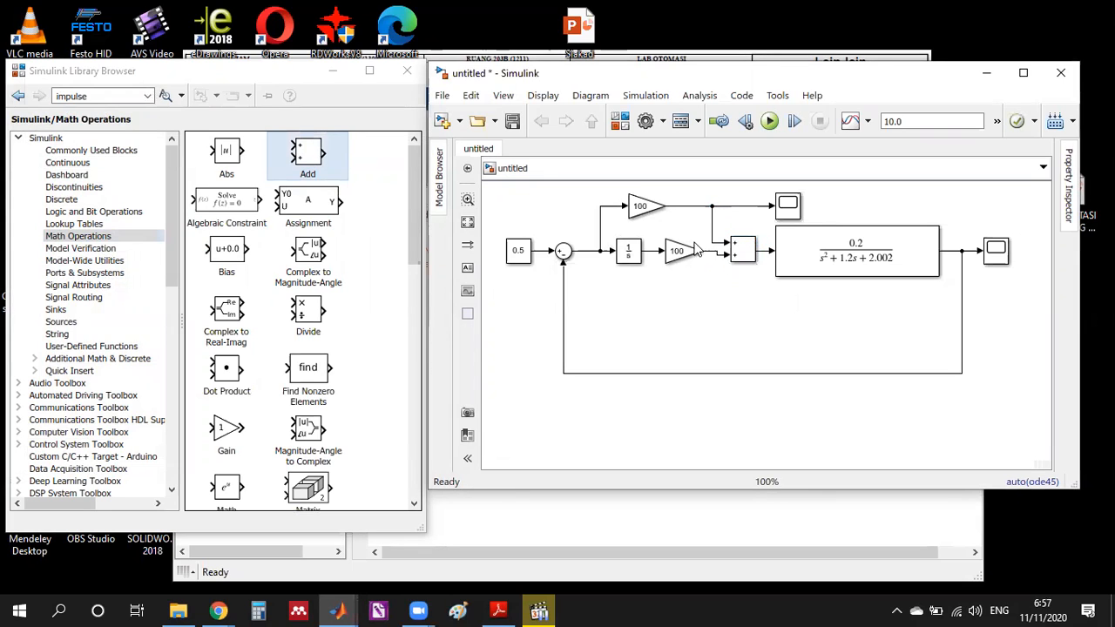
{"action": "left_click", "coordinate": [747, 260]}
{"action": "left_click_drag", "start_coordinate": [746, 254], "coordinate": [743, 253]}
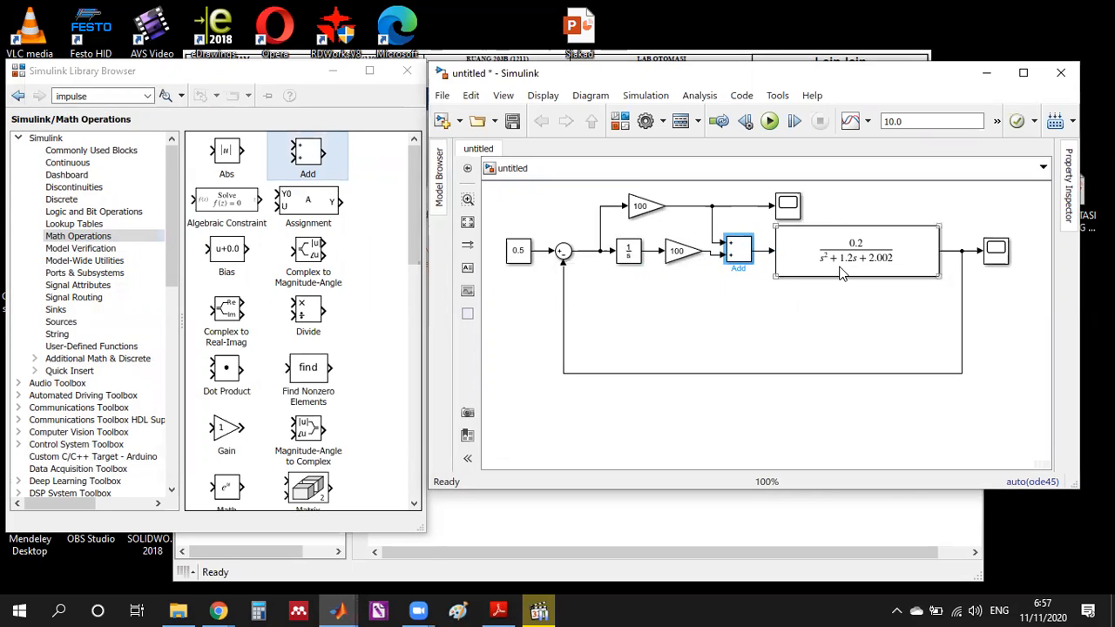
Disconnect the control-signal scope from the proportional Gain line and connect it to the Add block's output.
{"action": "left_click", "coordinate": [743, 207]}
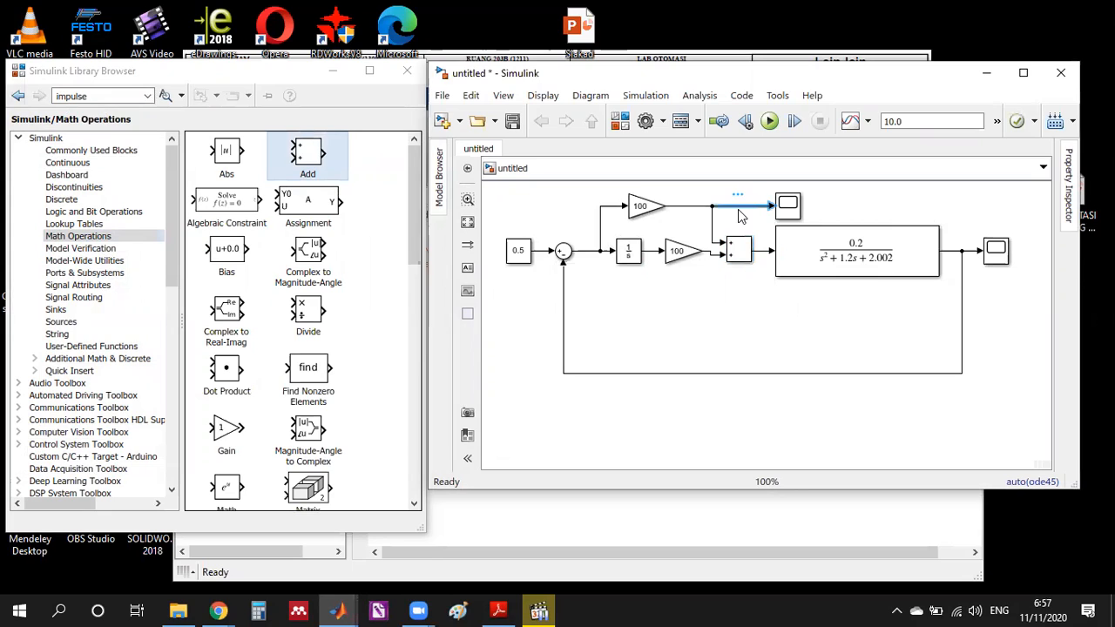
{"action": "key", "text": "Delete"}
{"action": "left_click_drag", "start_coordinate": [782, 209], "coordinate": [759, 253]}
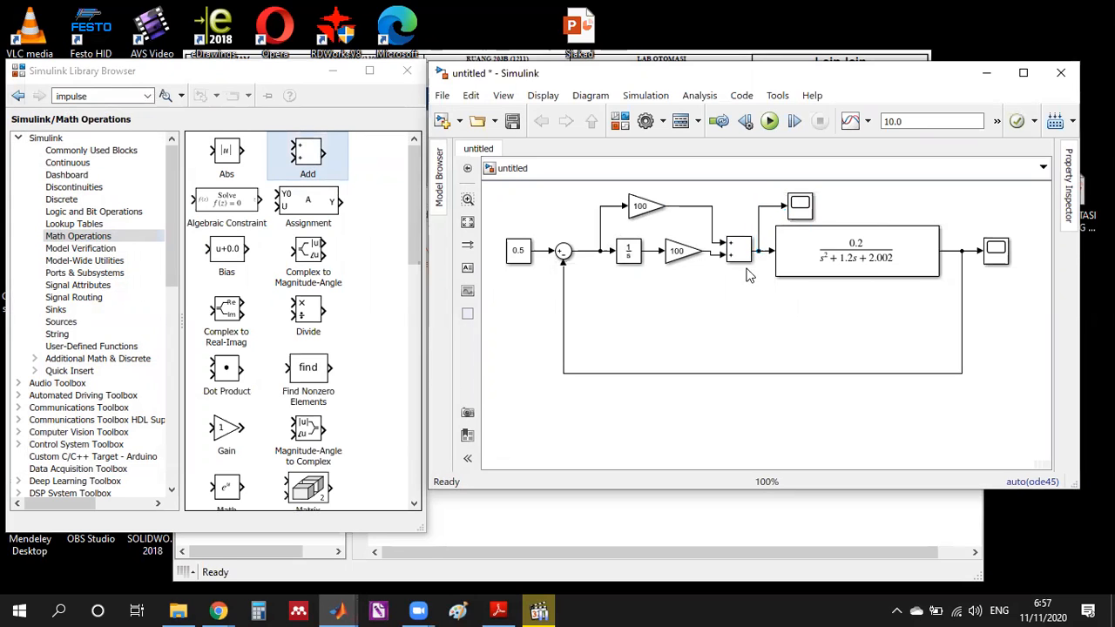
Set the Gain block after the Integrator to 10, run the simulation, and view the output response in the Scope.
{"action": "left_click", "coordinate": [673, 253]}
{"action": "double_click", "coordinate": [673, 253]}
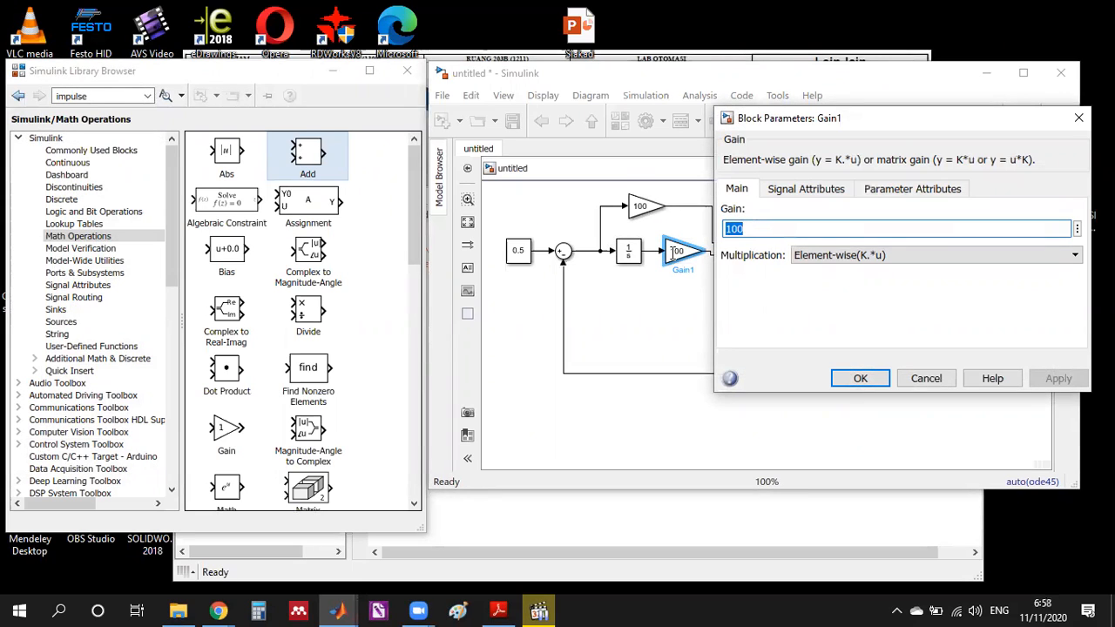
{"action": "type", "text": "10"}
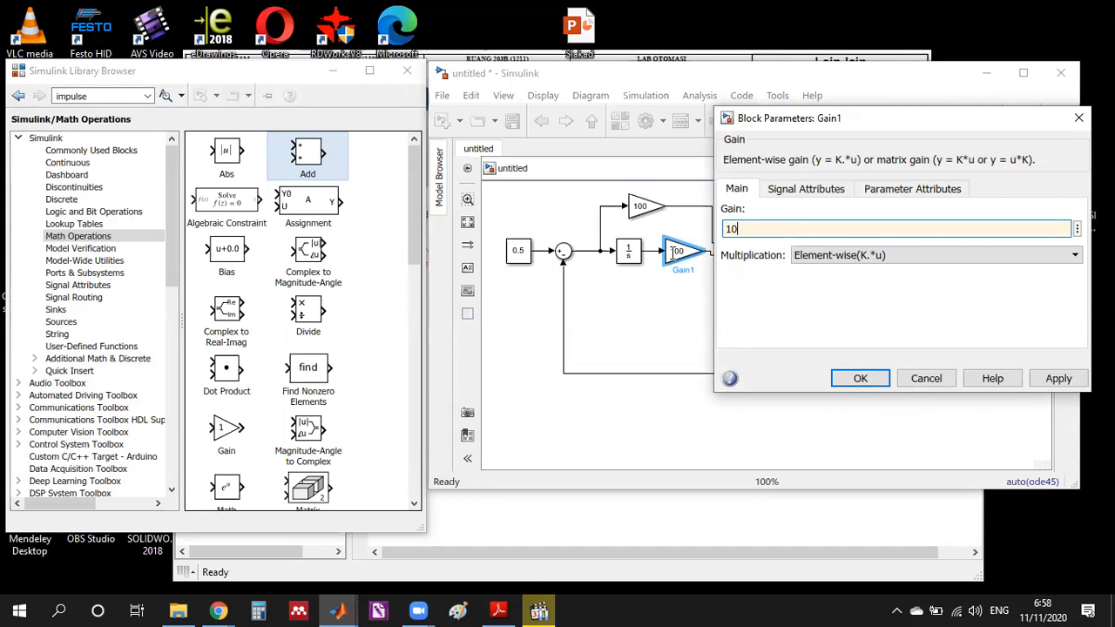
{"action": "left_click", "coordinate": [838, 381]}
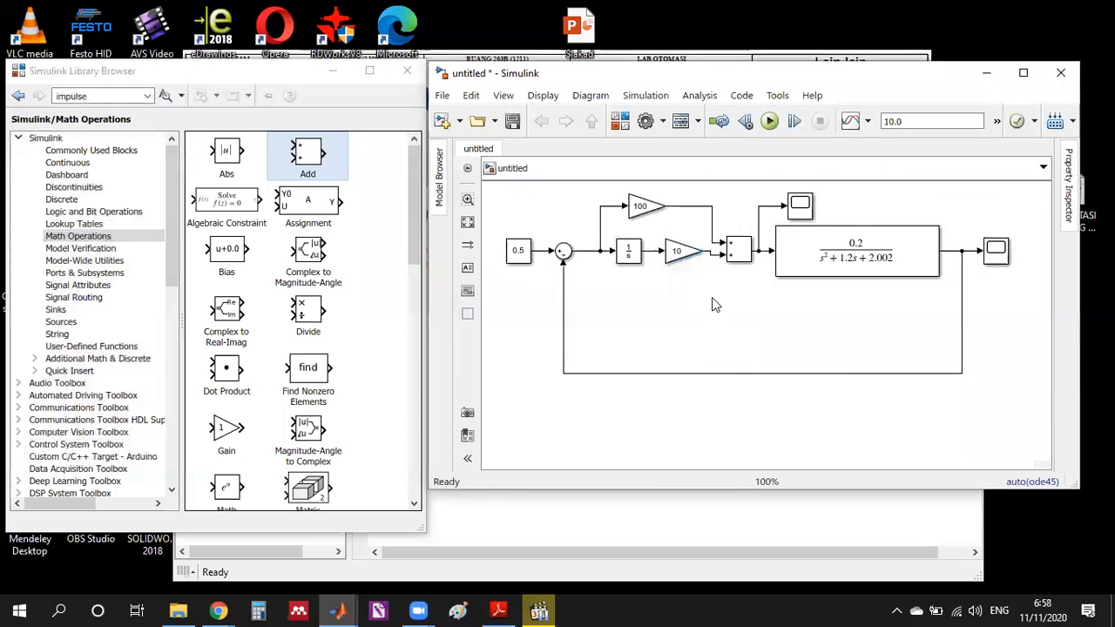
{"action": "left_click", "coordinate": [769, 121]}
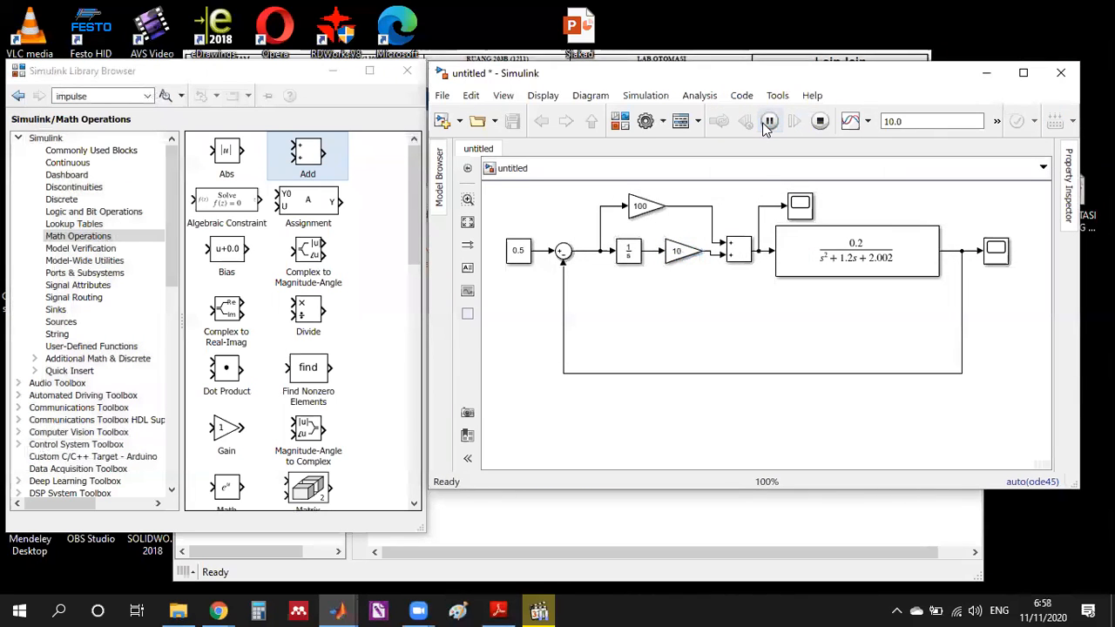
{"action": "left_click", "coordinate": [997, 251]}
{"action": "double_click", "coordinate": [997, 251]}
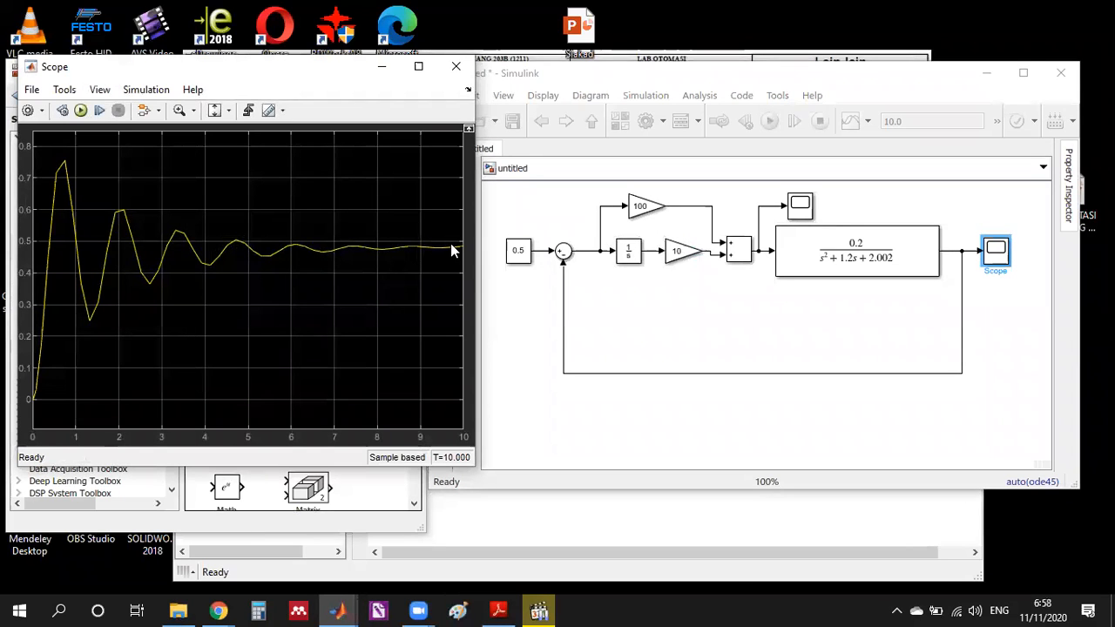
{"action": "left_click", "coordinate": [456, 67]}
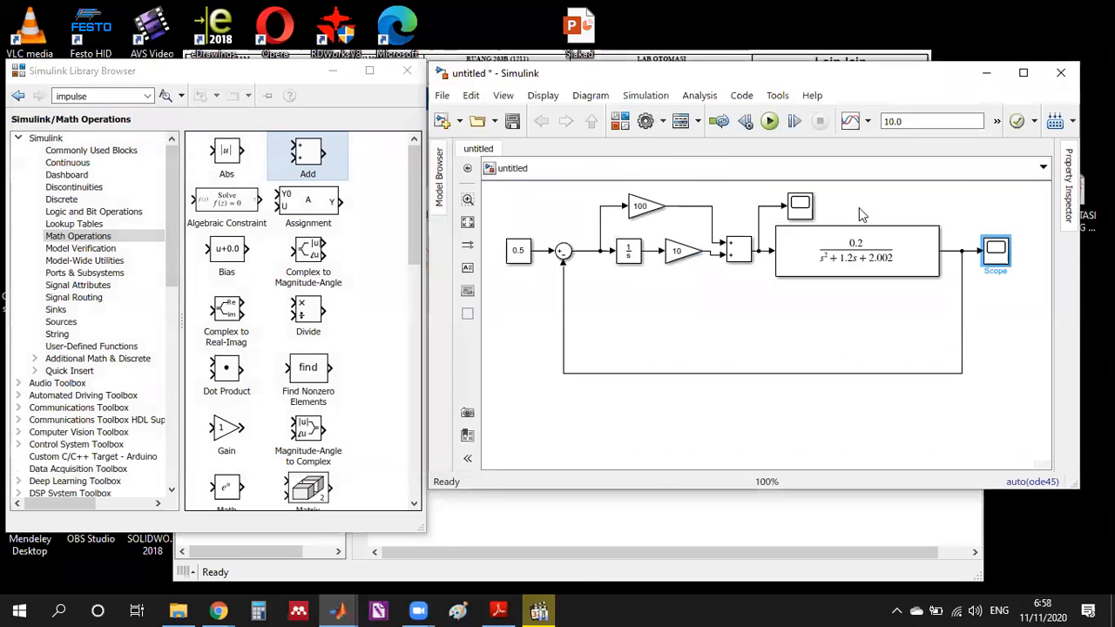
Set the simulation stop time to 20, rerun the simulation, and view the output response.
{"action": "double_click", "coordinate": [934, 120]}
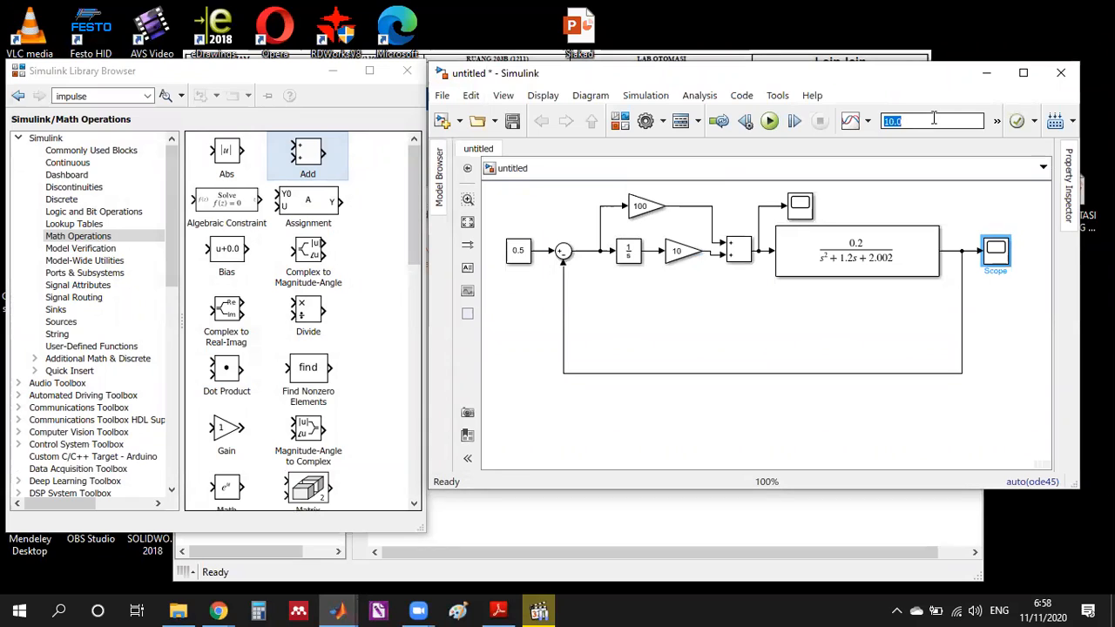
{"action": "type", "text": "20"}
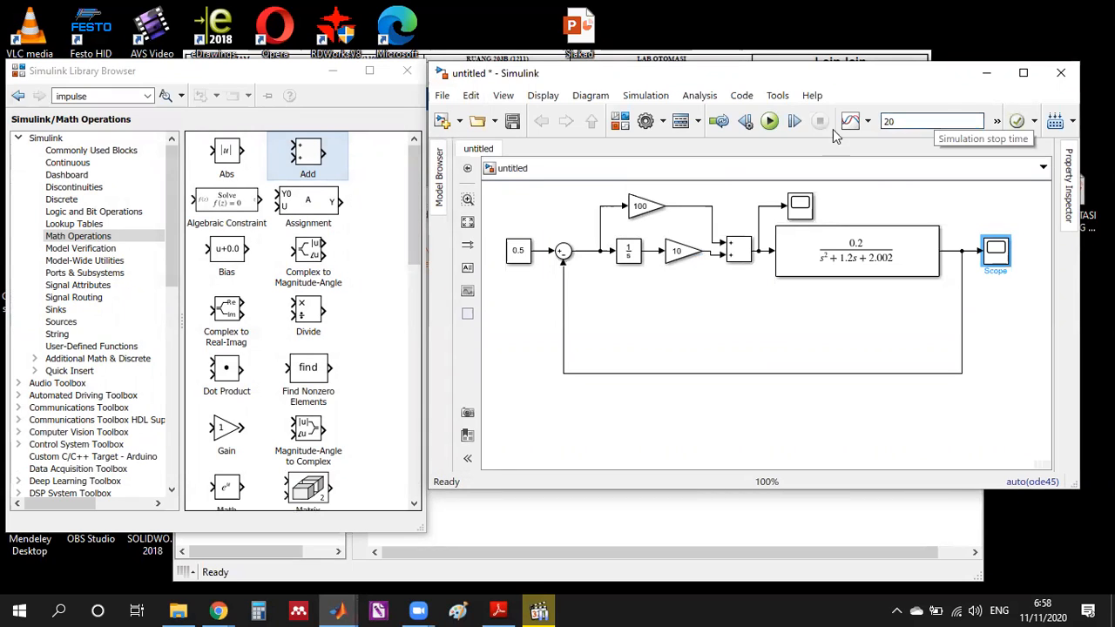
{"action": "left_click", "coordinate": [770, 122]}
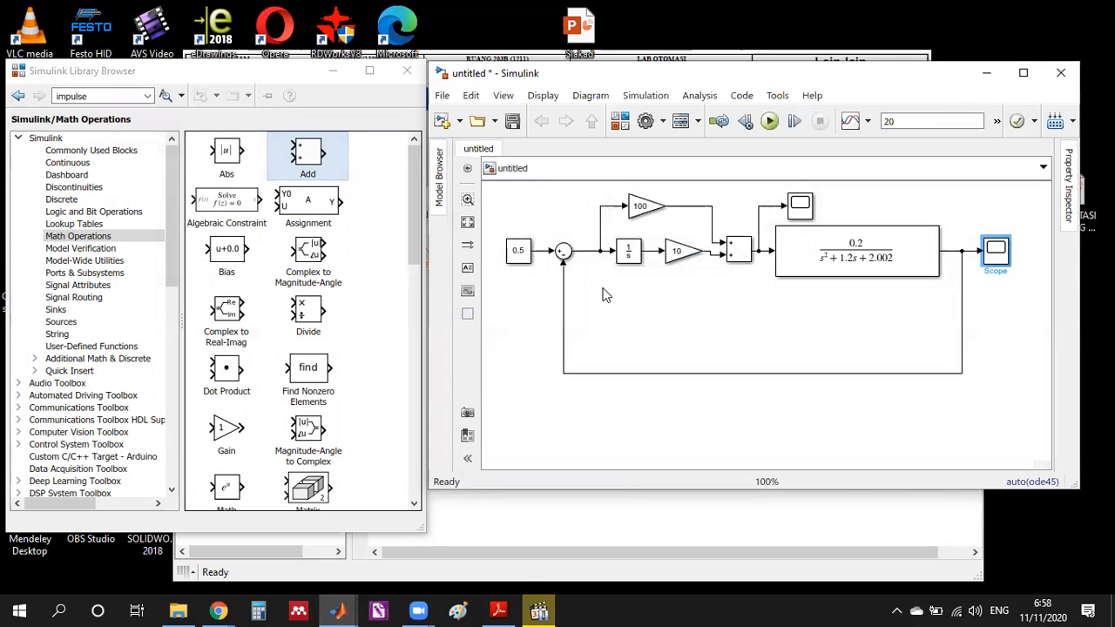
{"action": "double_click", "coordinate": [996, 253]}
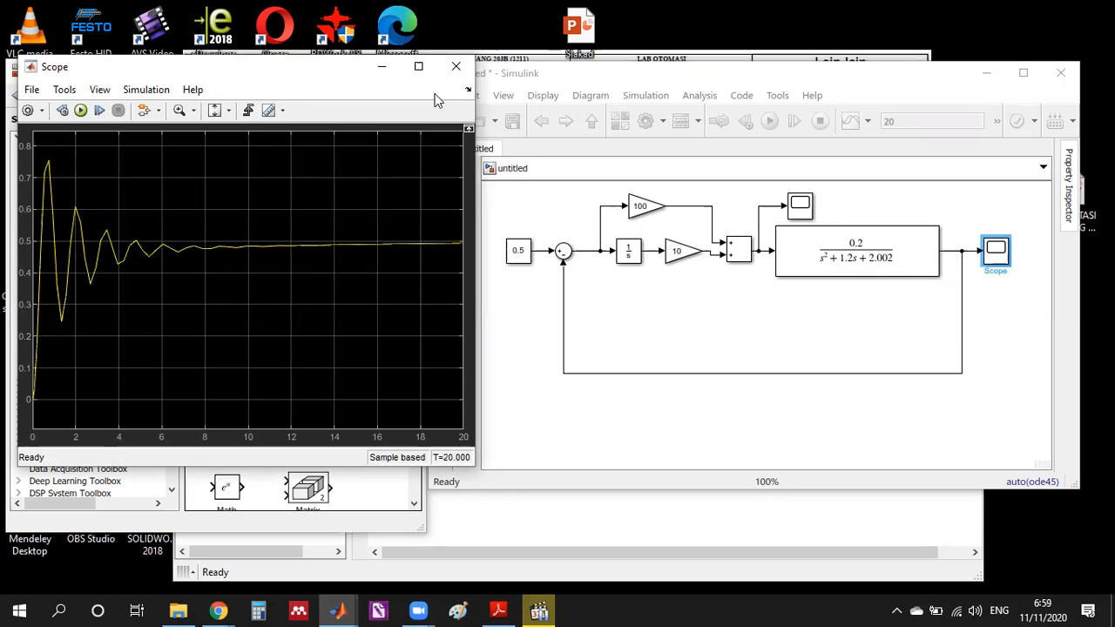
Set the integral branch's Gain to 20 and rerun the simulation to compare the output response.
{"action": "left_click", "coordinate": [672, 251]}
{"action": "double_click", "coordinate": [672, 252]}
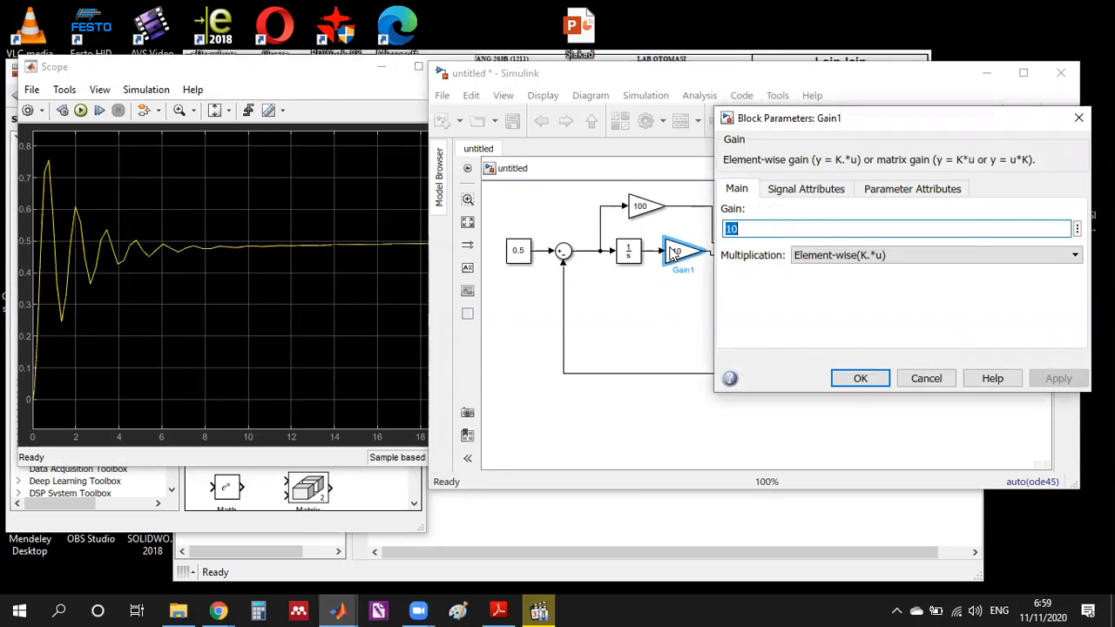
{"action": "type", "text": "20"}
{"action": "left_click", "coordinate": [859, 378]}
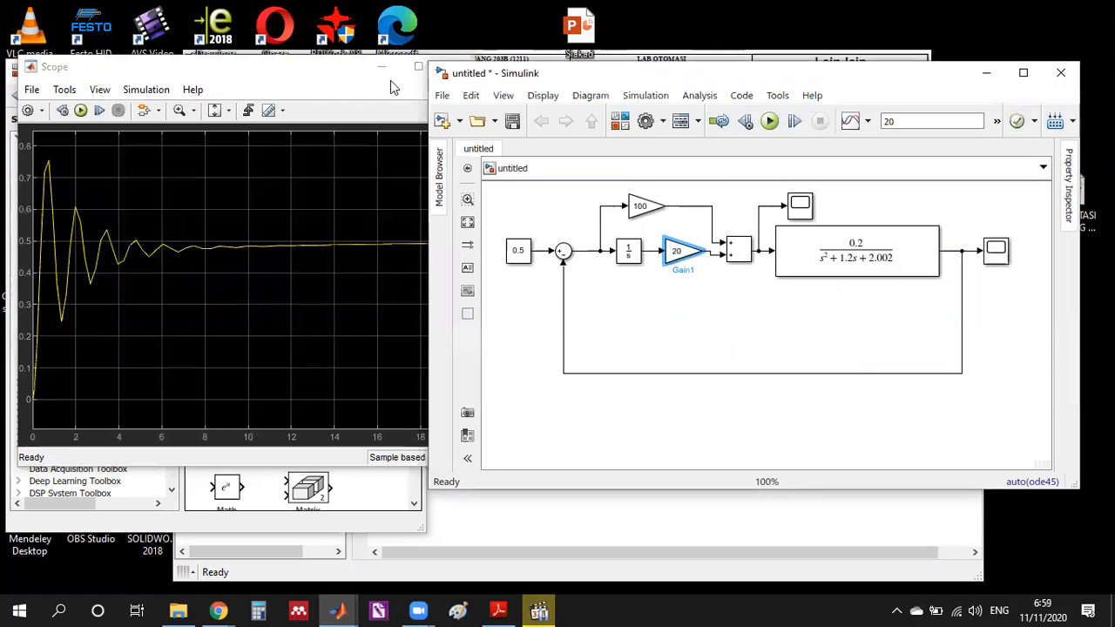
{"action": "left_click", "coordinate": [769, 121]}
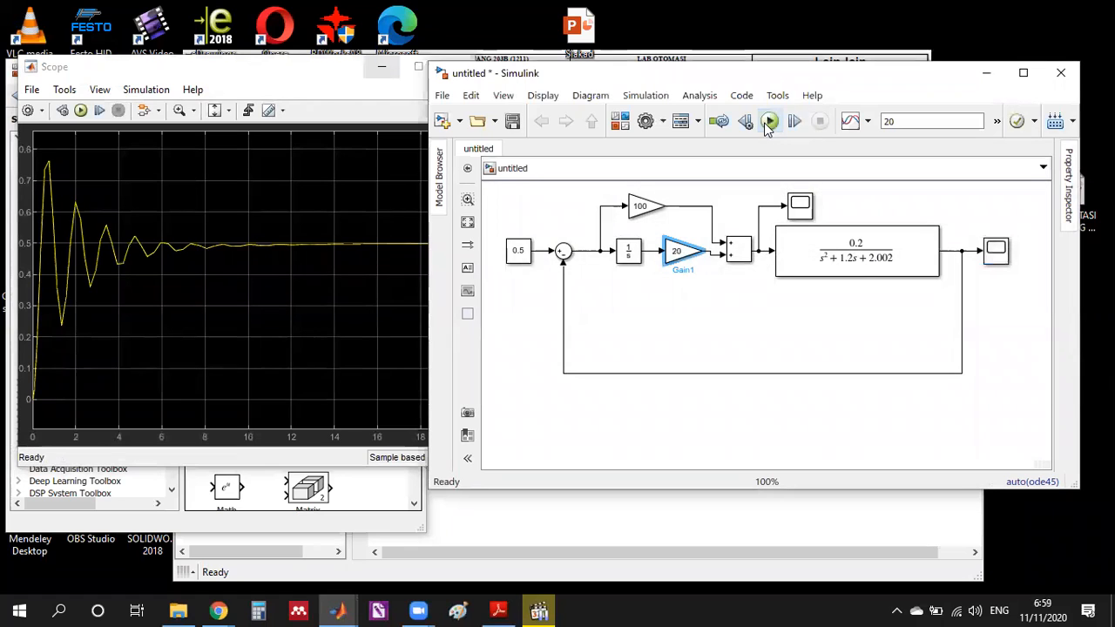
Set the integral branch's Gain to 30 and rerun the simulation to compare the output response.
{"action": "left_click", "coordinate": [676, 251]}
{"action": "double_click", "coordinate": [678, 252]}
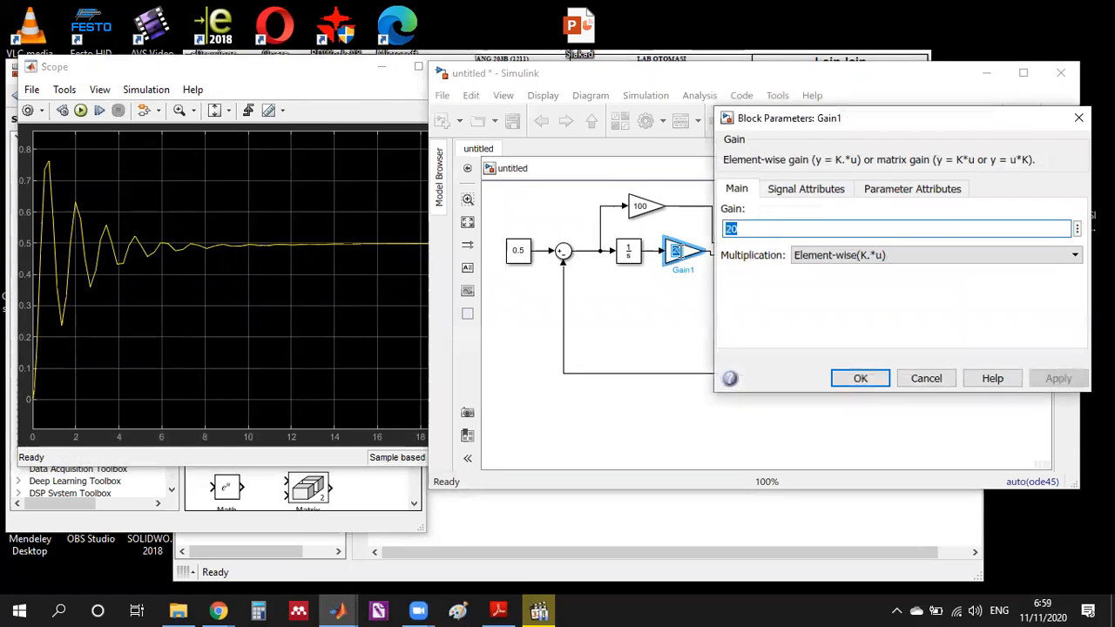
{"action": "type", "text": "30"}
{"action": "left_click", "coordinate": [859, 378]}
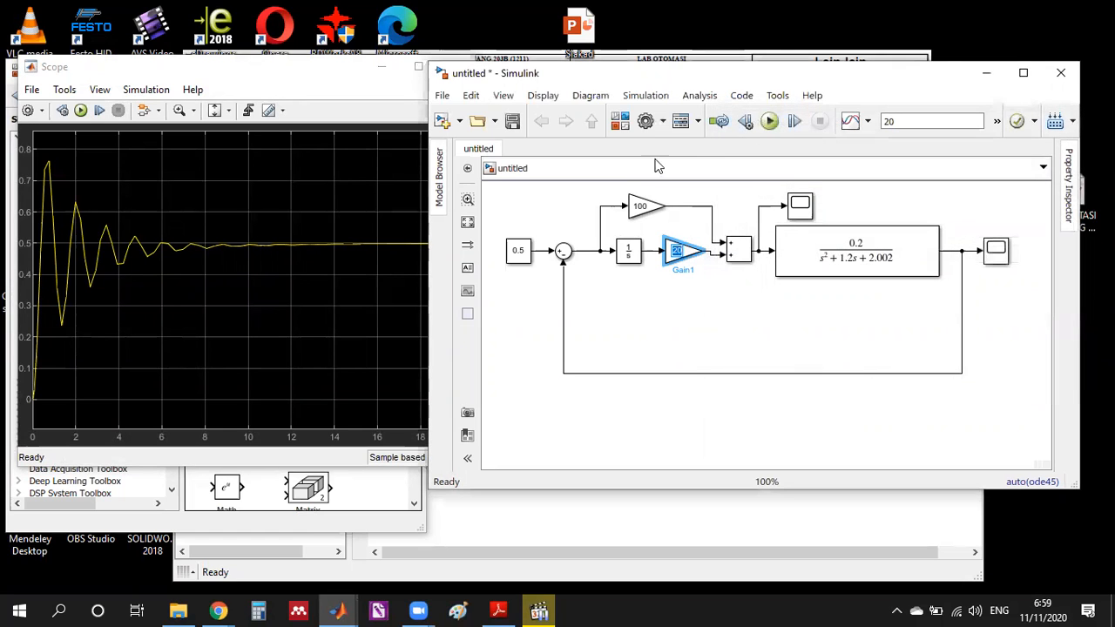
{"action": "left_click", "coordinate": [769, 122]}
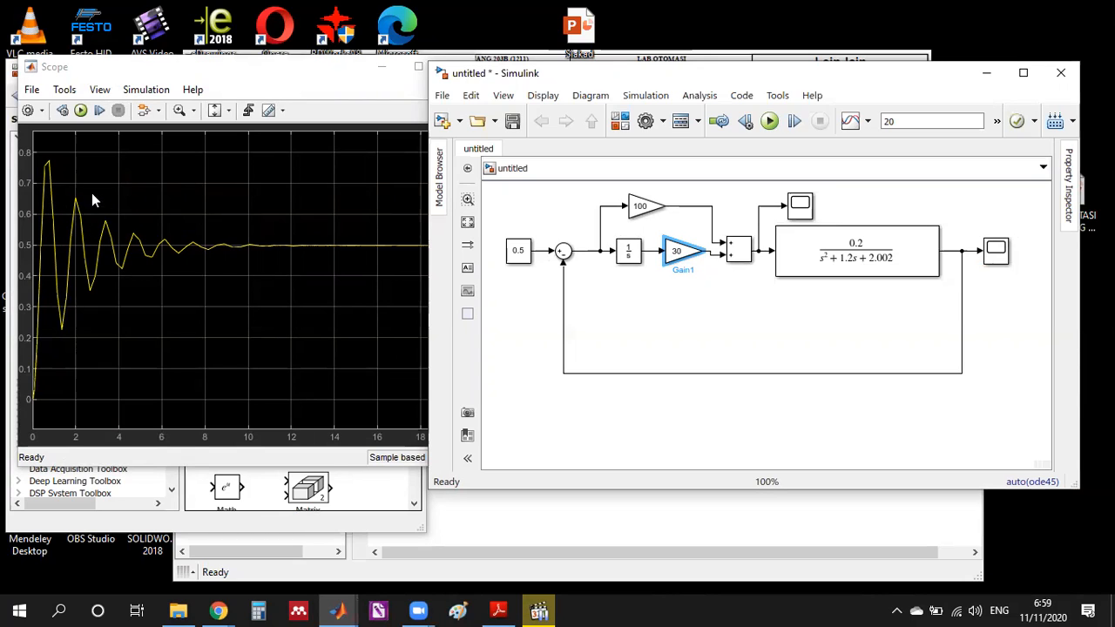
Set the integral branch's Gain to 40, rerun the simulation, and reposition the Scope window to view the full response.
{"action": "left_click", "coordinate": [679, 252]}
{"action": "double_click", "coordinate": [678, 252]}
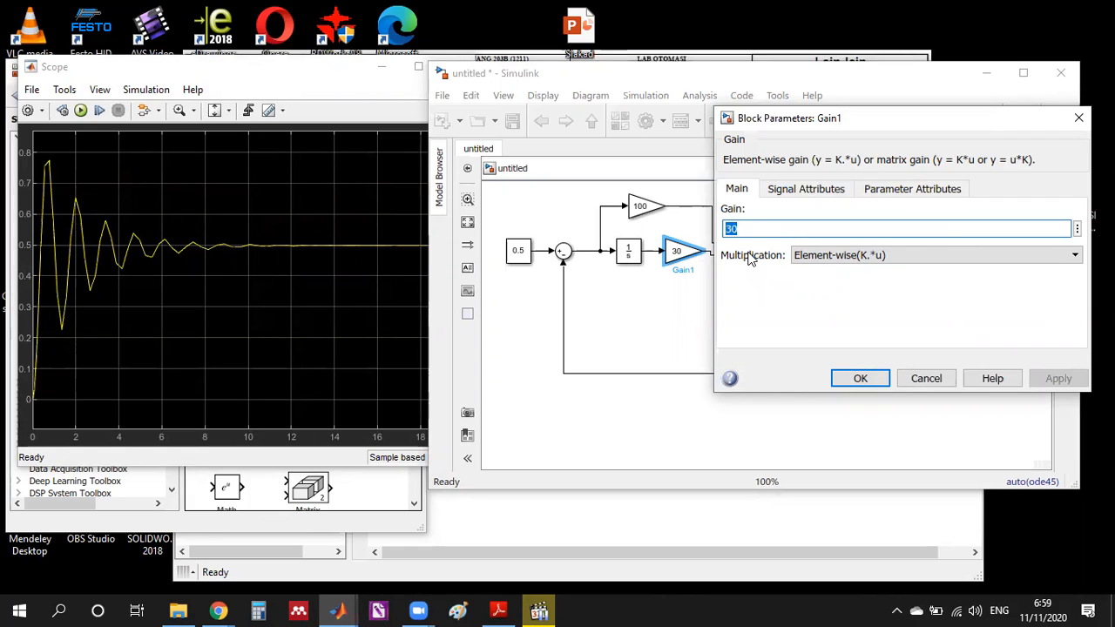
{"action": "type", "text": "40"}
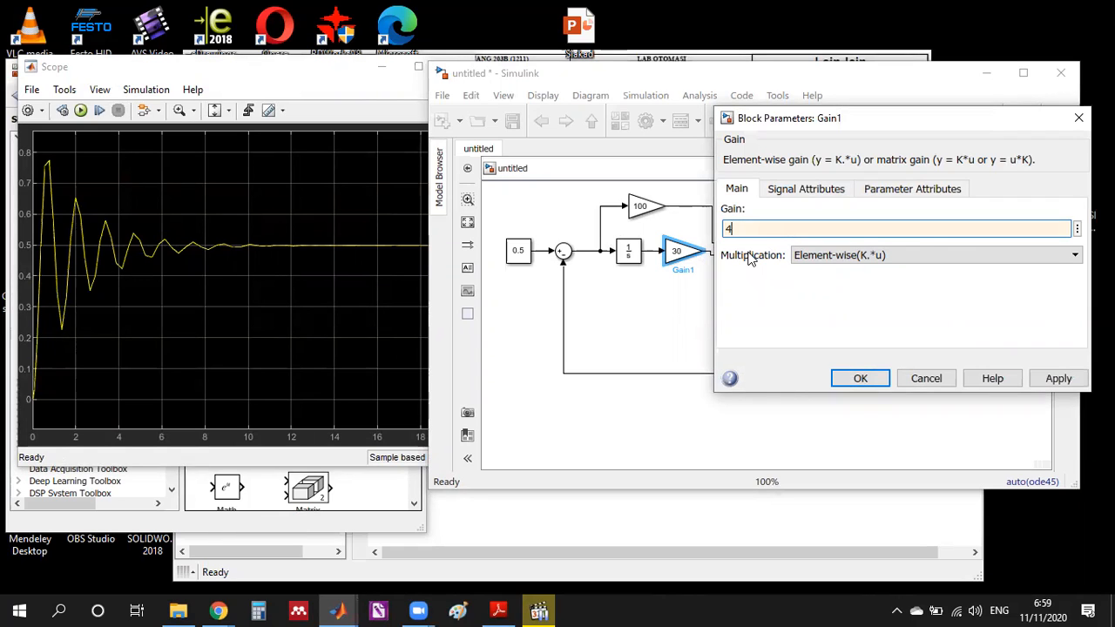
{"action": "left_click", "coordinate": [854, 382]}
{"action": "left_click", "coordinate": [771, 124]}
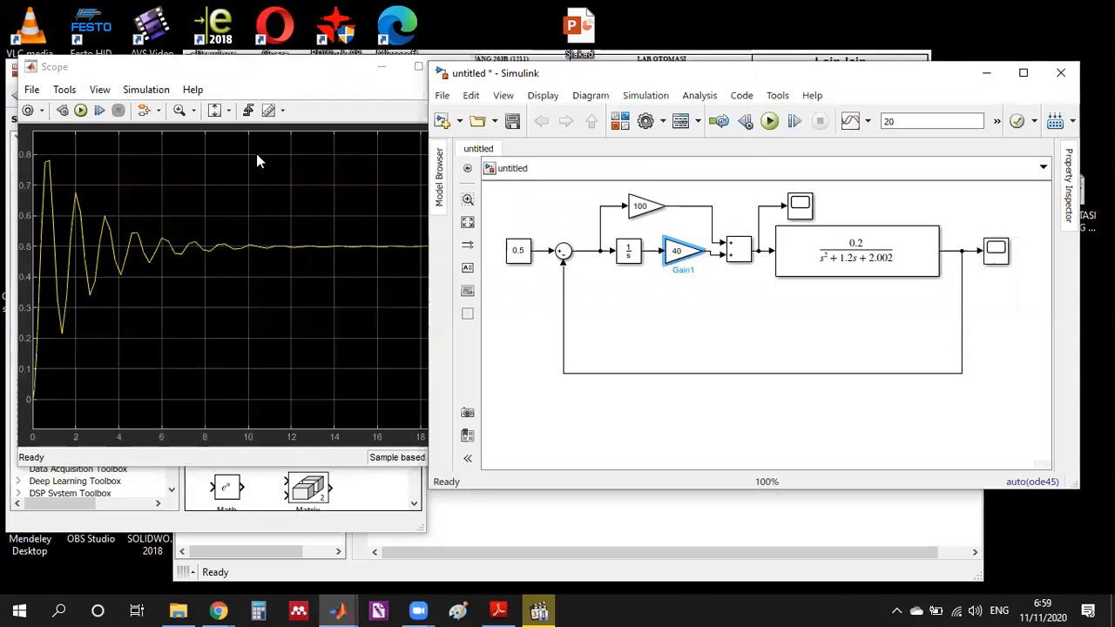
{"action": "left_click", "coordinate": [256, 78]}
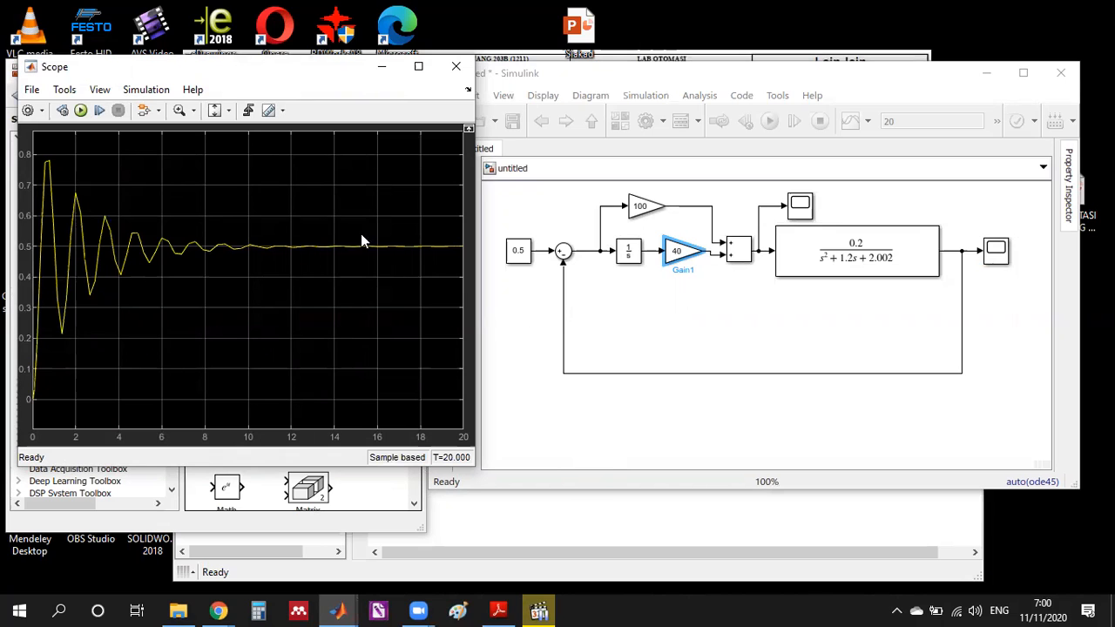
{"action": "left_click_drag", "start_coordinate": [237, 73], "coordinate": [266, 102]}
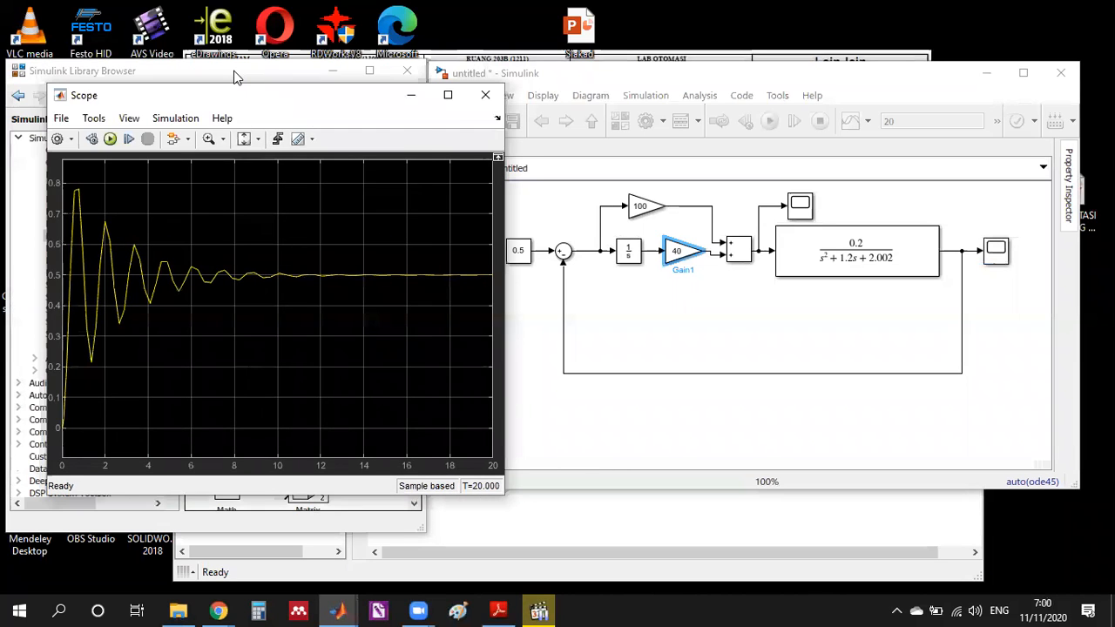
Add a Derivative block beneath the Integrator, branch the error signal into its input, and align it with the Integrator.
{"action": "left_click", "coordinate": [233, 72]}
{"action": "left_click", "coordinate": [92, 163]}
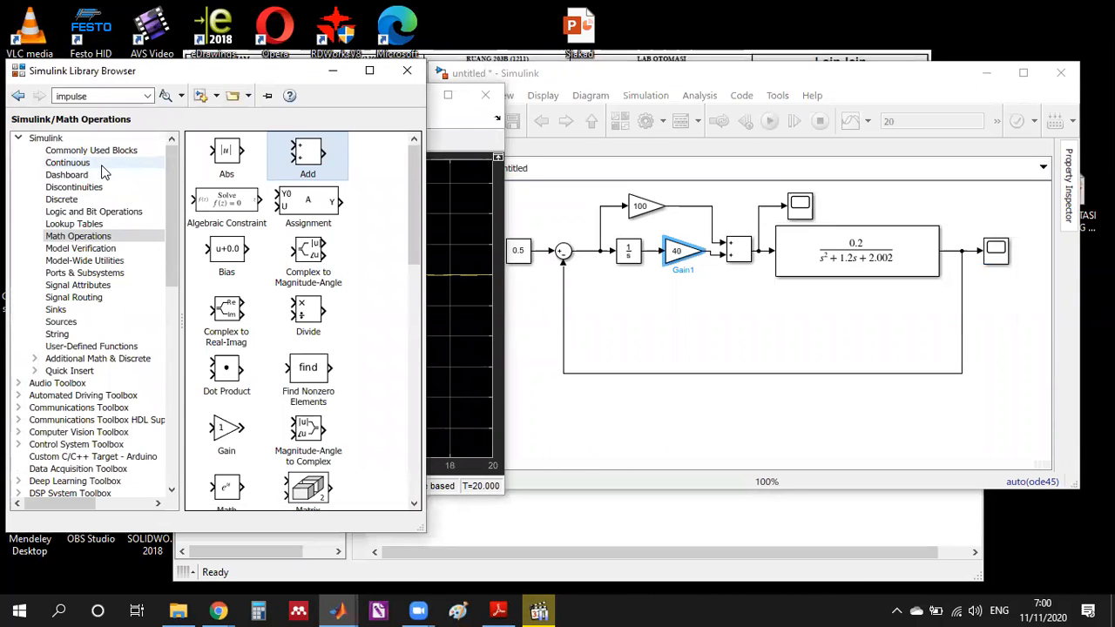
{"action": "left_click_drag", "start_coordinate": [246, 166], "coordinate": [635, 298]}
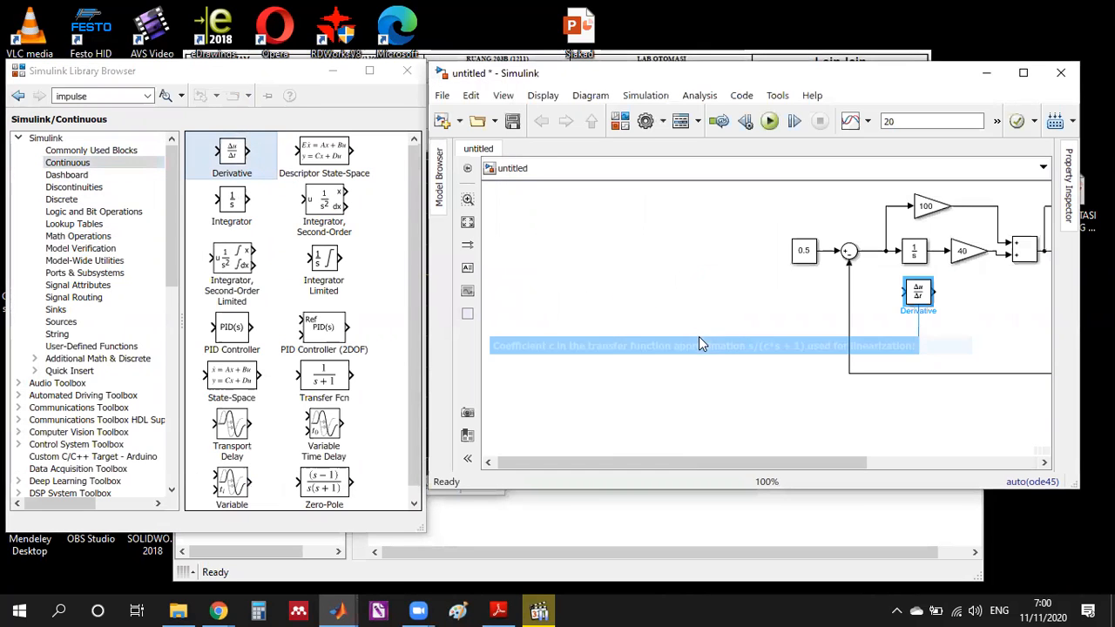
{"action": "left_click_drag", "start_coordinate": [906, 293], "coordinate": [886, 253]}
{"action": "left_click", "coordinate": [919, 293]}
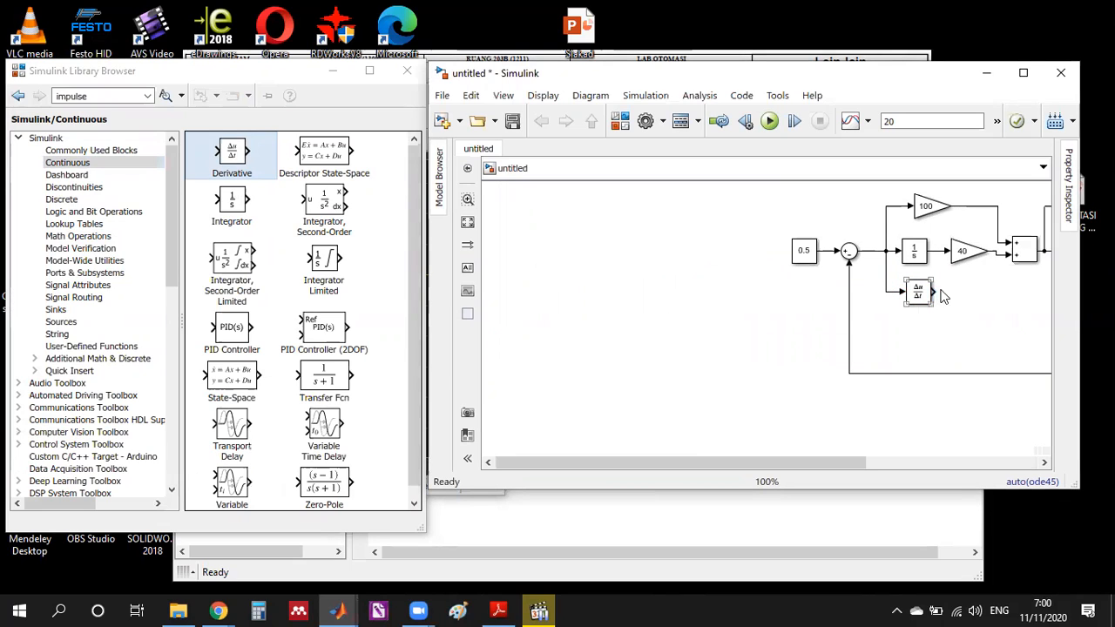
{"action": "left_click", "coordinate": [332, 71]}
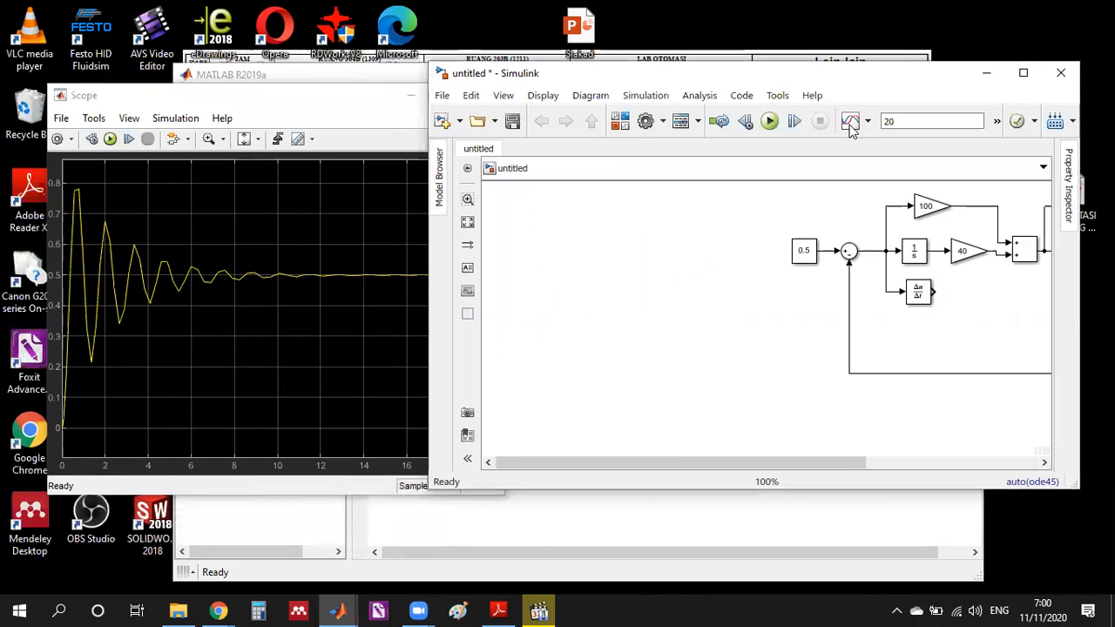
{"action": "left_click_drag", "start_coordinate": [778, 84], "coordinate": [720, 88]}
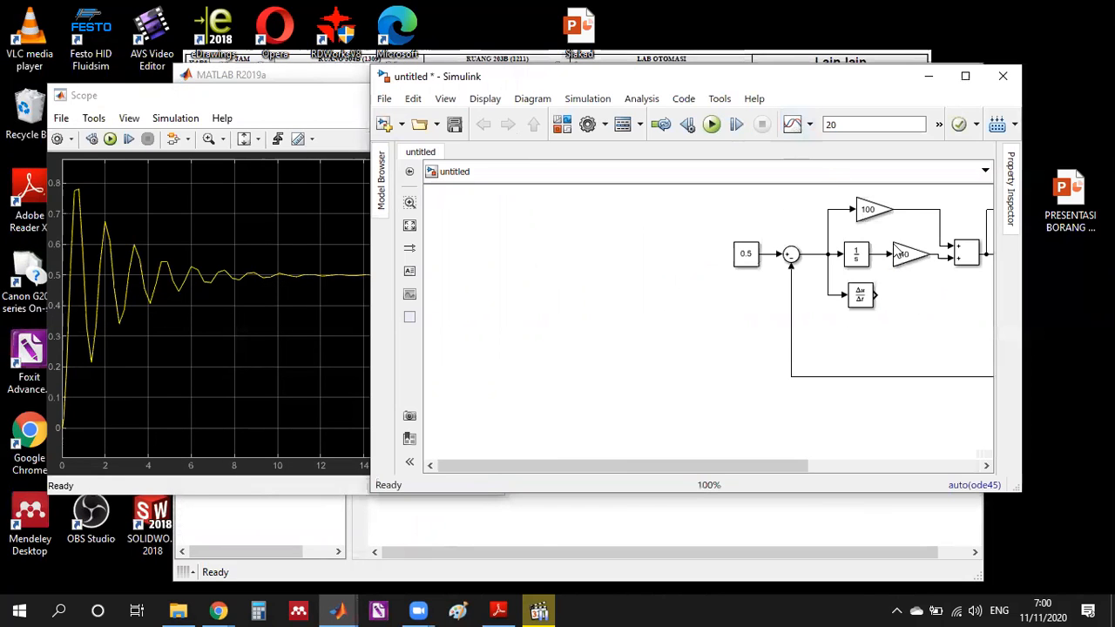
{"action": "left_click", "coordinate": [860, 299]}
{"action": "left_click", "coordinate": [900, 312]}
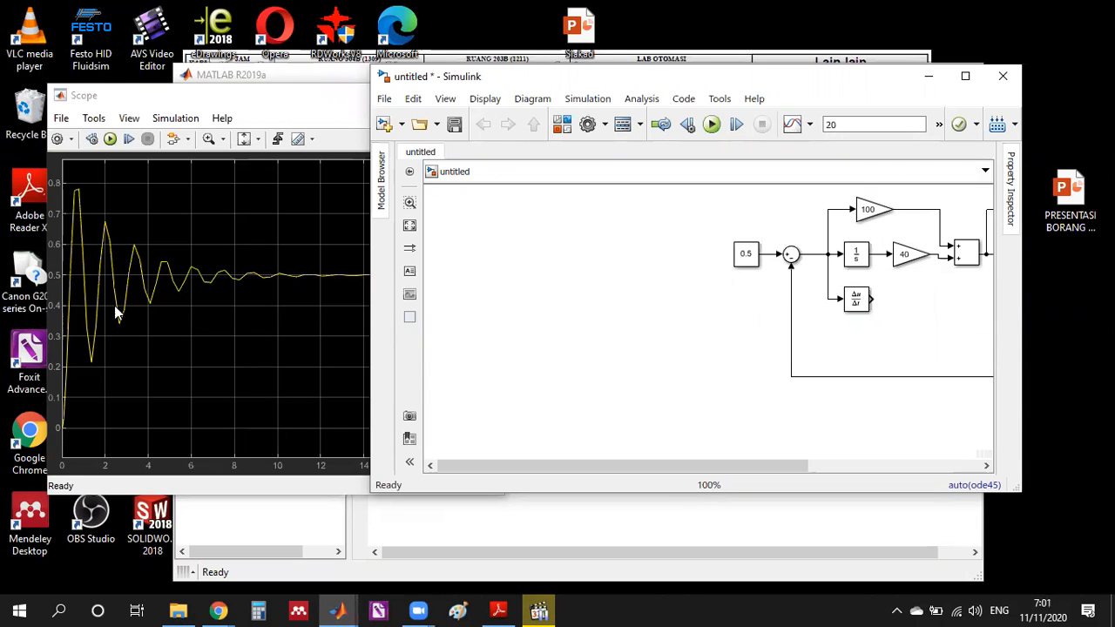
Copy the integral branch's Gain block into the derivative branch, connected to the Derivative block's output.
{"action": "left_click", "coordinate": [237, 96]}
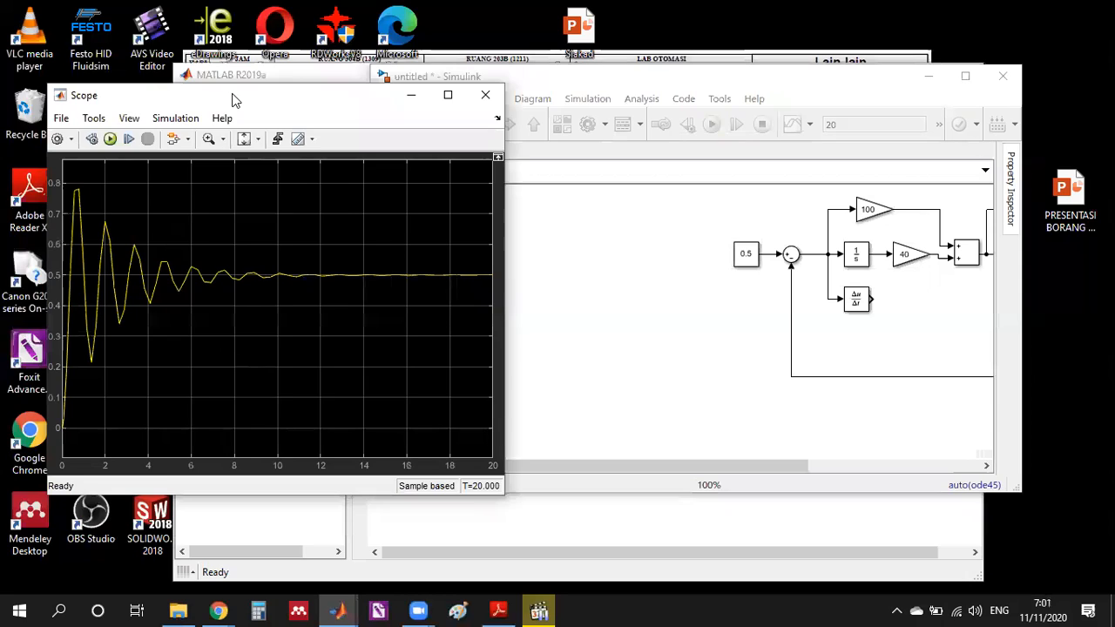
{"action": "left_click_drag", "start_coordinate": [234, 100], "coordinate": [204, 104]}
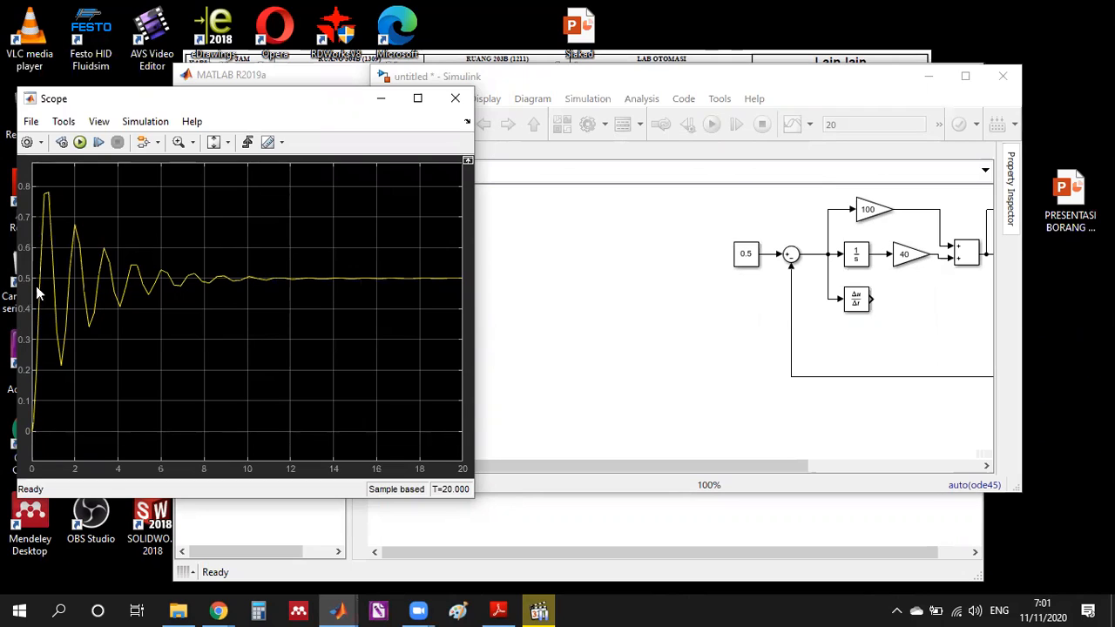
{"action": "left_click", "coordinate": [932, 306]}
{"action": "left_click_drag", "start_coordinate": [907, 255], "coordinate": [892, 301]}
{"action": "left_click", "coordinate": [902, 328]}
{"action": "left_click", "coordinate": [947, 276]}
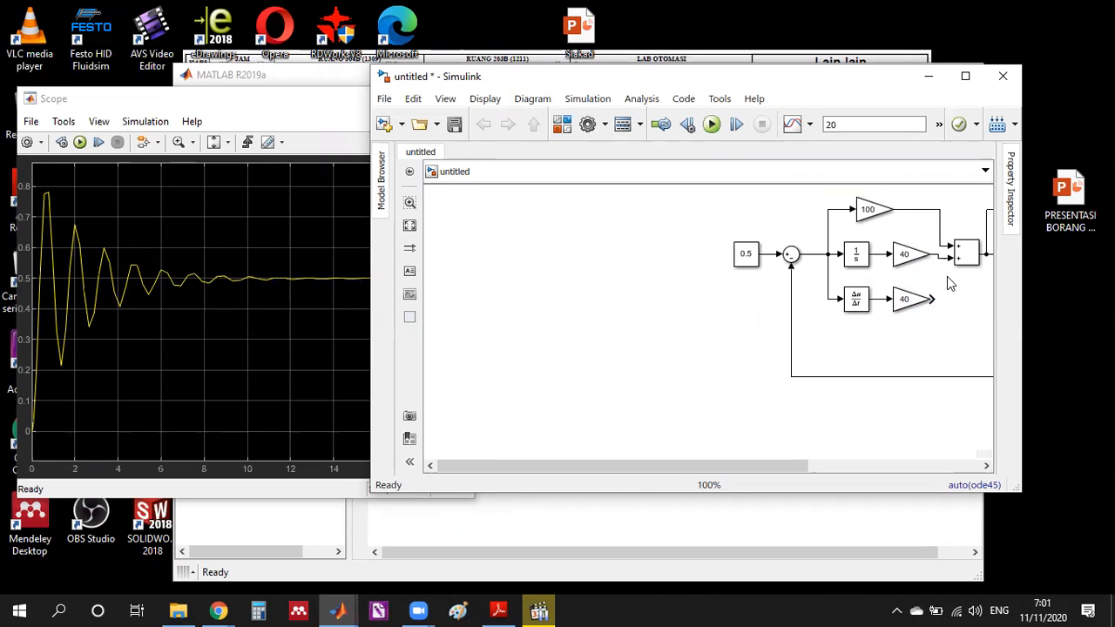
Set the Add block's list of signs to +++ and connect the derivative Gain's output to the third input.
{"action": "left_click", "coordinate": [976, 263]}
{"action": "double_click", "coordinate": [973, 259]}
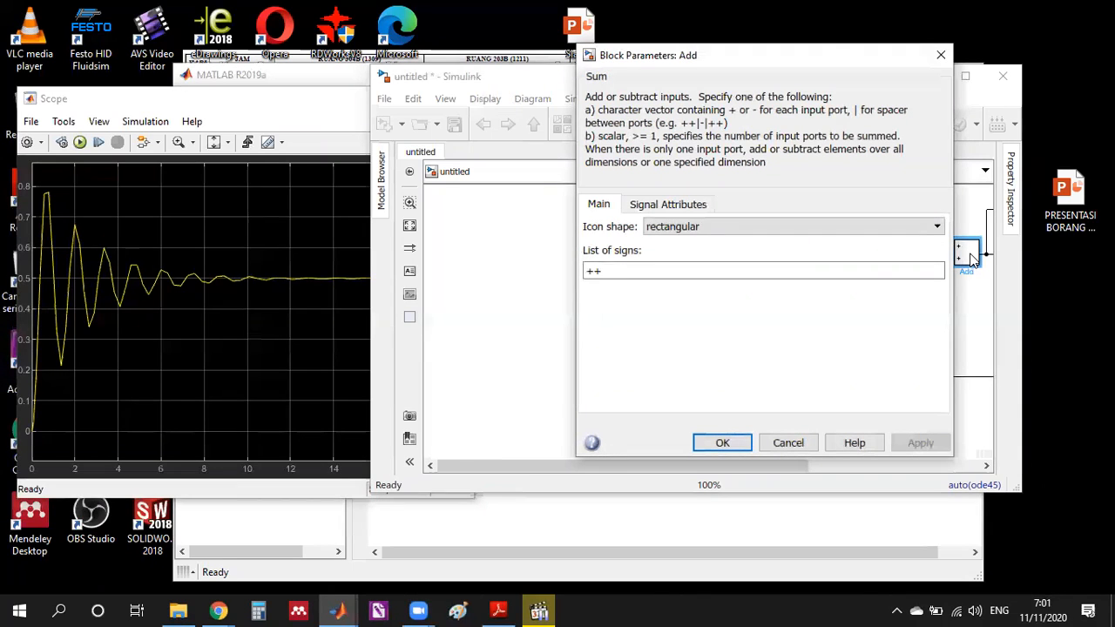
{"action": "double_click", "coordinate": [743, 277]}
{"action": "left_click", "coordinate": [746, 277]}
{"action": "type", "text": "+"}
{"action": "left_click", "coordinate": [723, 443]}
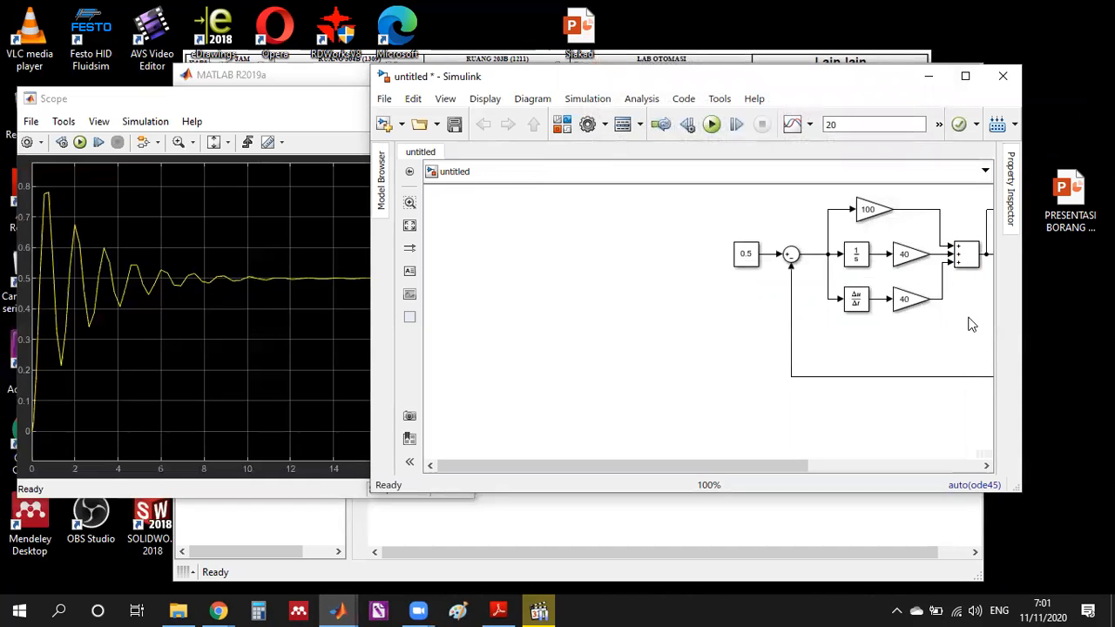
Set the derivative branch's Gain to 10 and run the simulation.
{"action": "double_click", "coordinate": [905, 300]}
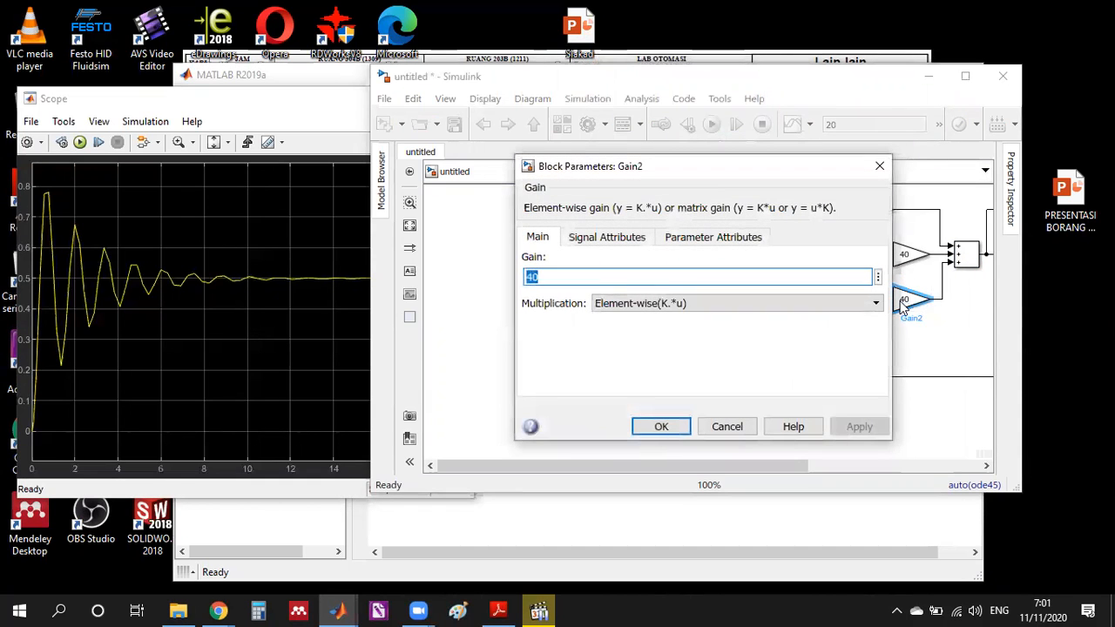
{"action": "type", "text": "10"}
{"action": "left_click", "coordinate": [660, 427]}
{"action": "left_click", "coordinate": [755, 372]}
{"action": "left_click_drag", "start_coordinate": [784, 467], "coordinate": [966, 473]}
{"action": "left_click", "coordinate": [713, 125]}
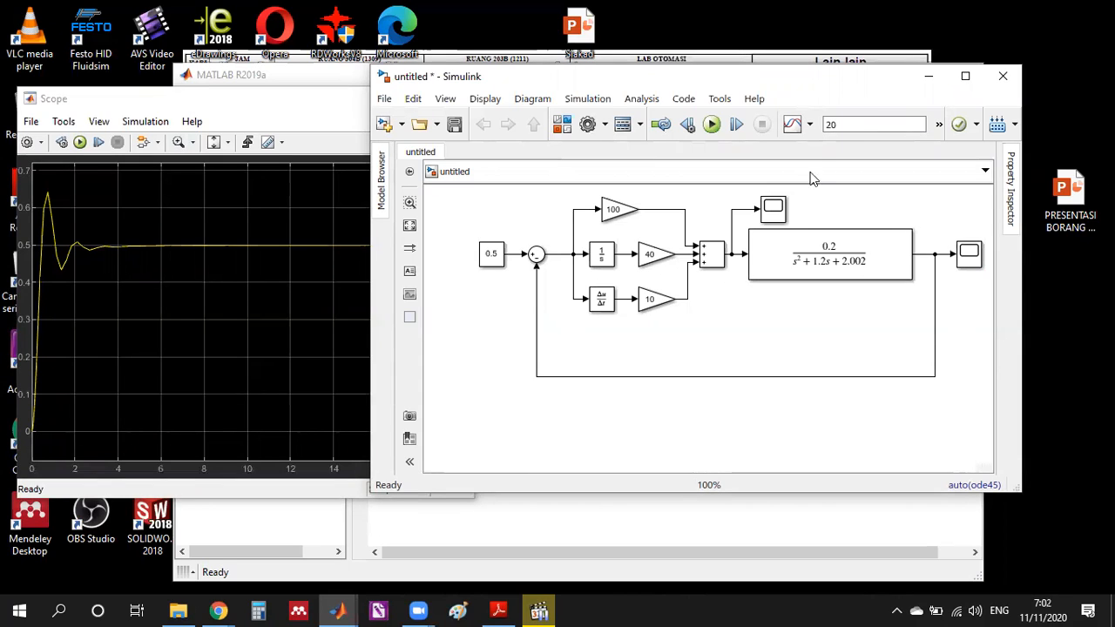
Set the simulation stop time to 10, rerun the simulation, and view the output response in the Scope.
{"action": "left_click", "coordinate": [845, 120]}
{"action": "left_click", "coordinate": [712, 125]}
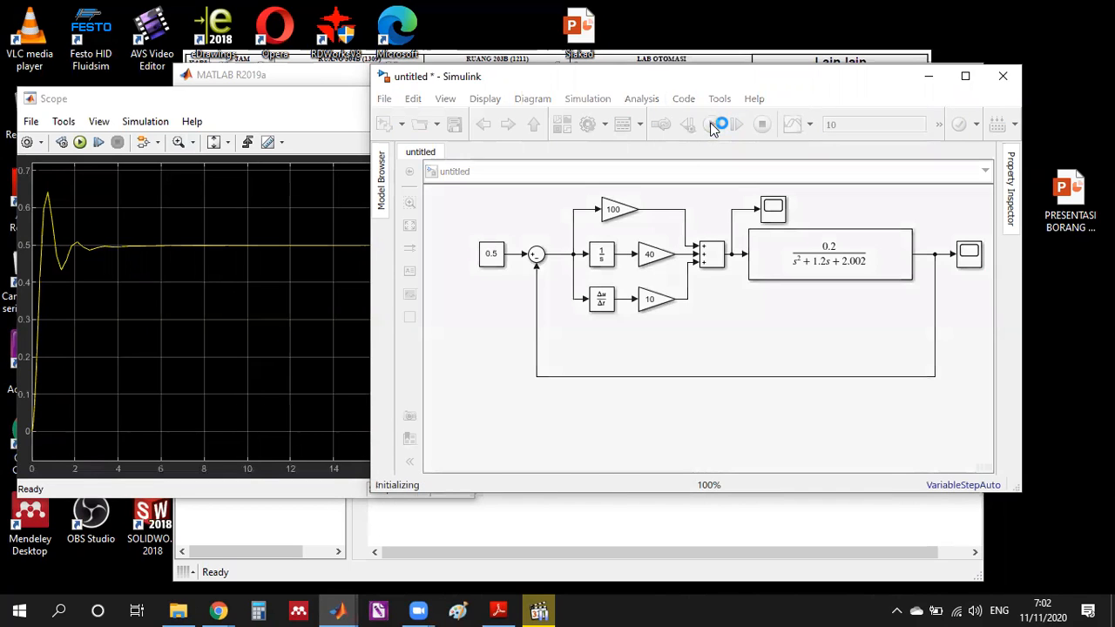
{"action": "left_click", "coordinate": [251, 104]}
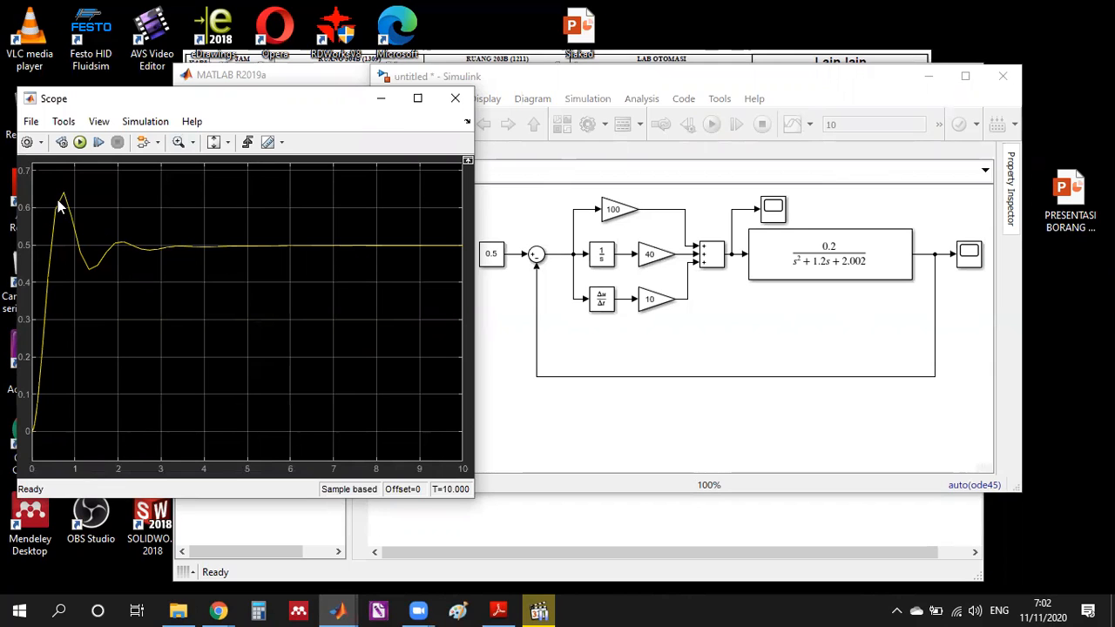
Set the derivative branch's Gain to 20, rerun the simulation, and view the output response.
{"action": "left_click", "coordinate": [648, 355]}
{"action": "double_click", "coordinate": [656, 299]}
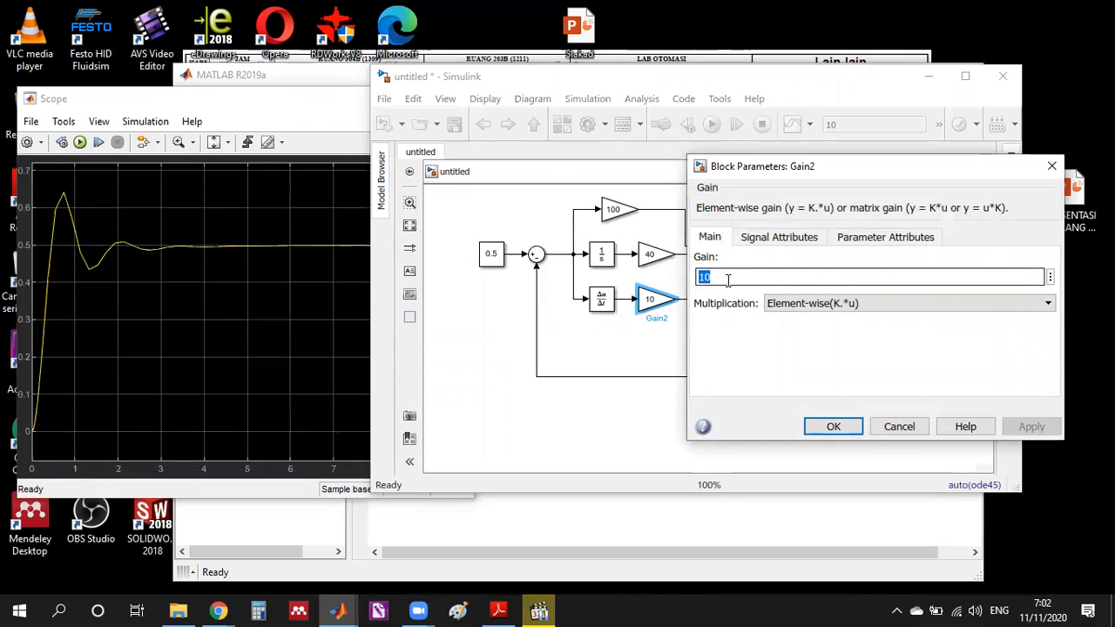
{"action": "type", "text": "20"}
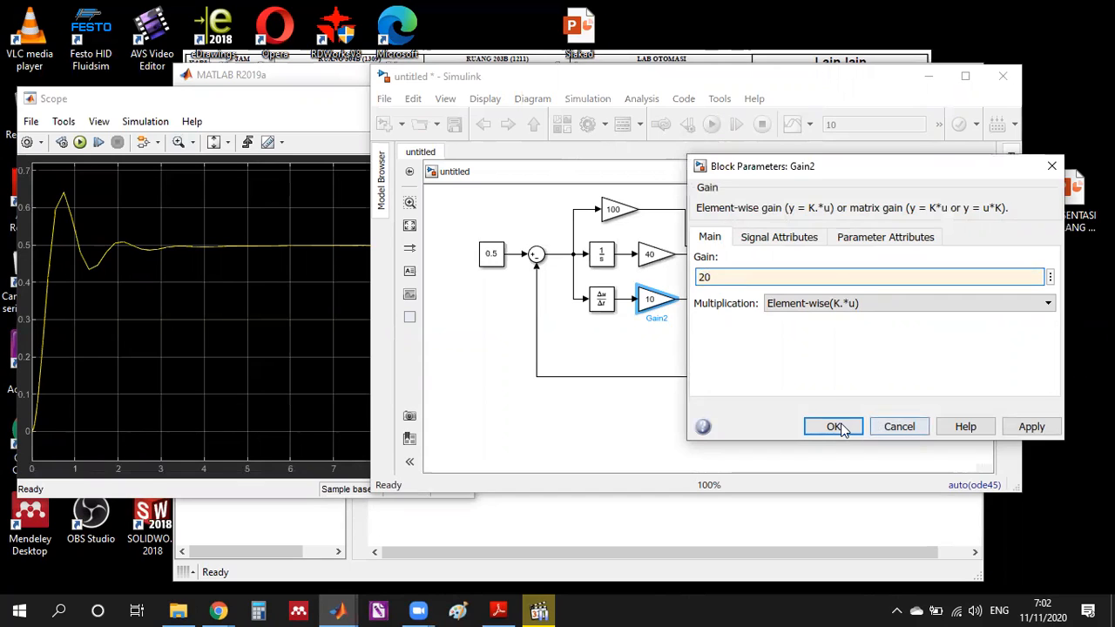
{"action": "left_click", "coordinate": [840, 427]}
{"action": "left_click", "coordinate": [714, 125]}
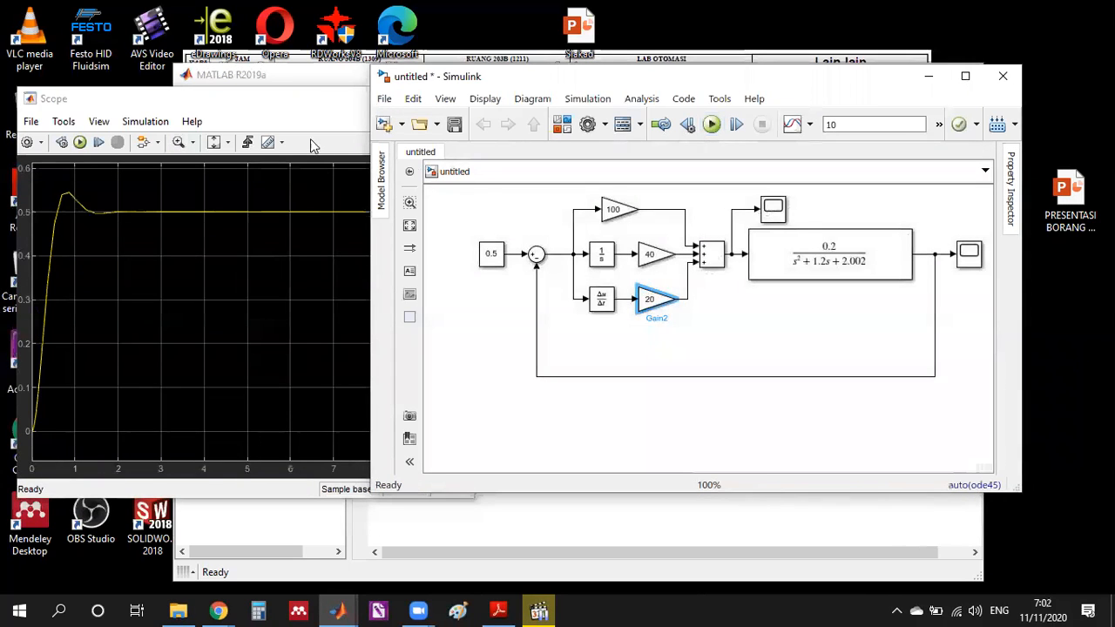
{"action": "left_click", "coordinate": [249, 97]}
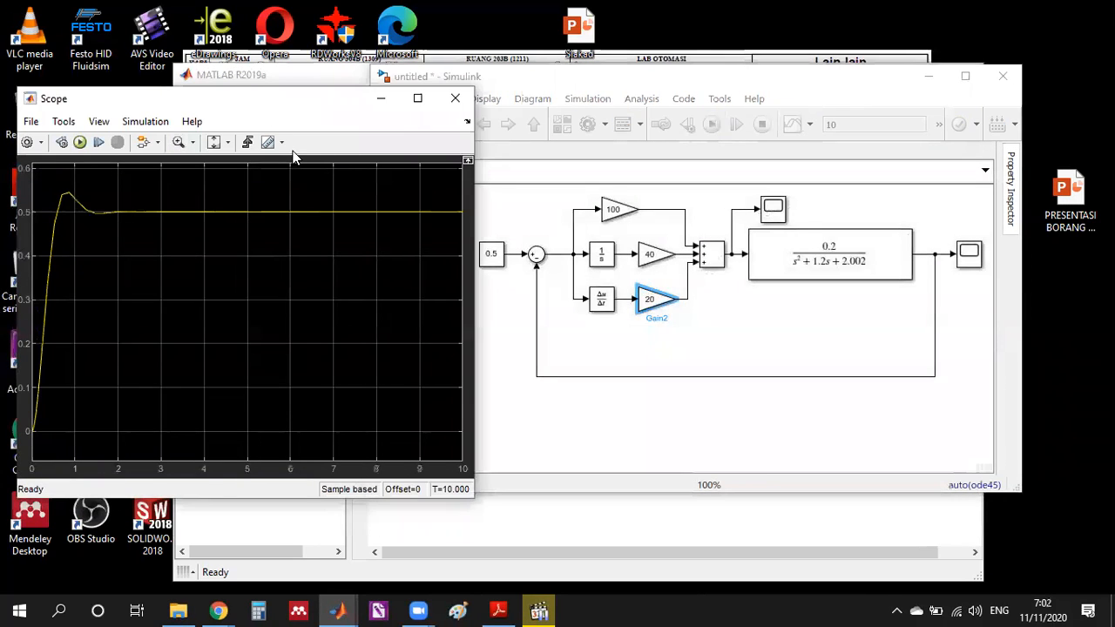
Set the derivative branch's Gain to 30, rerun the simulation, and view the output response.
{"action": "left_click", "coordinate": [687, 332]}
{"action": "double_click", "coordinate": [654, 299]}
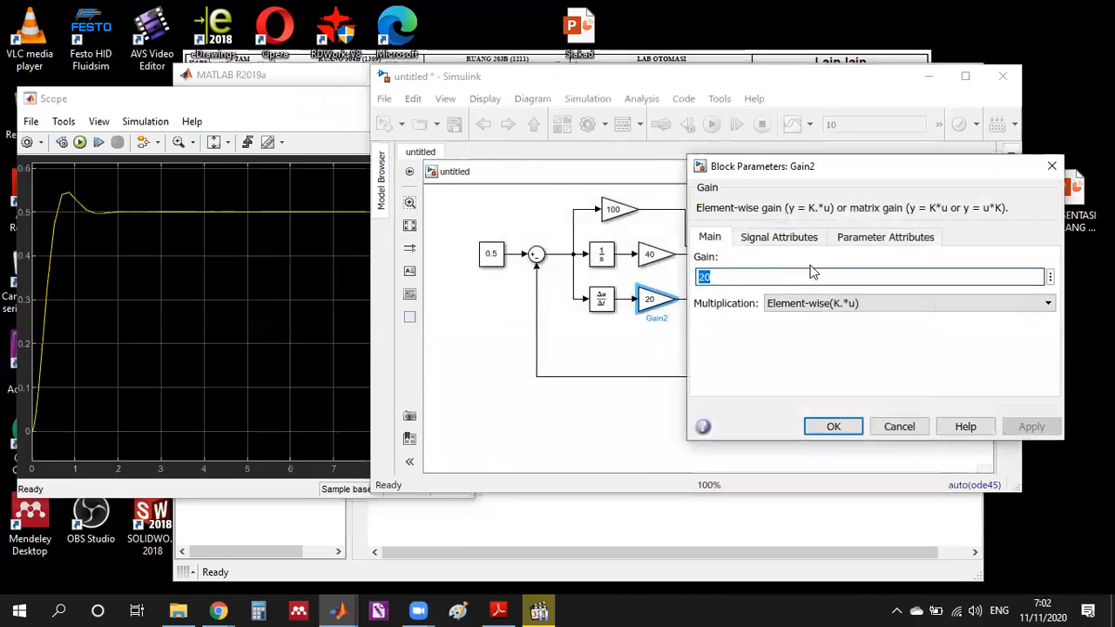
{"action": "type", "text": "3"}
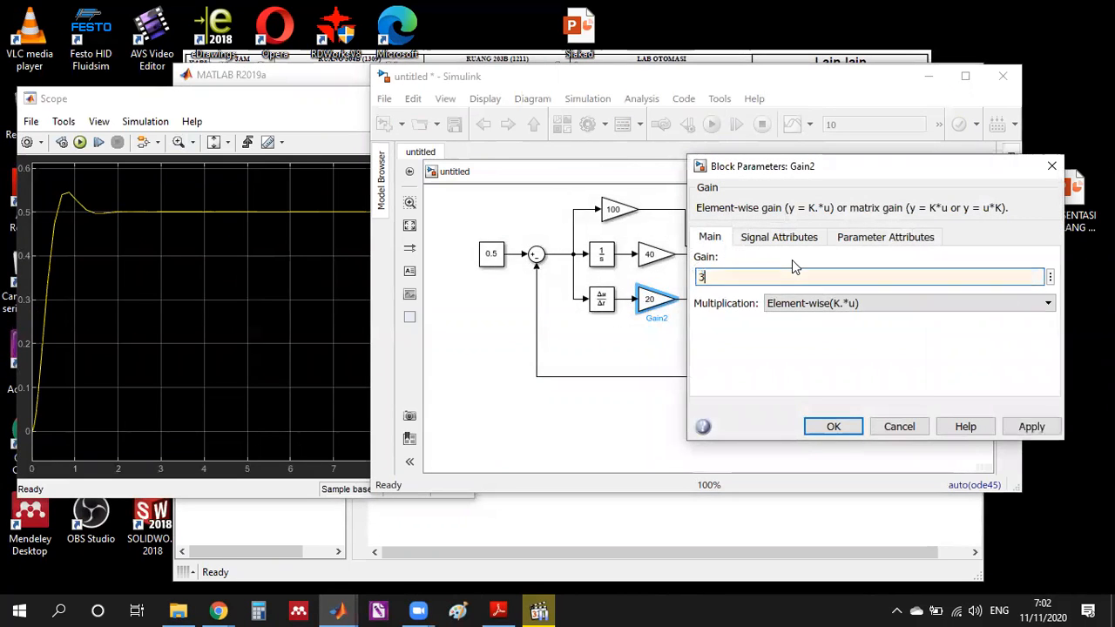
{"action": "left_click", "coordinate": [839, 429]}
{"action": "left_click", "coordinate": [712, 126]}
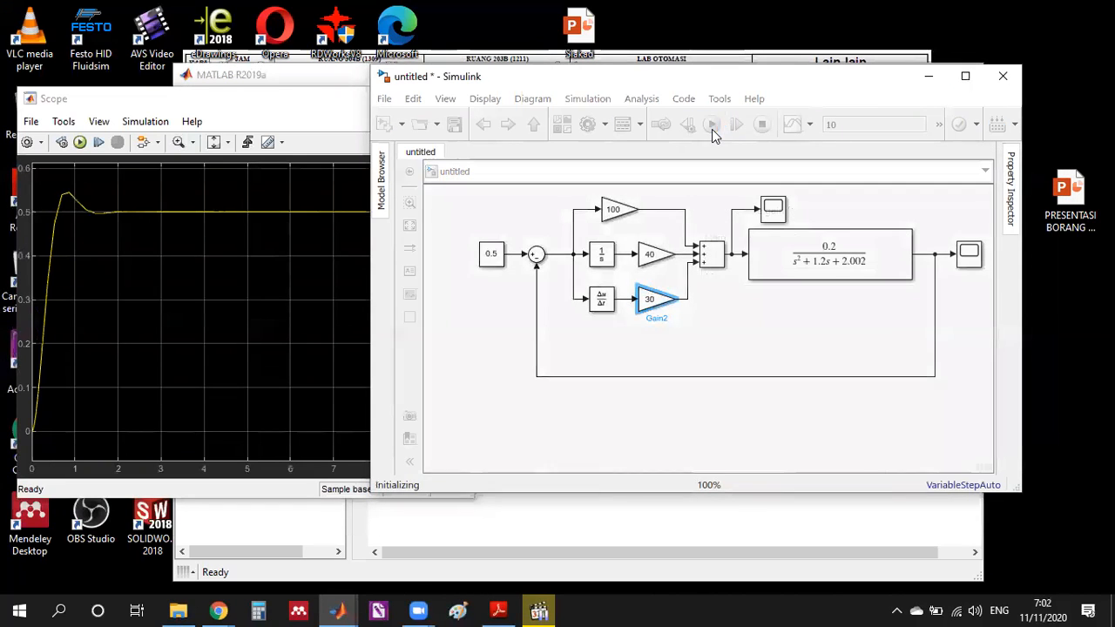
{"action": "left_click", "coordinate": [150, 101]}
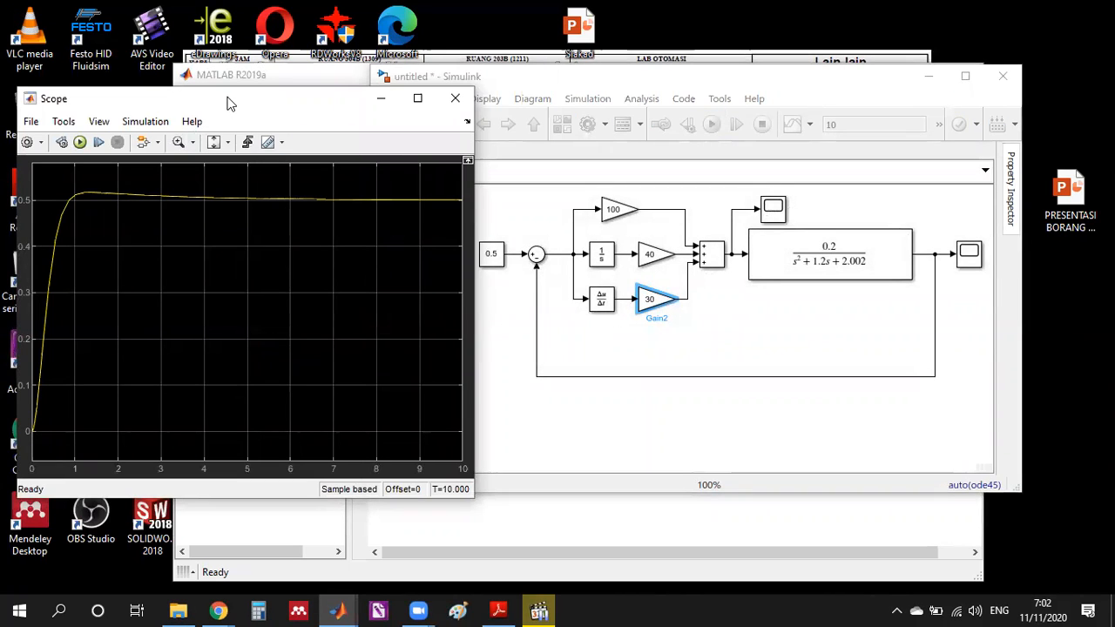
Arrange the Scope and model windows side by side so the response and the whole block diagram are both visible.
{"action": "left_click_drag", "start_coordinate": [233, 102], "coordinate": [271, 108]}
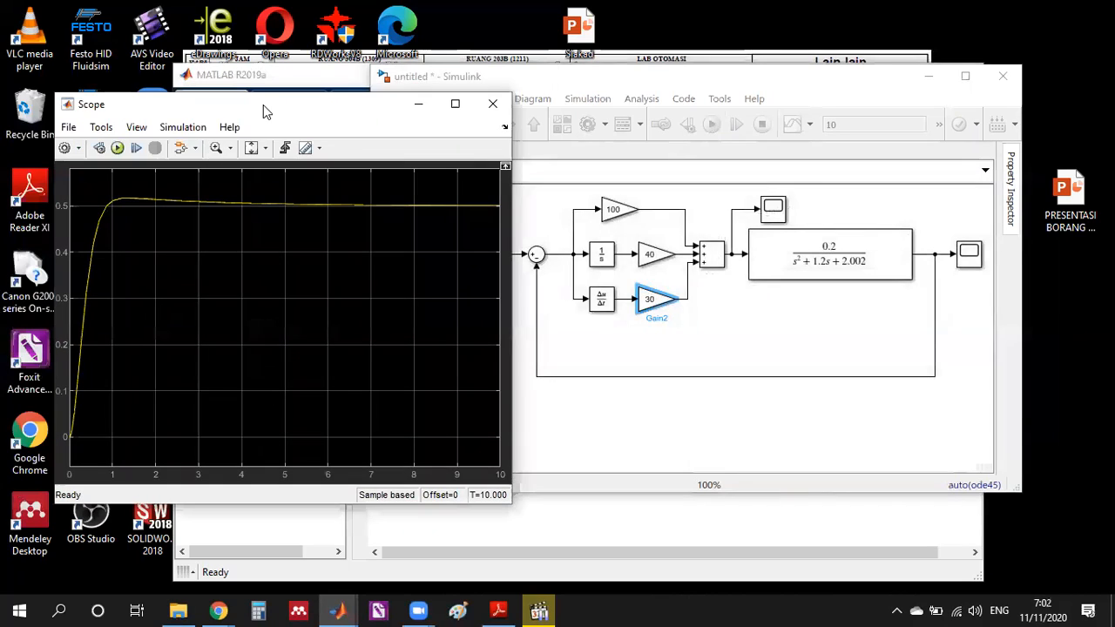
{"action": "left_click", "coordinate": [556, 81]}
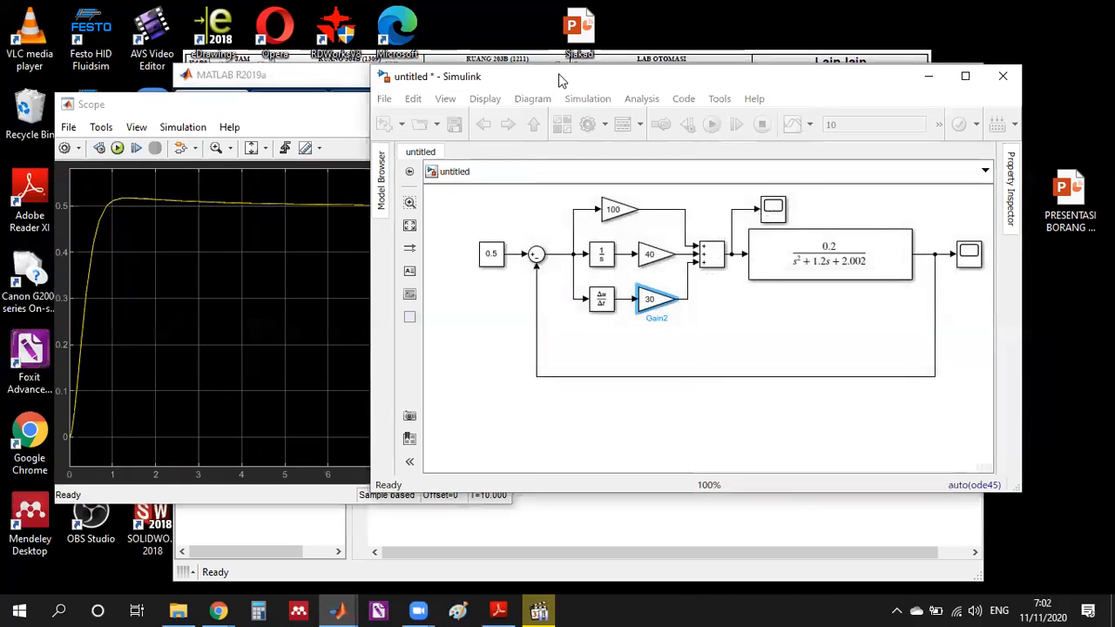
{"action": "left_click_drag", "start_coordinate": [561, 81], "coordinate": [592, 68]}
{"action": "left_click", "coordinate": [355, 110]}
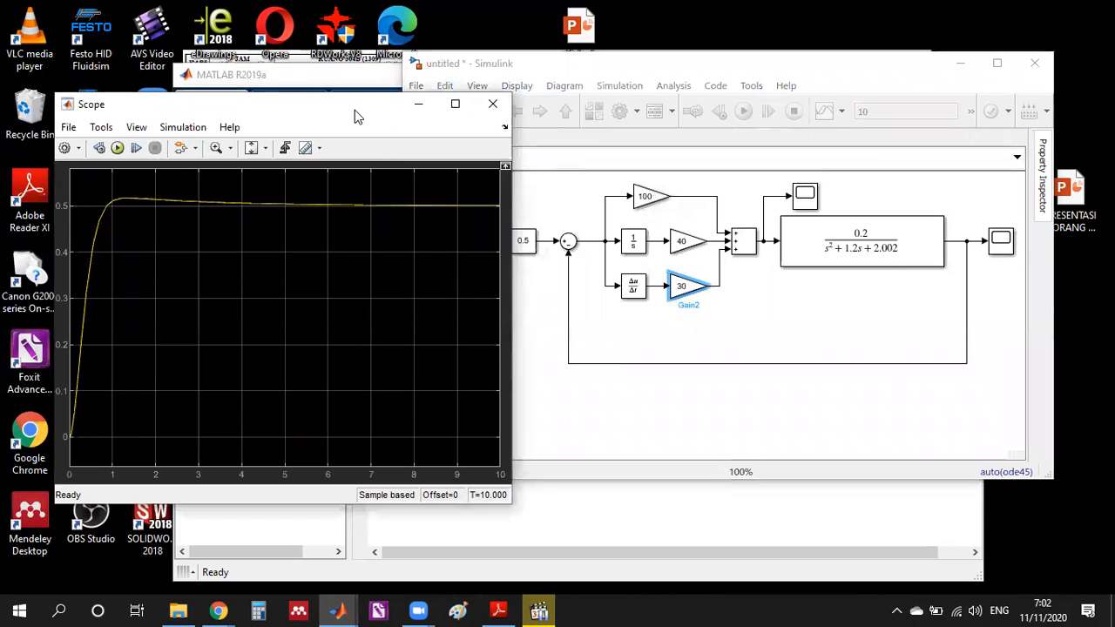
{"action": "left_click_drag", "start_coordinate": [355, 110], "coordinate": [323, 128]}
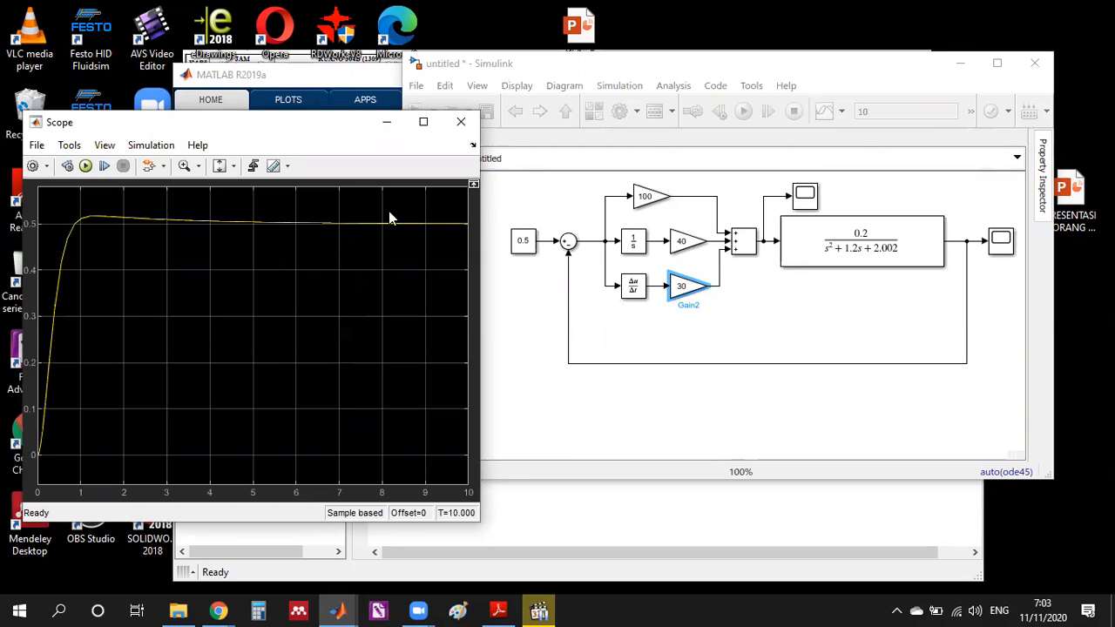
Sketch a plant block with input, output and feedback lines in the empty area below the model's feedback loop.
{"action": "left_click", "coordinate": [515, 86]}
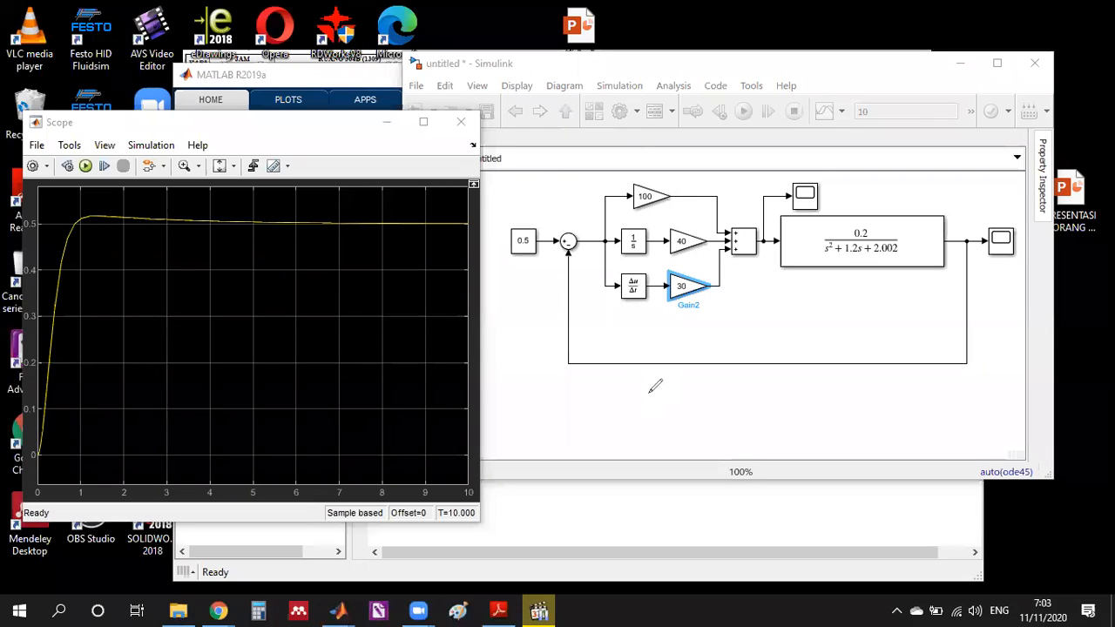
{"action": "mouse_move", "coordinate": [742, 381]}
{"action": "left_mouse_down"}
{"action": "mouse_move", "coordinate": [737, 419]}
{"action": "mouse_move", "coordinate": [800, 373]}
{"action": "mouse_move", "coordinate": [866, 372]}
{"action": "left_mouse_up"}
{"action": "mouse_move", "coordinate": [738, 419]}
{"action": "left_mouse_down"}
{"action": "mouse_move", "coordinate": [865, 402]}
{"action": "mouse_move", "coordinate": [866, 371]}
{"action": "left_mouse_up"}
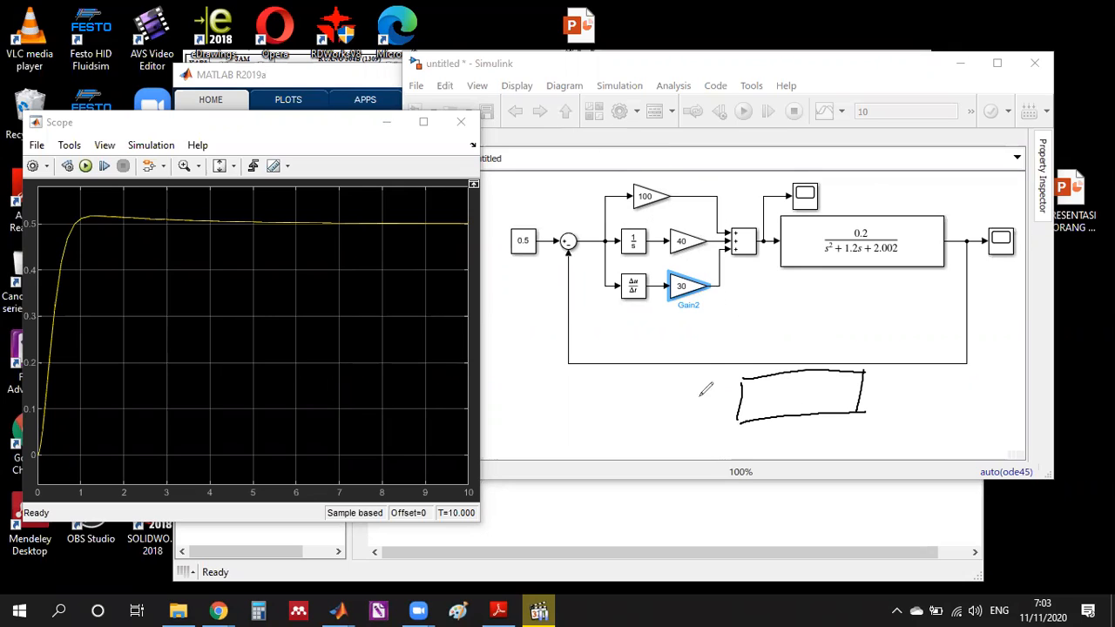
{"action": "left_click_drag", "start_coordinate": [713, 399], "coordinate": [734, 401]}
{"action": "mouse_move", "coordinate": [868, 388]}
{"action": "left_mouse_down"}
{"action": "mouse_move", "coordinate": [959, 383]}
{"action": "mouse_move", "coordinate": [918, 401]}
{"action": "mouse_move", "coordinate": [913, 456]}
{"action": "mouse_move", "coordinate": [788, 463]}
{"action": "left_mouse_up"}
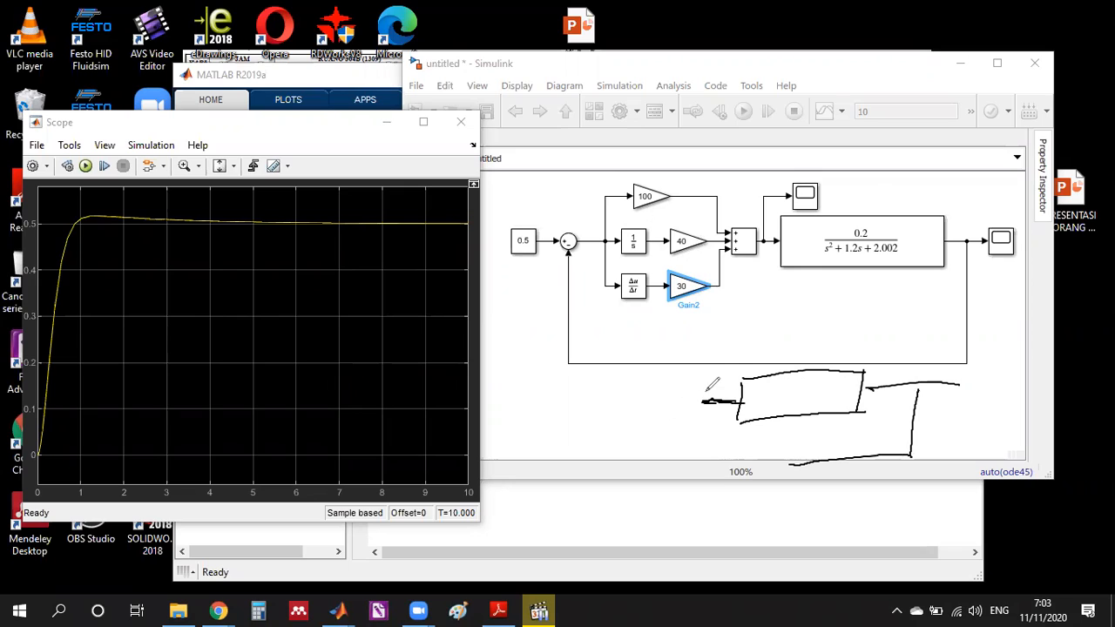
Sketch a controller block with an incoming signal line ahead of the hand-drawn plant block.
{"action": "left_click_drag", "start_coordinate": [608, 371], "coordinate": [598, 413]}
{"action": "left_click_drag", "start_coordinate": [701, 366], "coordinate": [700, 417]}
{"action": "left_click_drag", "start_coordinate": [603, 416], "coordinate": [697, 415]}
{"action": "left_click_drag", "start_coordinate": [600, 392], "coordinate": [534, 385]}
Write the transfer function 0.2/(s²+1.2s+2.002) inside the hand-drawn plant block.
{"action": "left_click", "coordinate": [802, 385]}
{"action": "left_click_drag", "start_coordinate": [794, 377], "coordinate": [820, 384]}
{"action": "left_click_drag", "start_coordinate": [753, 401], "coordinate": [847, 398]}
{"action": "left_click_drag", "start_coordinate": [759, 412], "coordinate": [756, 417]}
{"action": "left_click_drag", "start_coordinate": [761, 406], "coordinate": [776, 411]}
{"action": "mouse_move", "coordinate": [772, 407]}
{"action": "left_mouse_down"}
{"action": "mouse_move", "coordinate": [772, 417]}
{"action": "mouse_move", "coordinate": [801, 411]}
{"action": "left_mouse_up"}
{"action": "left_click", "coordinate": [788, 411]}
{"action": "left_click_drag", "start_coordinate": [811, 405], "coordinate": [831, 408]}
{"action": "left_click", "coordinate": [833, 408]}
{"action": "left_click_drag", "start_coordinate": [836, 402], "coordinate": [858, 406]}
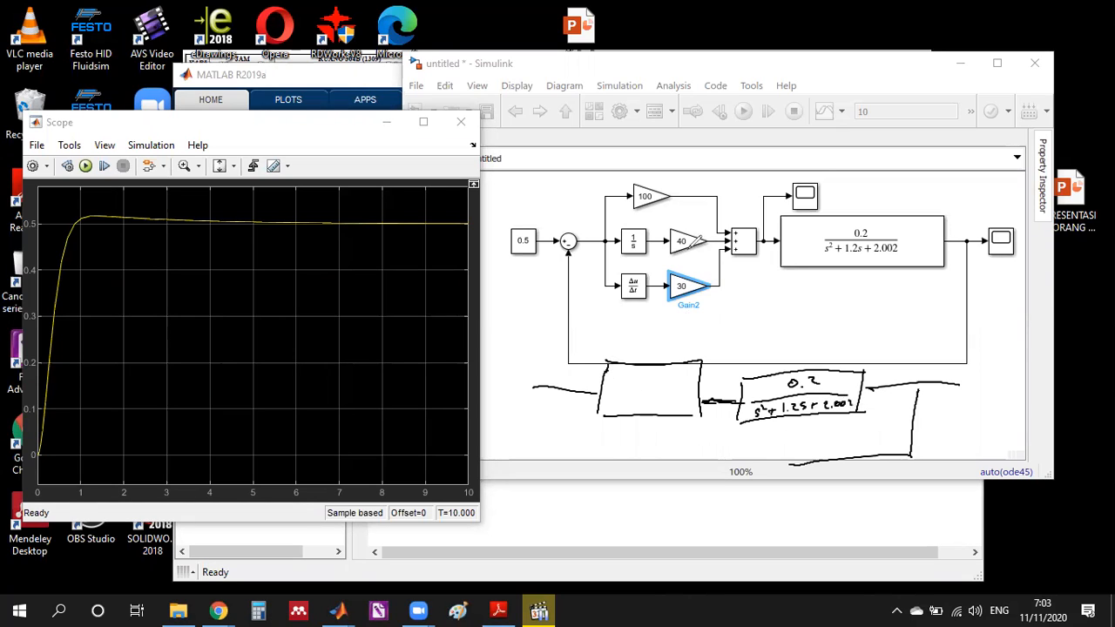
Write Kp + Ki/s + Kd·s in the sketched controller block and label the 100 gain Kp.
{"action": "left_click_drag", "start_coordinate": [611, 383], "coordinate": [610, 397]}
{"action": "left_click_drag", "start_coordinate": [619, 383], "coordinate": [620, 398]}
{"action": "left_click_drag", "start_coordinate": [620, 389], "coordinate": [620, 402]}
{"action": "left_click_drag", "start_coordinate": [621, 391], "coordinate": [627, 394]}
{"action": "left_click_drag", "start_coordinate": [647, 173], "coordinate": [646, 184]}
{"action": "mouse_move", "coordinate": [654, 174]}
{"action": "left_mouse_down"}
{"action": "mouse_move", "coordinate": [652, 185]}
{"action": "mouse_move", "coordinate": [661, 180]}
{"action": "left_mouse_up"}
{"action": "left_click_drag", "start_coordinate": [634, 390], "coordinate": [643, 391]}
{"action": "left_click_drag", "start_coordinate": [638, 385], "coordinate": [639, 395]}
{"action": "mouse_move", "coordinate": [650, 383]}
{"action": "left_mouse_down"}
{"action": "mouse_move", "coordinate": [650, 397]}
{"action": "mouse_move", "coordinate": [673, 402]}
{"action": "mouse_move", "coordinate": [659, 411]}
{"action": "left_mouse_up"}
{"action": "left_click_drag", "start_coordinate": [670, 391], "coordinate": [680, 390]}
{"action": "mouse_move", "coordinate": [696, 378]}
{"action": "left_mouse_down"}
{"action": "mouse_move", "coordinate": [690, 392]}
{"action": "mouse_move", "coordinate": [715, 388]}
{"action": "left_mouse_up"}
{"action": "left_click", "coordinate": [710, 387]}
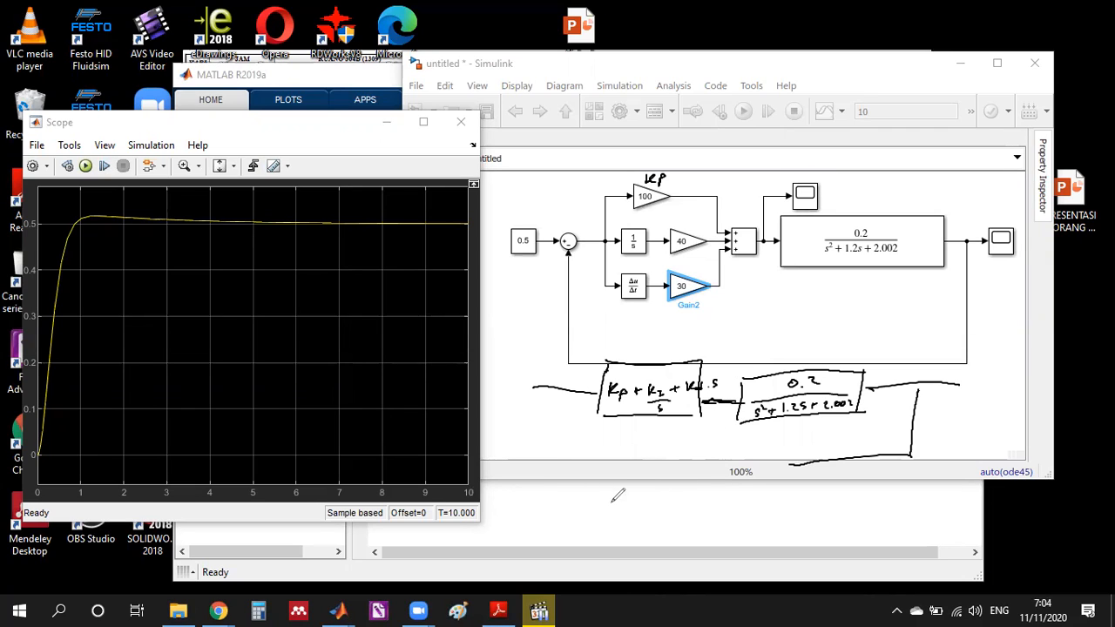
Draw a closed-loop block below the sketch and write the numerator 0.2(Kp + Ki/s + Kd·s) above a fraction line.
{"action": "mouse_move", "coordinate": [566, 492]}
{"action": "left_mouse_down"}
{"action": "mouse_move", "coordinate": [760, 490]}
{"action": "mouse_move", "coordinate": [767, 531]}
{"action": "left_mouse_up"}
{"action": "mouse_move", "coordinate": [565, 523]}
{"action": "left_mouse_down"}
{"action": "mouse_move", "coordinate": [566, 547]}
{"action": "mouse_move", "coordinate": [768, 533]}
{"action": "left_mouse_up"}
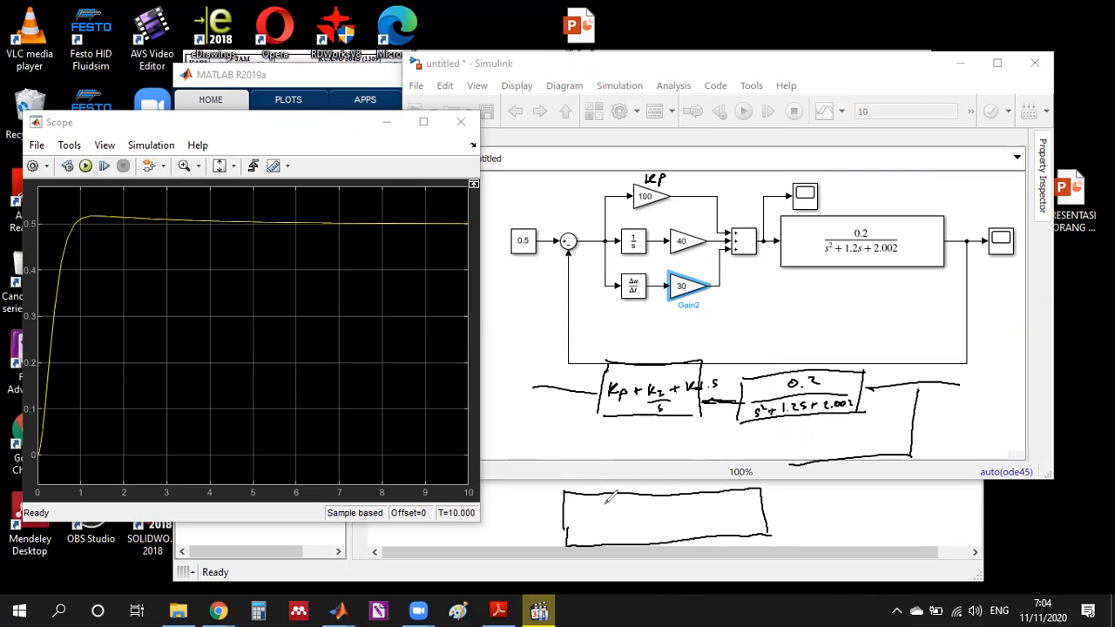
{"action": "mouse_move", "coordinate": [610, 498]}
{"action": "left_mouse_down"}
{"action": "mouse_move", "coordinate": [655, 513]}
{"action": "mouse_move", "coordinate": [667, 504]}
{"action": "left_mouse_up"}
{"action": "mouse_move", "coordinate": [661, 499]}
{"action": "left_mouse_down"}
{"action": "mouse_move", "coordinate": [661, 510]}
{"action": "mouse_move", "coordinate": [681, 498]}
{"action": "left_mouse_up"}
{"action": "mouse_move", "coordinate": [685, 499]}
{"action": "left_mouse_down"}
{"action": "mouse_move", "coordinate": [675, 521]}
{"action": "mouse_move", "coordinate": [690, 511]}
{"action": "left_mouse_up"}
{"action": "mouse_move", "coordinate": [687, 507]}
{"action": "left_mouse_down"}
{"action": "mouse_move", "coordinate": [727, 495]}
{"action": "mouse_move", "coordinate": [730, 508]}
{"action": "left_mouse_up"}
{"action": "left_click_drag", "start_coordinate": [589, 524], "coordinate": [707, 520]}
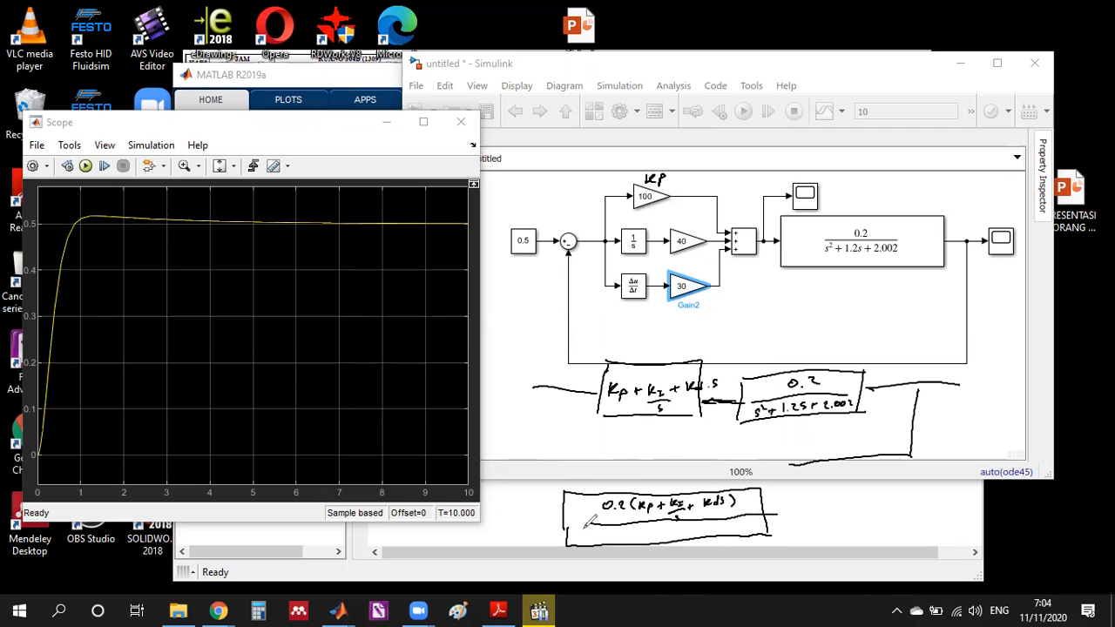
Write the start of the closed-loop denominator, s²+1.2s+2.002+(0.2(Kp, below the fraction line.
{"action": "left_click_drag", "start_coordinate": [582, 527], "coordinate": [575, 541]}
{"action": "left_click_drag", "start_coordinate": [584, 525], "coordinate": [597, 541]}
{"action": "left_click_drag", "start_coordinate": [593, 536], "coordinate": [627, 539]}
{"action": "mouse_move", "coordinate": [636, 532]}
{"action": "left_mouse_down"}
{"action": "mouse_move", "coordinate": [630, 539]}
{"action": "mouse_move", "coordinate": [695, 534]}
{"action": "left_mouse_up"}
{"action": "left_click", "coordinate": [661, 538]}
{"action": "mouse_move", "coordinate": [692, 531]}
{"action": "left_mouse_down"}
{"action": "mouse_move", "coordinate": [705, 538]}
{"action": "mouse_move", "coordinate": [715, 523]}
{"action": "mouse_move", "coordinate": [740, 535]}
{"action": "left_mouse_up"}
{"action": "left_click", "coordinate": [721, 530]}
{"action": "left_click_drag", "start_coordinate": [749, 522], "coordinate": [754, 529]}
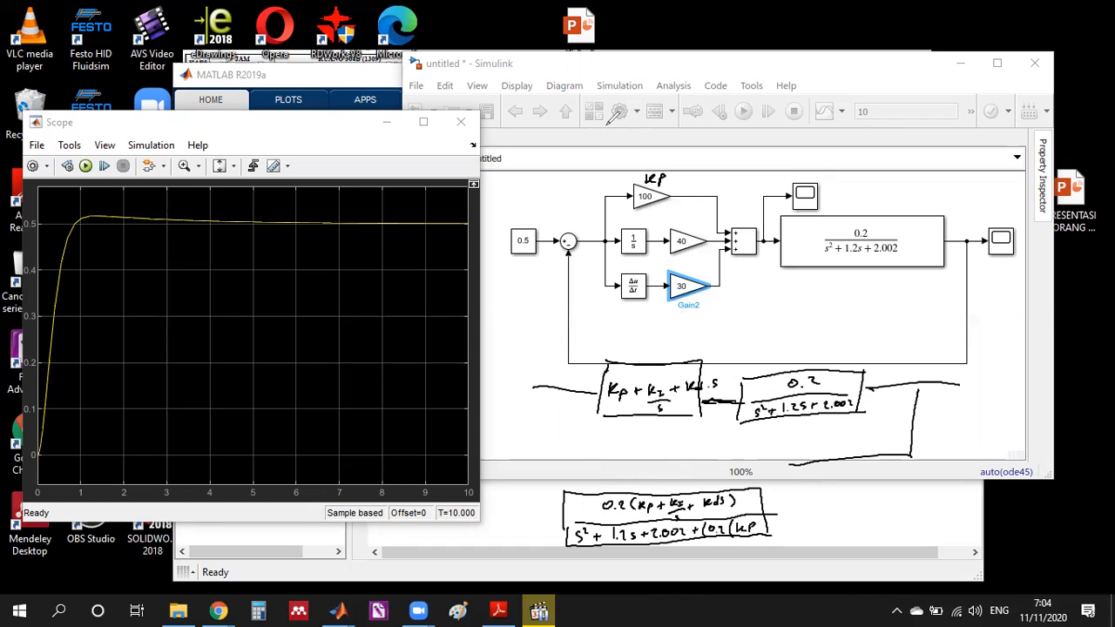
Widen the closed-loop block's outline and complete its denominator with + Ki/s + Kd·s).
{"action": "left_click", "coordinate": [767, 492]}
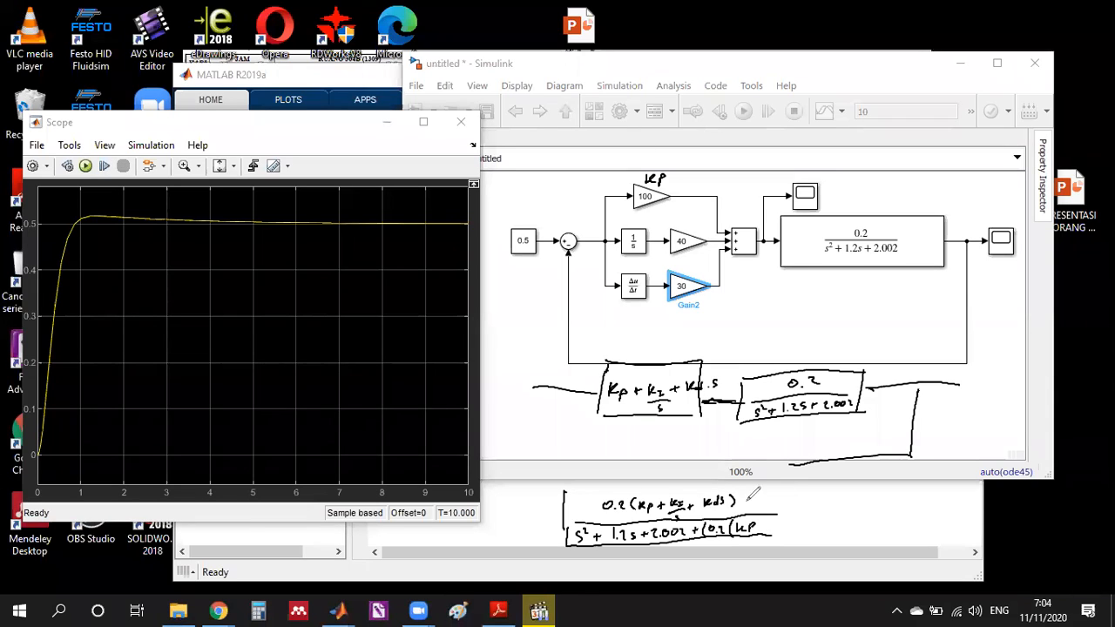
{"action": "mouse_move", "coordinate": [768, 519]}
{"action": "left_mouse_down"}
{"action": "mouse_move", "coordinate": [790, 516]}
{"action": "mouse_move", "coordinate": [786, 533]}
{"action": "mouse_move", "coordinate": [845, 523]}
{"action": "left_mouse_up"}
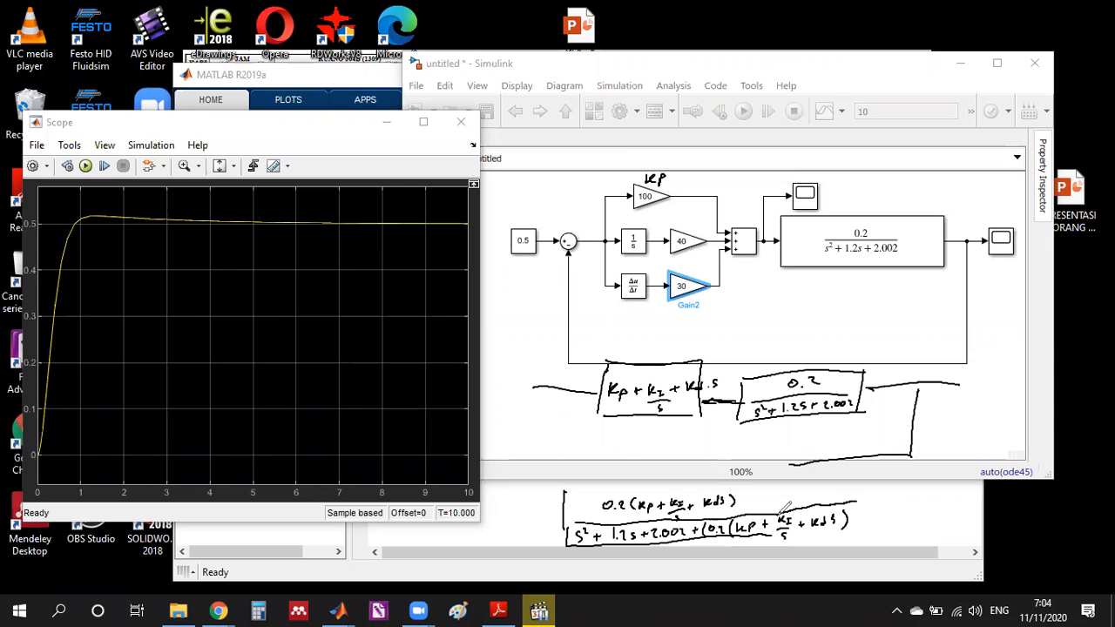
{"action": "mouse_move", "coordinate": [769, 537]}
{"action": "left_mouse_down"}
{"action": "mouse_move", "coordinate": [869, 533]}
{"action": "mouse_move", "coordinate": [867, 484]}
{"action": "left_mouse_up"}
{"action": "left_click_drag", "start_coordinate": [570, 488], "coordinate": [861, 480]}
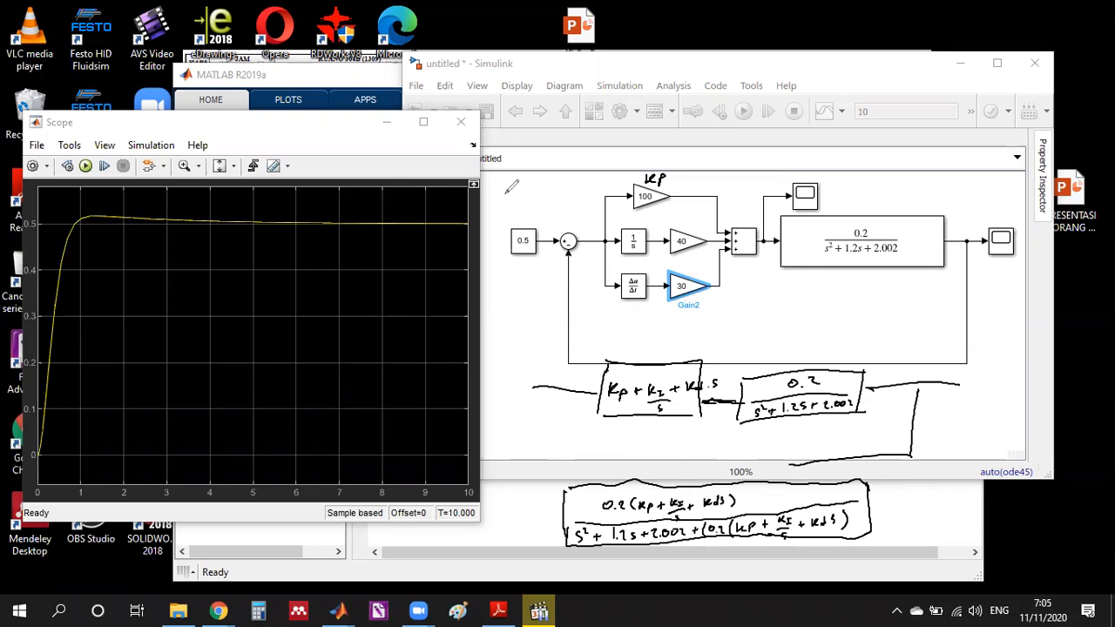
Erase the sketched controller and plant blocks and draw one wide empty block with an incoming signal line in their place.
{"action": "left_click", "coordinate": [709, 96]}
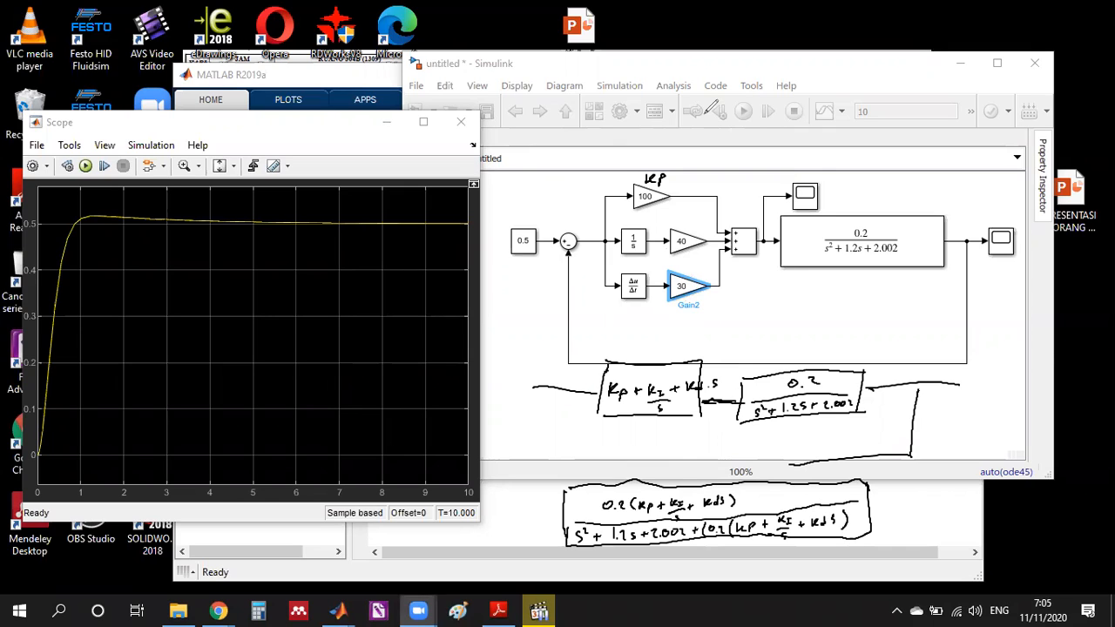
{"action": "mouse_move", "coordinate": [630, 368]}
{"action": "left_mouse_down"}
{"action": "mouse_move", "coordinate": [688, 416]}
{"action": "mouse_move", "coordinate": [915, 393]}
{"action": "mouse_move", "coordinate": [915, 455]}
{"action": "mouse_move", "coordinate": [863, 439]}
{"action": "left_mouse_up"}
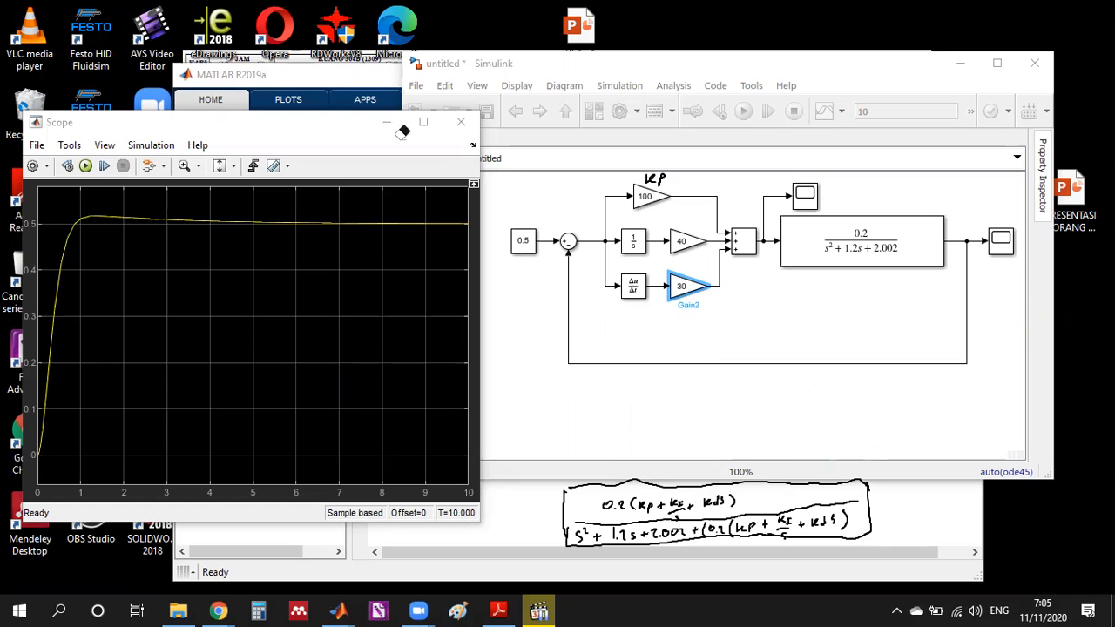
{"action": "left_click", "coordinate": [430, 129]}
{"action": "mouse_move", "coordinate": [503, 411]}
{"action": "left_mouse_down"}
{"action": "mouse_move", "coordinate": [551, 408]}
{"action": "mouse_move", "coordinate": [552, 439]}
{"action": "left_mouse_up"}
{"action": "left_click_drag", "start_coordinate": [554, 373], "coordinate": [863, 373]}
{"action": "left_click_drag", "start_coordinate": [558, 440], "coordinate": [896, 440]}
{"action": "mouse_move", "coordinate": [857, 371]}
{"action": "left_mouse_down"}
{"action": "mouse_move", "coordinate": [911, 405]}
{"action": "mouse_move", "coordinate": [898, 447]}
{"action": "left_mouse_up"}
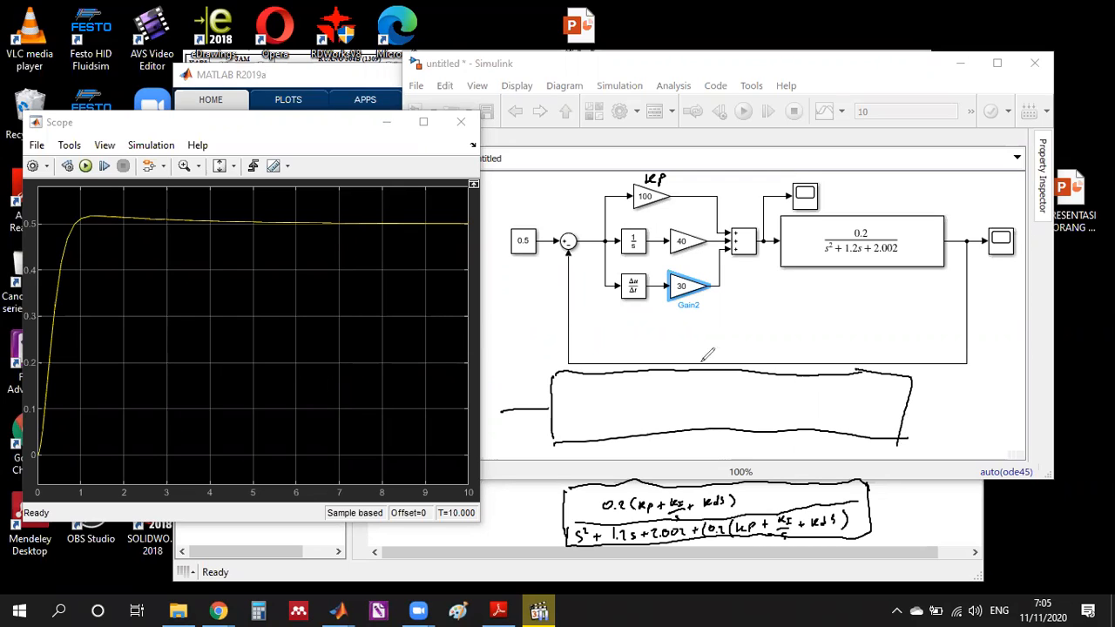
Write the numerator 0.2Kd·s² + 0.2Kp·s + 0.2Ki in the wide block and draw a fraction line beneath it.
{"action": "left_click_drag", "start_coordinate": [613, 381], "coordinate": [791, 386]}
{"action": "left_click", "coordinate": [617, 389]}
{"action": "left_click", "coordinate": [717, 385]}
{"action": "left_click_drag", "start_coordinate": [786, 381], "coordinate": [853, 387]}
{"action": "left_click_drag", "start_coordinate": [859, 378], "coordinate": [863, 387]}
{"action": "left_click_drag", "start_coordinate": [861, 380], "coordinate": [867, 387]}
{"action": "left_click_drag", "start_coordinate": [558, 403], "coordinate": [911, 389]}
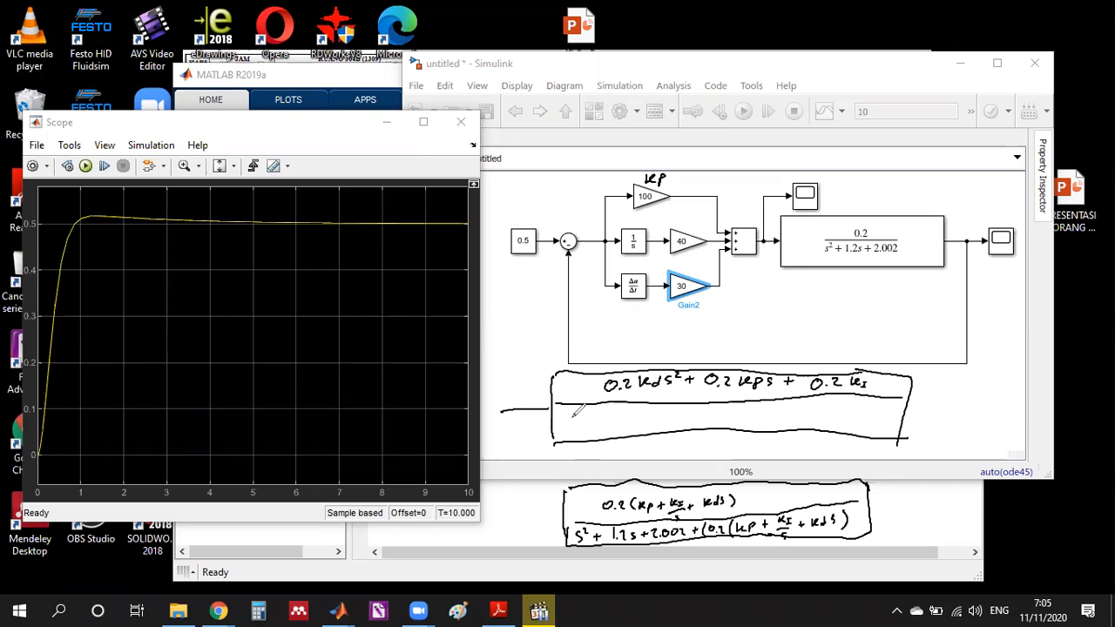
Write the first denominator terms s³ + (1.2 + 0.2Kd)s² + below the fraction line.
{"action": "mouse_move", "coordinate": [569, 421]}
{"action": "left_mouse_down"}
{"action": "mouse_move", "coordinate": [562, 433]}
{"action": "mouse_move", "coordinate": [607, 427]}
{"action": "left_mouse_up"}
{"action": "mouse_move", "coordinate": [610, 409]}
{"action": "left_mouse_down"}
{"action": "mouse_move", "coordinate": [610, 431]}
{"action": "mouse_move", "coordinate": [651, 420]}
{"action": "left_mouse_up"}
{"action": "left_click_drag", "start_coordinate": [664, 417], "coordinate": [665, 417]}
{"action": "left_click_drag", "start_coordinate": [671, 424], "coordinate": [695, 425]}
{"action": "mouse_move", "coordinate": [704, 422]}
{"action": "left_mouse_down"}
{"action": "mouse_move", "coordinate": [728, 410]}
{"action": "mouse_move", "coordinate": [743, 420]}
{"action": "left_mouse_up"}
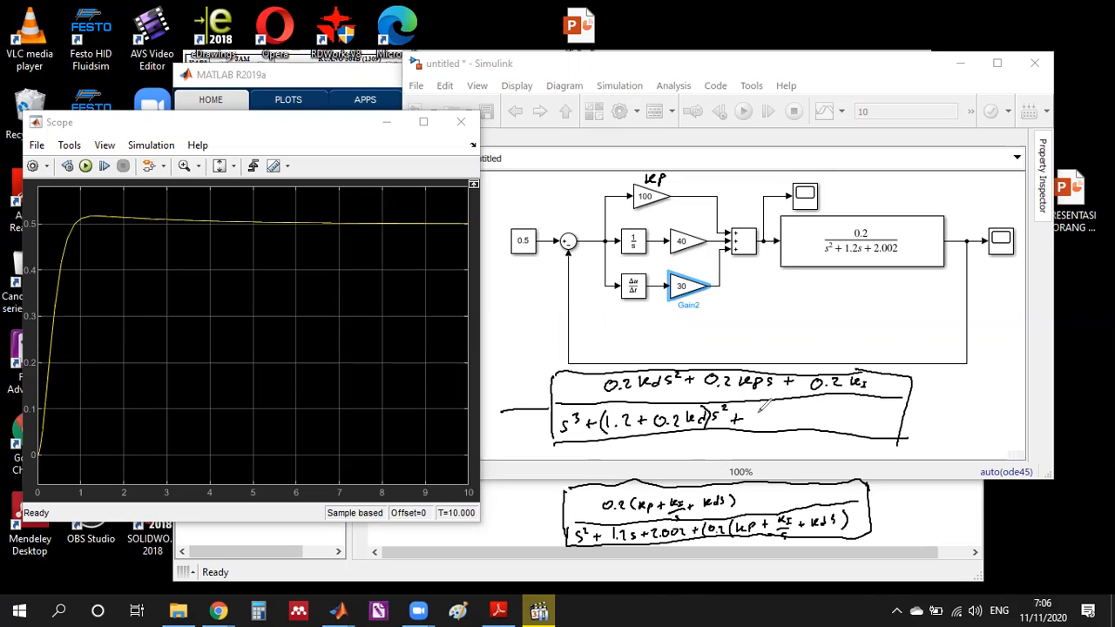
{"action": "left_click_drag", "start_coordinate": [760, 413], "coordinate": [768, 421]}
{"action": "left_click_drag", "start_coordinate": [771, 415], "coordinate": [779, 422]}
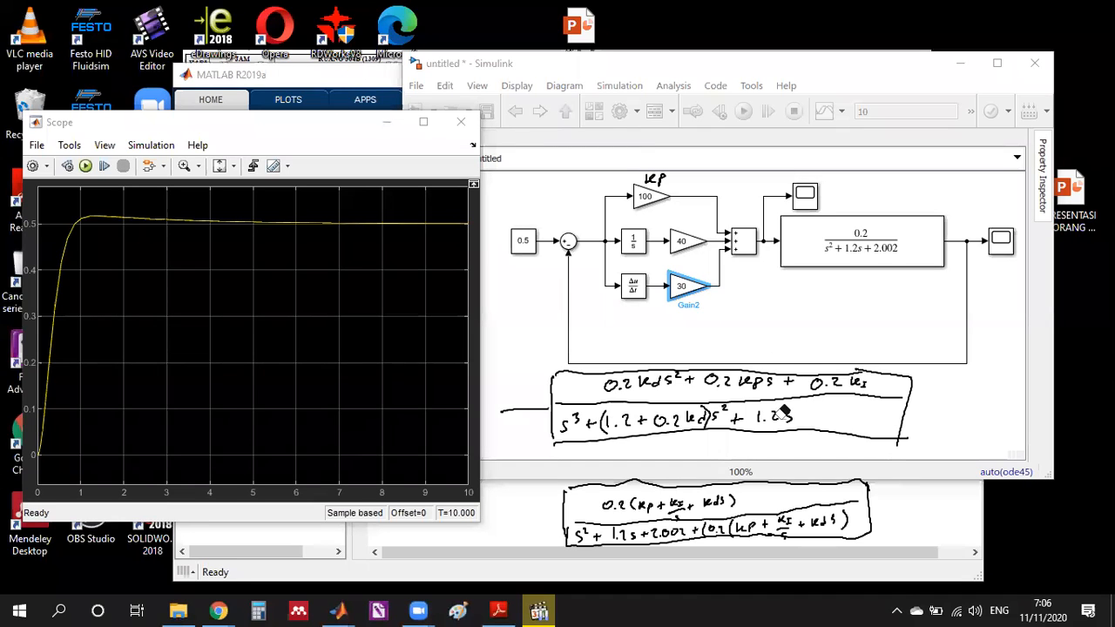
{"action": "left_click_drag", "start_coordinate": [746, 419], "coordinate": [732, 420]}
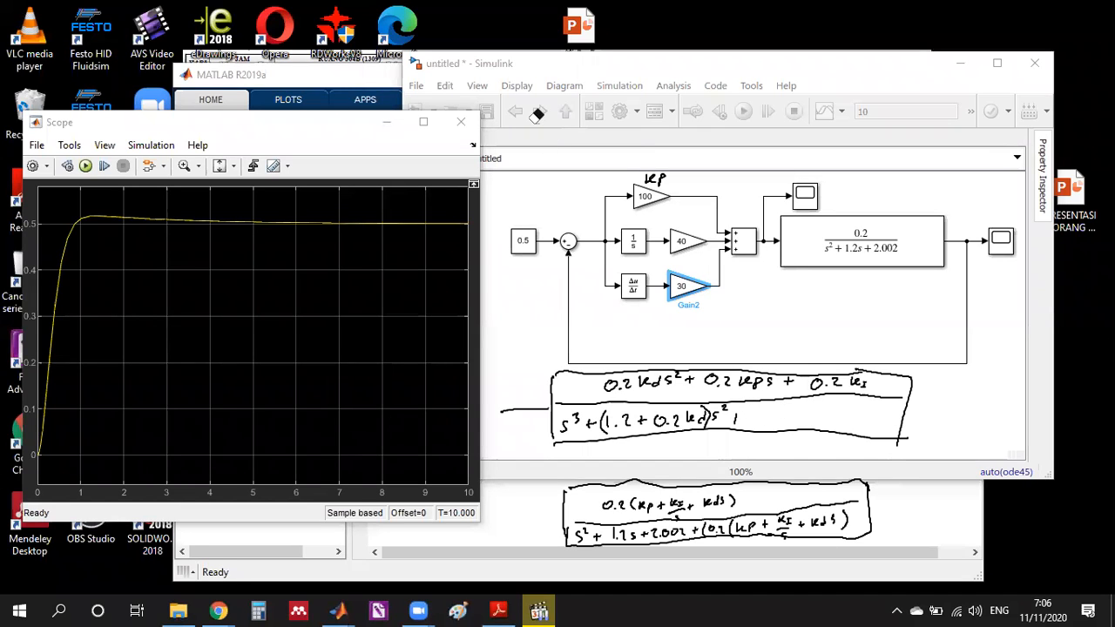
Continue the denominator with the term (2.002 + 0.2Kp)s and a plus sign.
{"action": "left_click_drag", "start_coordinate": [734, 418], "coordinate": [777, 413]}
{"action": "left_click", "coordinate": [769, 421]}
{"action": "left_click_drag", "start_coordinate": [786, 411], "coordinate": [811, 417]}
{"action": "mouse_move", "coordinate": [806, 411]}
{"action": "left_mouse_down"}
{"action": "mouse_move", "coordinate": [806, 422]}
{"action": "mouse_move", "coordinate": [743, 424]}
{"action": "left_mouse_up"}
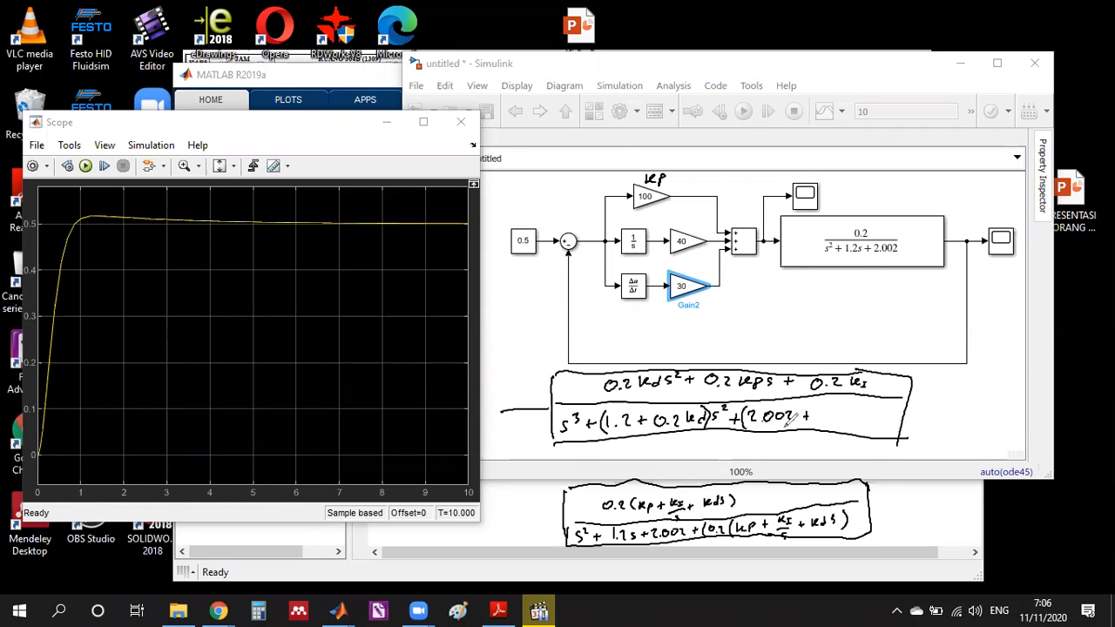
{"action": "left_click", "coordinate": [828, 420]}
{"action": "left_click_drag", "start_coordinate": [818, 414], "coordinate": [847, 421]}
{"action": "left_click_drag", "start_coordinate": [854, 412], "coordinate": [856, 426]}
{"action": "left_click_drag", "start_coordinate": [857, 413], "coordinate": [893, 422]}
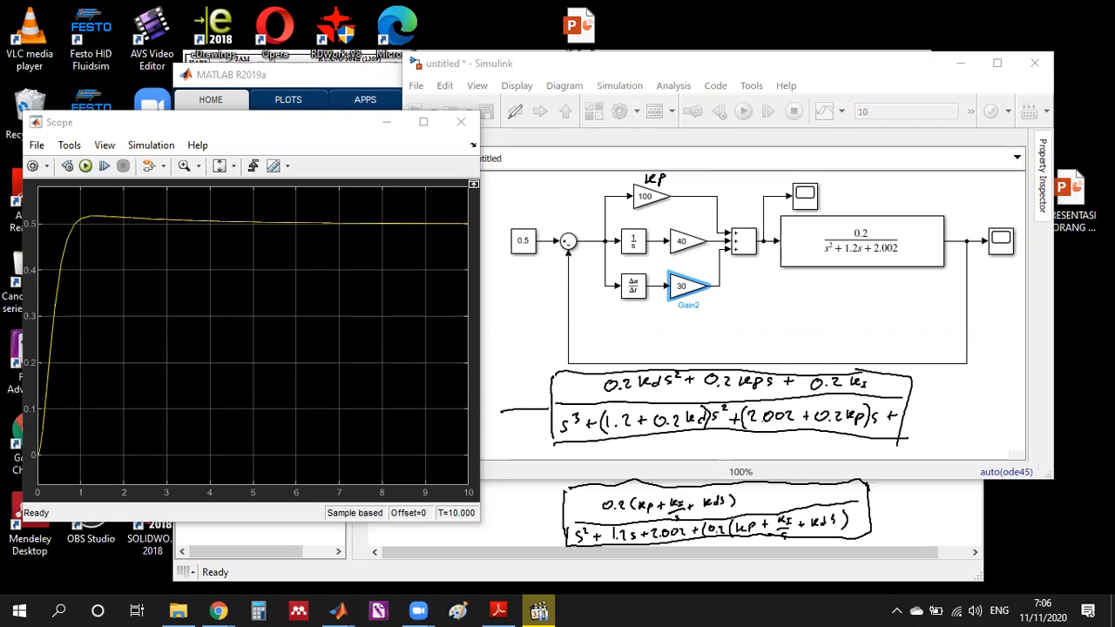
Finish the denominator with 0.2Ki, extending the block's outline around it and adding an outgoing signal line.
{"action": "left_click", "coordinate": [515, 112]}
{"action": "left_click", "coordinate": [913, 390]}
{"action": "left_click", "coordinate": [520, 111]}
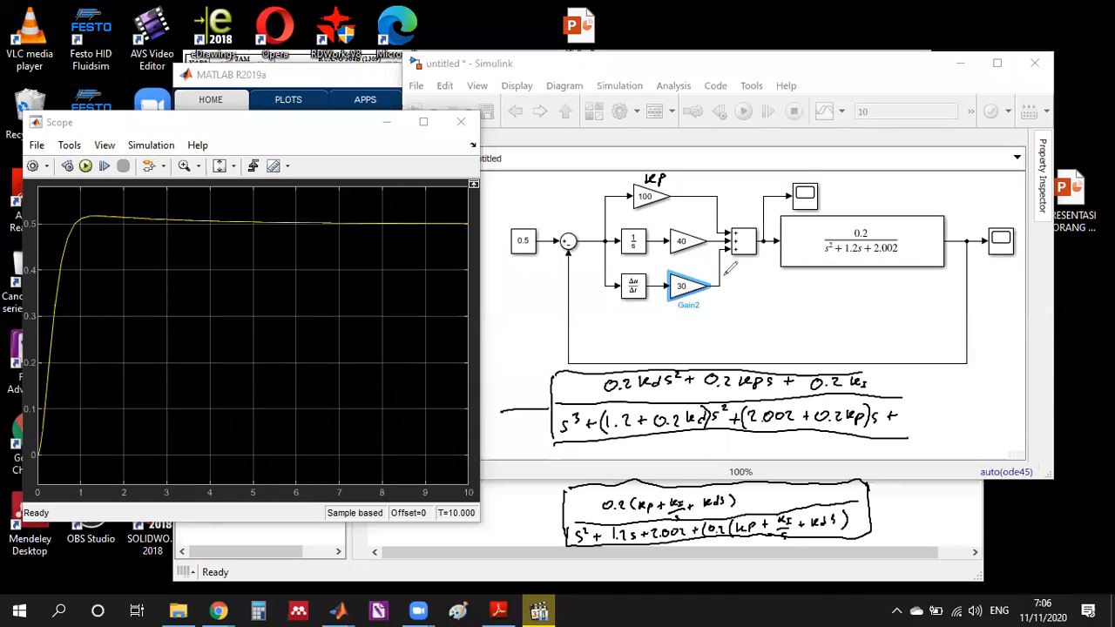
{"action": "left_click", "coordinate": [925, 419]}
{"action": "mouse_move", "coordinate": [919, 404]}
{"action": "left_mouse_down"}
{"action": "mouse_move", "coordinate": [917, 417]}
{"action": "mouse_move", "coordinate": [945, 420]}
{"action": "left_mouse_up"}
{"action": "left_click_drag", "start_coordinate": [948, 413], "coordinate": [953, 420]}
{"action": "left_click_drag", "start_coordinate": [955, 415], "coordinate": [970, 429]}
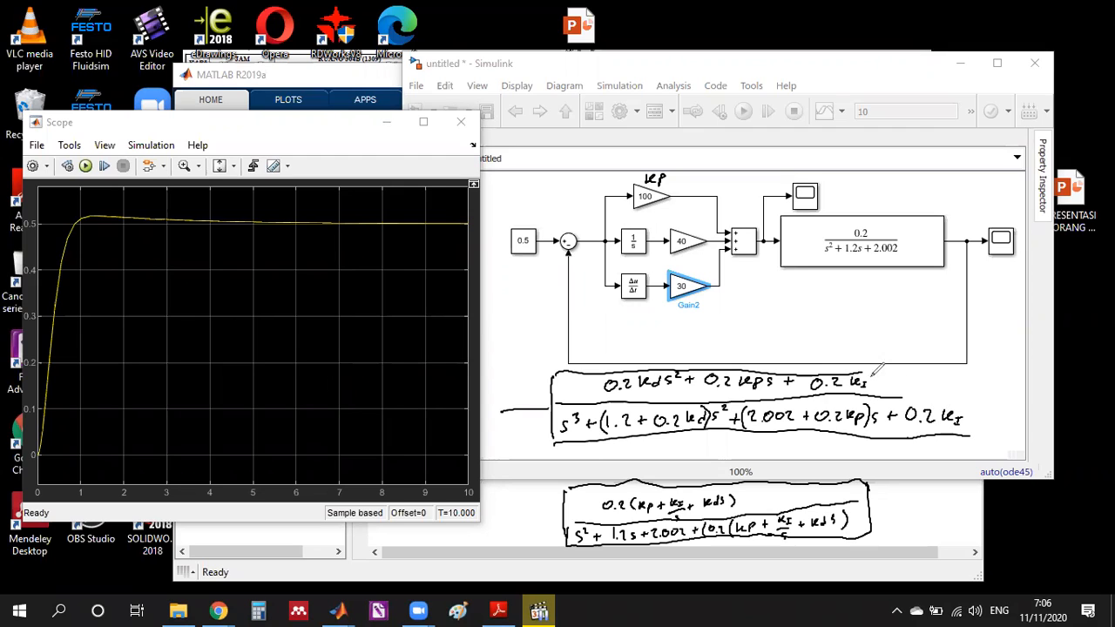
{"action": "mouse_move", "coordinate": [862, 369]}
{"action": "left_mouse_down"}
{"action": "mouse_move", "coordinate": [969, 373]}
{"action": "mouse_move", "coordinate": [979, 439]}
{"action": "left_mouse_up"}
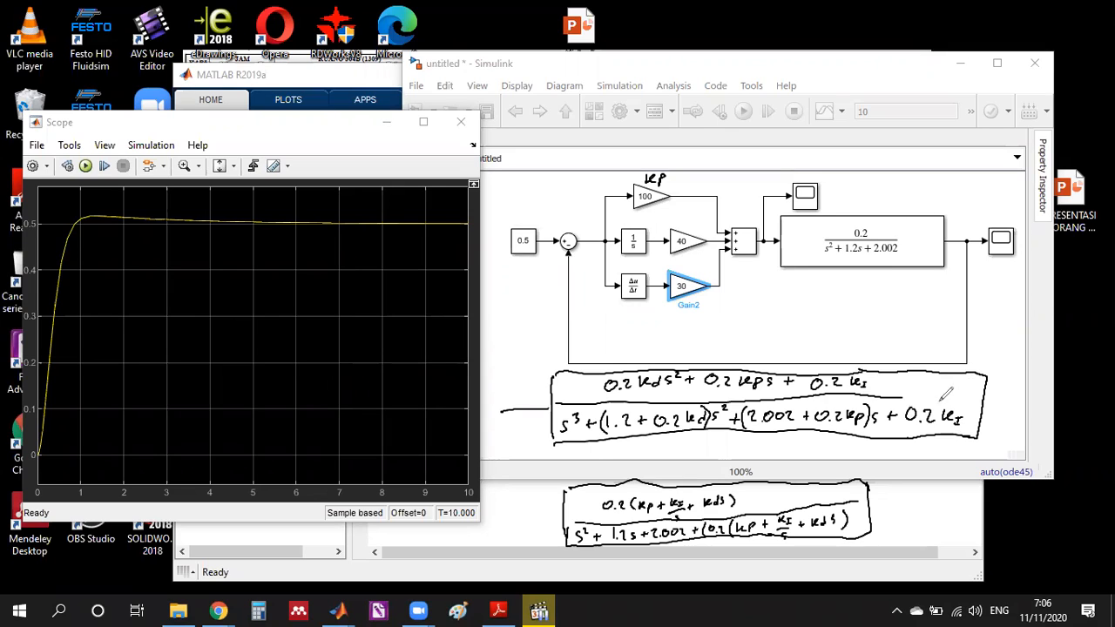
{"action": "left_click_drag", "start_coordinate": [984, 402], "coordinate": [1034, 399]}
Label the 40 gain KI and the 30 gain Kd by hand on the model.
{"action": "left_click_drag", "start_coordinate": [693, 217], "coordinate": [694, 225]}
{"action": "left_click_drag", "start_coordinate": [698, 218], "coordinate": [697, 224]}
{"action": "left_click_drag", "start_coordinate": [696, 218], "coordinate": [701, 224]}
{"action": "left_click_drag", "start_coordinate": [705, 307], "coordinate": [700, 317]}
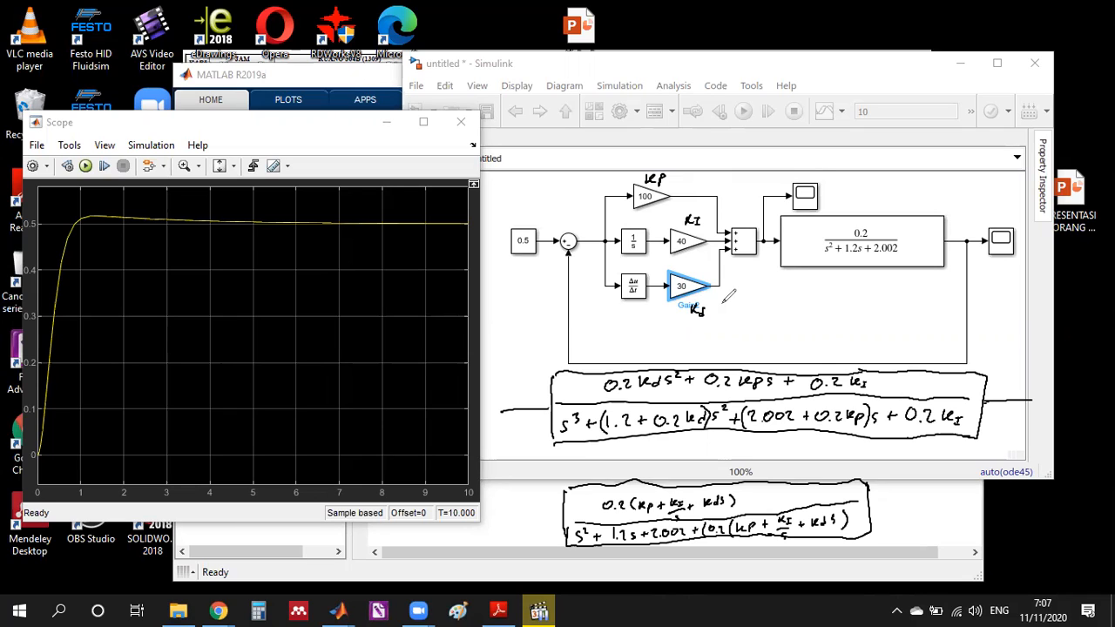
Draw arrows pointing to the Kd, Kp and Ki terms in the closed-loop denominator.
{"action": "left_click_drag", "start_coordinate": [705, 446], "coordinate": [698, 425]}
{"action": "left_click_drag", "start_coordinate": [826, 454], "coordinate": [840, 445]}
{"action": "left_click_drag", "start_coordinate": [941, 454], "coordinate": [948, 444]}
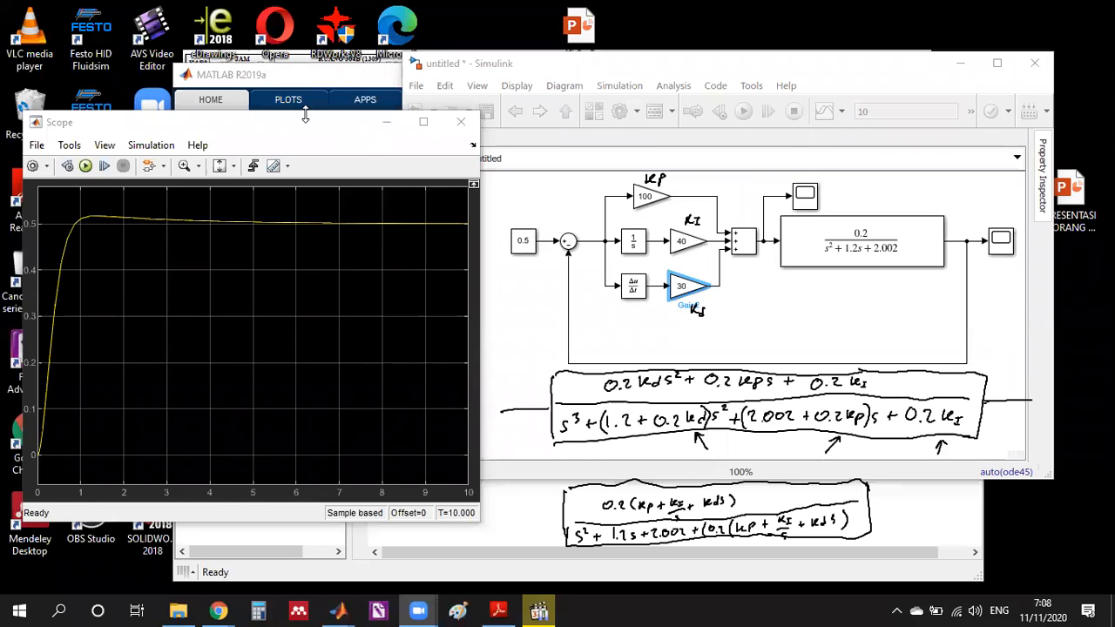
Replace the 0.5 Constant input with a Pulse Generator from the Sources library, connected to the feedback sum.
{"action": "left_click_drag", "start_coordinate": [299, 135], "coordinate": [304, 123]}
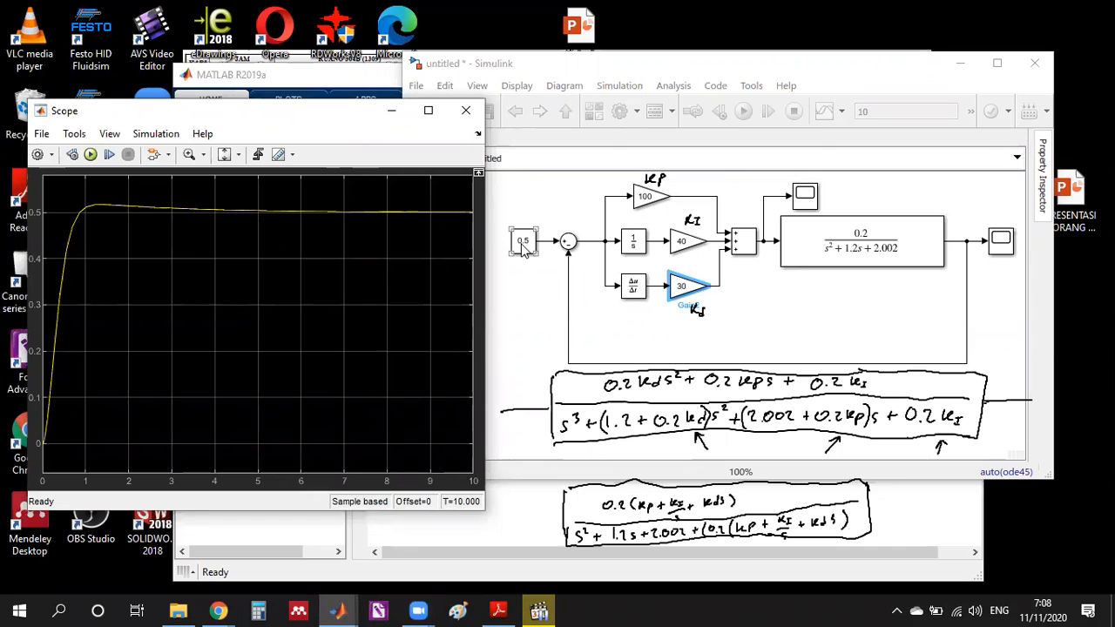
{"action": "left_click", "coordinate": [523, 246]}
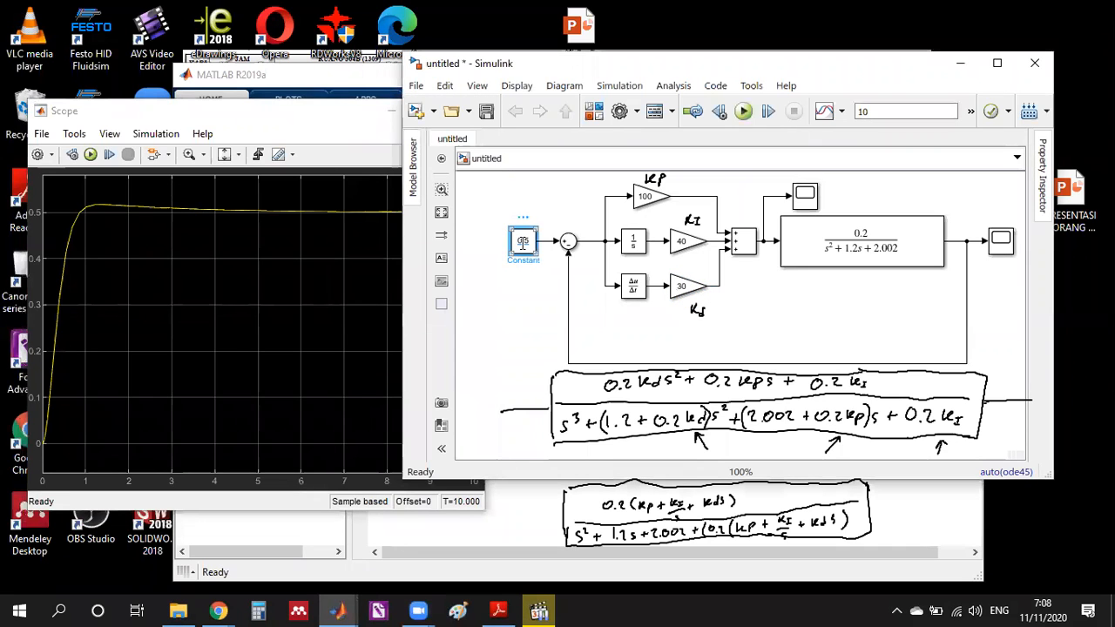
{"action": "key", "text": "Delete"}
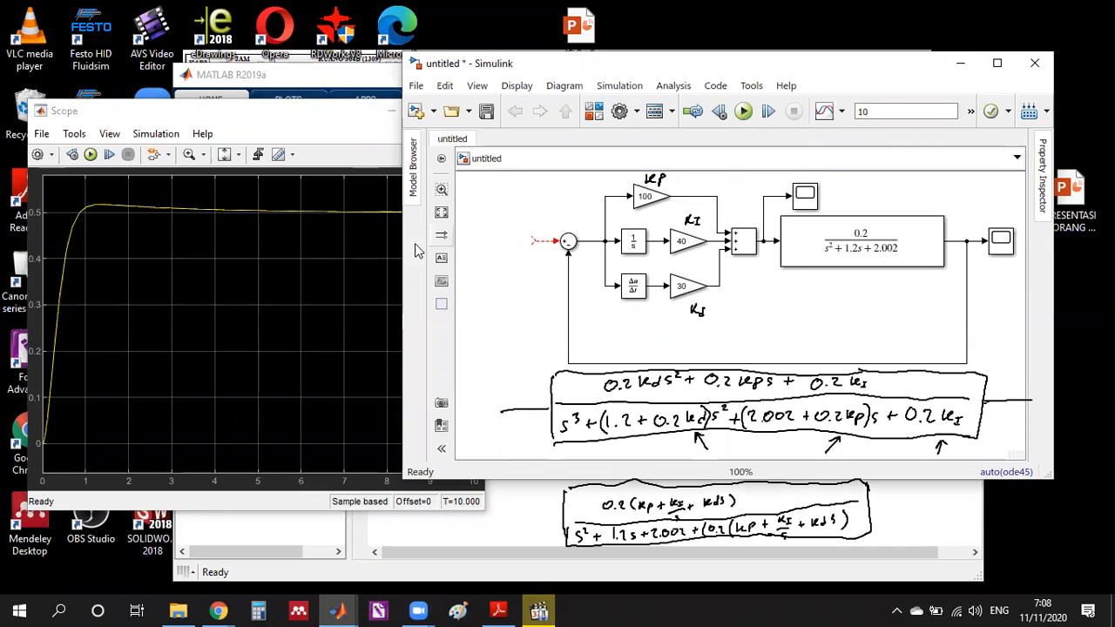
{"action": "mouse_move", "coordinate": [338, 610]}
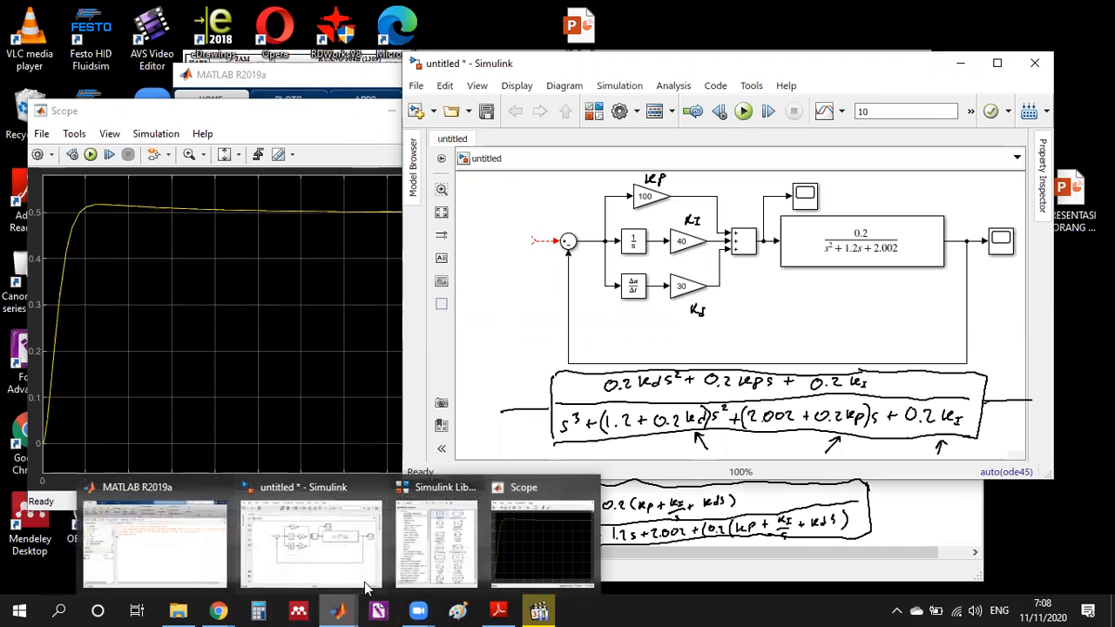
{"action": "left_click", "coordinate": [427, 552]}
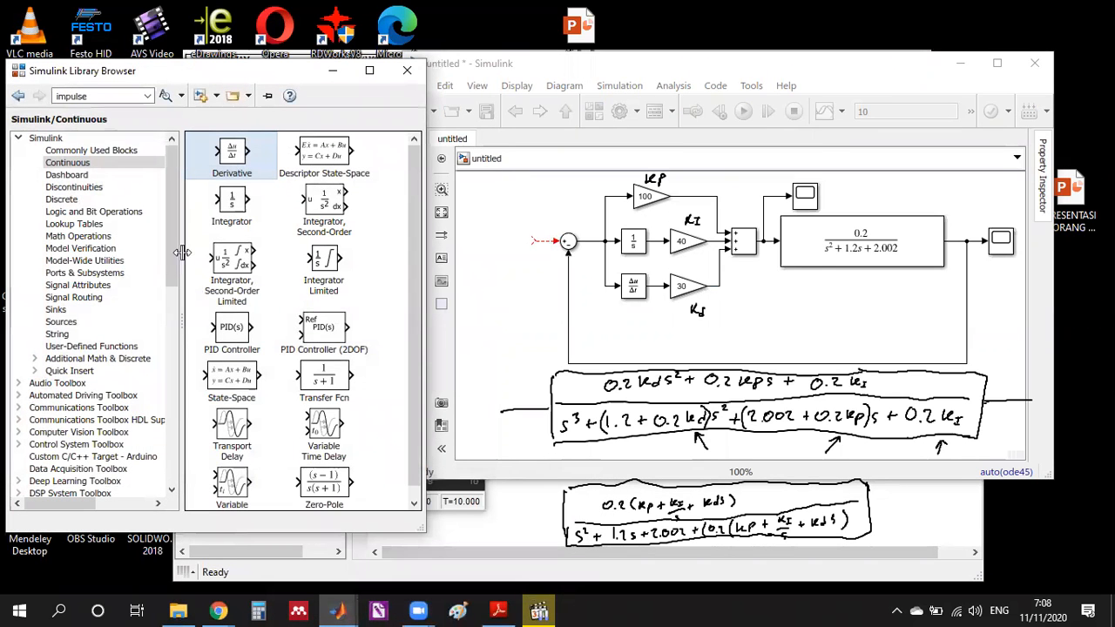
{"action": "left_click", "coordinate": [61, 321]}
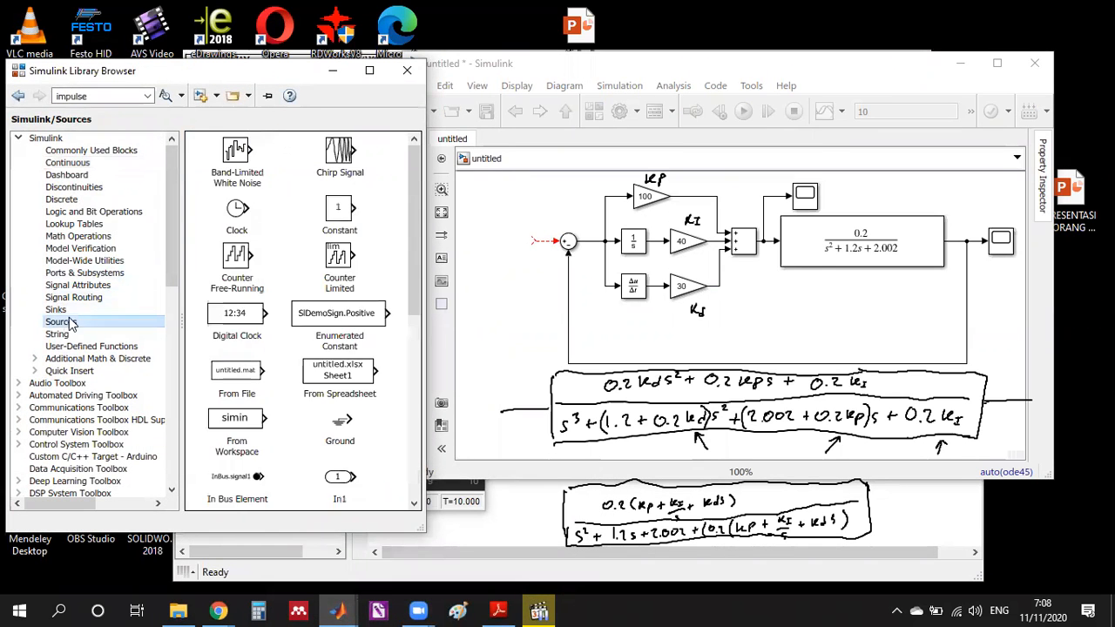
{"action": "left_click_drag", "start_coordinate": [412, 259], "coordinate": [396, 352]}
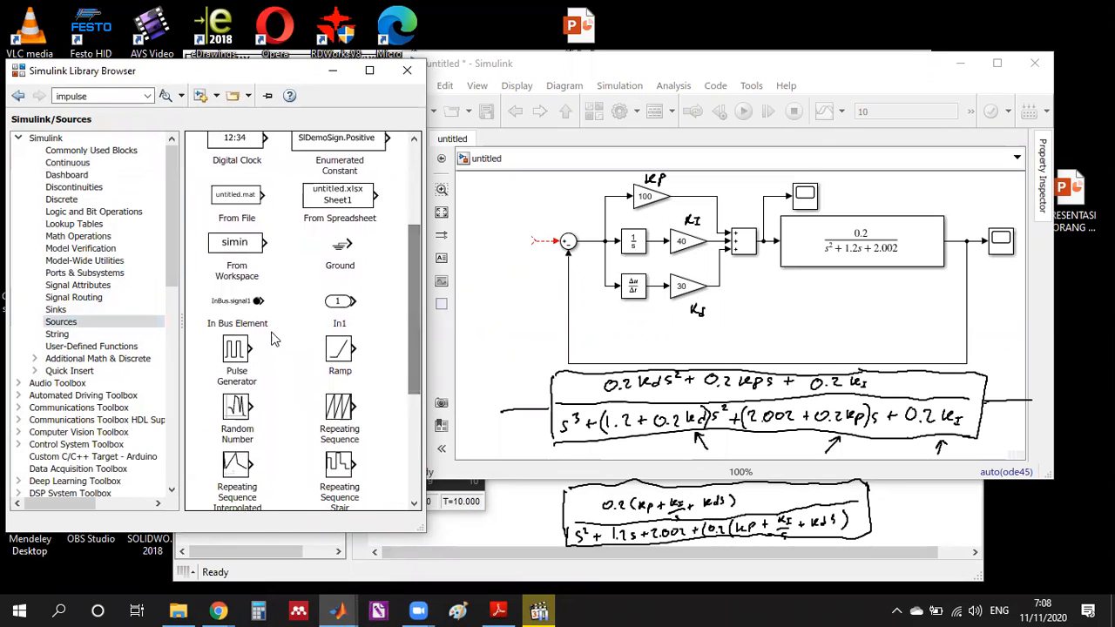
{"action": "left_click_drag", "start_coordinate": [235, 358], "coordinate": [523, 248]}
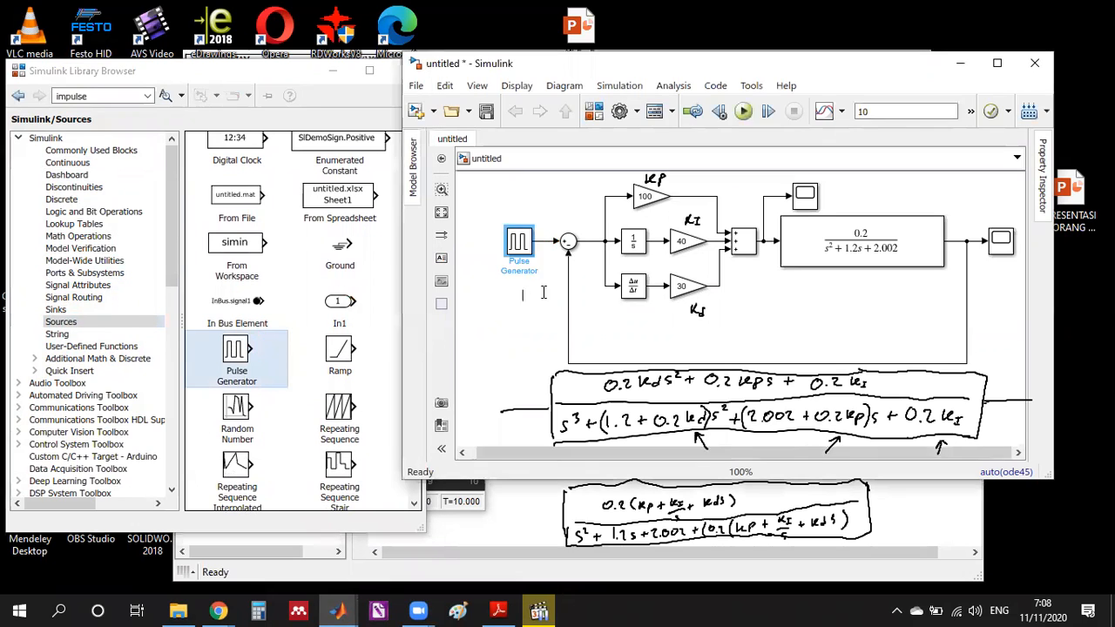
Open the Pulse Generator's parameters and clear all handwritten annotations from the screen.
{"action": "double_click", "coordinate": [523, 245]}
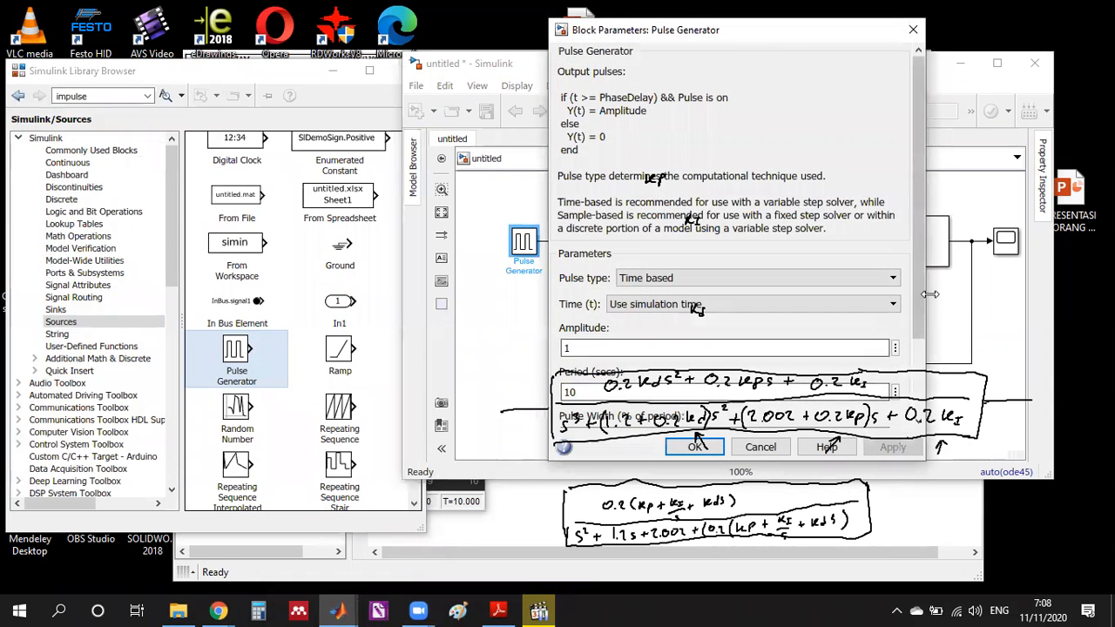
{"action": "left_click_drag", "start_coordinate": [919, 294], "coordinate": [919, 381]}
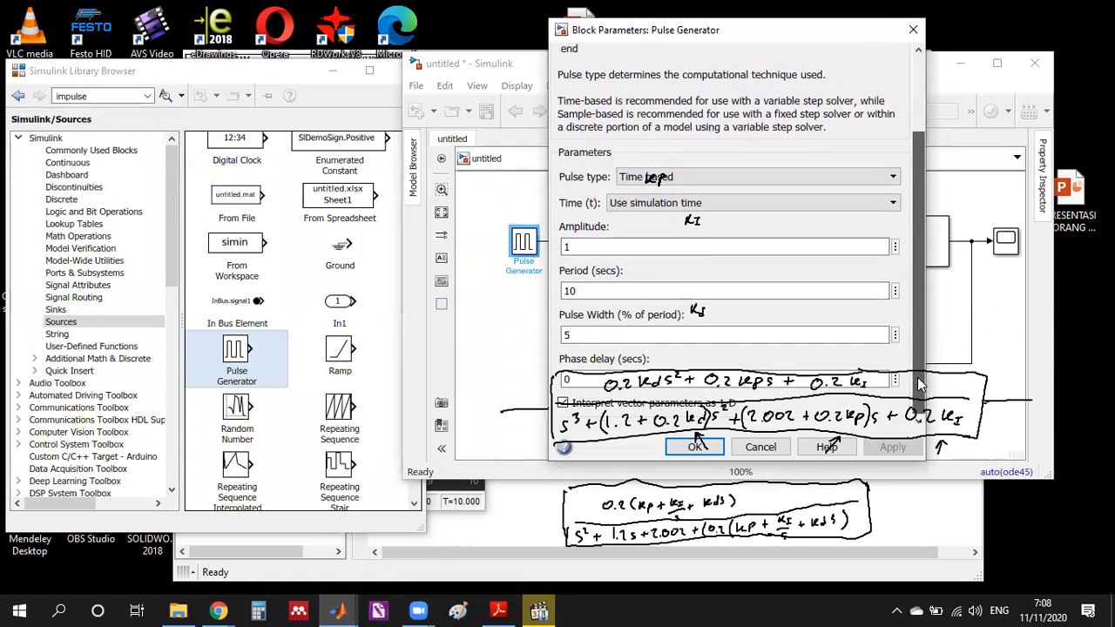
{"action": "left_click", "coordinate": [742, 88]}
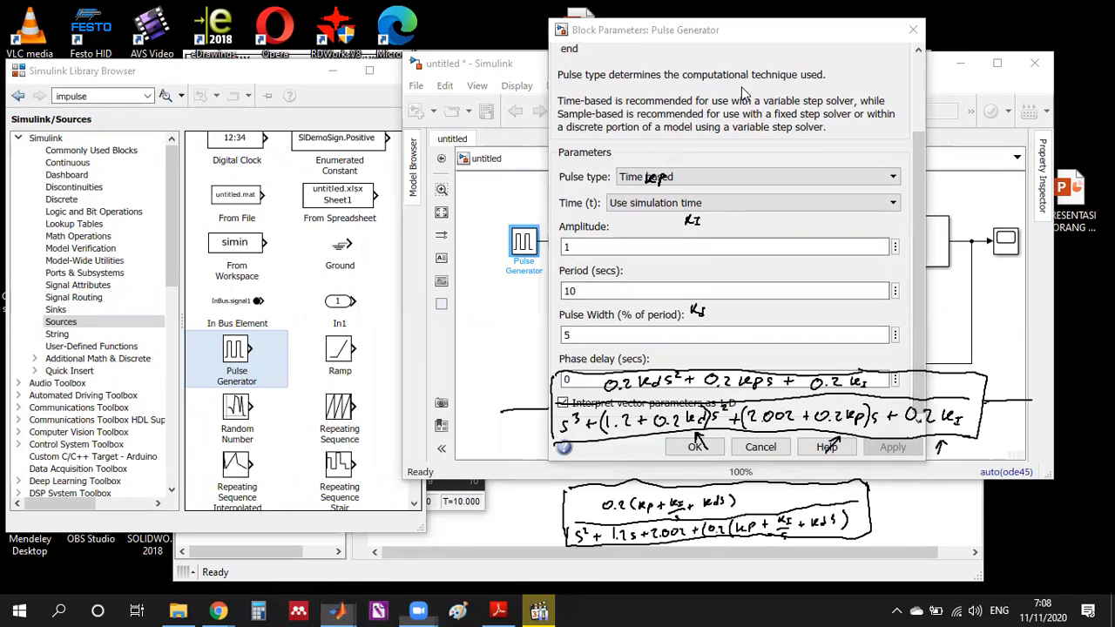
{"action": "left_click", "coordinate": [742, 88]}
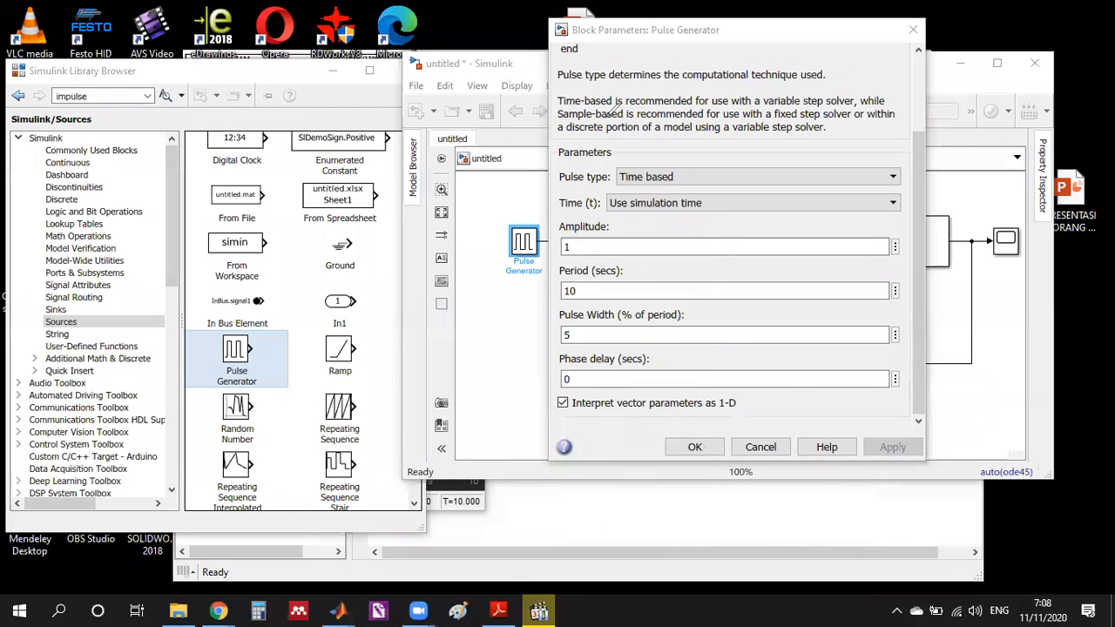
Set the Pulse Generator to amplitude 0.5, period 4 s, pulse width 50% and phase delay 1 s.
{"action": "left_click", "coordinate": [604, 247]}
{"action": "type", "text": "0.5"}
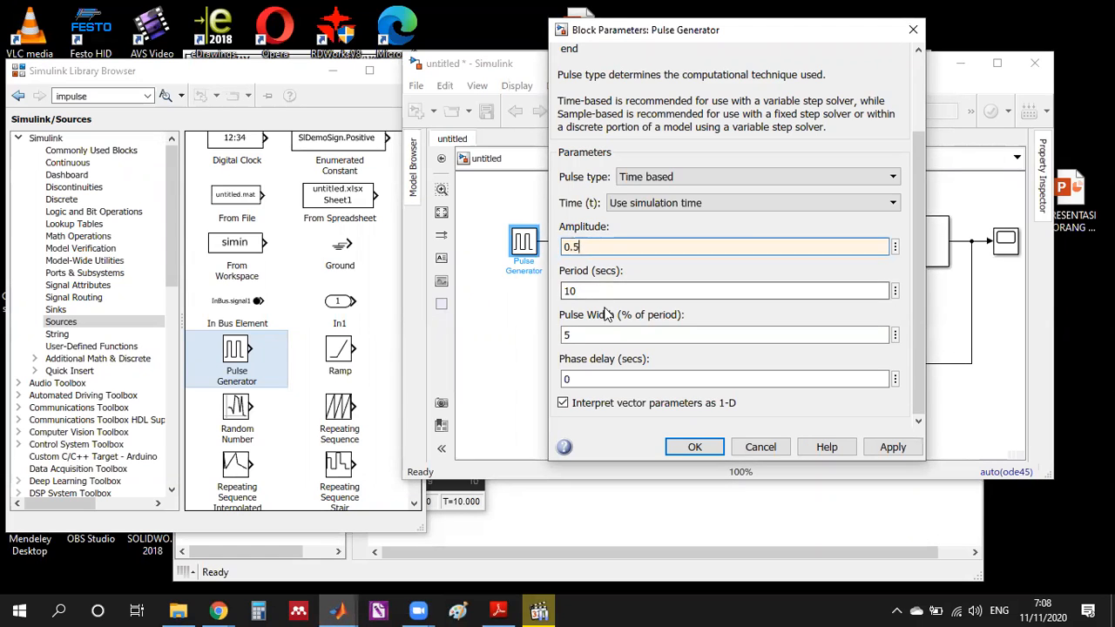
{"action": "double_click", "coordinate": [596, 289]}
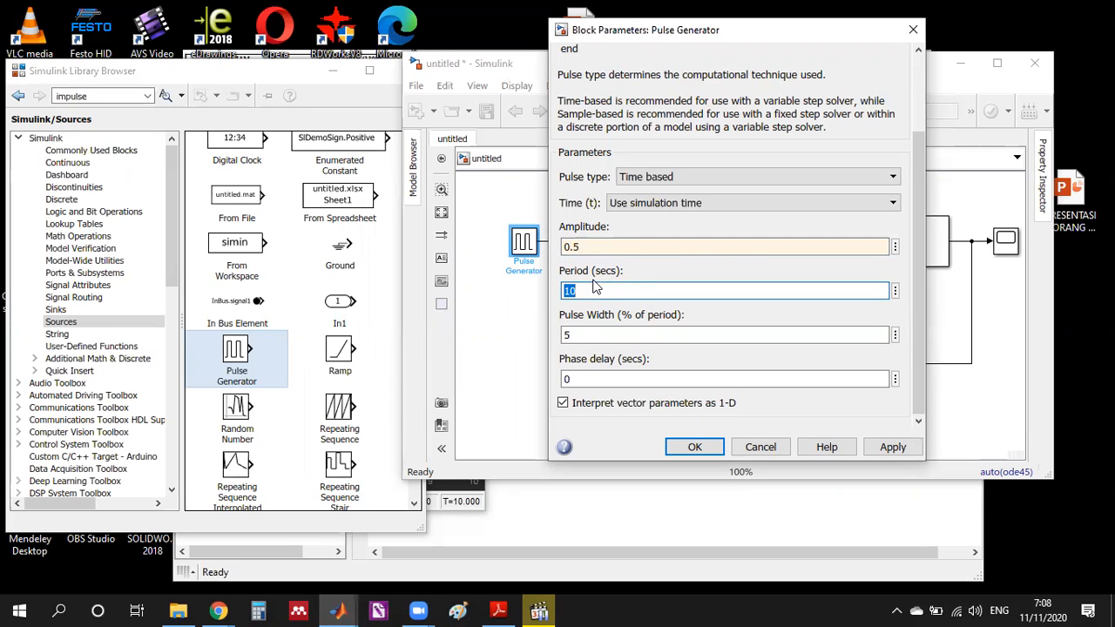
{"action": "type", "text": "4"}
{"action": "double_click", "coordinate": [595, 335]}
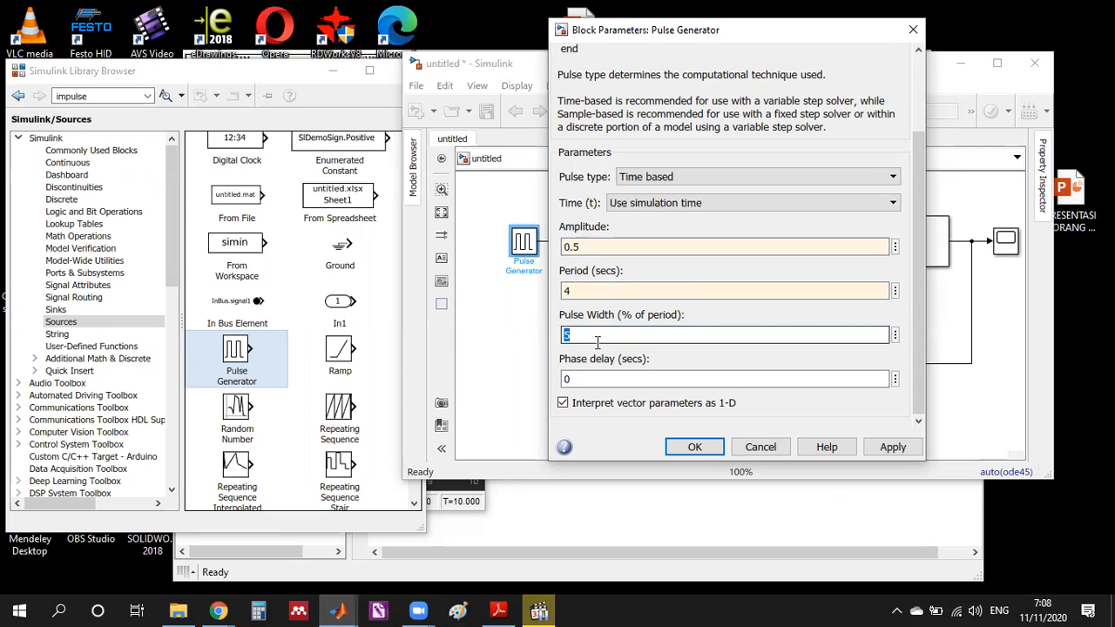
{"action": "type", "text": "50"}
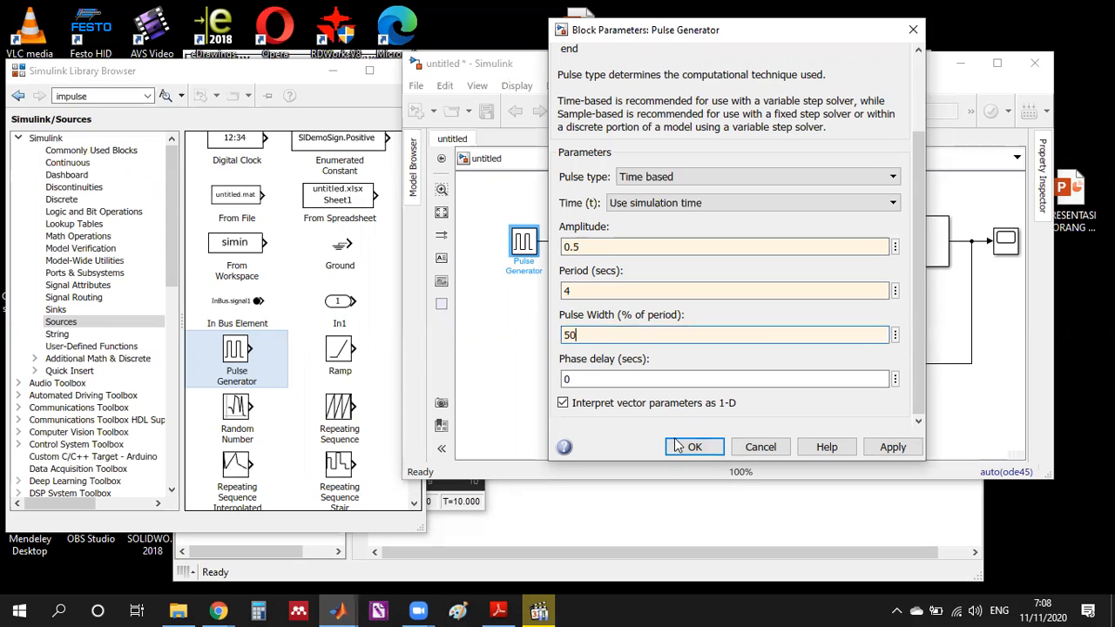
{"action": "double_click", "coordinate": [643, 378]}
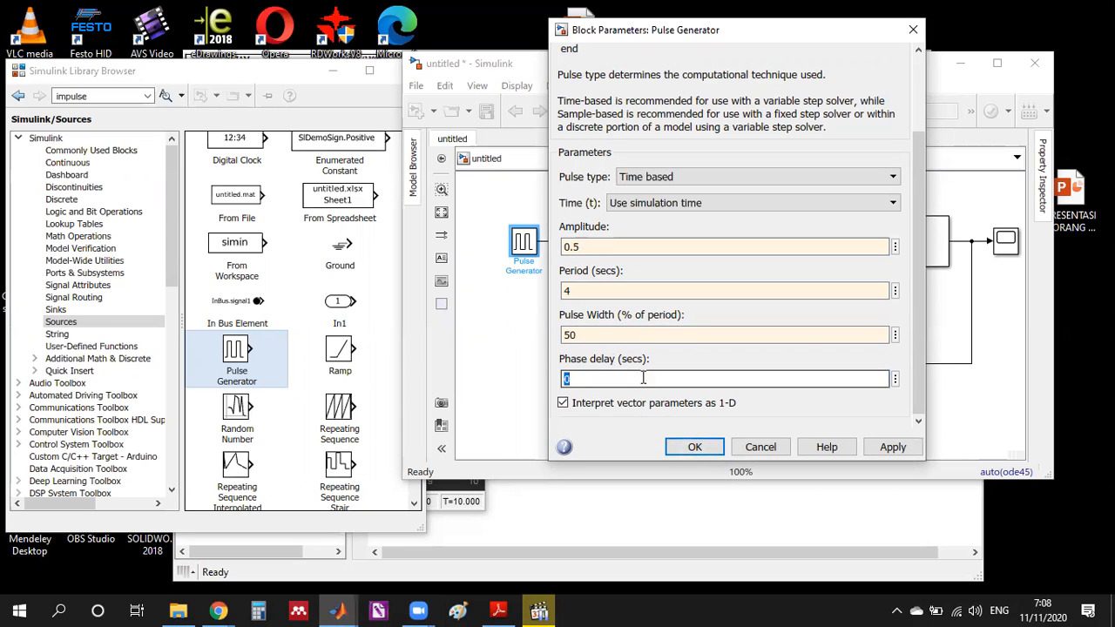
{"action": "left_click", "coordinate": [672, 447]}
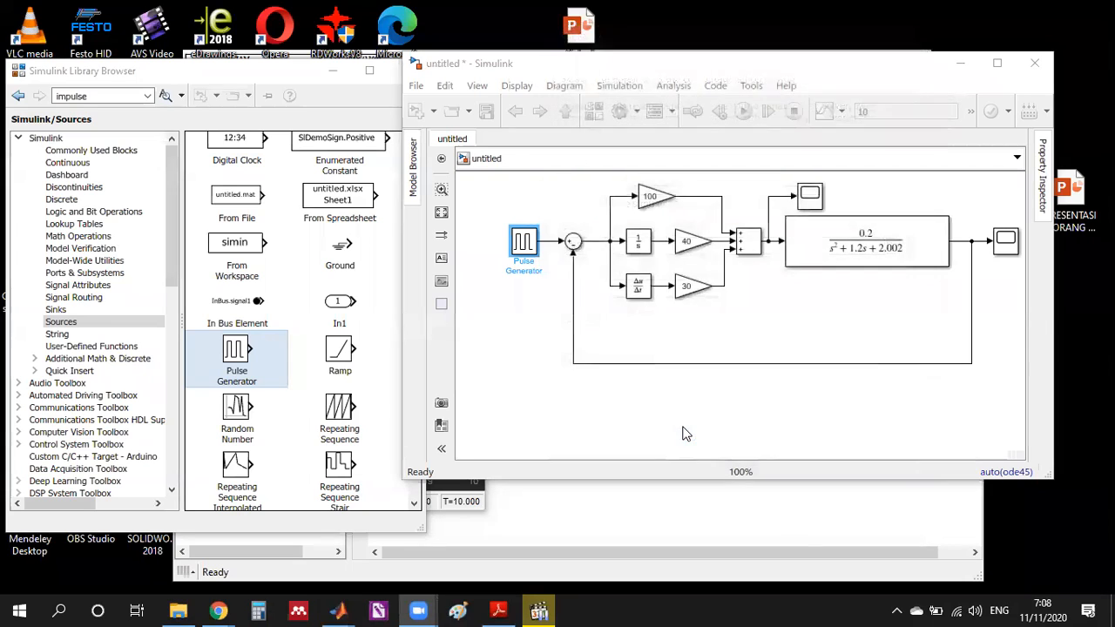
Attach a copied Scope to the Pulse Generator's output line, run the simulation and open the plant output's Scope.
{"action": "left_click_drag", "start_coordinate": [811, 198], "coordinate": [549, 242]}
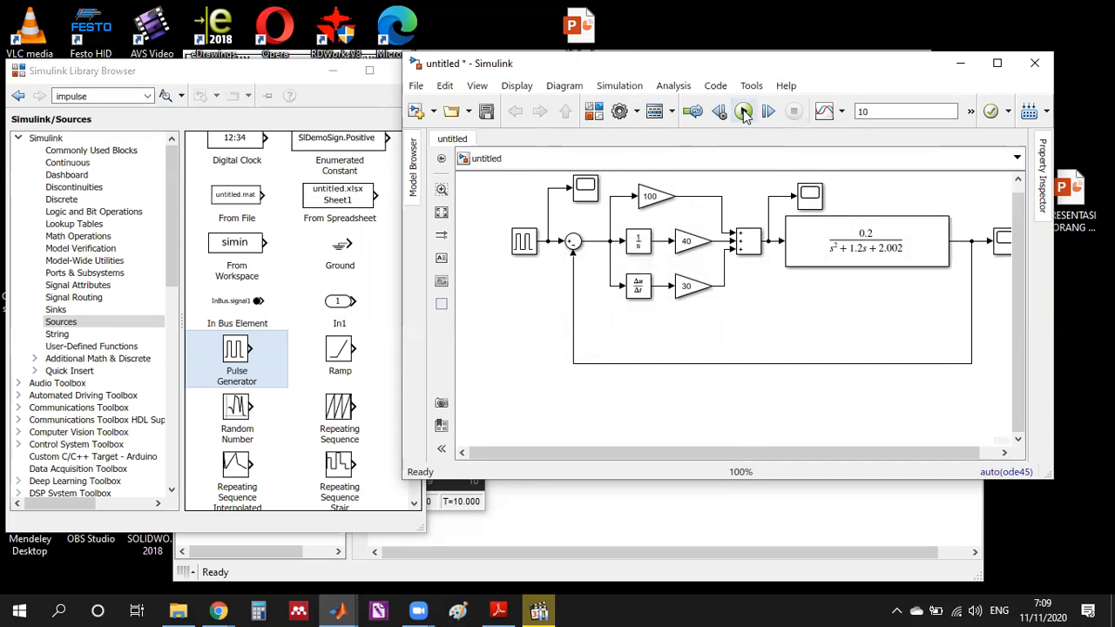
{"action": "left_click", "coordinate": [743, 112]}
{"action": "double_click", "coordinate": [1002, 244]}
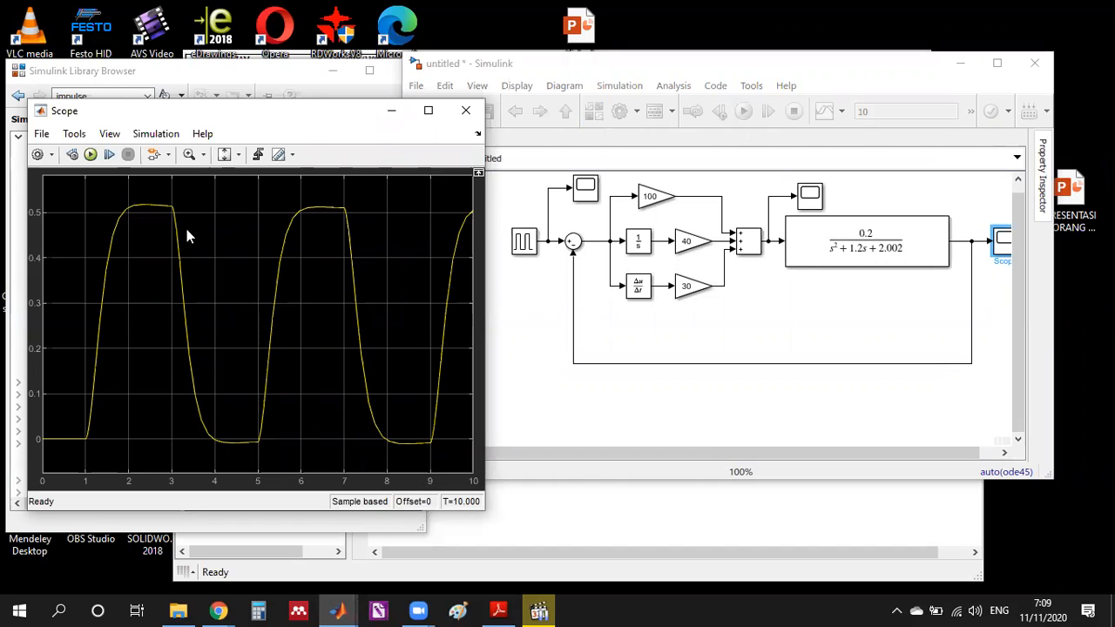
Open the input pulse's Scope and place it side by side with the plant output's Scope to compare them.
{"action": "left_click", "coordinate": [592, 191]}
{"action": "double_click", "coordinate": [583, 188]}
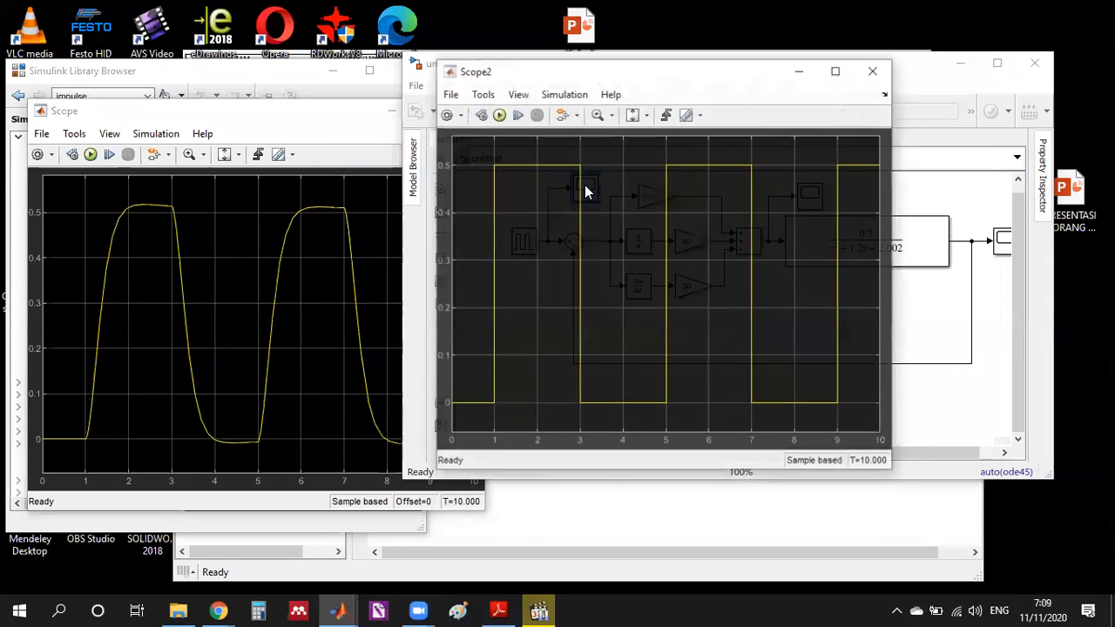
{"action": "left_click", "coordinate": [349, 112]}
{"action": "left_click_drag", "start_coordinate": [342, 111], "coordinate": [336, 69]}
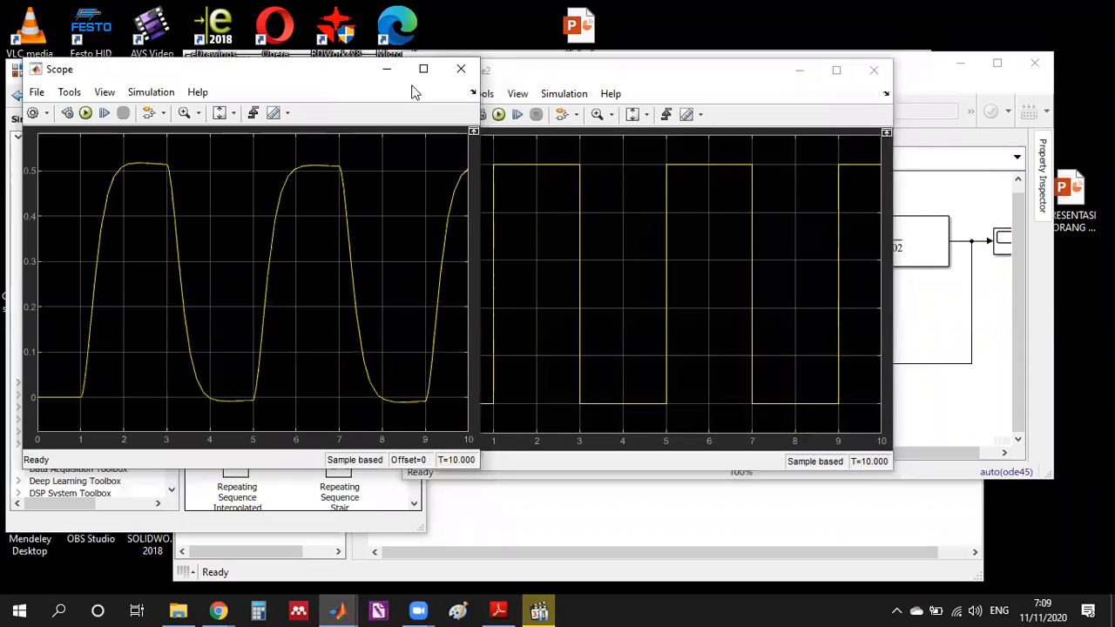
{"action": "left_click", "coordinate": [712, 82]}
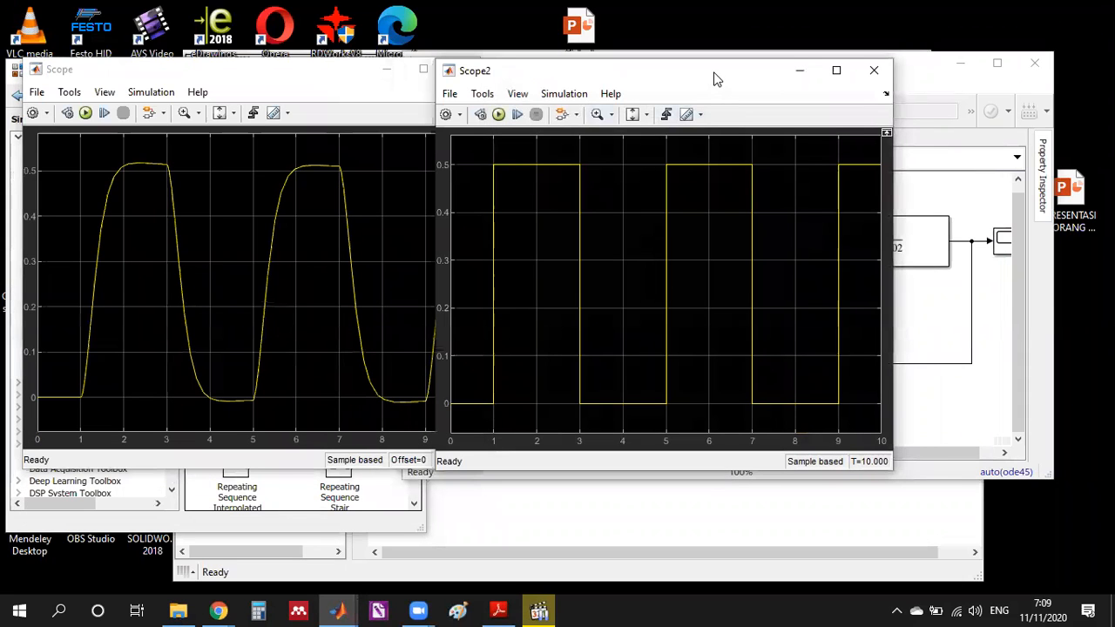
{"action": "left_click_drag", "start_coordinate": [715, 79], "coordinate": [739, 77]}
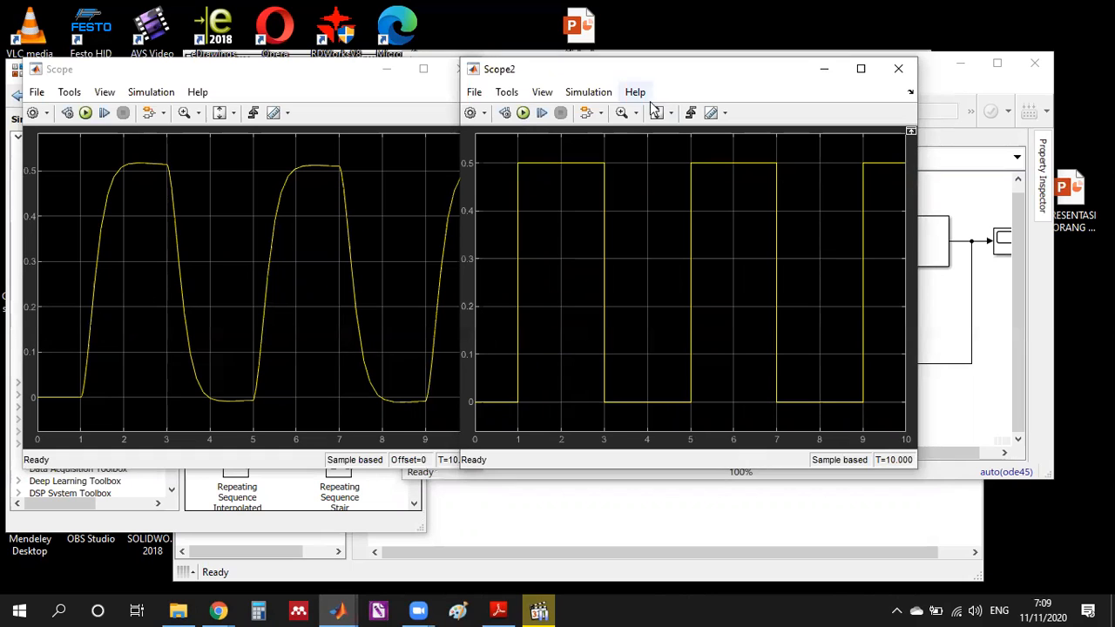
Close the input pulse's plot and delete its Scope together with the leftover branch line.
{"action": "left_click", "coordinate": [898, 68]}
{"action": "left_click", "coordinate": [574, 192]}
{"action": "key", "text": "Delete"}
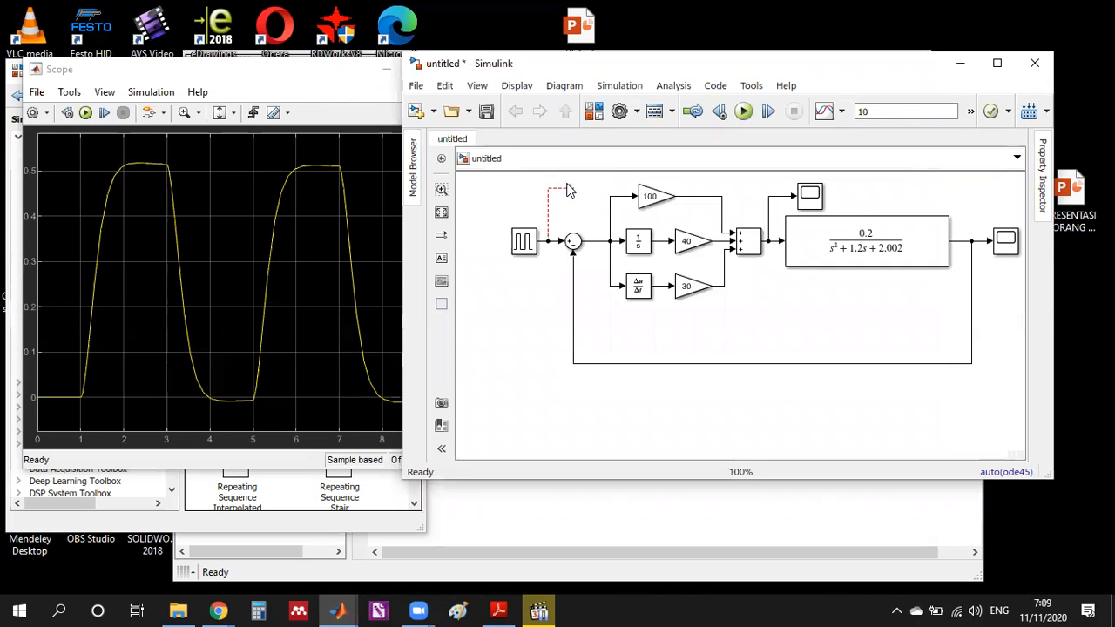
{"action": "key", "text": "Delete"}
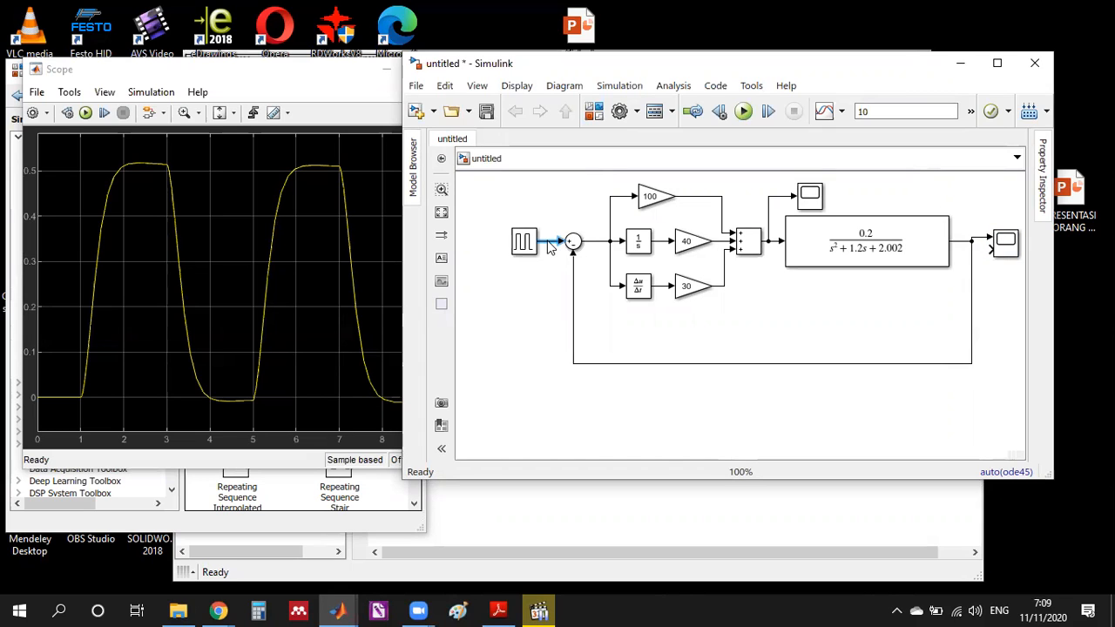
Branch the Pulse Generator signal to a second input of the output Scope, routing the line below the feedback path.
{"action": "mouse_move", "coordinate": [547, 241]}
{"action": "left_mouse_down"}
{"action": "mouse_move", "coordinate": [977, 280]}
{"action": "mouse_move", "coordinate": [990, 250]}
{"action": "left_mouse_up"}
{"action": "left_click", "coordinate": [909, 312]}
{"action": "left_click", "coordinate": [908, 319]}
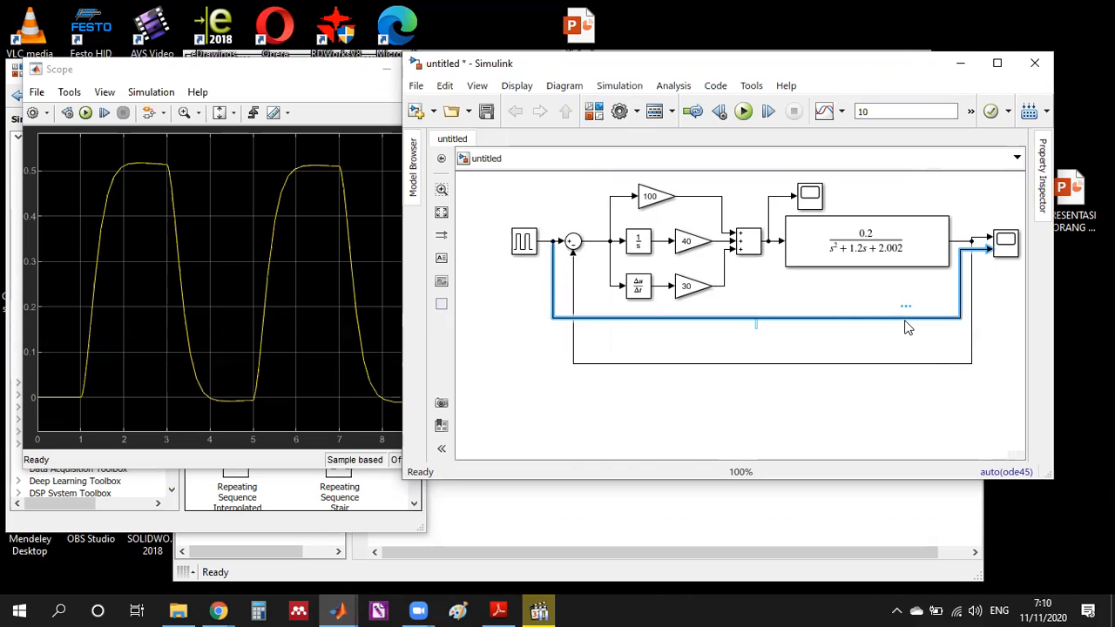
{"action": "left_click_drag", "start_coordinate": [908, 319], "coordinate": [983, 383]}
{"action": "left_click", "coordinate": [1011, 369]}
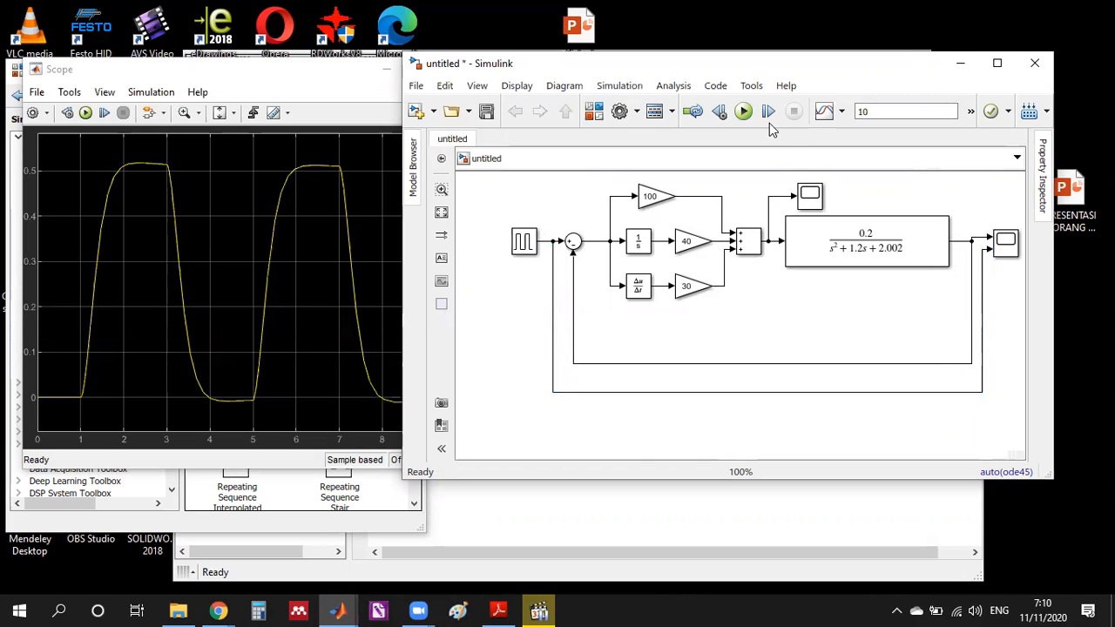
Run the simulation and compare the pulse input with the plant response in the output Scope.
{"action": "left_click", "coordinate": [743, 111]}
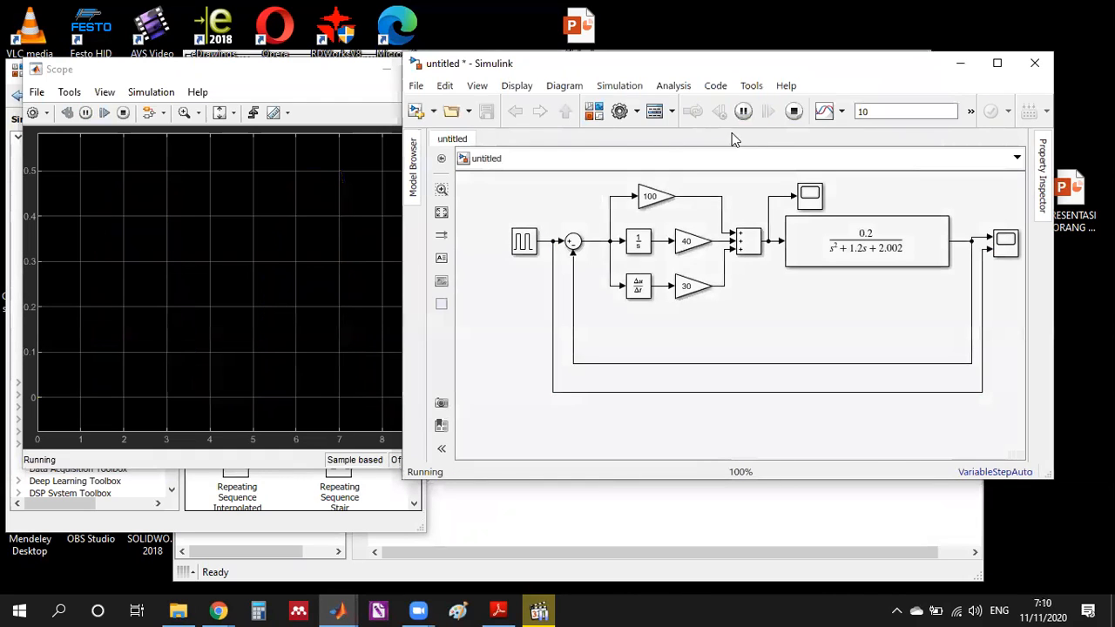
{"action": "left_click", "coordinate": [298, 84]}
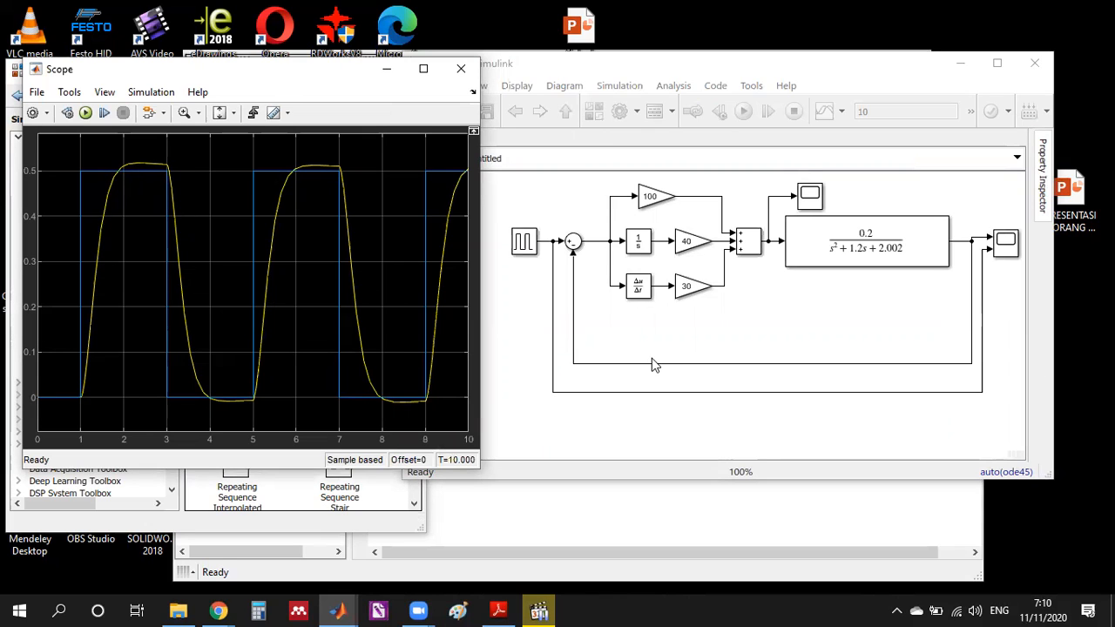
{"action": "left_click", "coordinate": [797, 289]}
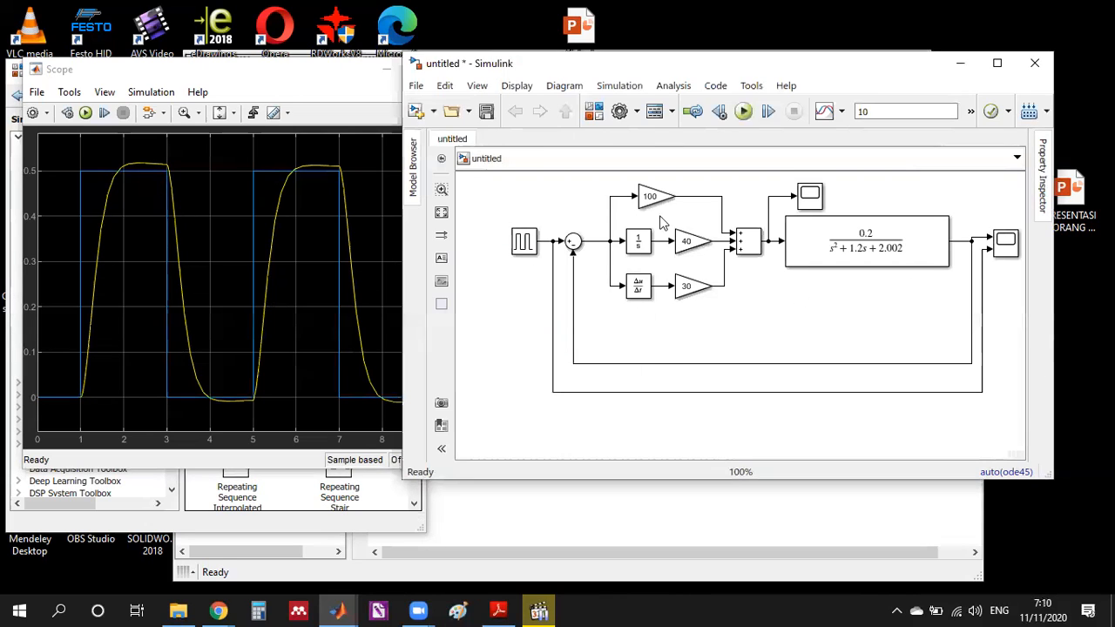
Set the proportional gain to 150 and rerun the simulation.
{"action": "left_click", "coordinate": [684, 290]}
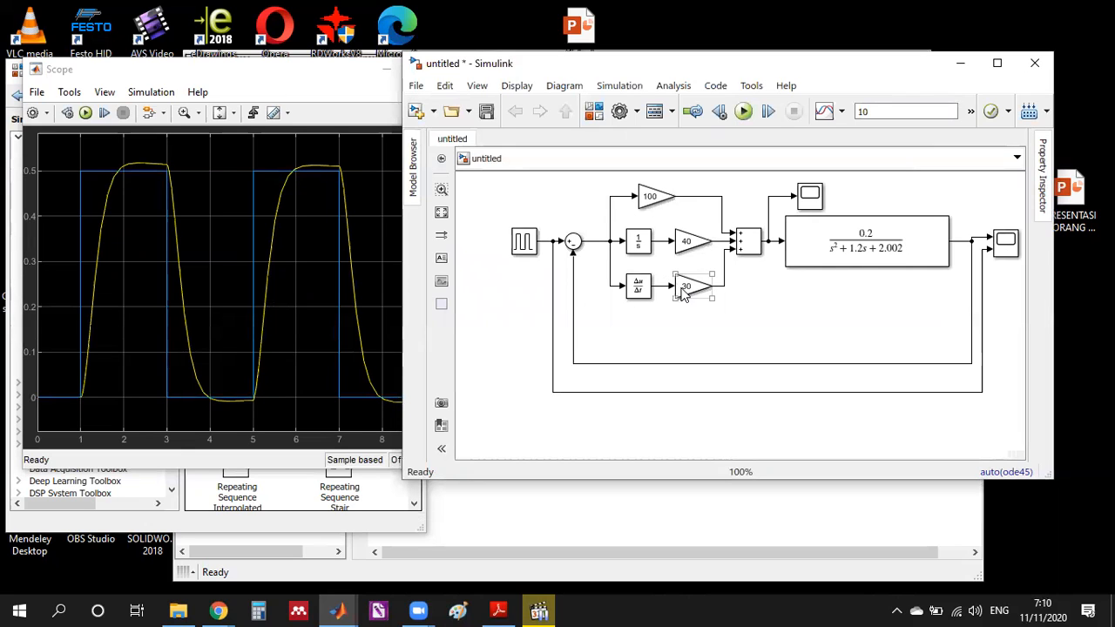
{"action": "double_click", "coordinate": [653, 197]}
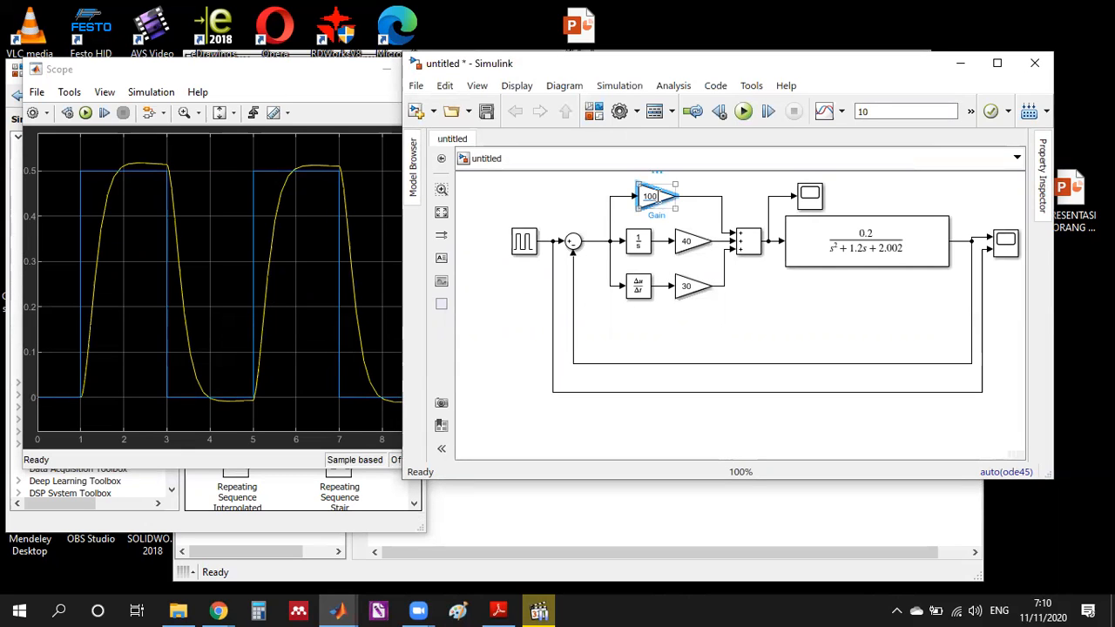
{"action": "left_click", "coordinate": [710, 174]}
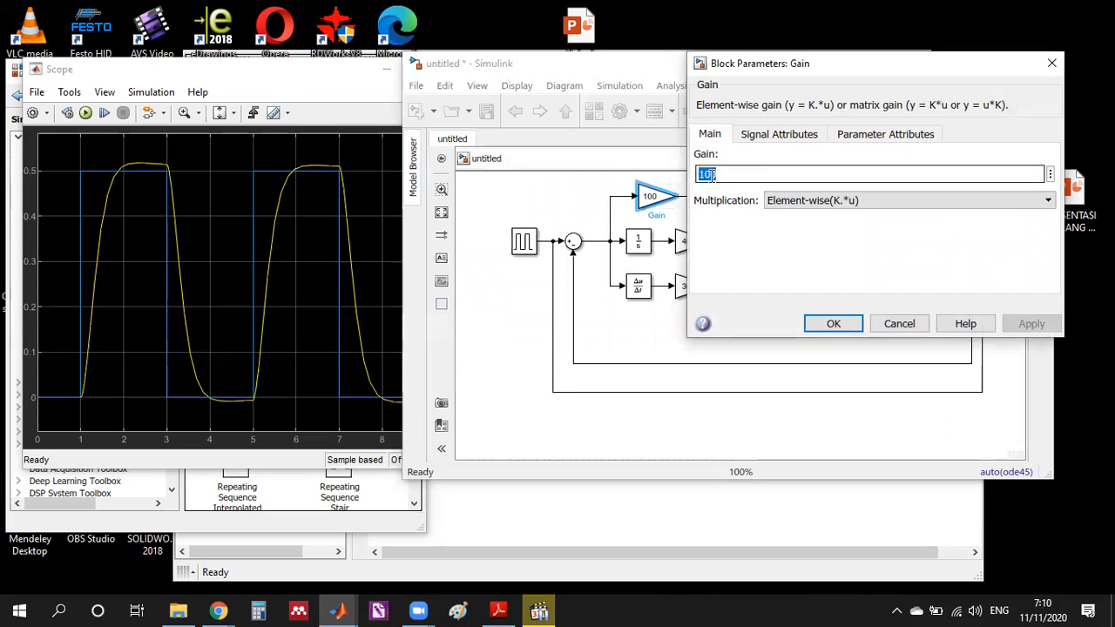
{"action": "key", "text": "BackSpace"}
{"action": "type", "text": "5"}
{"action": "left_click", "coordinate": [833, 323]}
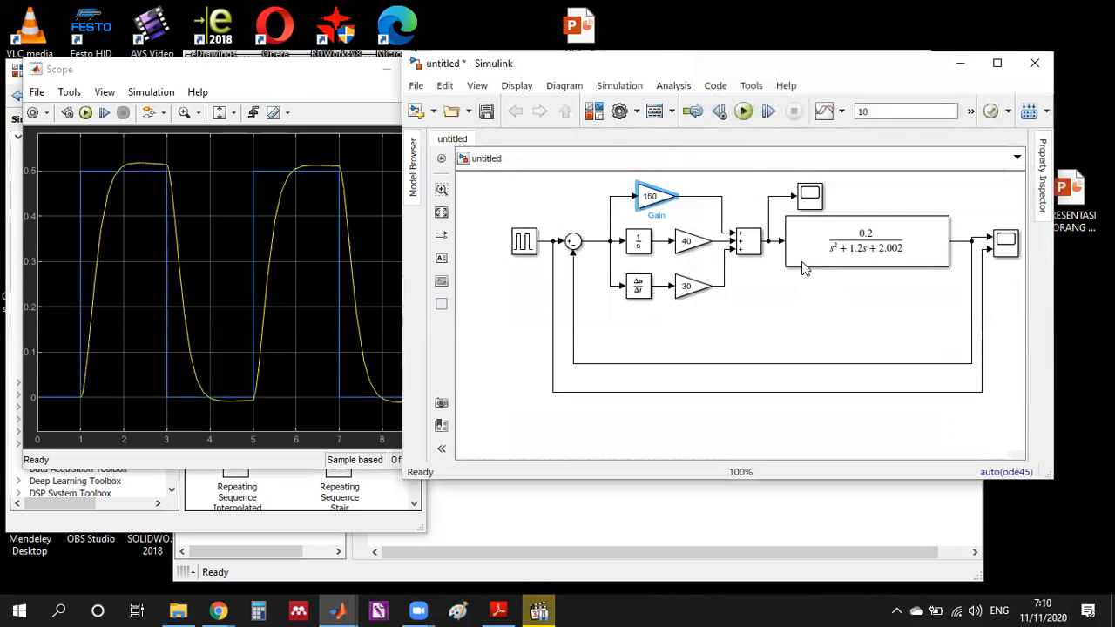
{"action": "left_click", "coordinate": [740, 114]}
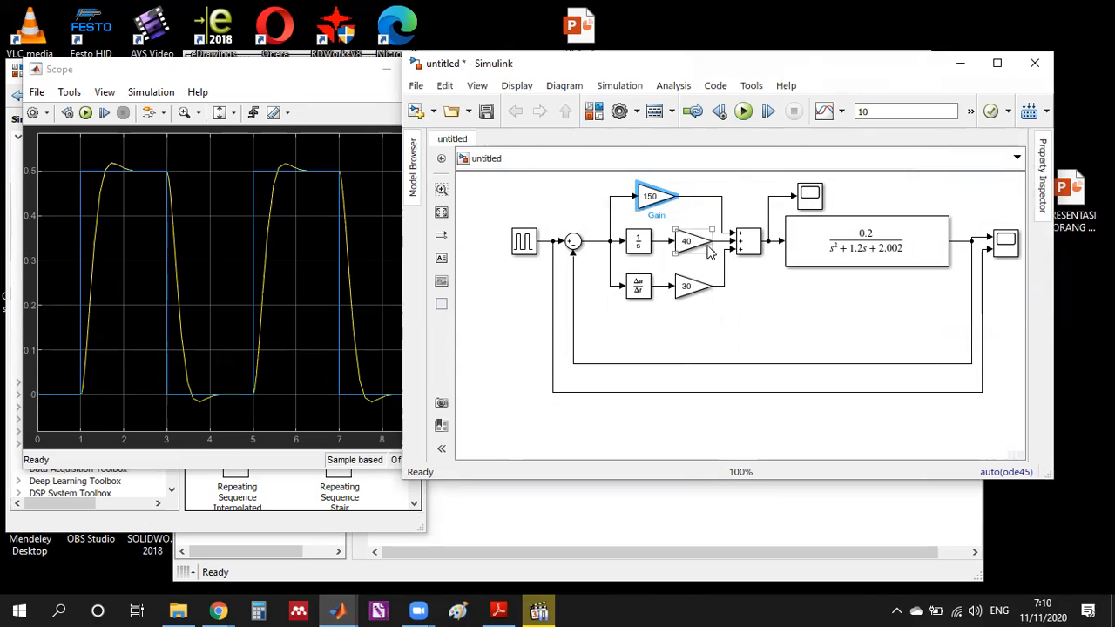
Set the derivative gain to 35 and rerun the simulation.
{"action": "double_click", "coordinate": [692, 288]}
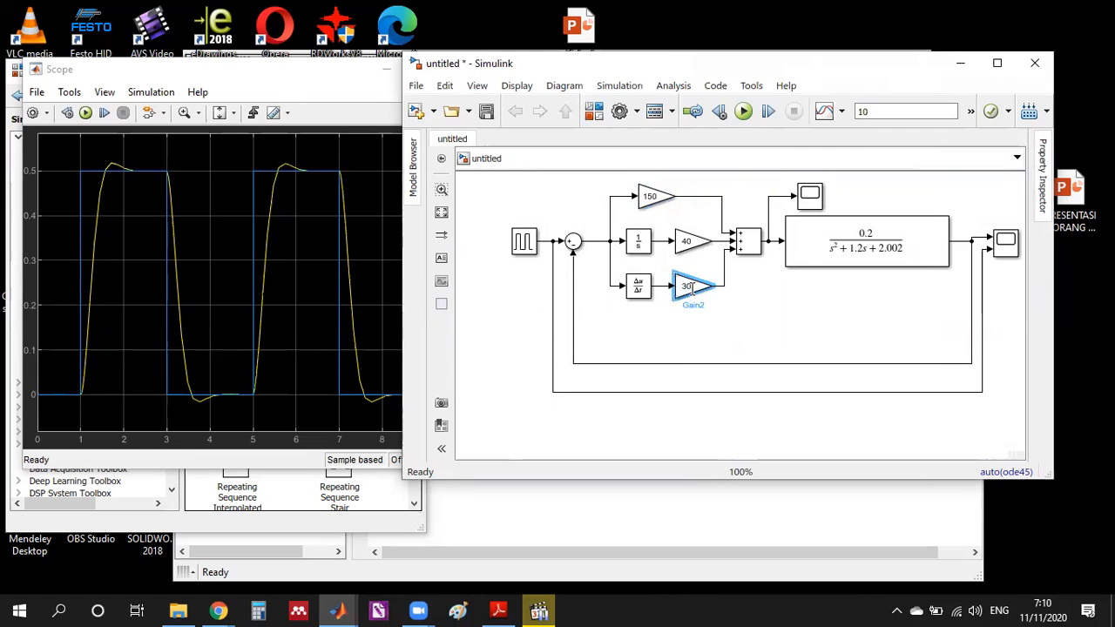
{"action": "left_click", "coordinate": [737, 265]}
{"action": "left_click_drag", "start_coordinate": [736, 265], "coordinate": [755, 263]}
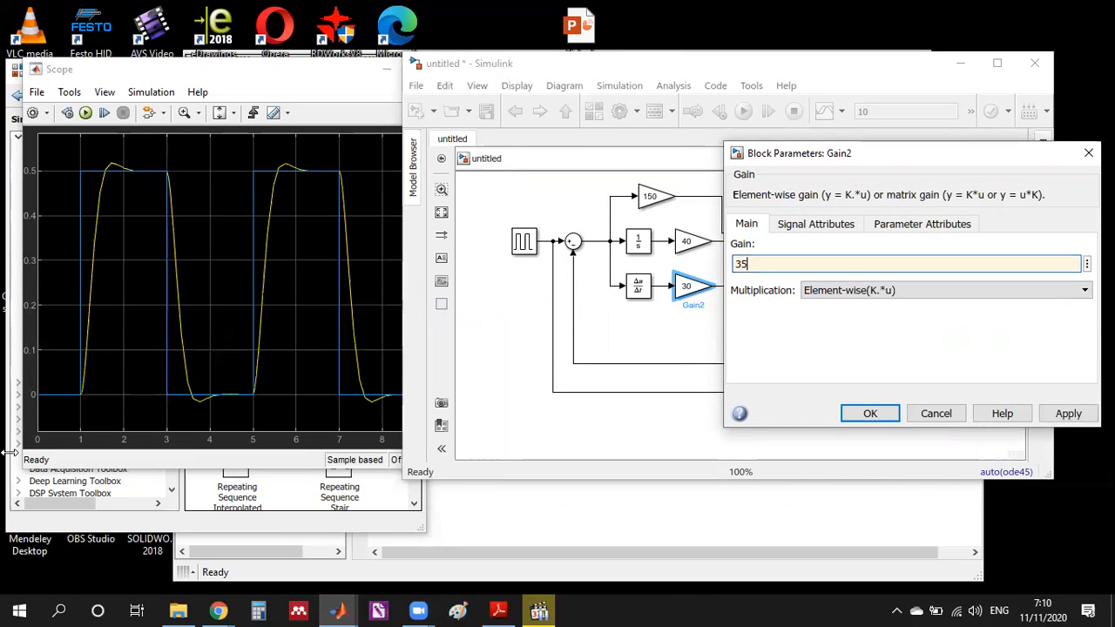
{"action": "left_click", "coordinate": [867, 413]}
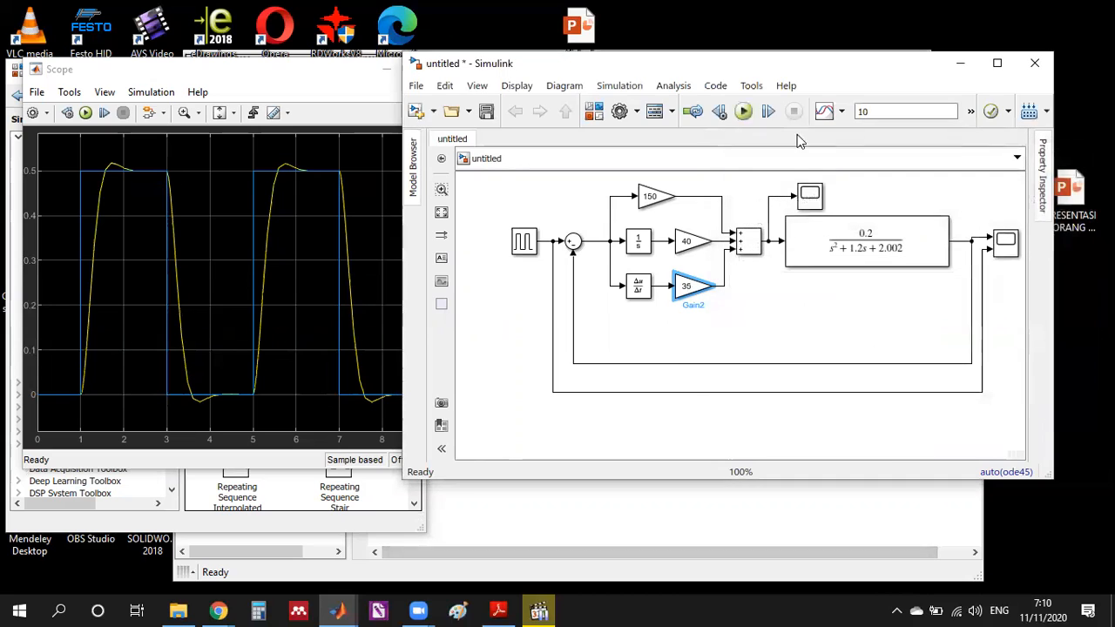
{"action": "left_click", "coordinate": [743, 112]}
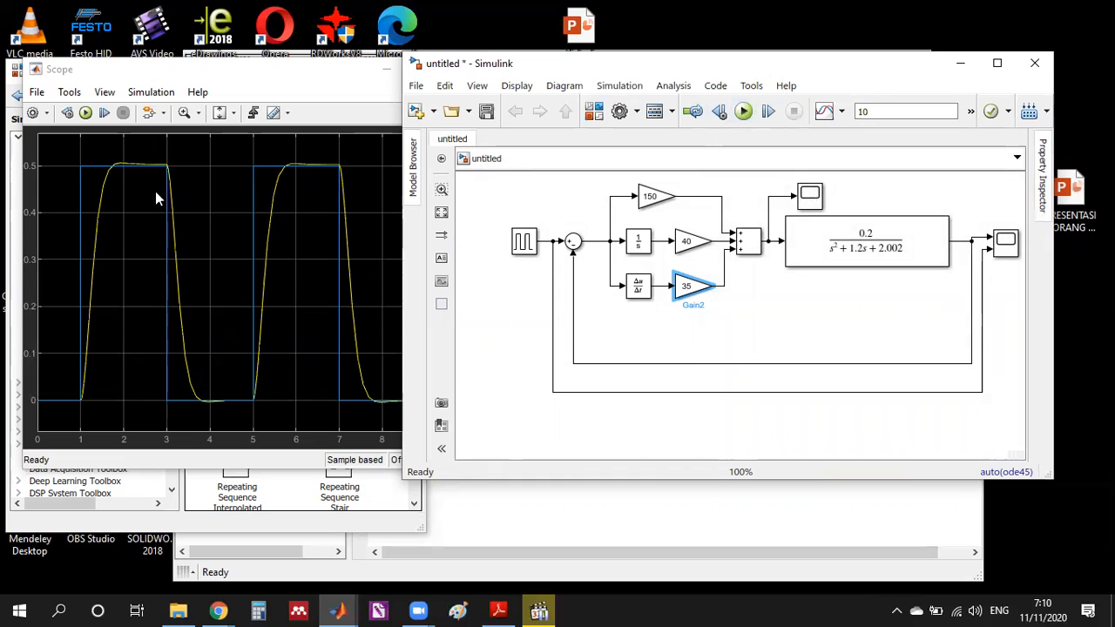
Set the proportional gain to 200 and rerun the simulation.
{"action": "left_click", "coordinate": [646, 205]}
{"action": "double_click", "coordinate": [645, 206]}
{"action": "type", "text": "2"}
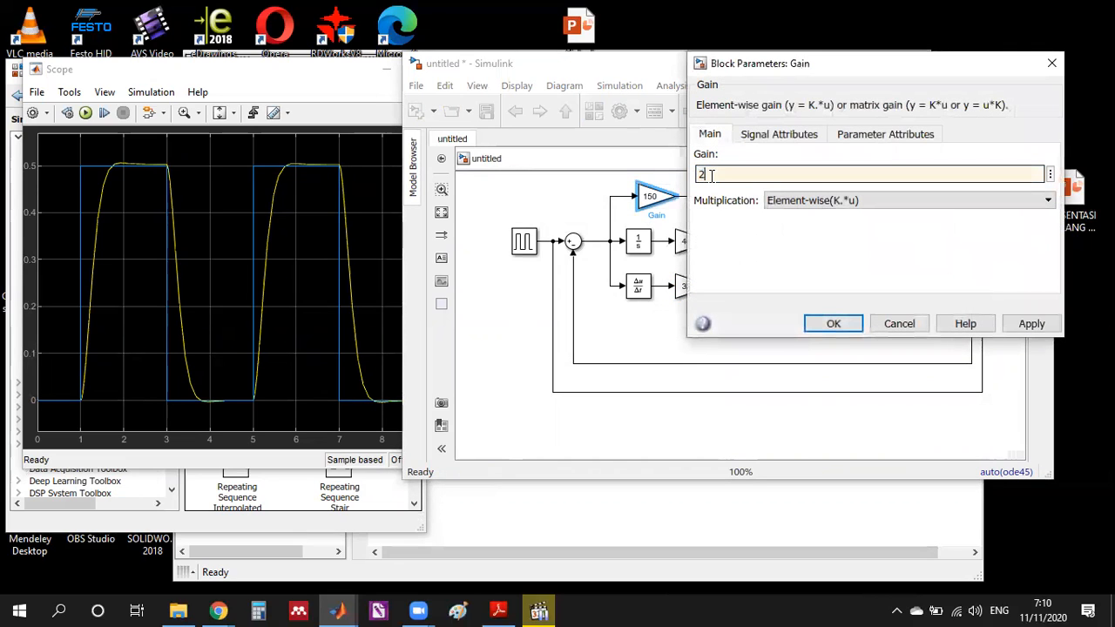
{"action": "type", "text": "00"}
{"action": "left_click", "coordinate": [833, 323]}
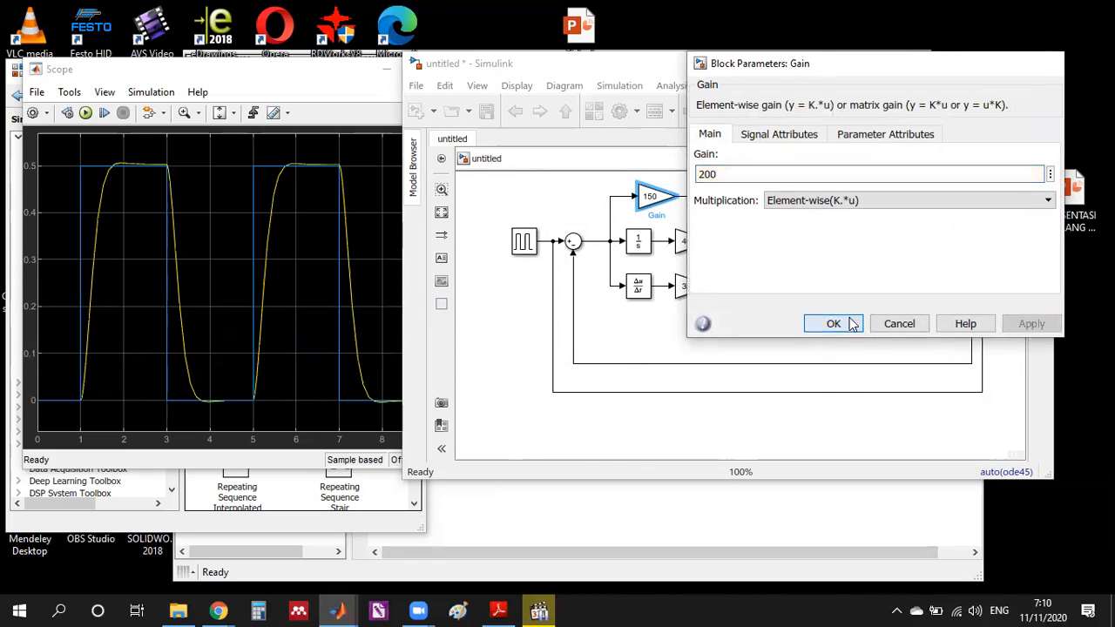
{"action": "left_click", "coordinate": [746, 113]}
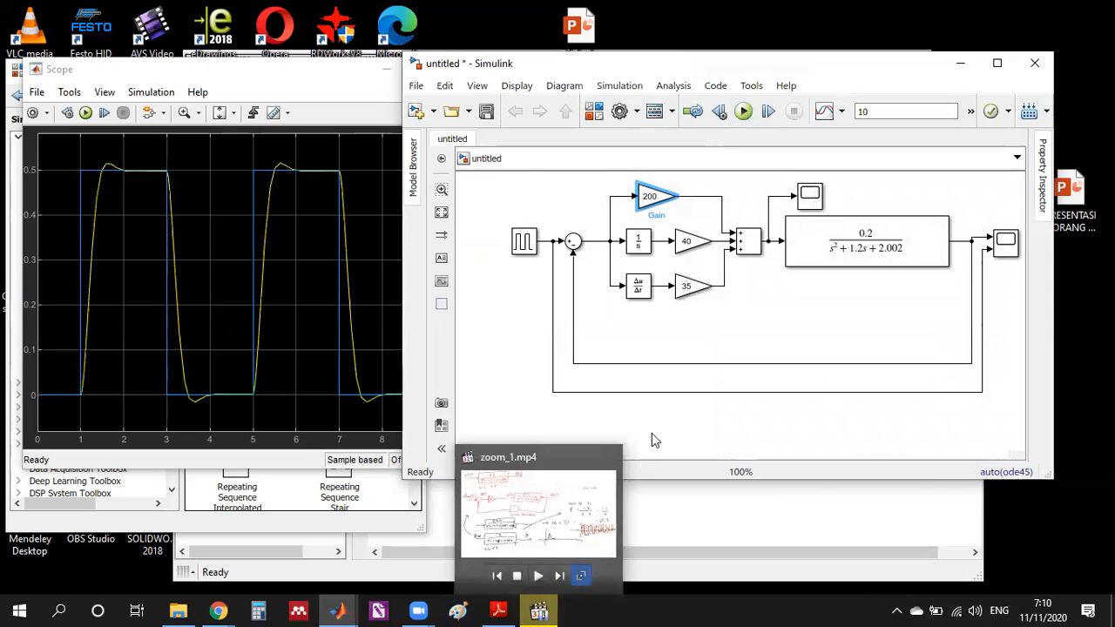
{"action": "left_click", "coordinate": [661, 202]}
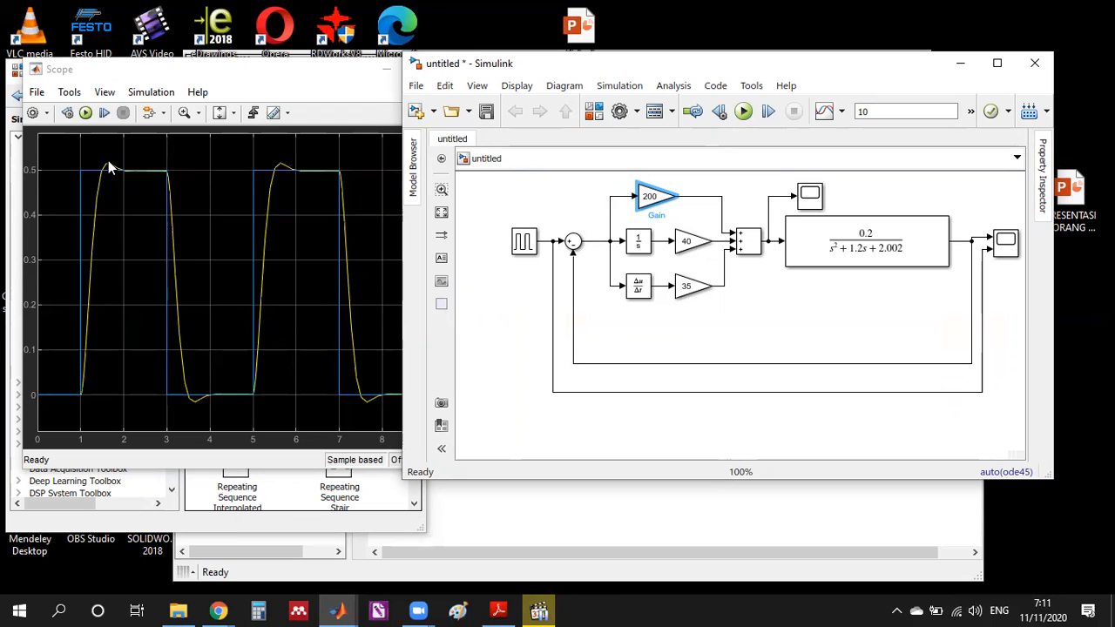
{"action": "left_click", "coordinate": [684, 291]}
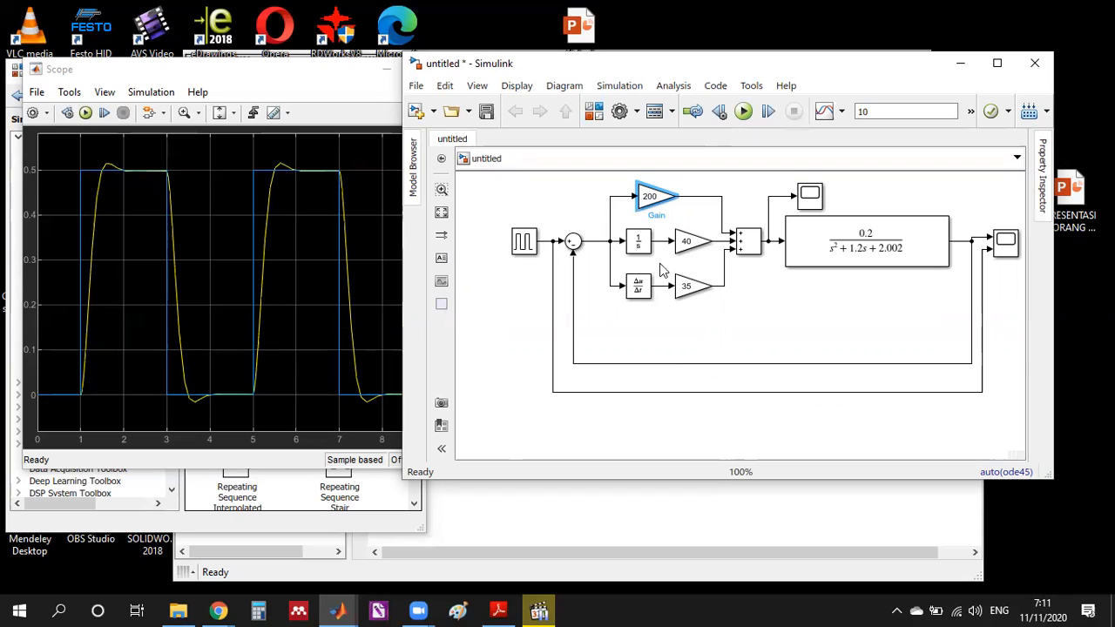
{"action": "left_click", "coordinate": [684, 245]}
{"action": "left_click", "coordinate": [687, 289]}
{"action": "left_click", "coordinate": [688, 251]}
{"action": "left_click", "coordinate": [701, 329]}
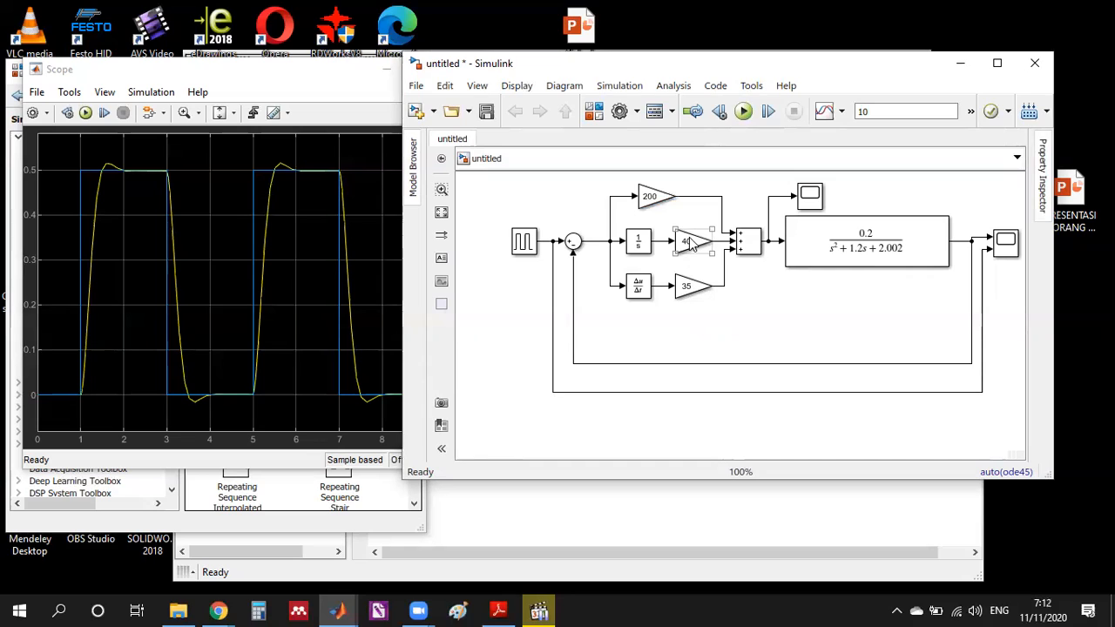
{"action": "left_click", "coordinate": [693, 243]}
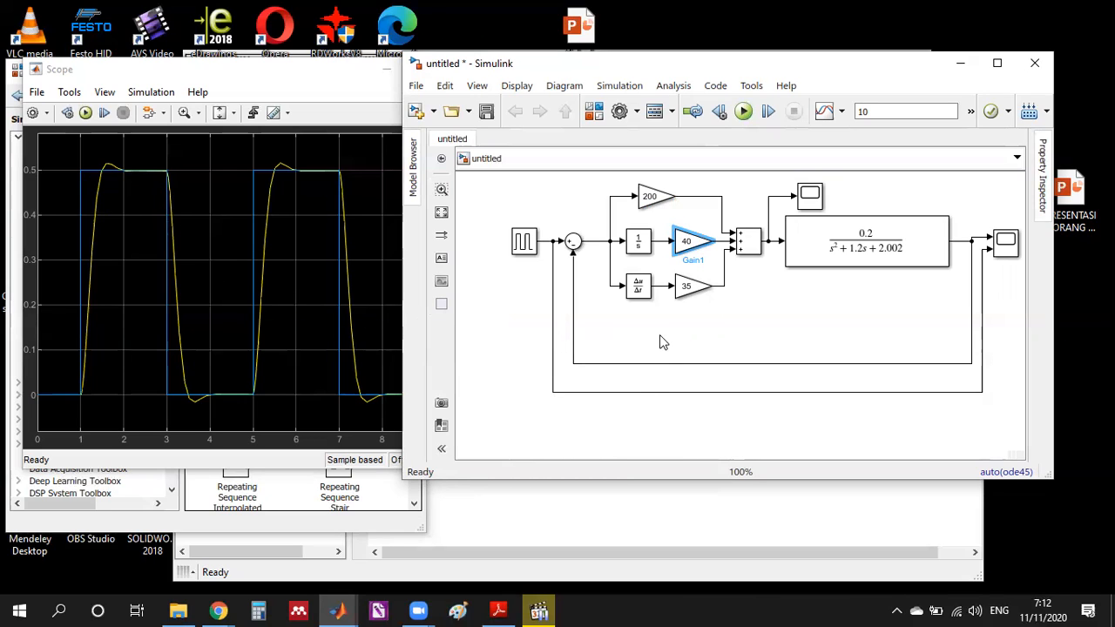
Open the scope on the controller output and examine the control signal against the plant response and the PID block diagram.
{"action": "left_click", "coordinate": [684, 291]}
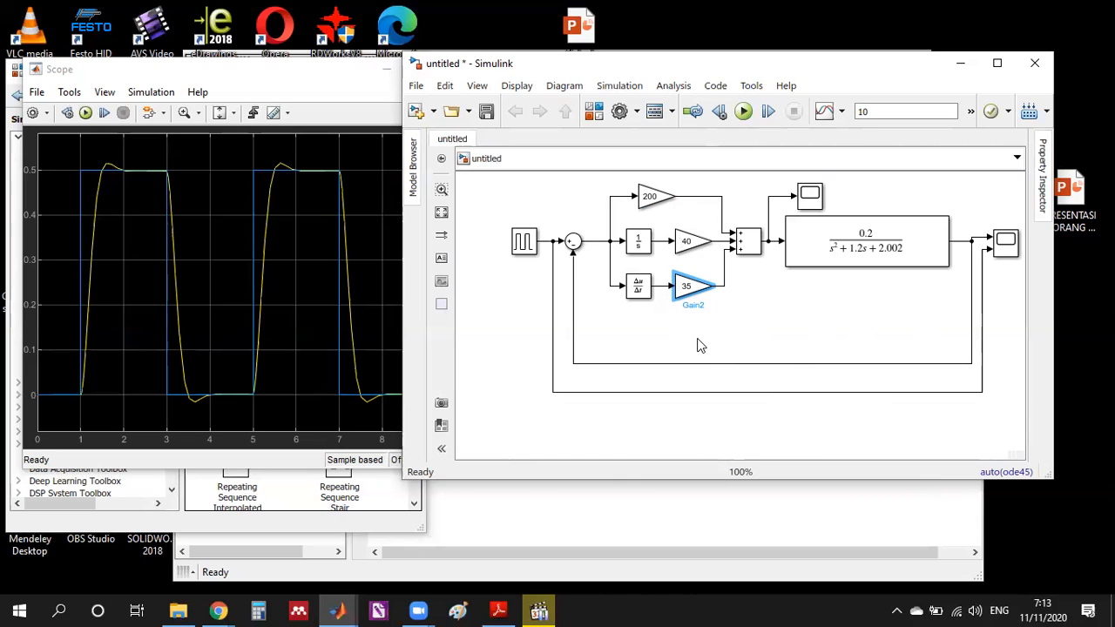
{"action": "double_click", "coordinate": [810, 197]}
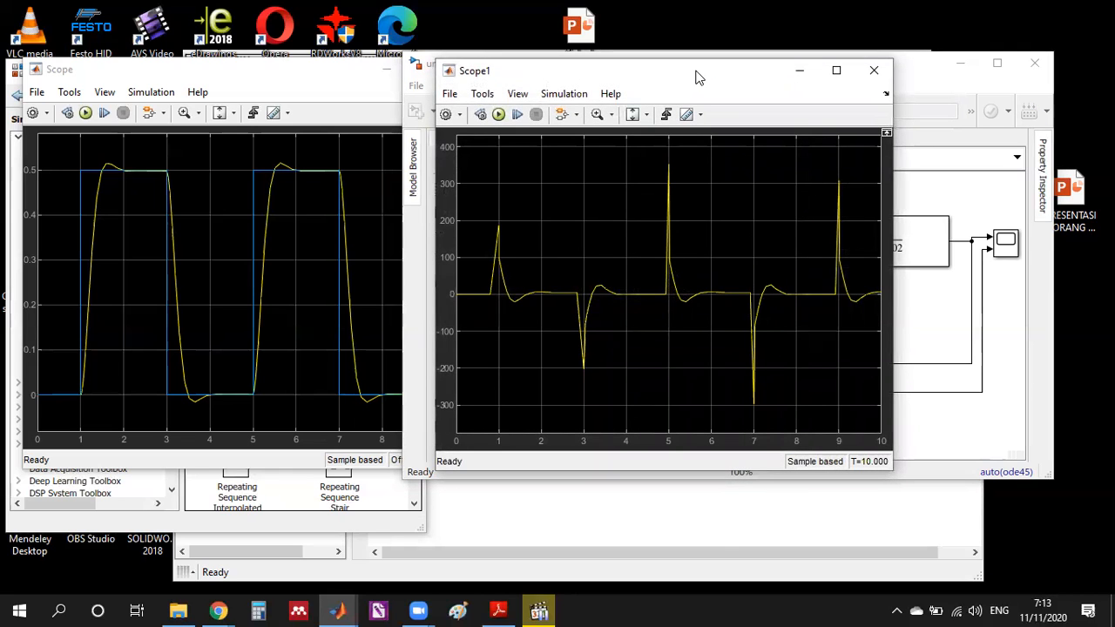
{"action": "left_click_drag", "start_coordinate": [697, 75], "coordinate": [674, 80]}
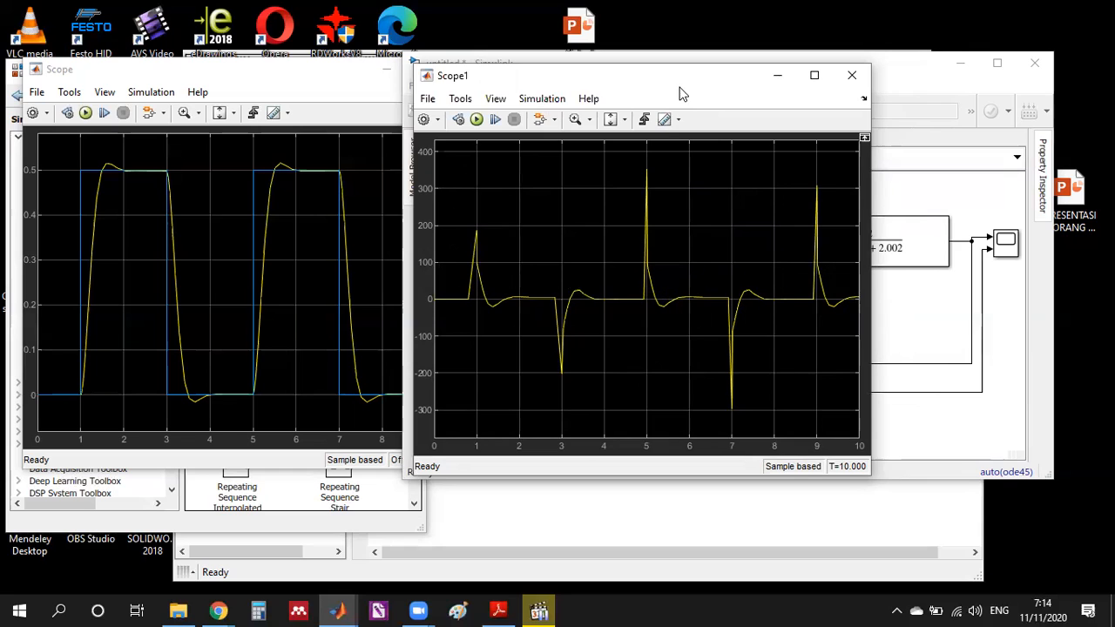
{"action": "left_click_drag", "start_coordinate": [680, 87], "coordinate": [837, 91]}
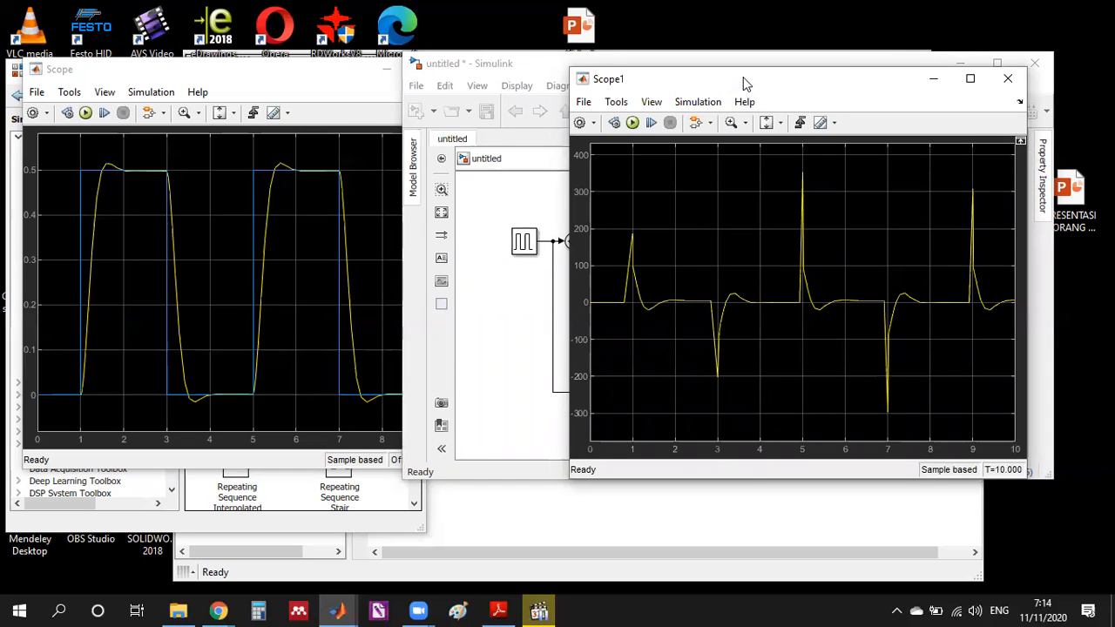
{"action": "left_click_drag", "start_coordinate": [721, 85], "coordinate": [330, 103]}
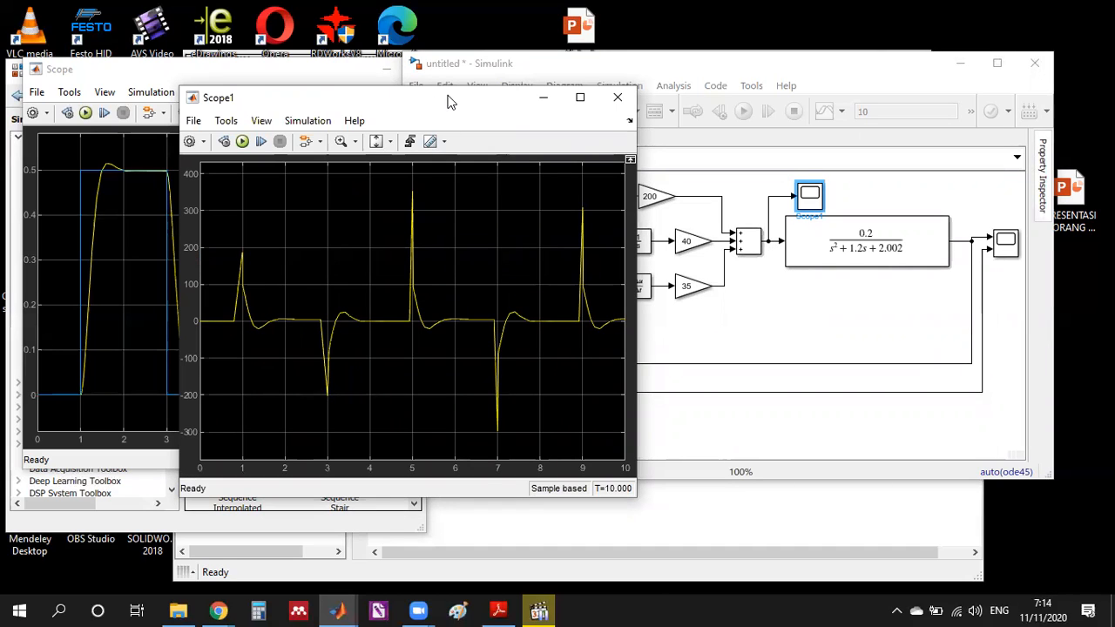
{"action": "left_click_drag", "start_coordinate": [449, 102], "coordinate": [537, 103]}
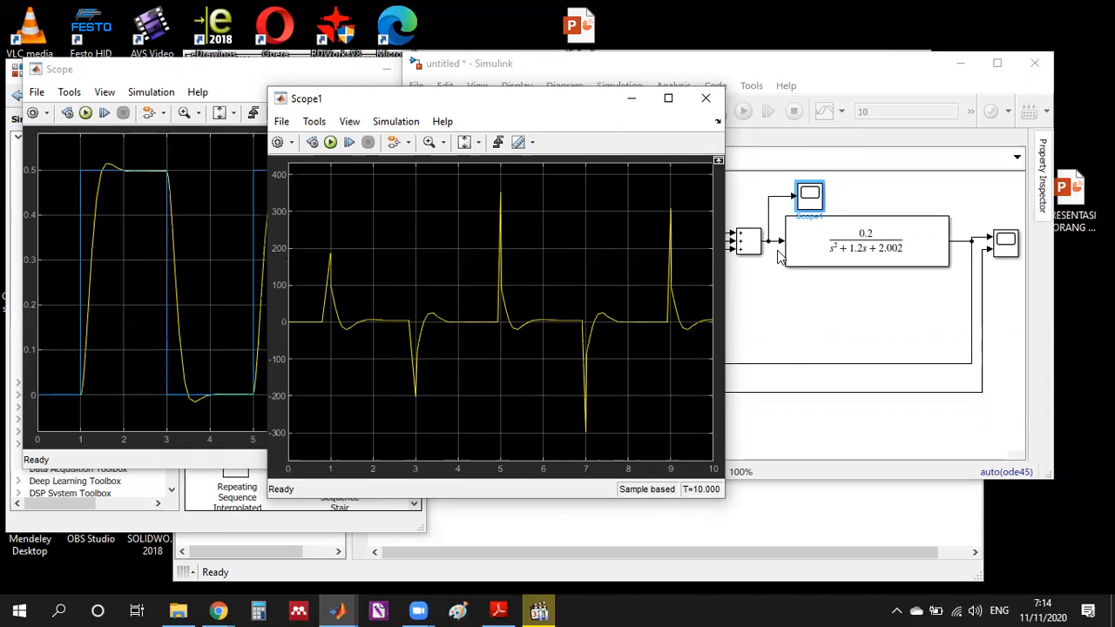
{"action": "left_click", "coordinate": [921, 222]}
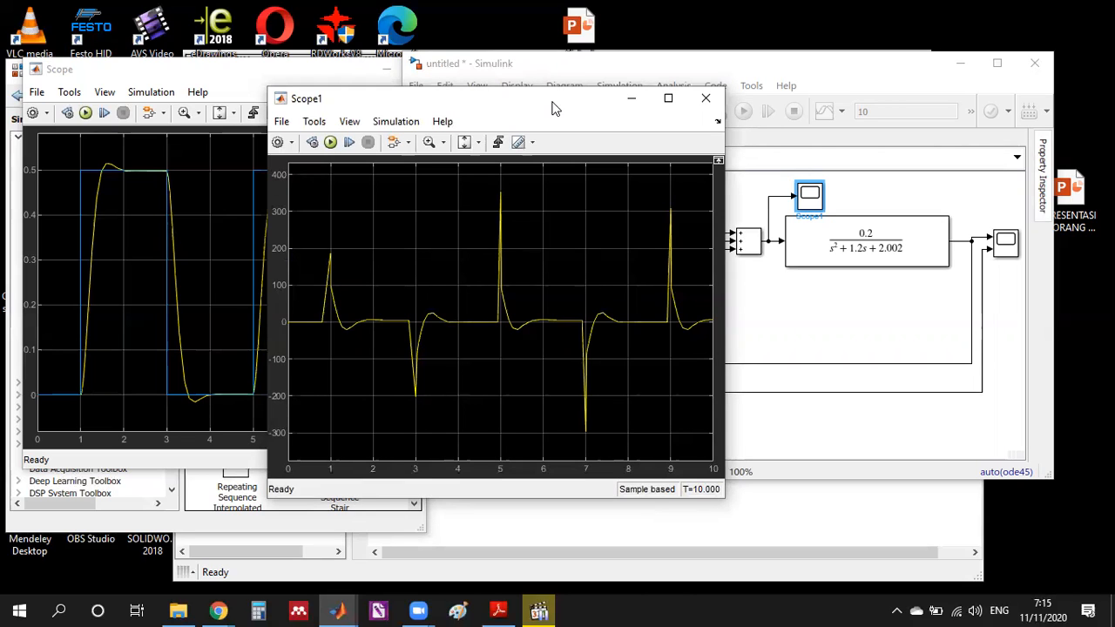
{"action": "left_click_drag", "start_coordinate": [552, 106], "coordinate": [482, 91]}
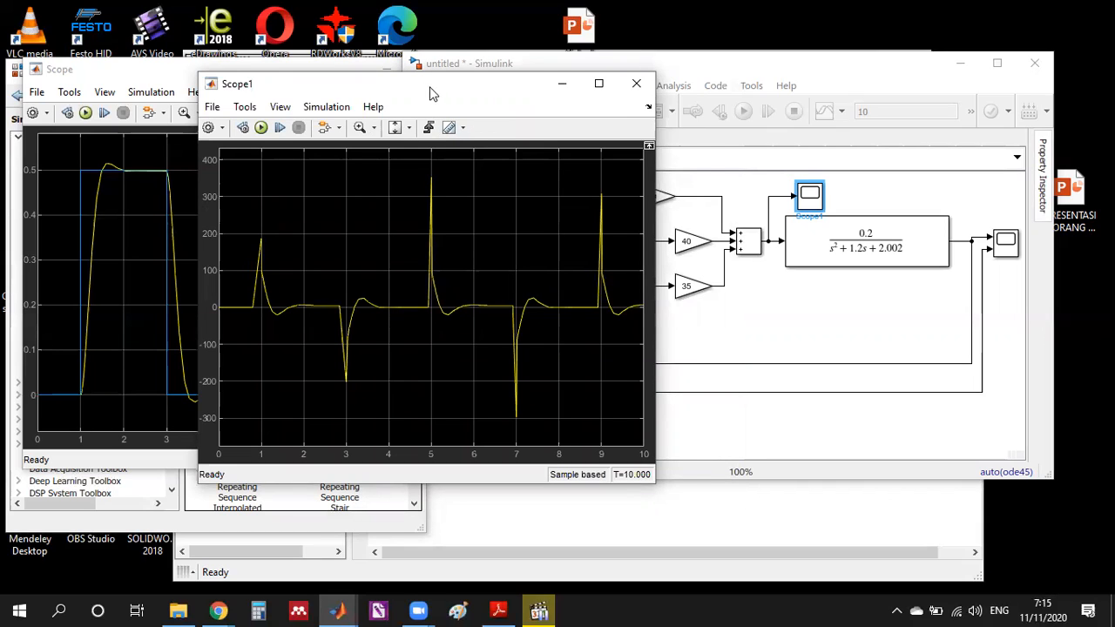
{"action": "left_click_drag", "start_coordinate": [433, 93], "coordinate": [478, 118]}
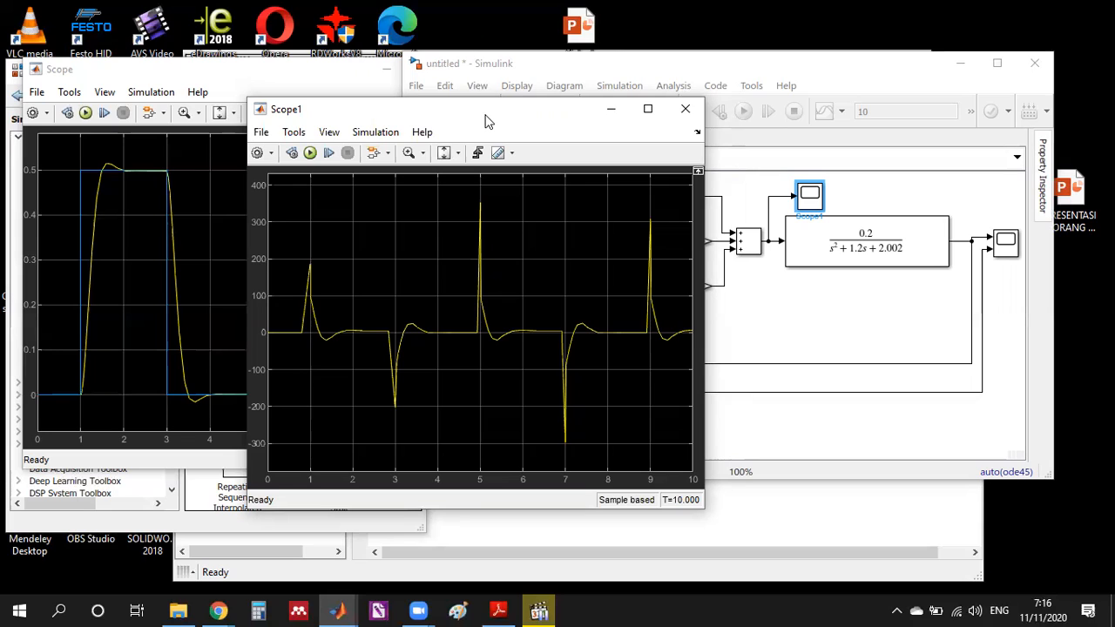
{"action": "left_click_drag", "start_coordinate": [488, 120], "coordinate": [403, 108]}
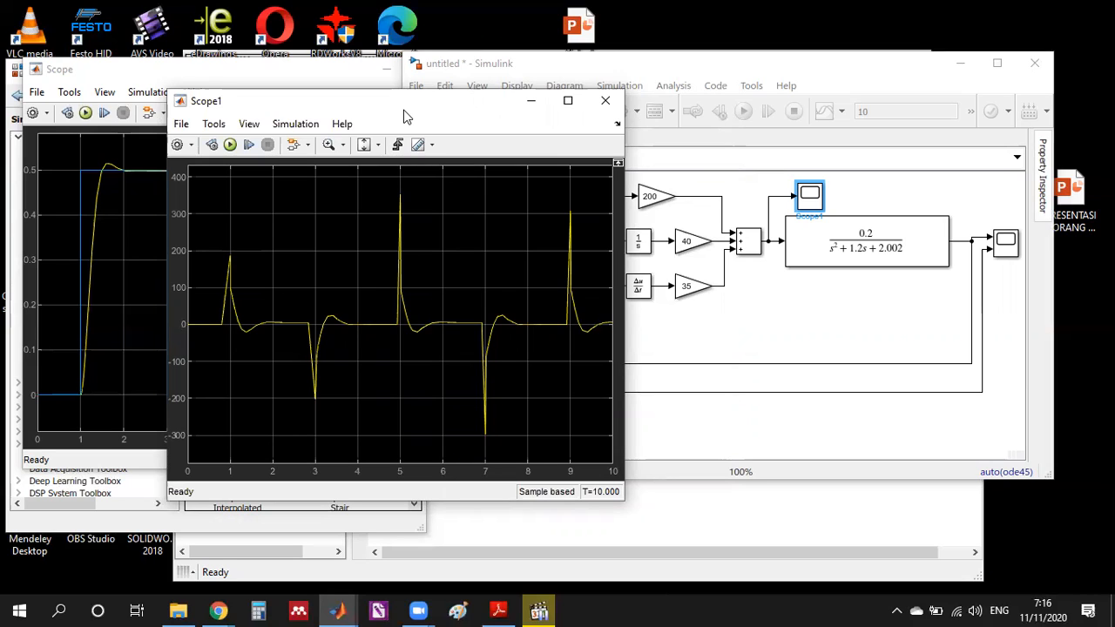
{"action": "left_click_drag", "start_coordinate": [403, 110], "coordinate": [380, 140]}
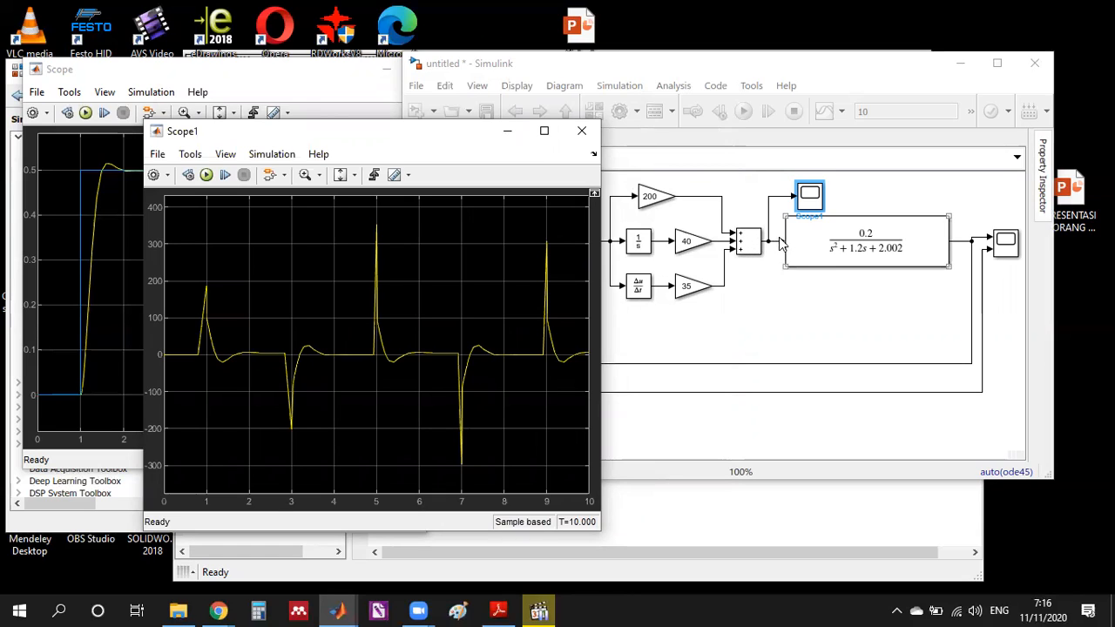
Narrow the Transfer Fcn block from its input side to lengthen the line between the three-input sum and the plant.
{"action": "left_click", "coordinate": [867, 248]}
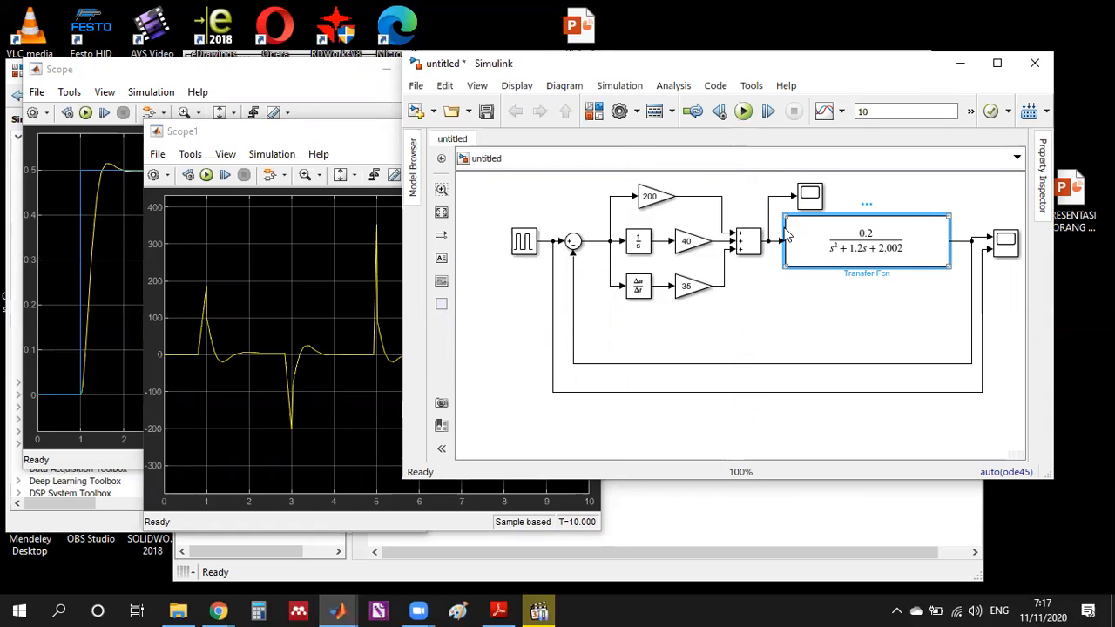
{"action": "left_click_drag", "start_coordinate": [786, 216], "coordinate": [826, 222]}
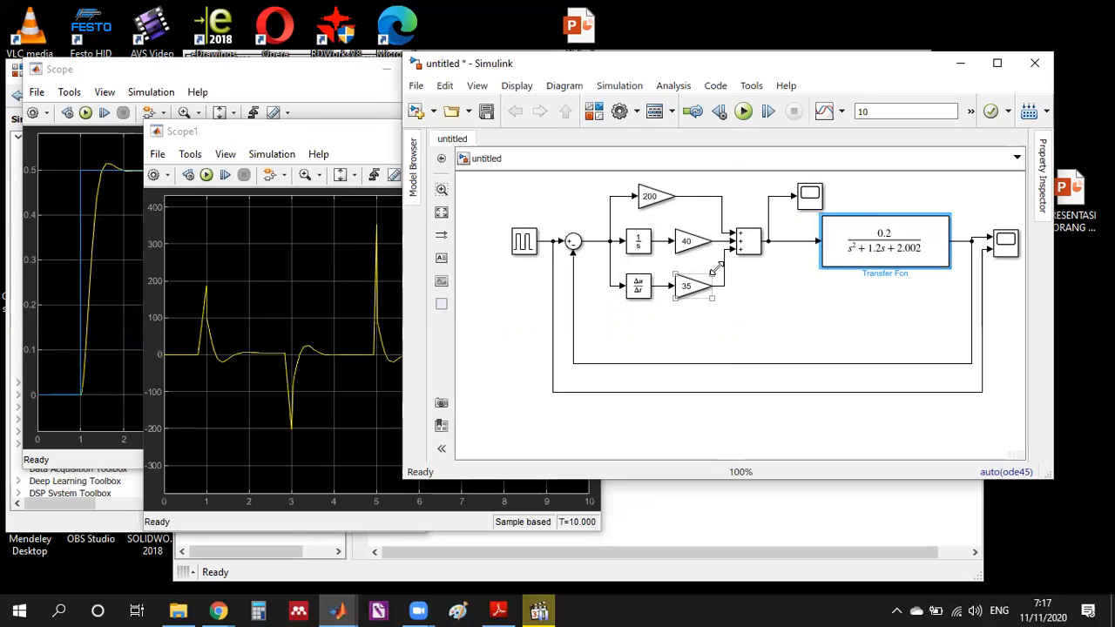
{"action": "left_click", "coordinate": [755, 249]}
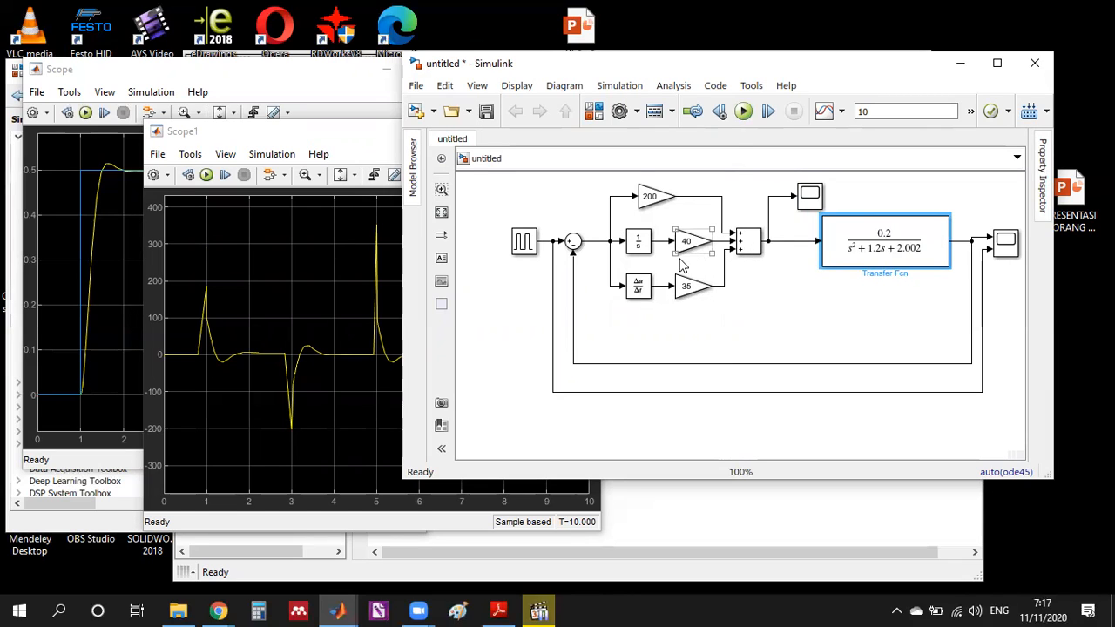
Bring the Scope1 plot back into view and compare its control-signal peaks with the pulse response and the PID gains.
{"action": "left_click", "coordinate": [248, 138]}
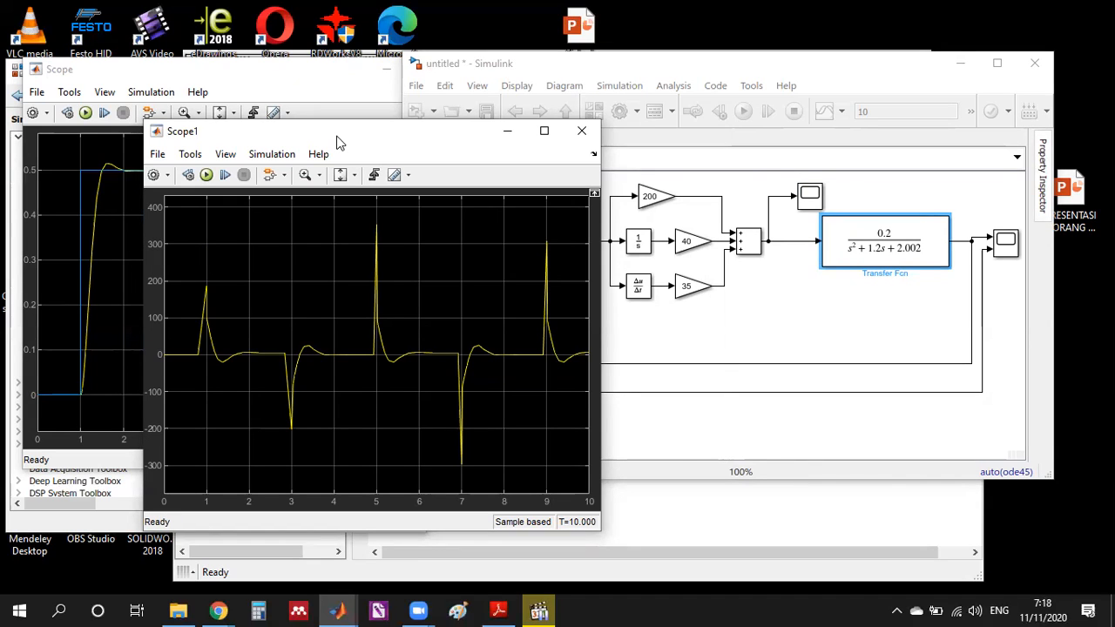
{"action": "left_click_drag", "start_coordinate": [339, 142], "coordinate": [403, 157]}
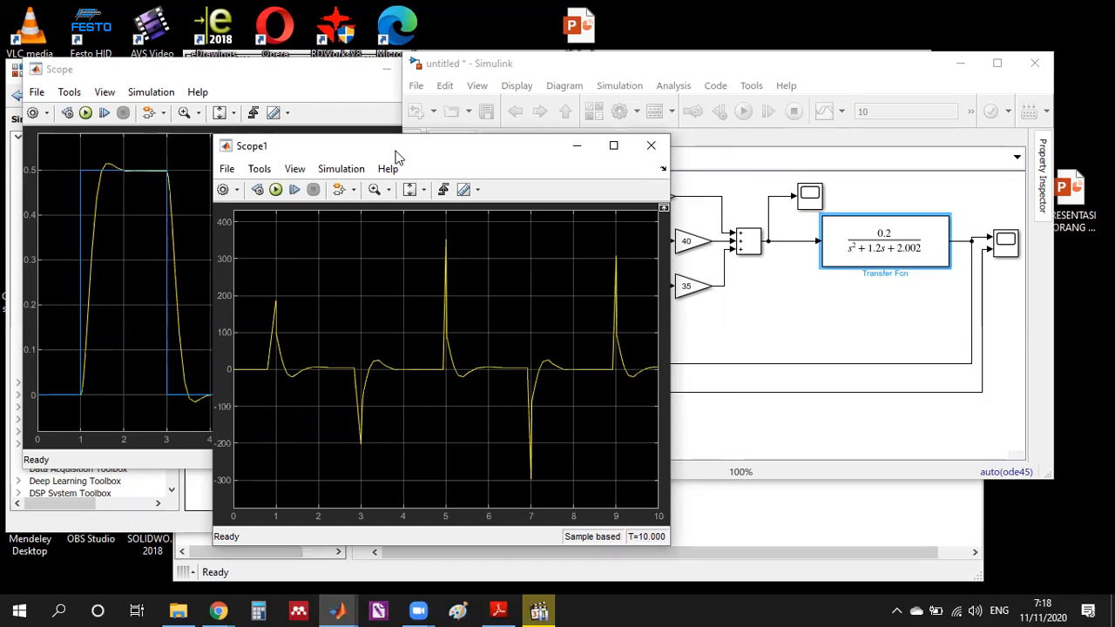
{"action": "left_click_drag", "start_coordinate": [394, 156], "coordinate": [235, 157]}
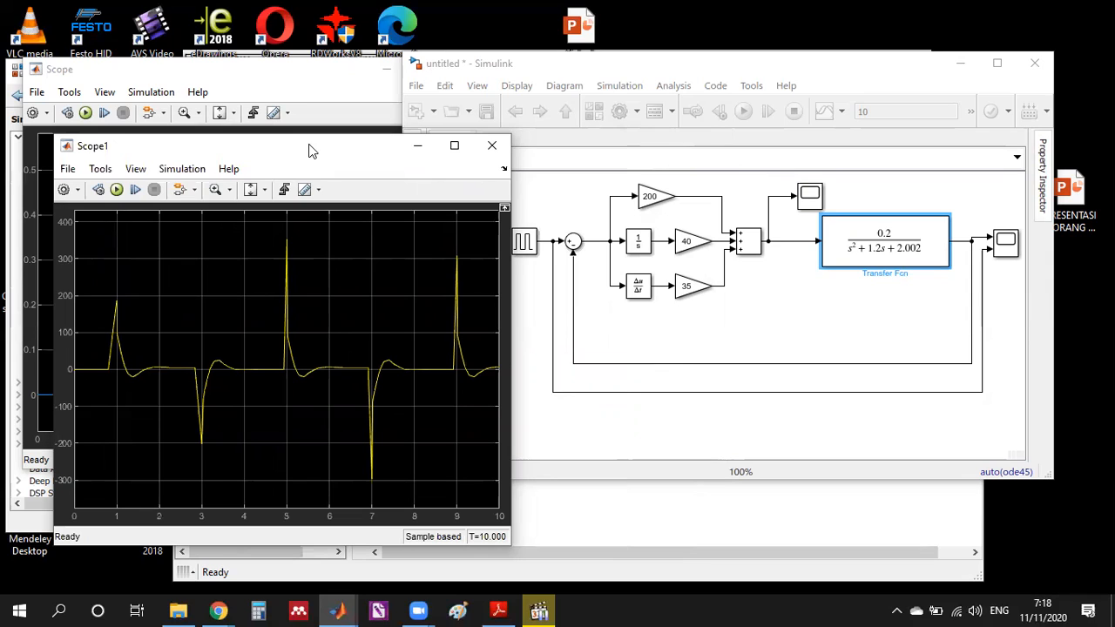
{"action": "left_click_drag", "start_coordinate": [316, 145], "coordinate": [426, 91]}
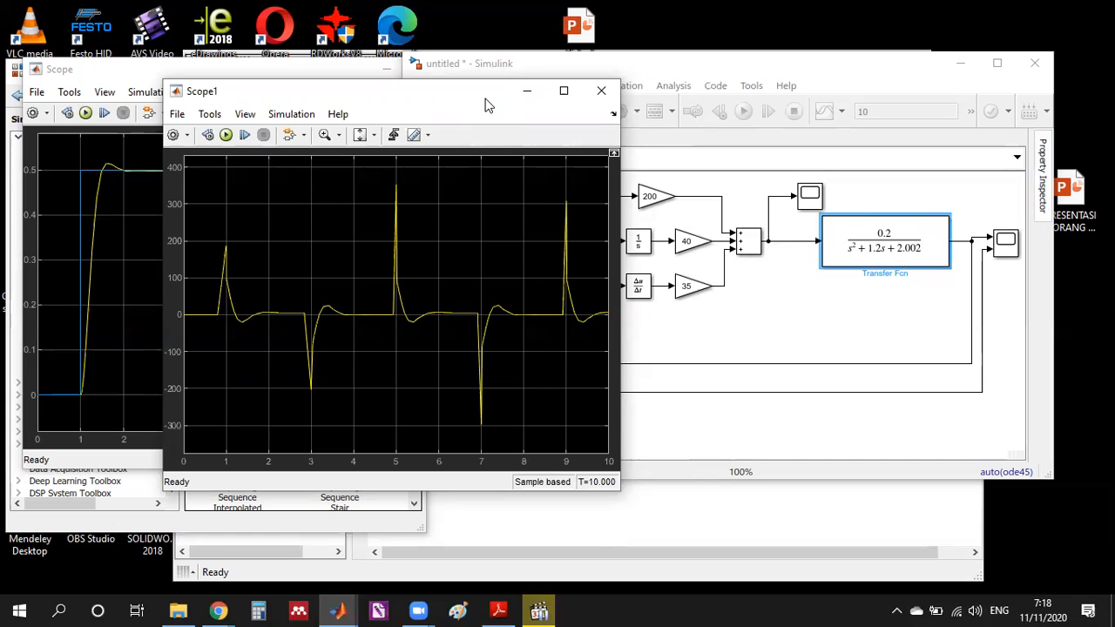
{"action": "left_click_drag", "start_coordinate": [485, 99], "coordinate": [684, 132]}
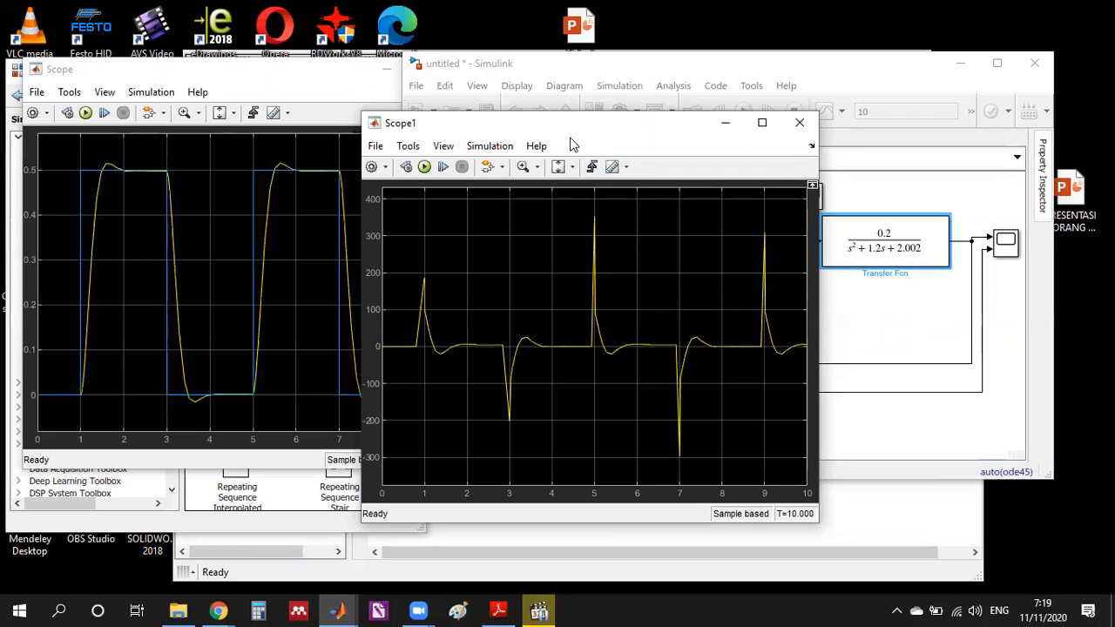
{"action": "left_click_drag", "start_coordinate": [570, 133], "coordinate": [534, 166]}
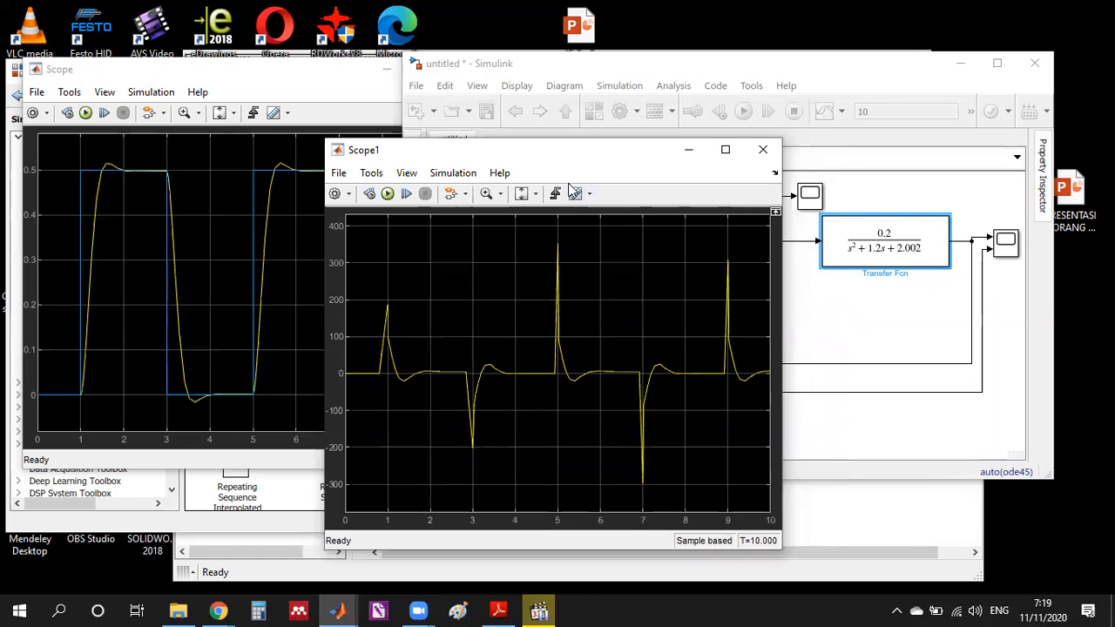
{"action": "left_click_drag", "start_coordinate": [559, 153], "coordinate": [554, 103]}
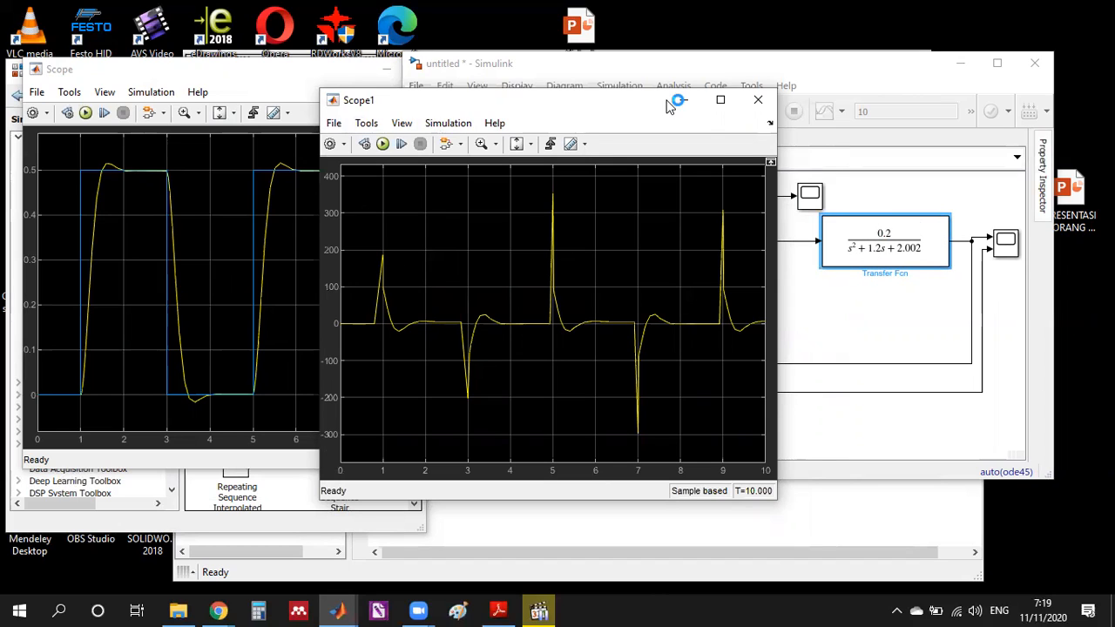
{"action": "left_click_drag", "start_coordinate": [600, 104], "coordinate": [568, 84]}
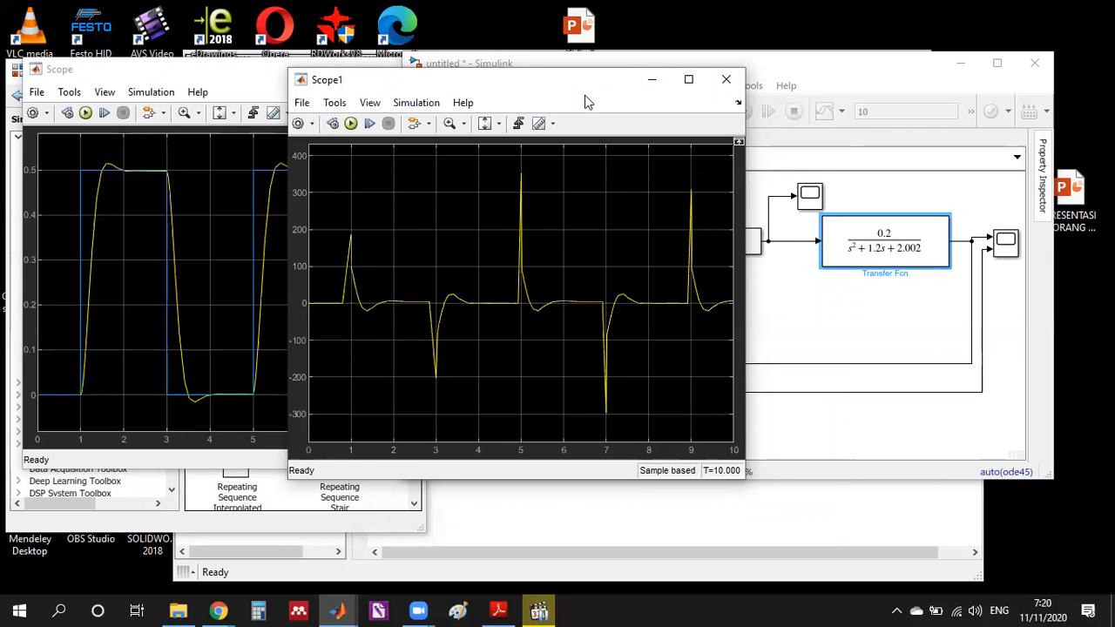
{"action": "left_click_drag", "start_coordinate": [584, 95], "coordinate": [529, 136]}
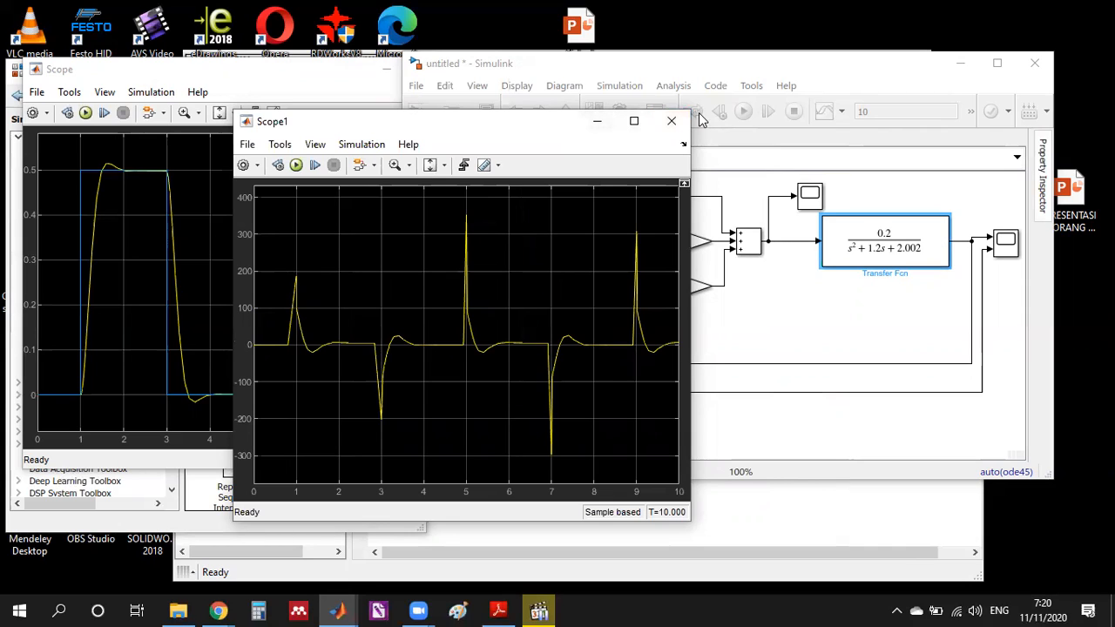
Close Scope1 and arrange the model window beside the output Scope so the full 10-second response can be seen.
{"action": "left_click", "coordinate": [671, 120]}
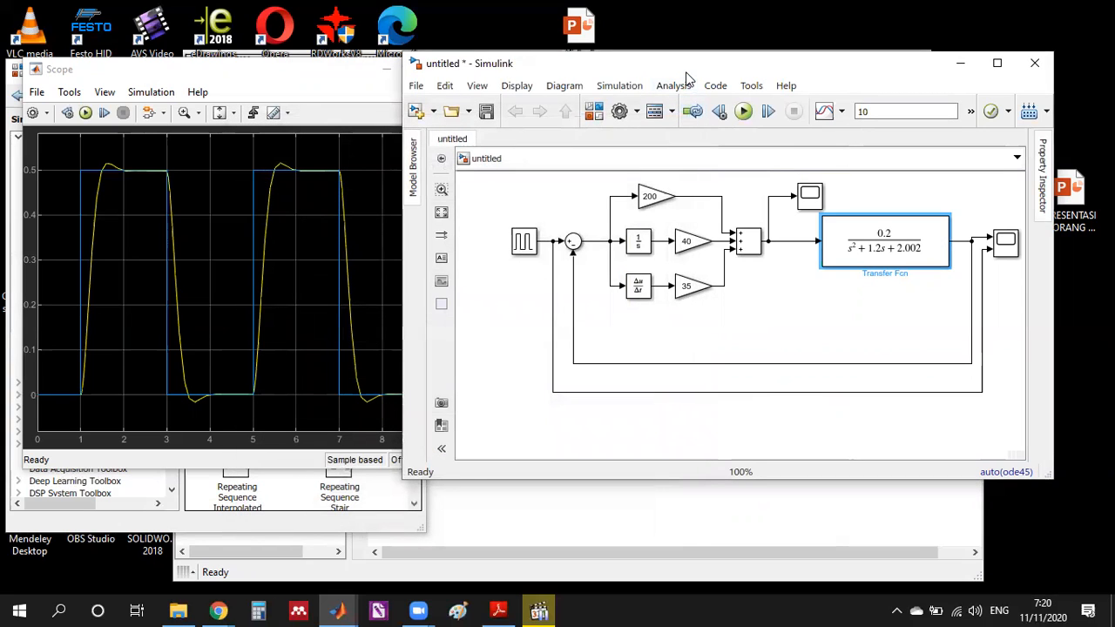
{"action": "left_click_drag", "start_coordinate": [546, 65], "coordinate": [611, 75]}
{"action": "left_click", "coordinate": [271, 74]}
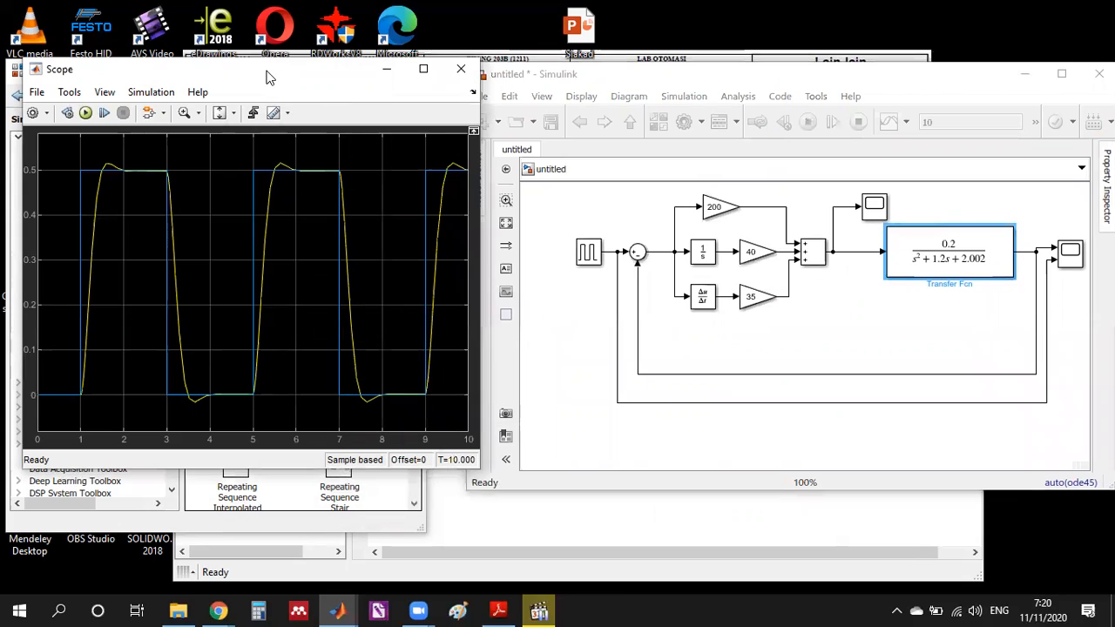